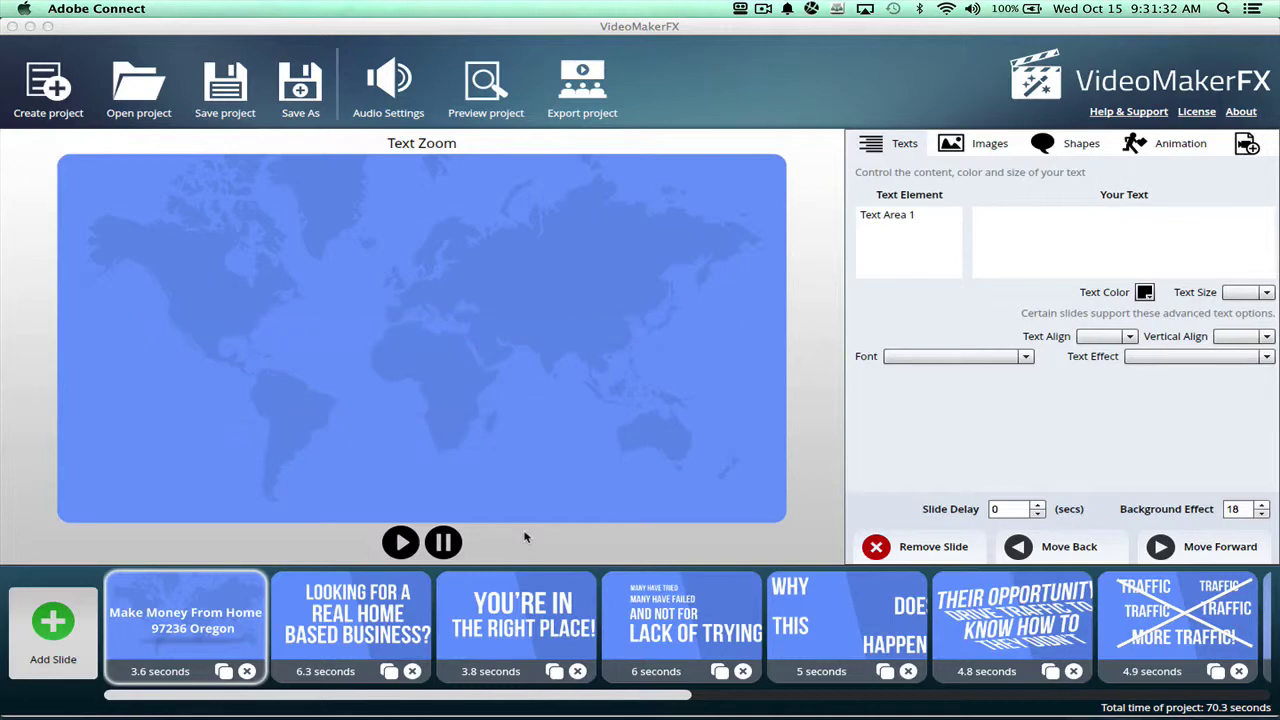
Quit VideoMakerFX and save the open project on exit
left_click(446, 542)
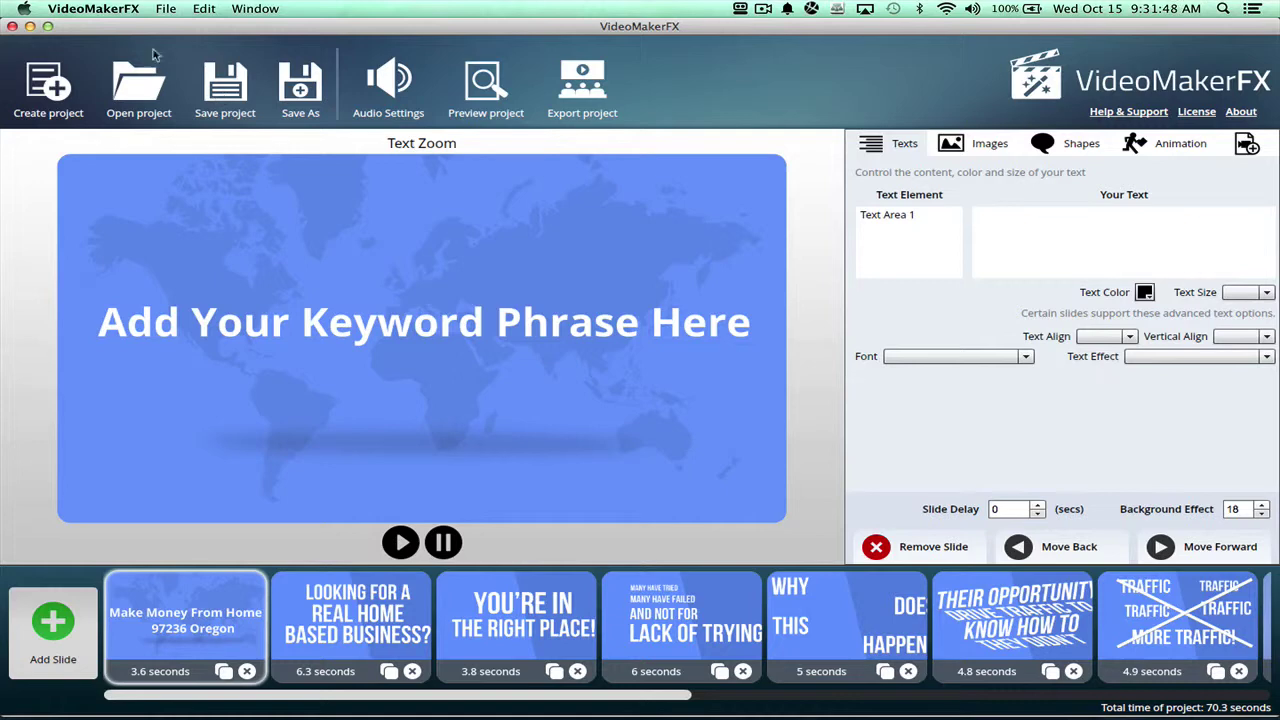
left_click(120, 10)
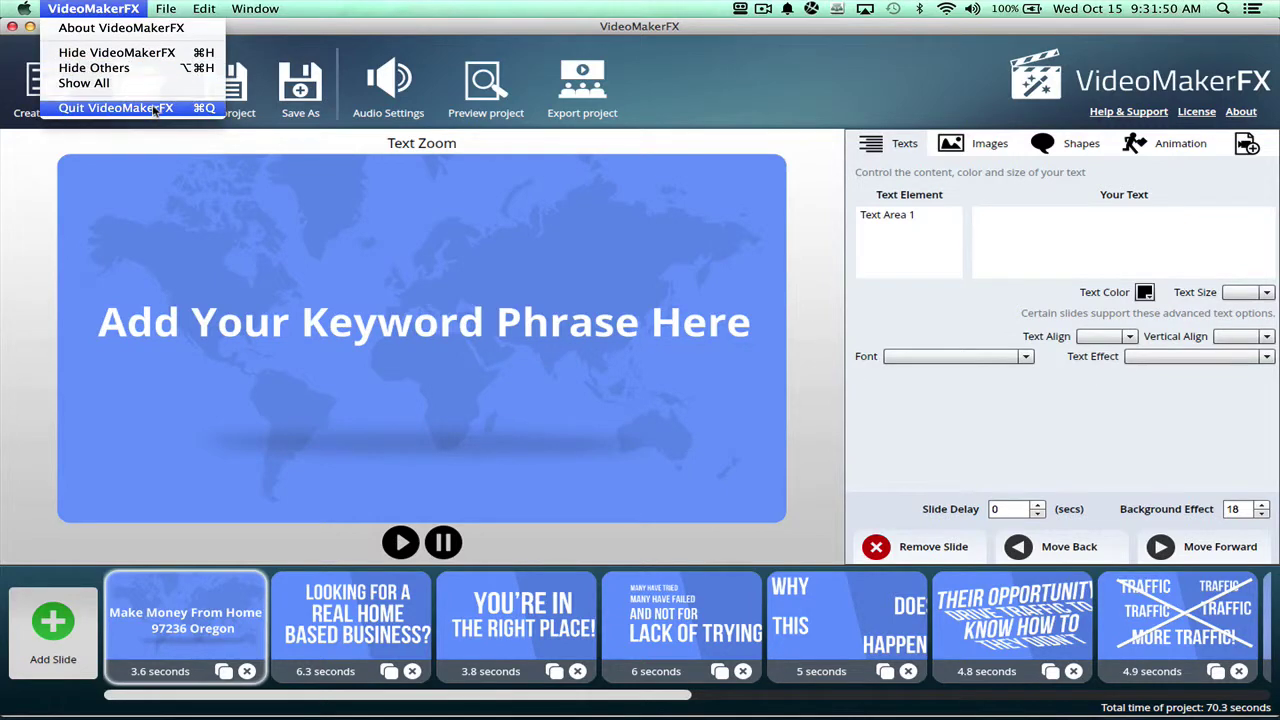
left_click(115, 108)
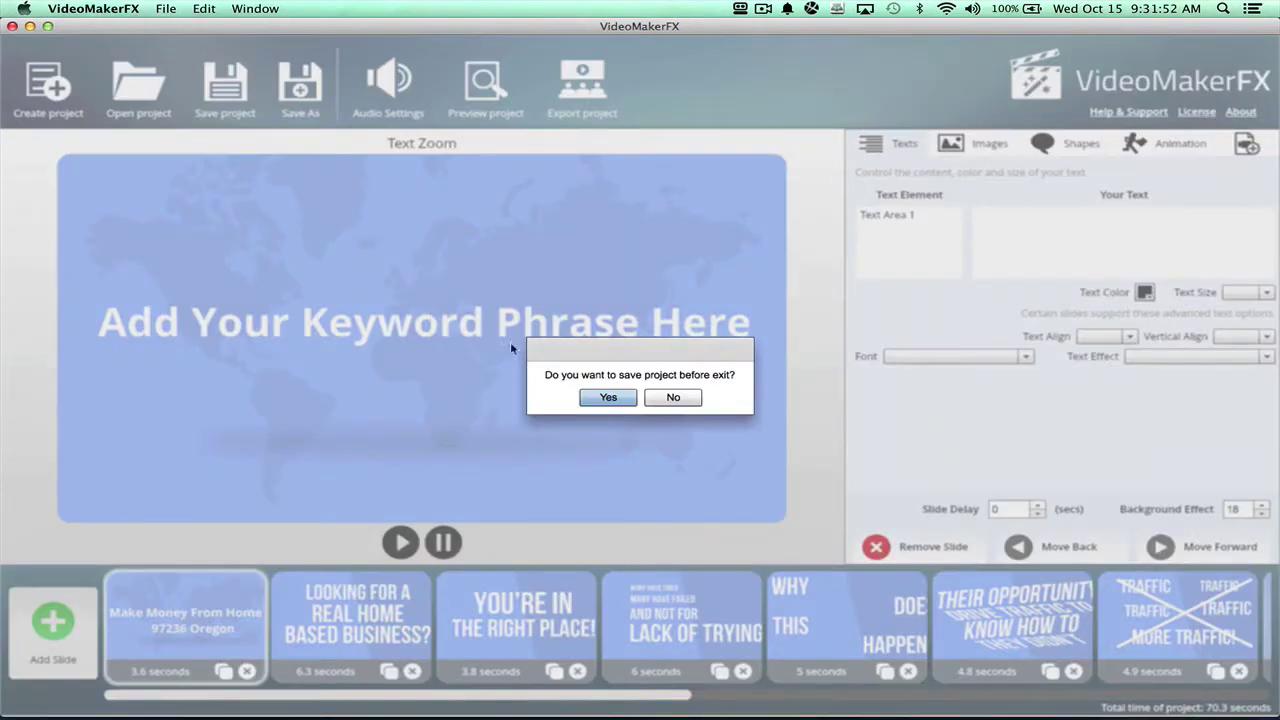
left_click(608, 398)
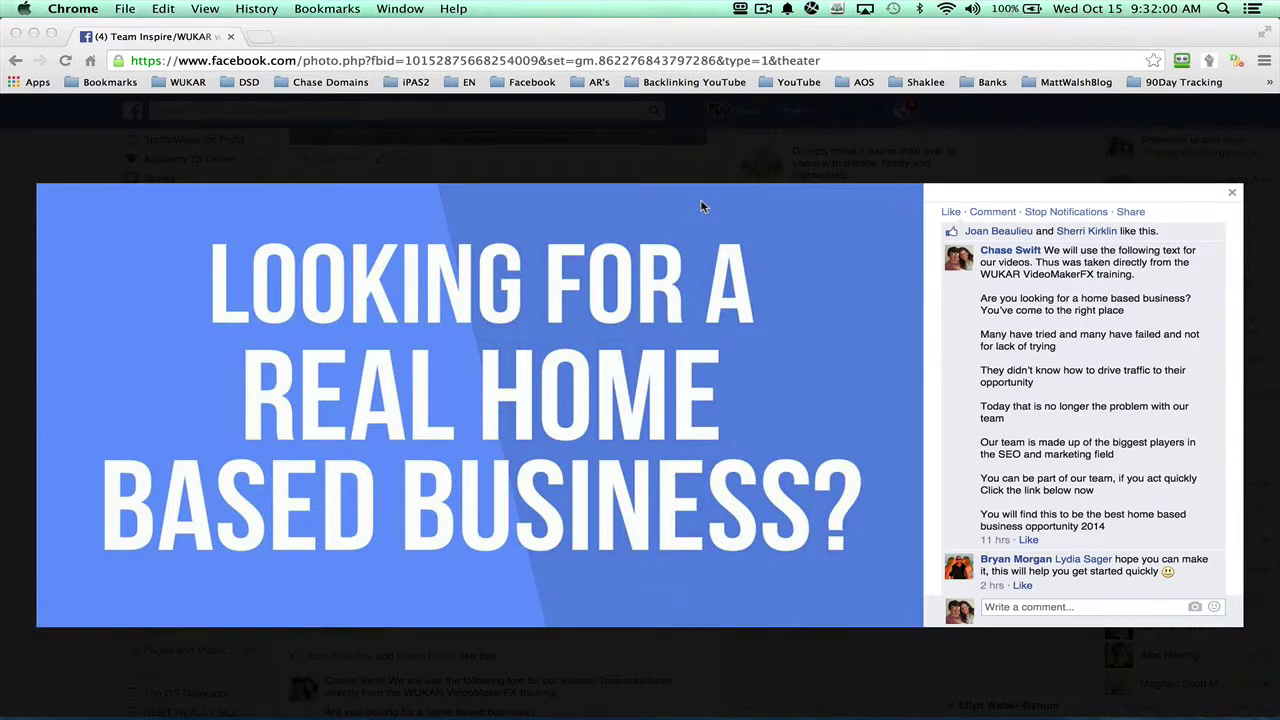
Select the video script text in the Facebook comment, from "Are you looking for a home based business?" through "business opportunity 2014"
left_click(985, 303)
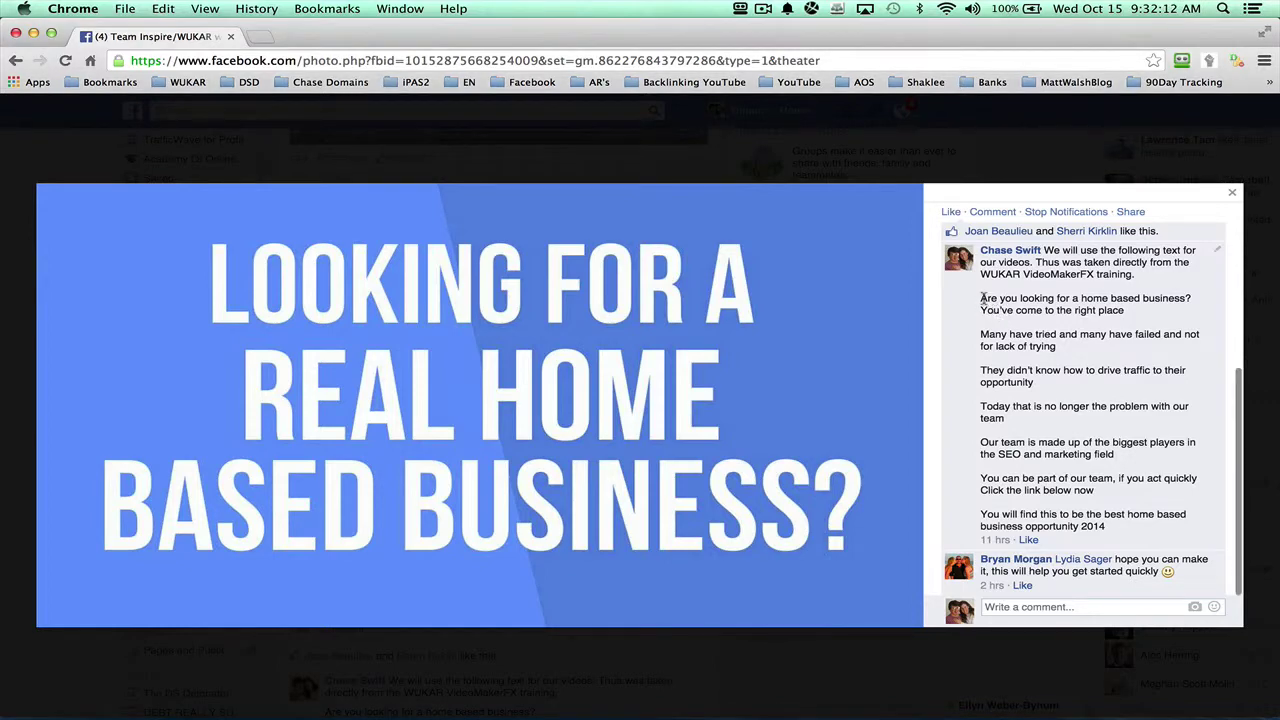
left_click_drag(981, 298, 1126, 526)
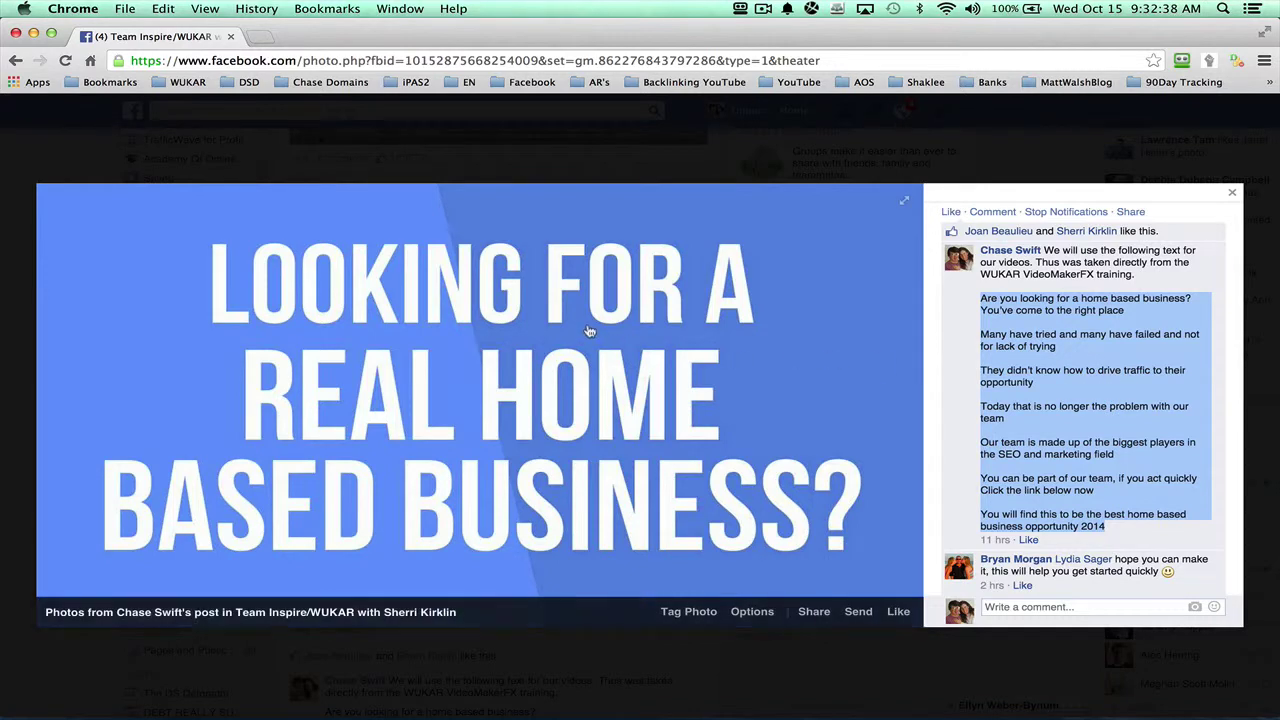
scroll(998, 311, "up", 5)
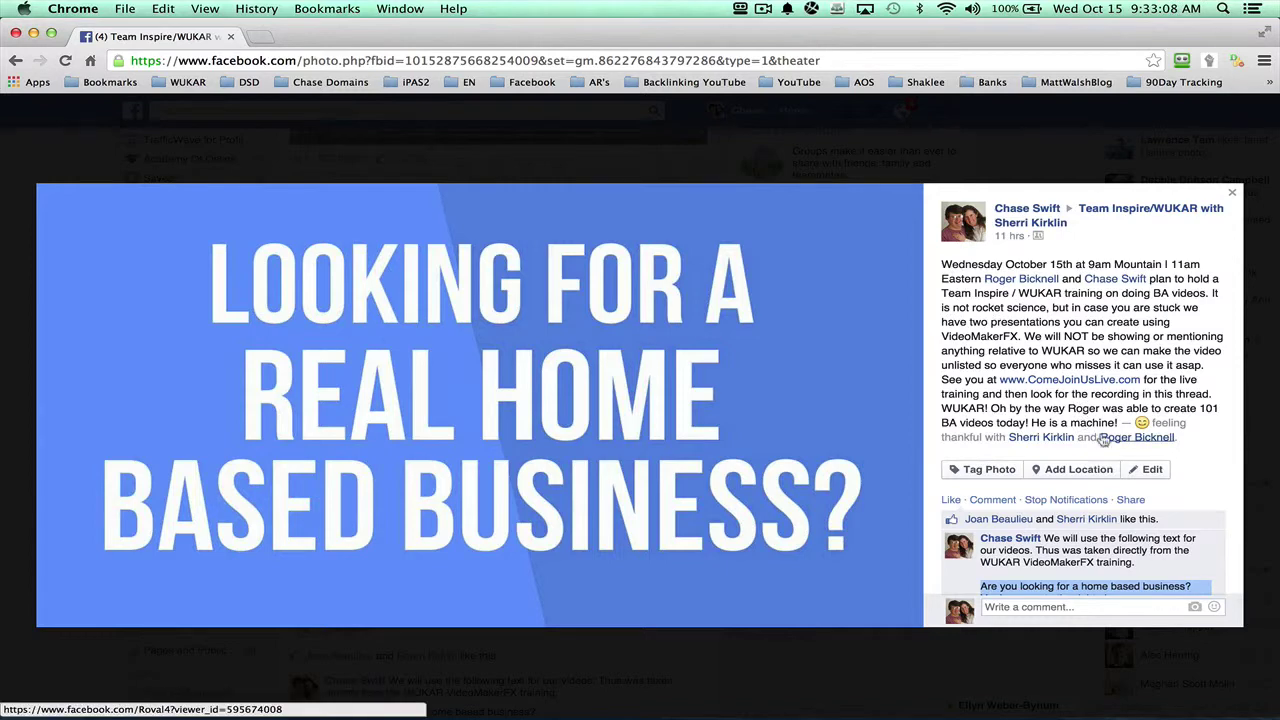
scroll(1128, 540, "down", 5)
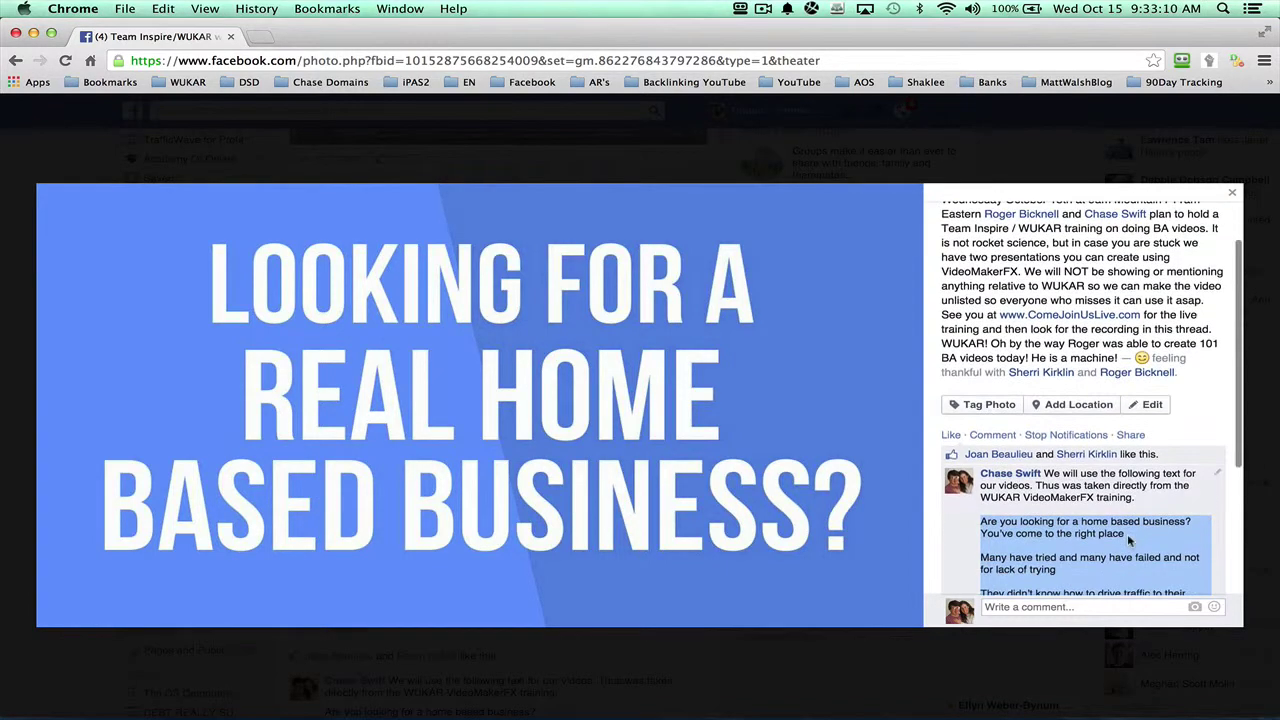
scroll(1128, 542, "down", 2)
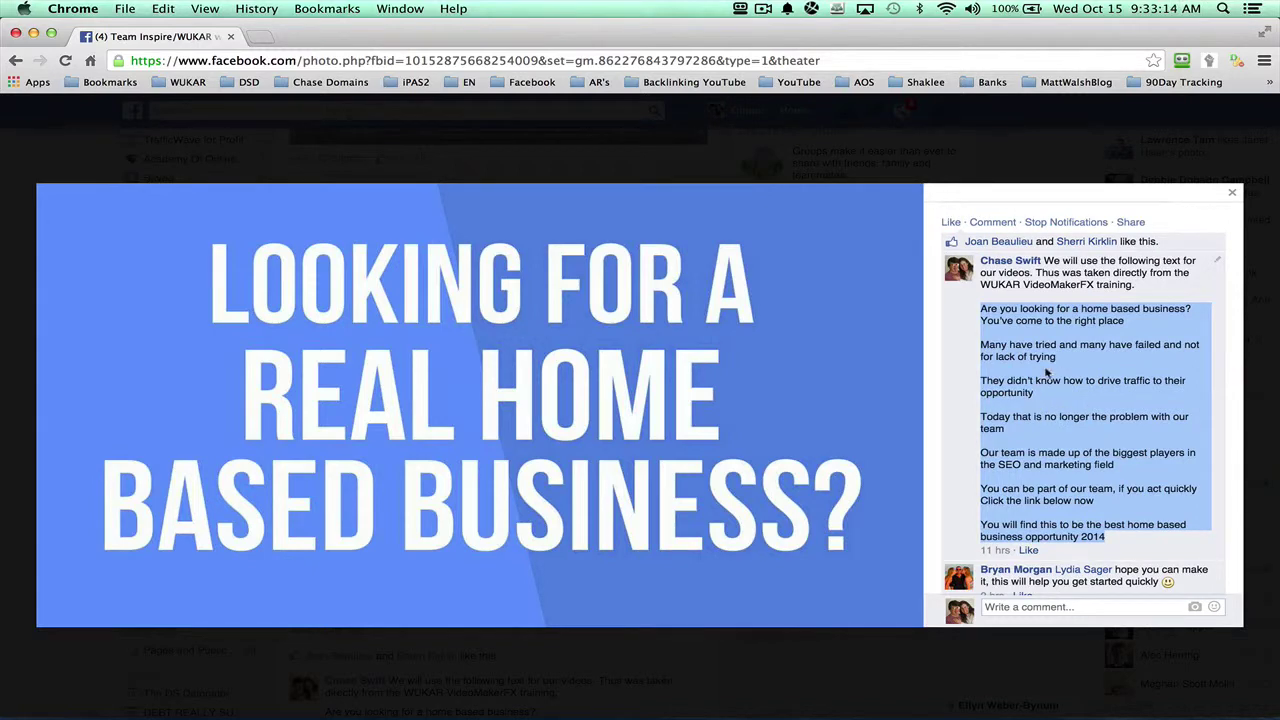
right_click(1136, 362)
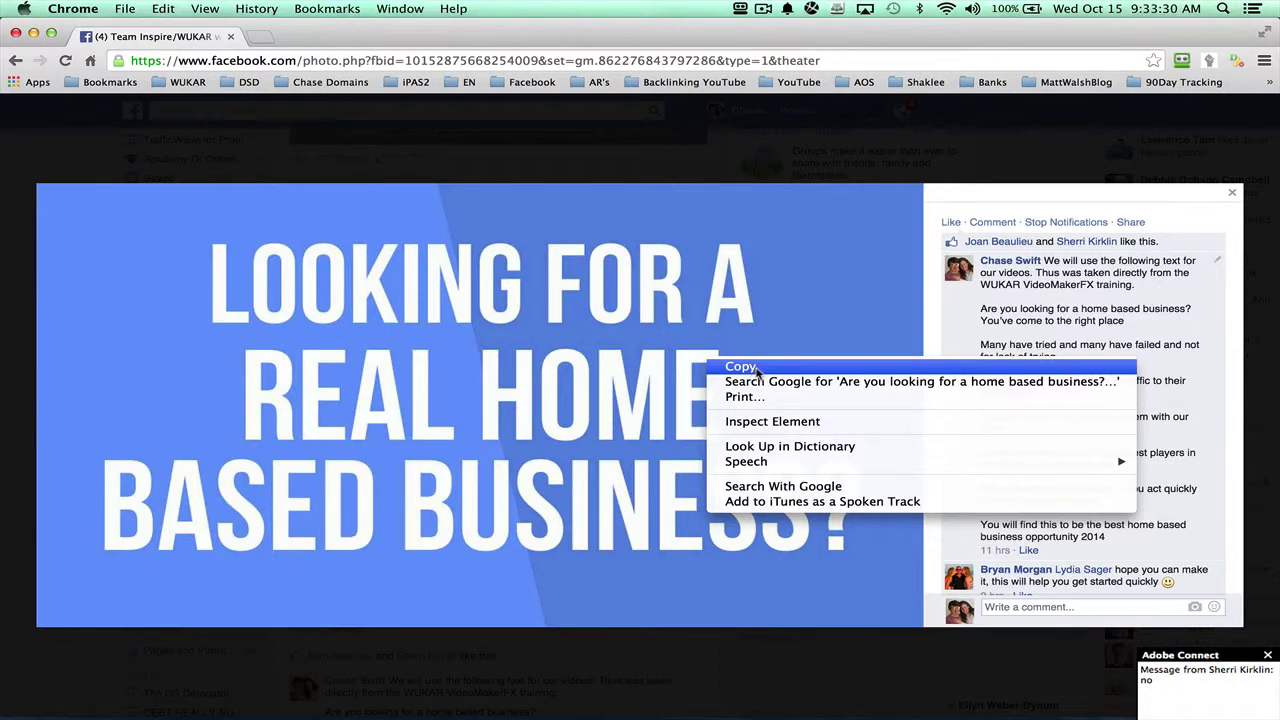
left_click(1043, 340)
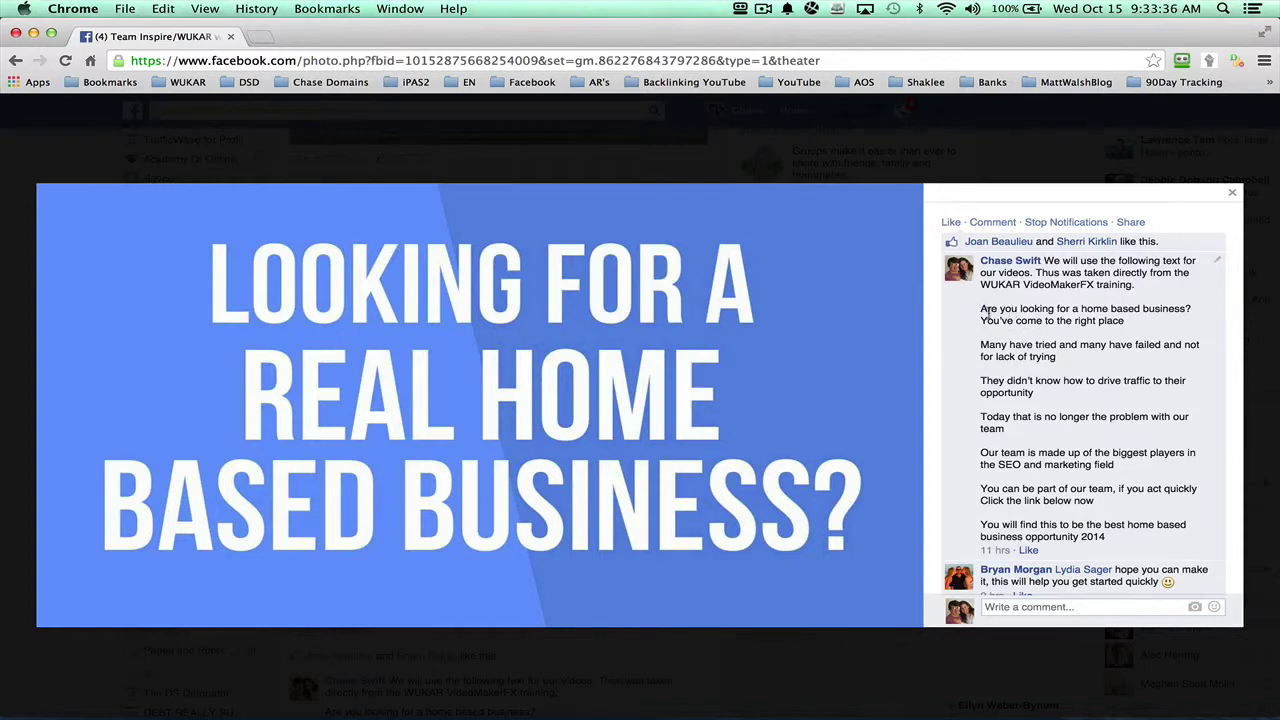
left_click_drag(986, 313, 1133, 541)
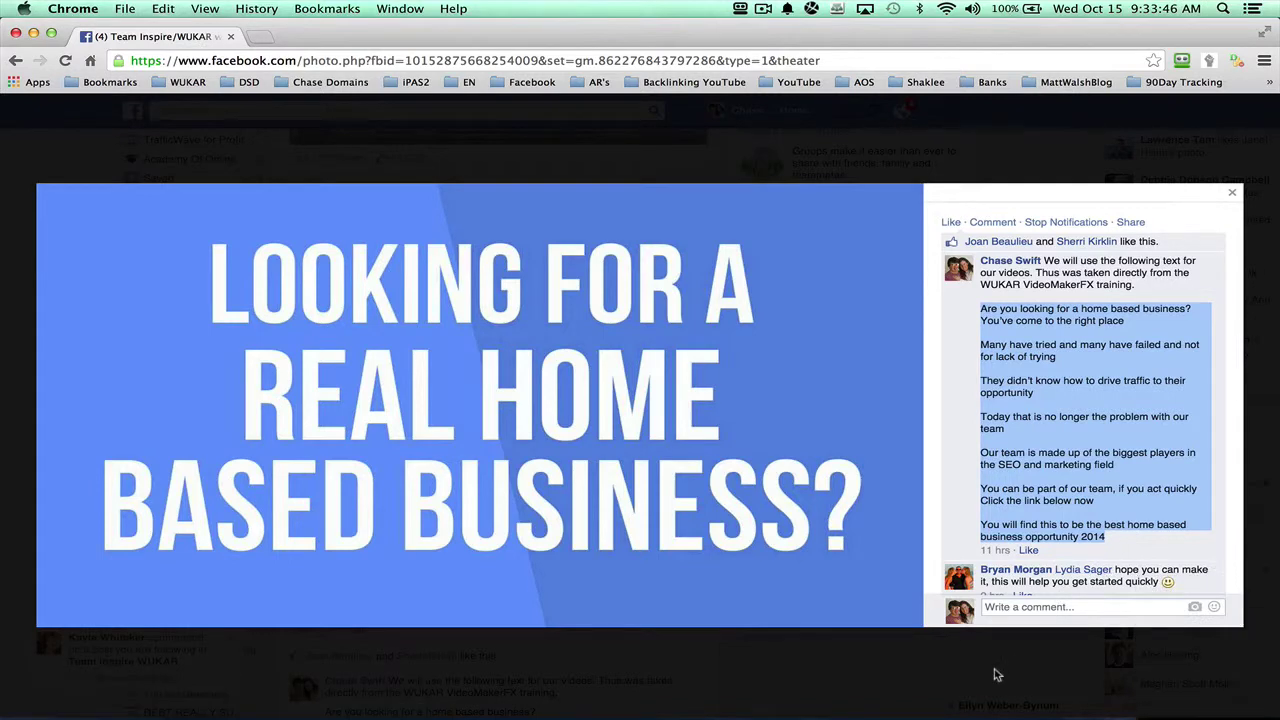
Launch VideoMakerFX, and return to Chrome to copy the selected script text
mouse_move(825, 716)
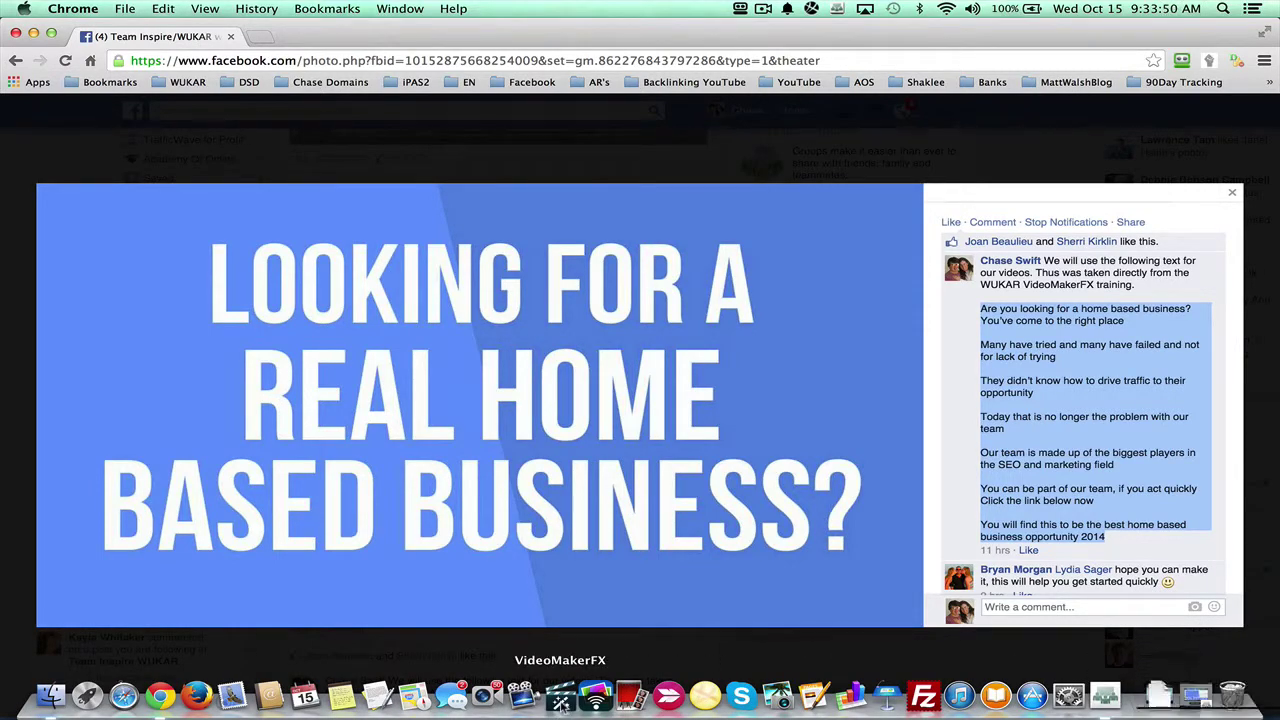
left_click(561, 700)
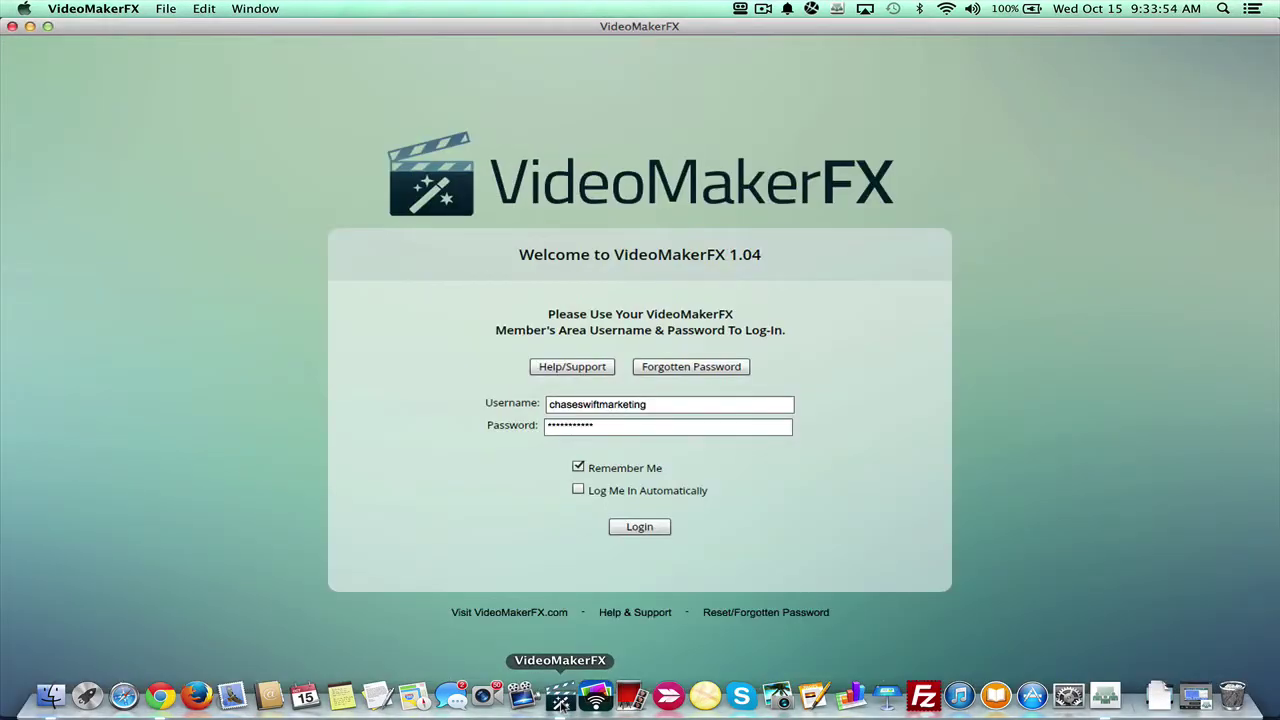
key("super+Tab")
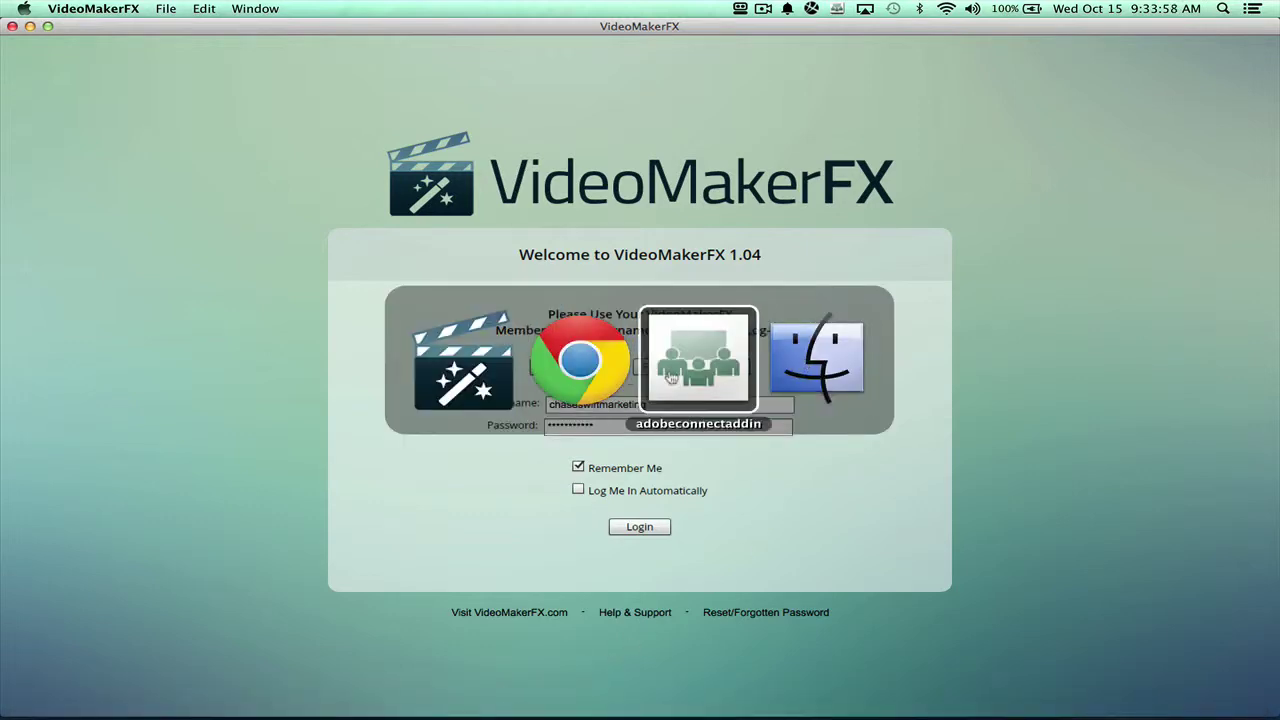
left_click(557, 376)
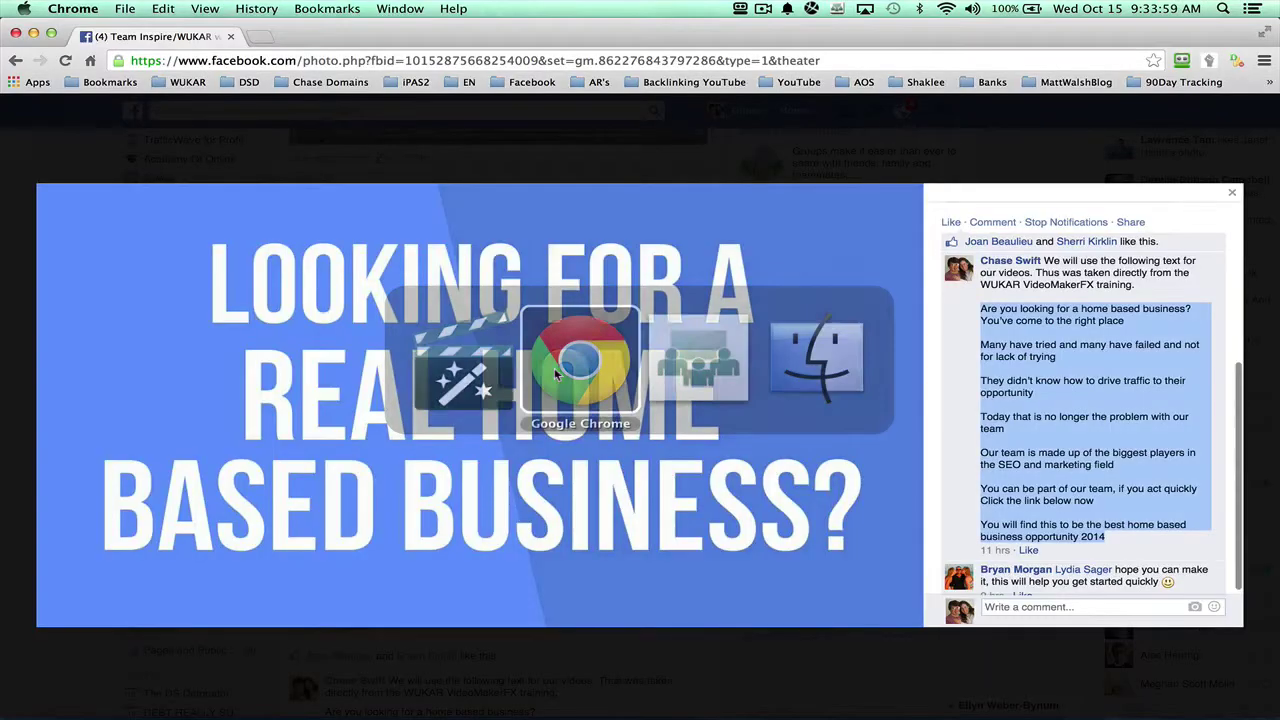
right_click(1039, 377)
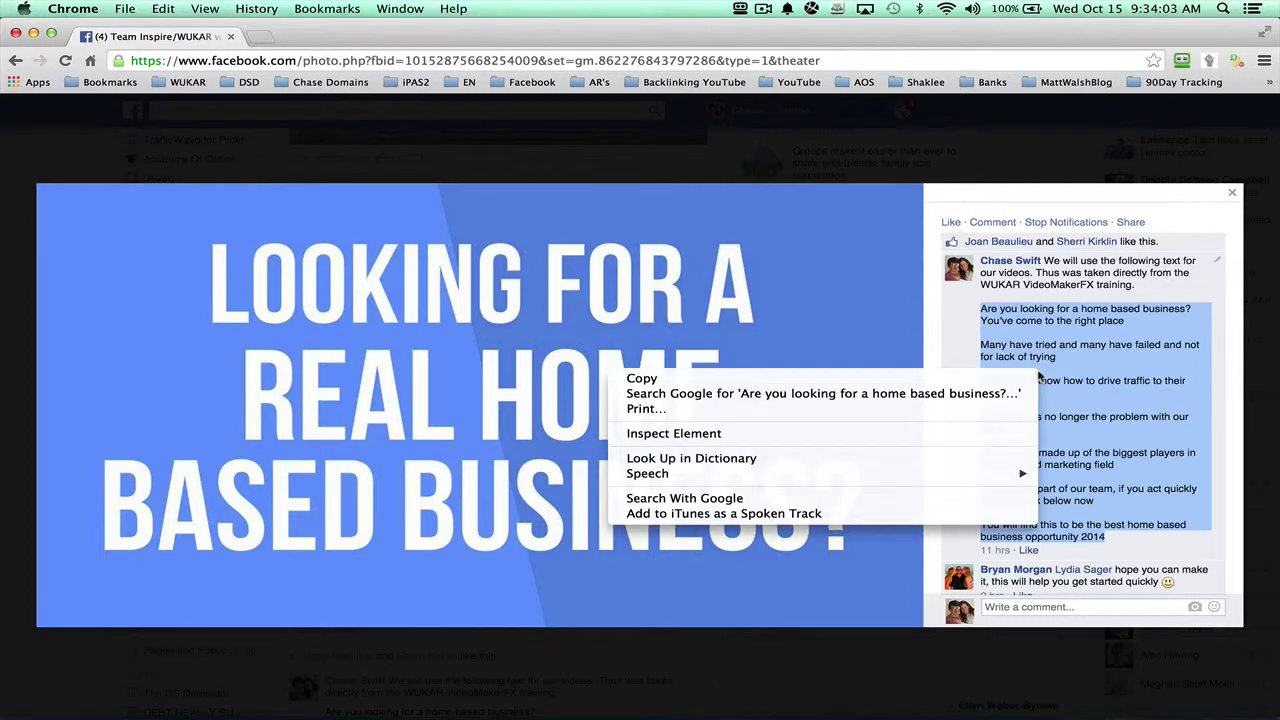
left_click(1013, 378)
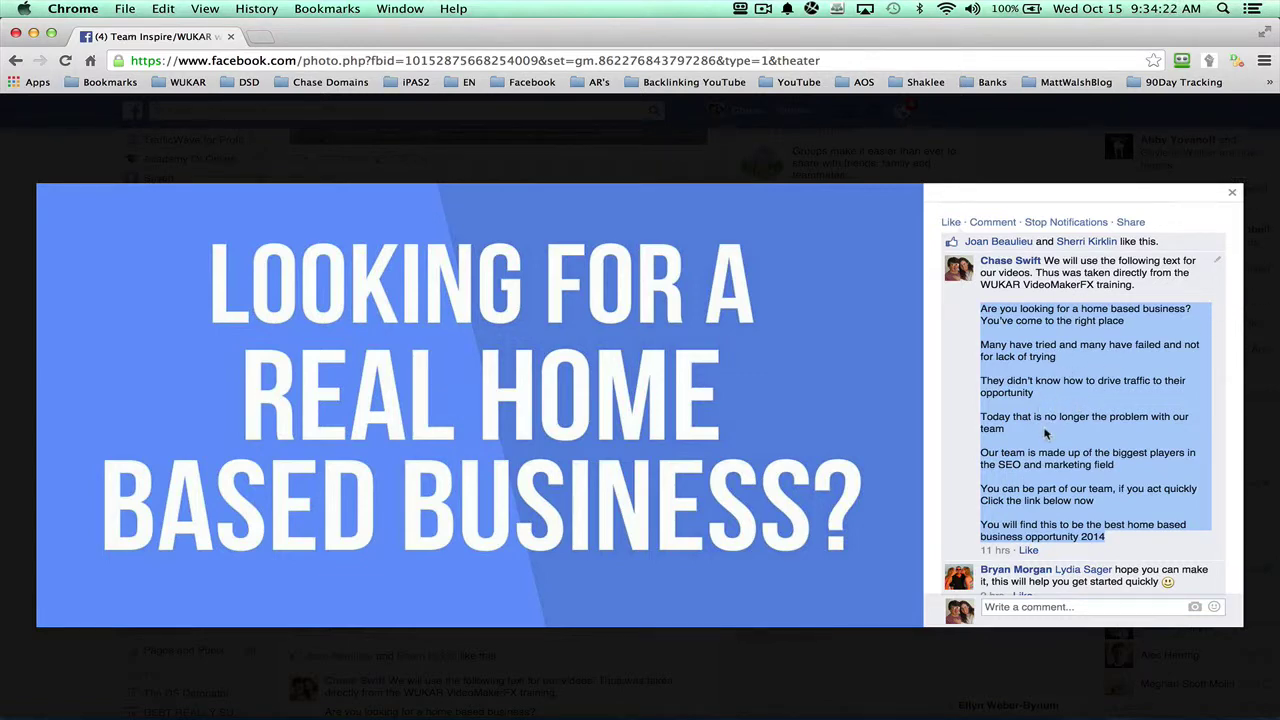
Create a new TextEdit document and paste the copied script text into it
key("super+Tab")
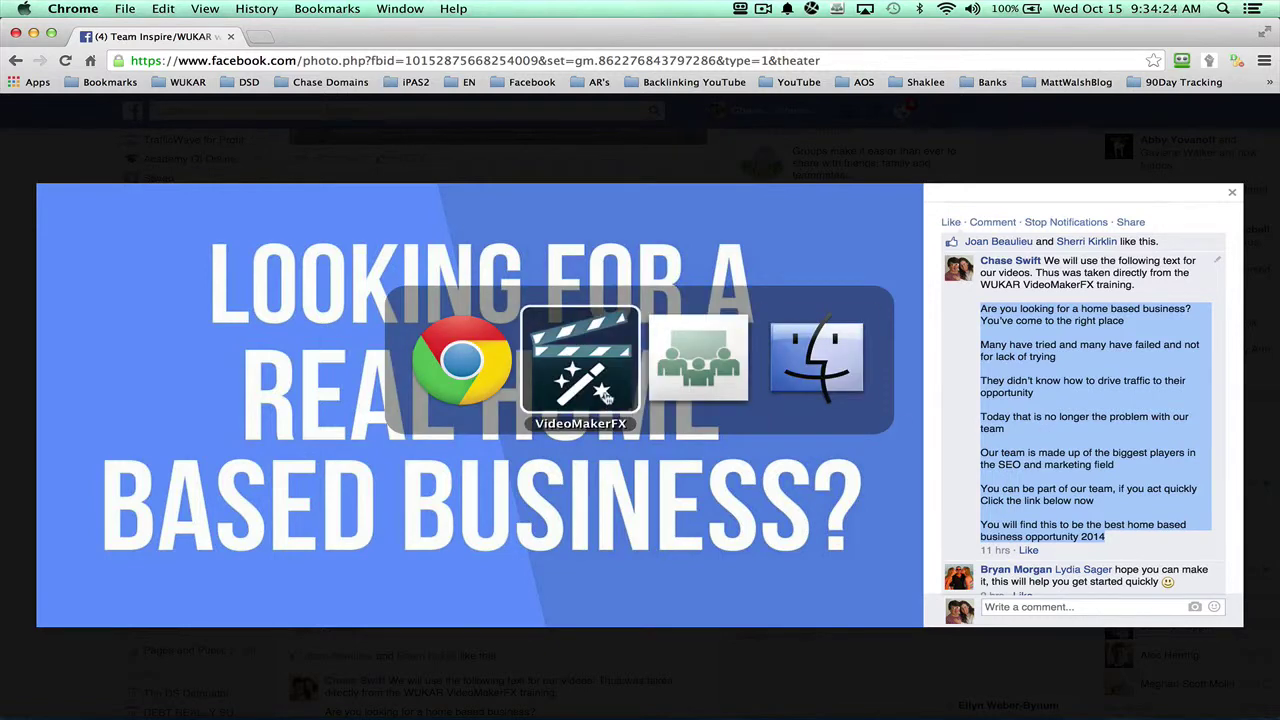
key("super+Tab")
key("super+Tab")
mouse_move(657, 717)
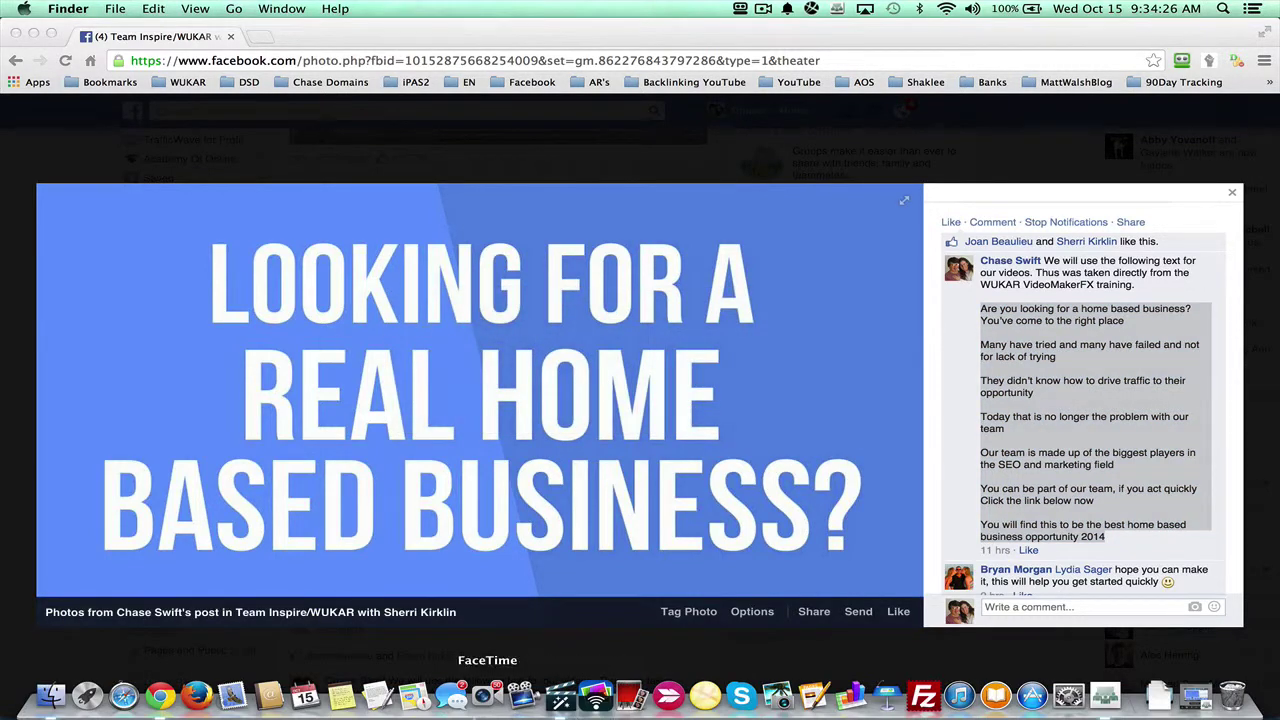
left_click(378, 697)
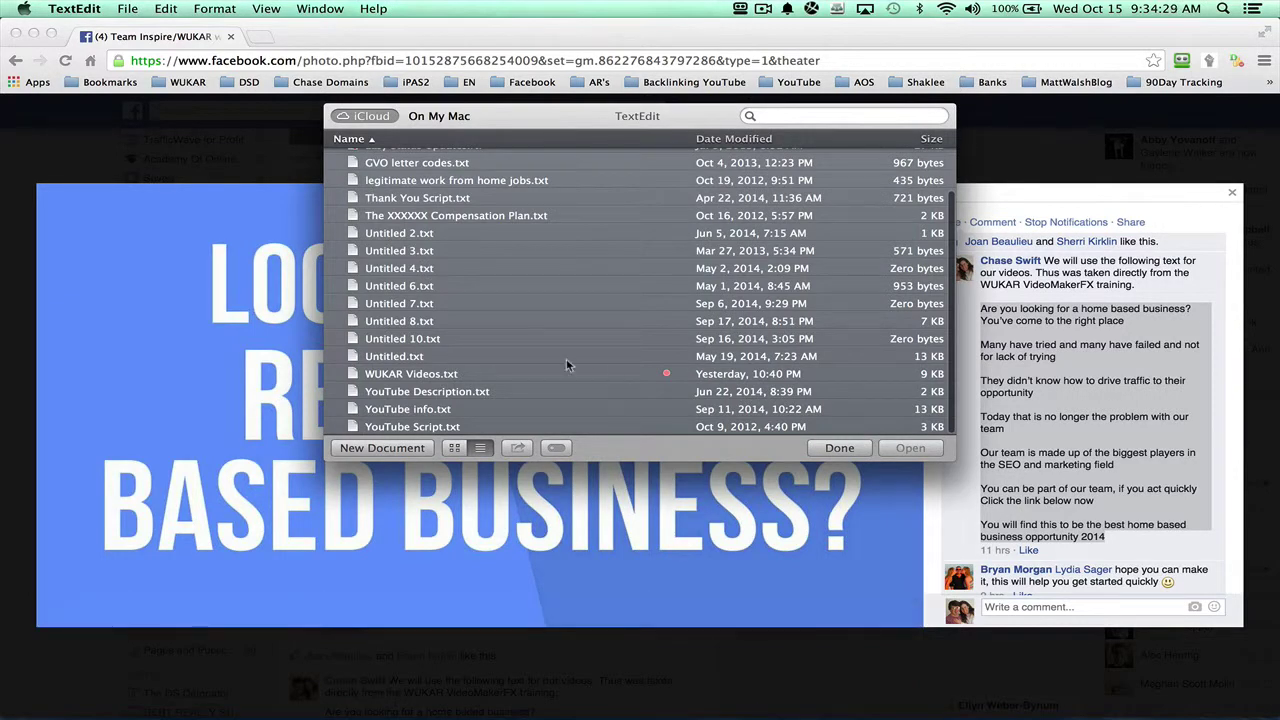
left_click(382, 452)
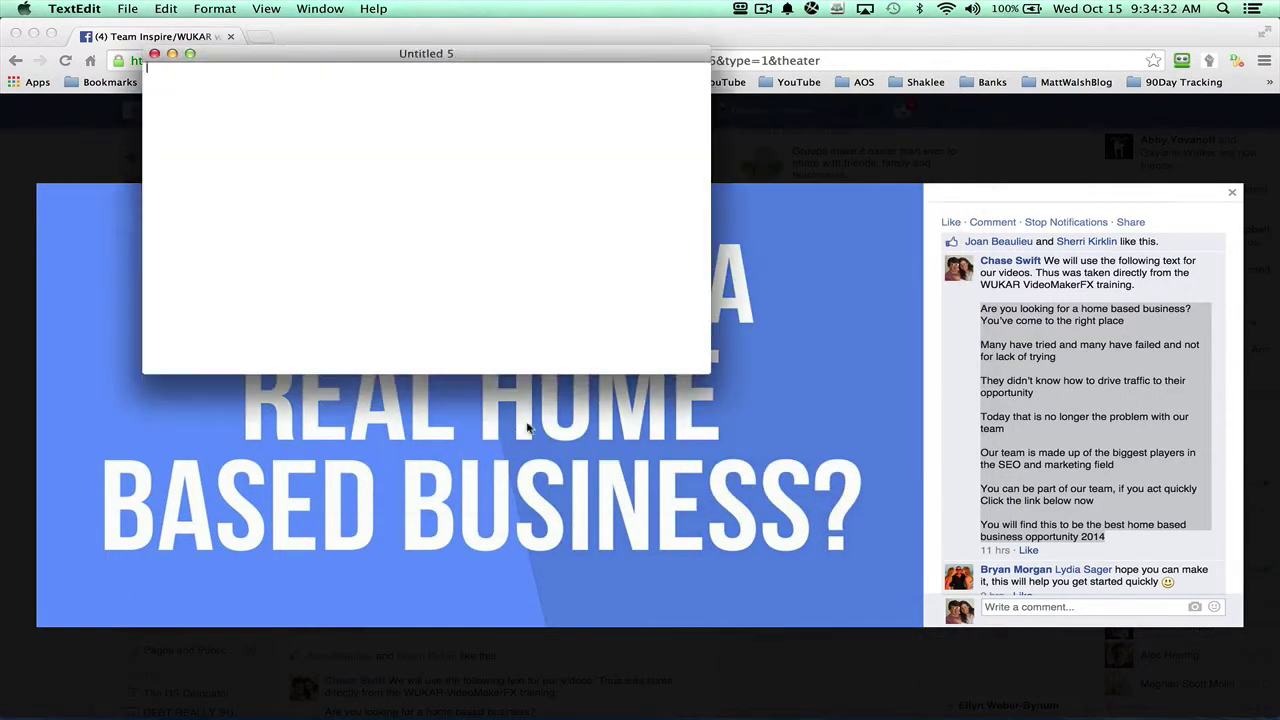
key("super+v")
Set all the pasted text to font size 37 and enlarge the document window to fit more of the script
key("super+a")
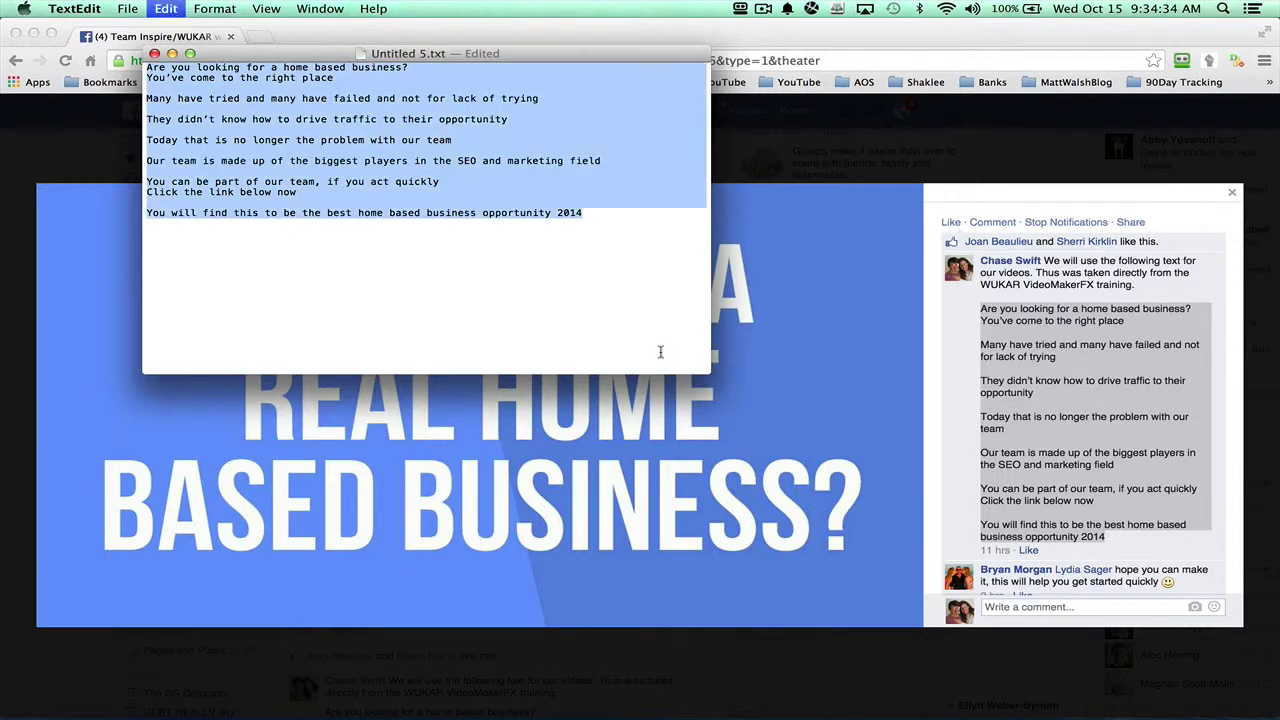
key("super+t")
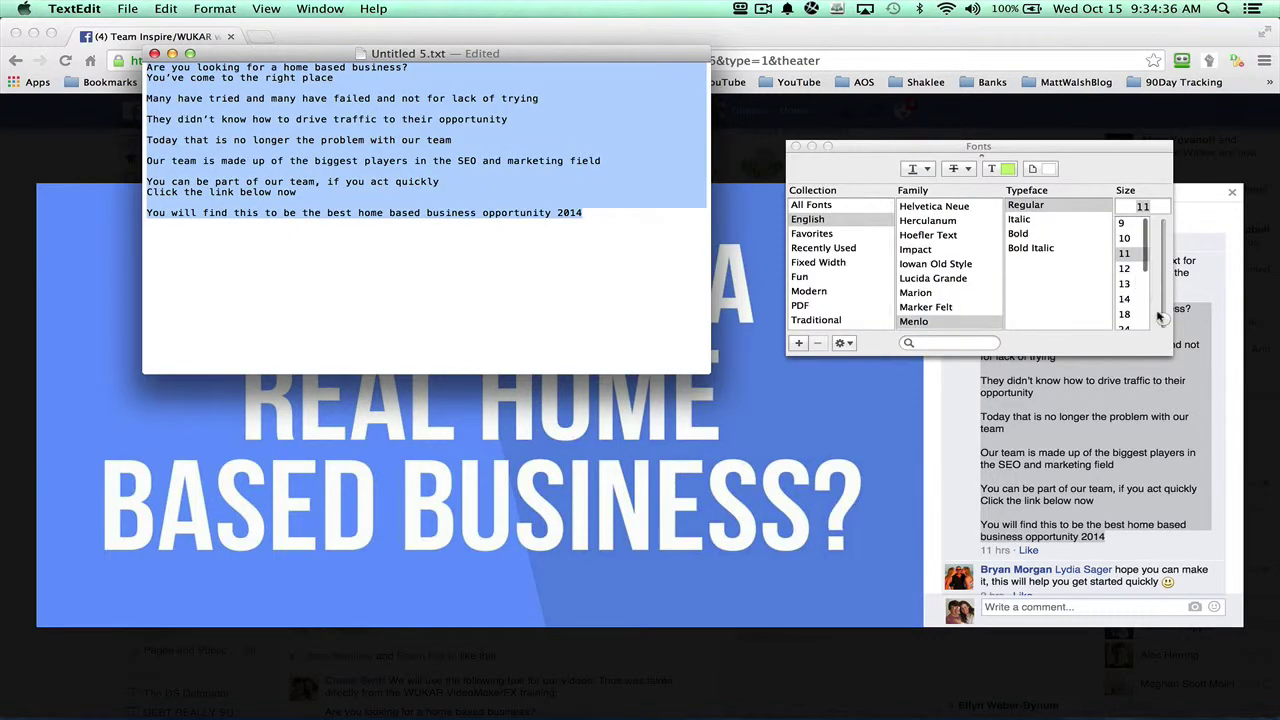
left_click_drag(1163, 318, 1162, 277)
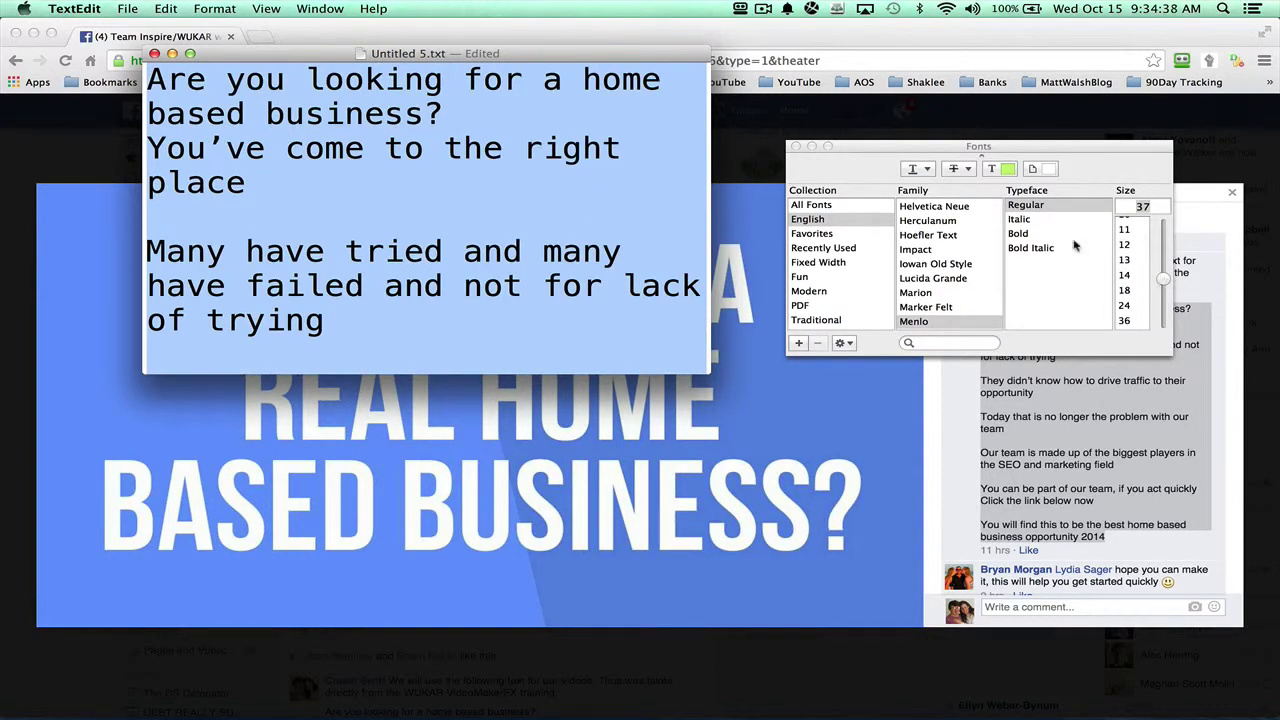
left_click(796, 148)
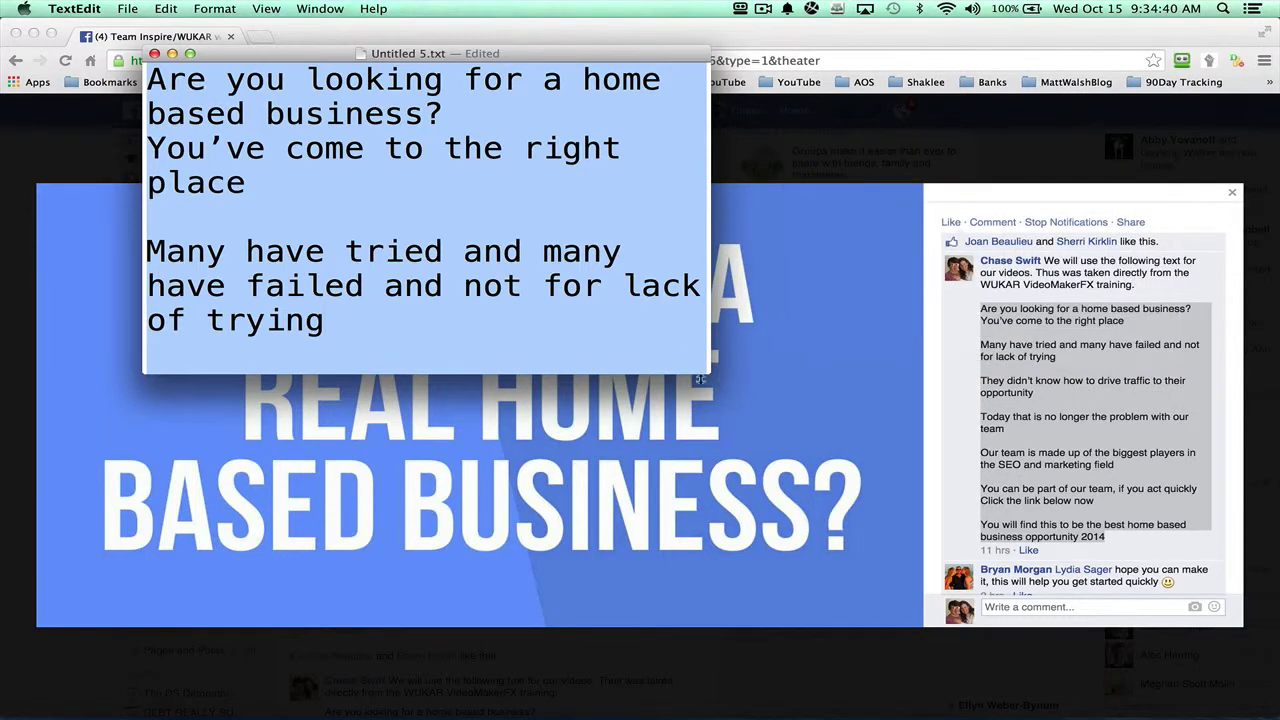
left_click_drag(708, 374, 1243, 641)
left_click(1148, 580)
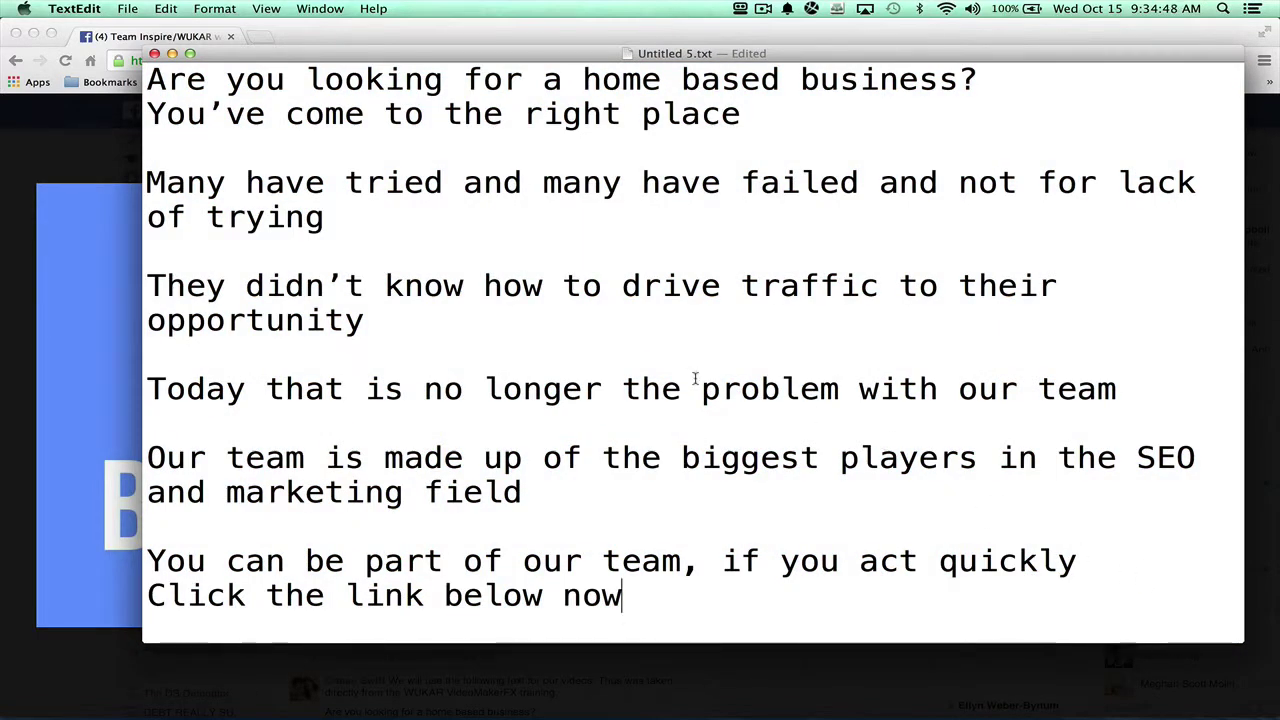
Highlight the script's first five passages one by one for review, from "Are you looking for a home based business?" through the SEO and marketing passage
key("super+Up")
key("shift+Down")
key("shift+Down")
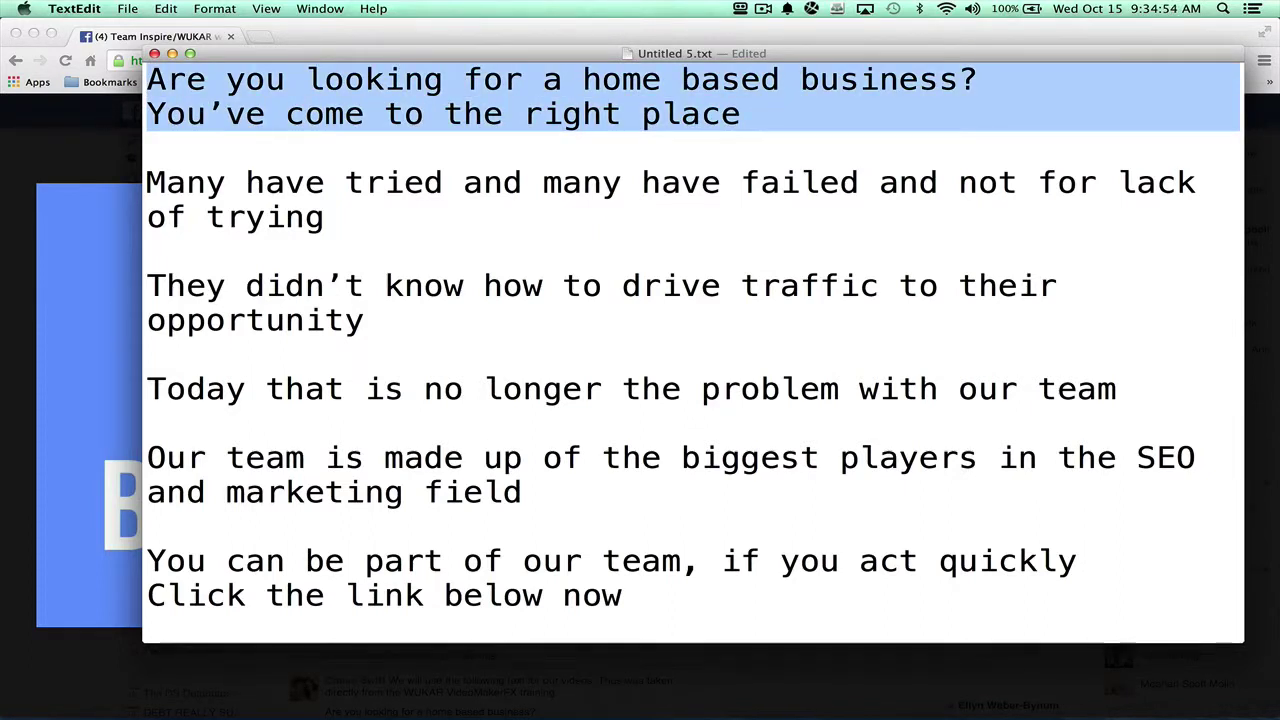
key("Right")
key("Down")
key("shift+Down")
key("shift+Down")
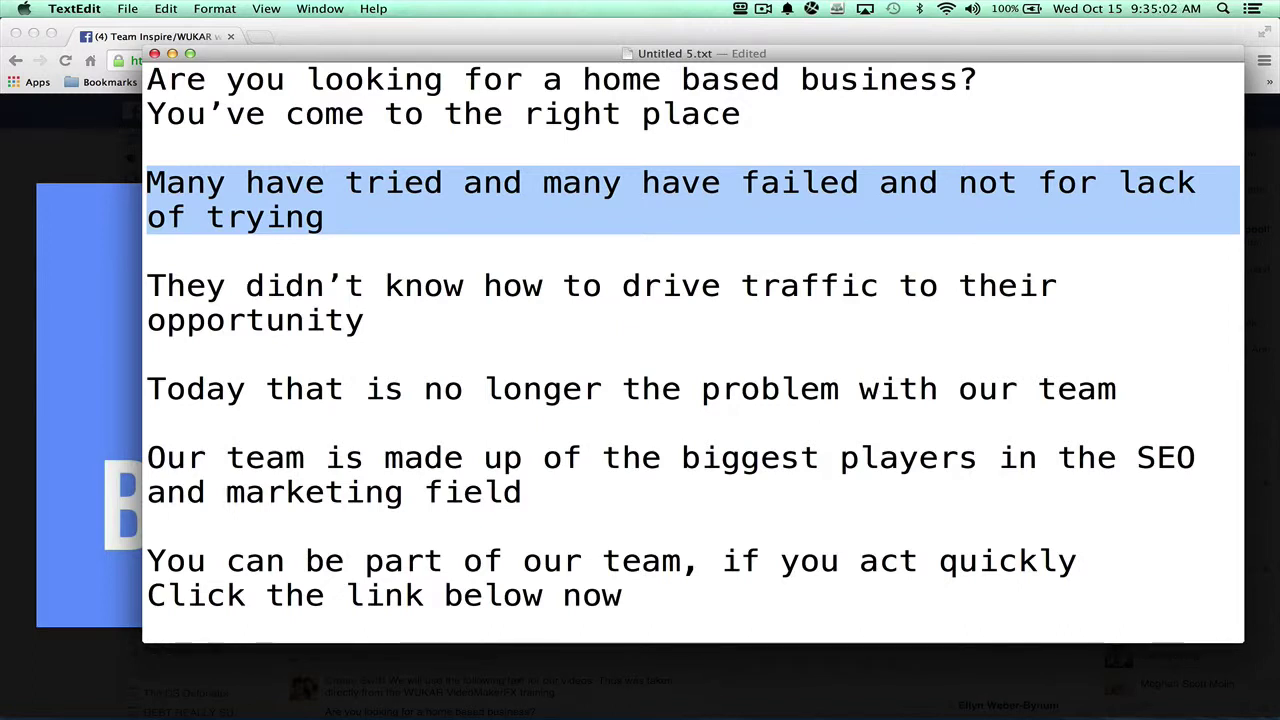
key("Down")
key("Down")
key("shift+Down")
key("shift+Down")
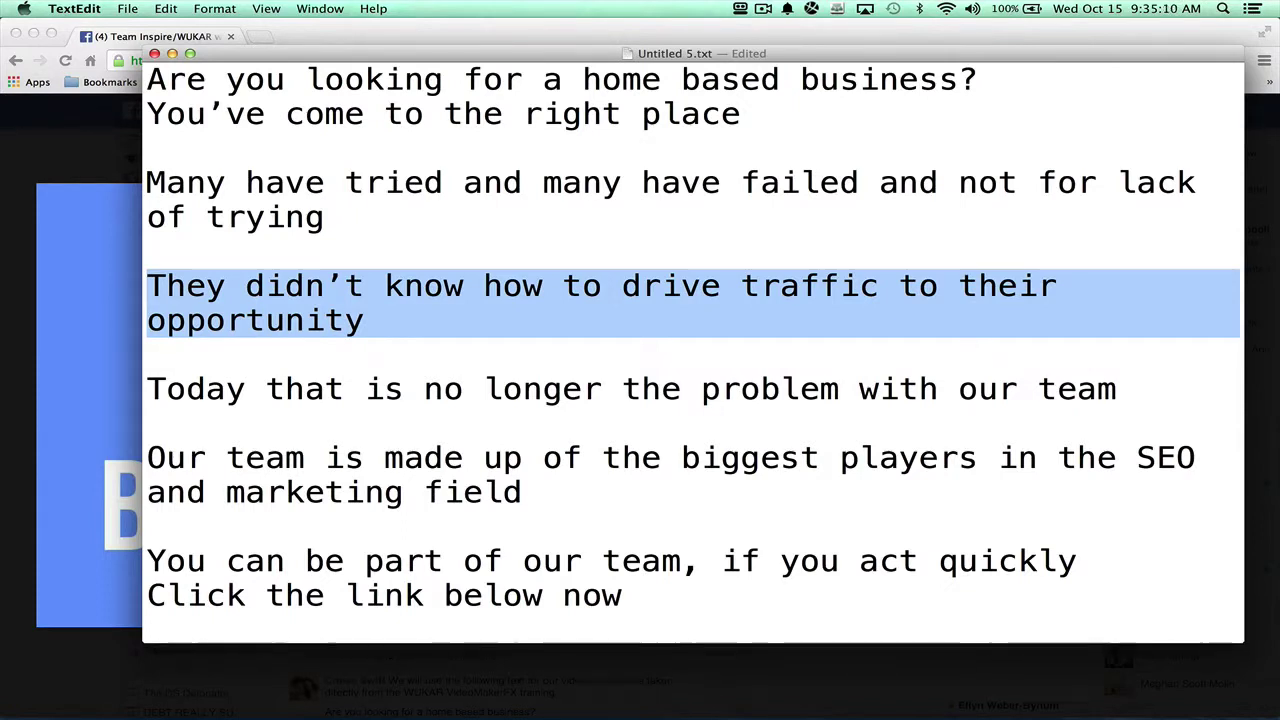
left_click(149, 354)
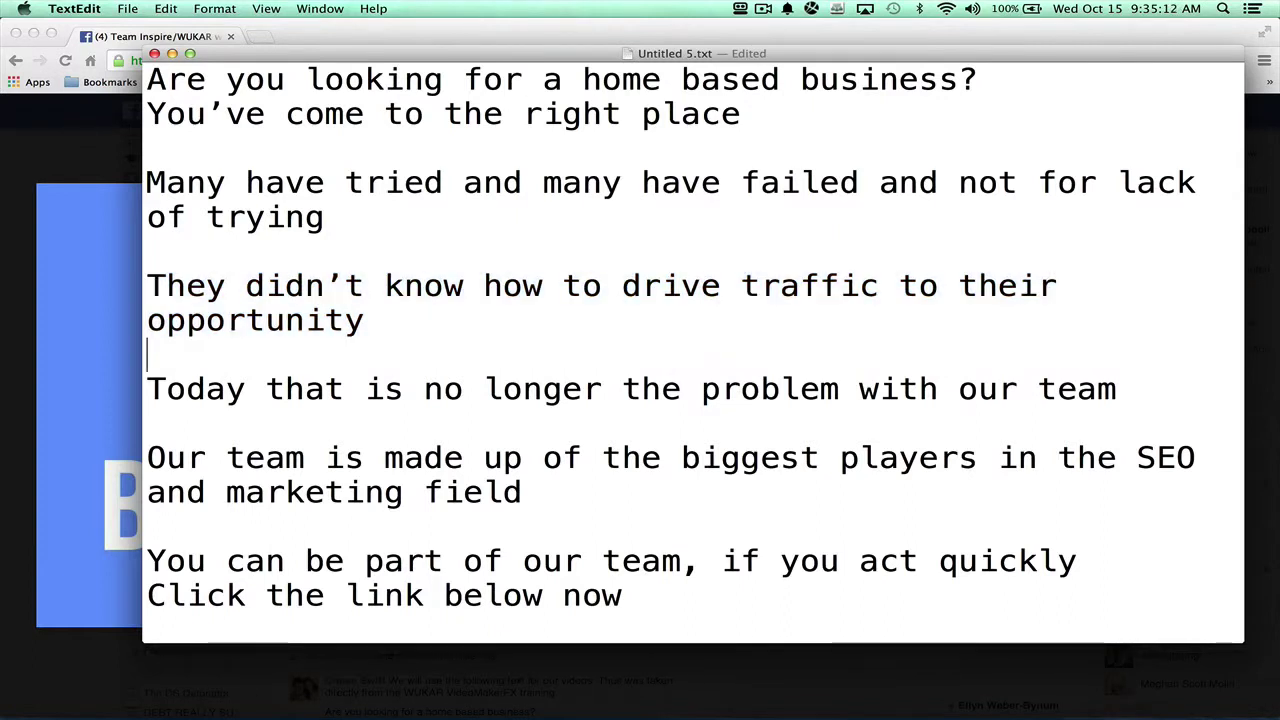
key("Down")
key("shift+Down")
key("shift+Down")
key("shift+Up")
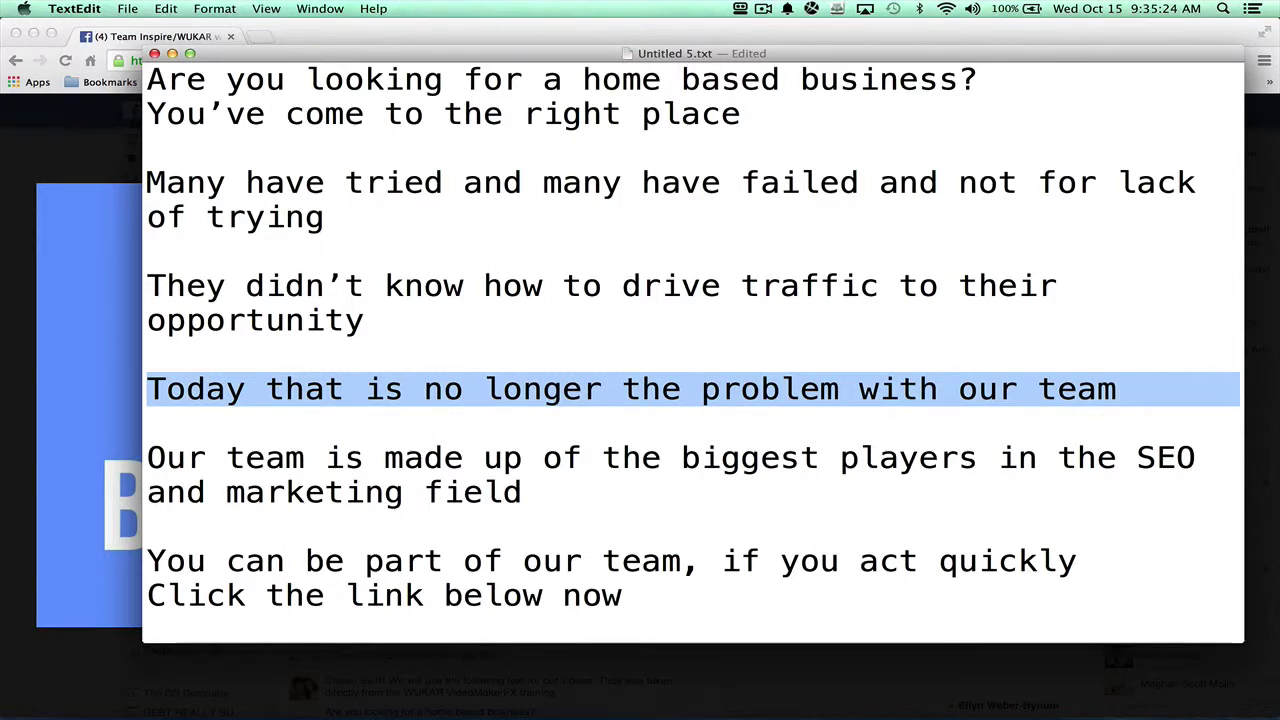
left_click(148, 457)
key("shift+Down")
key("shift+Down")
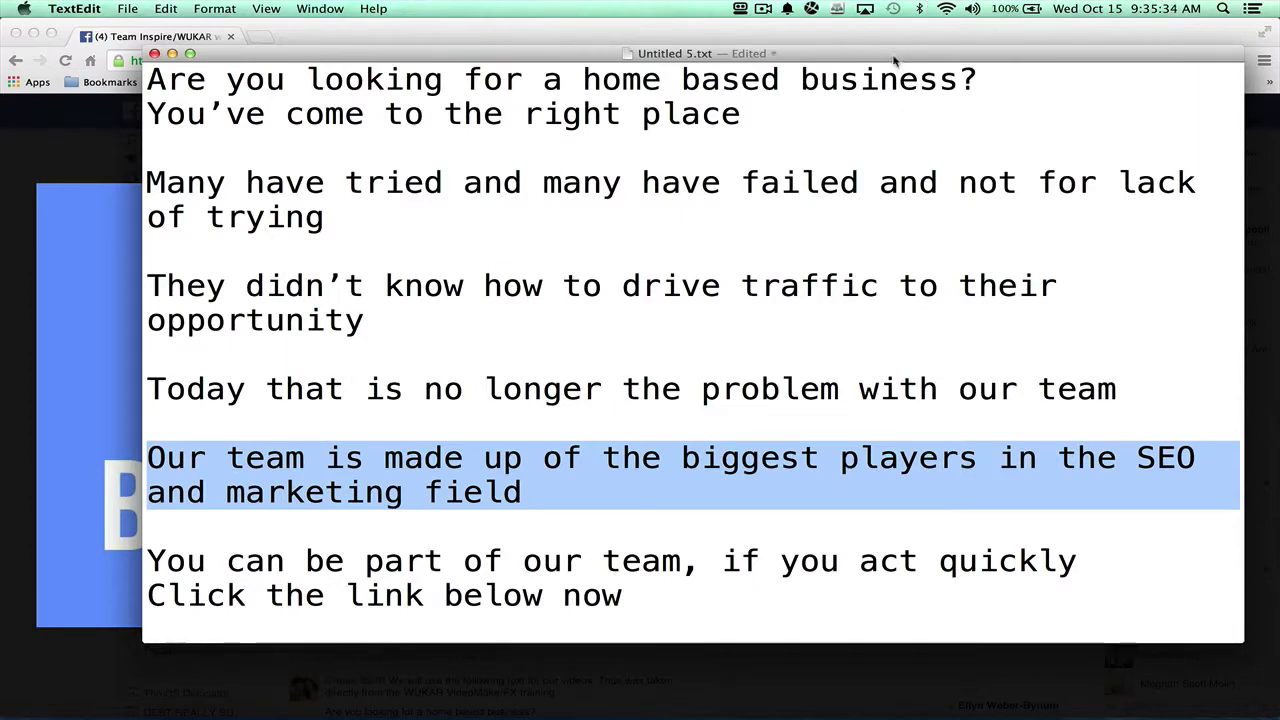
left_click_drag(895, 58, 885, 130)
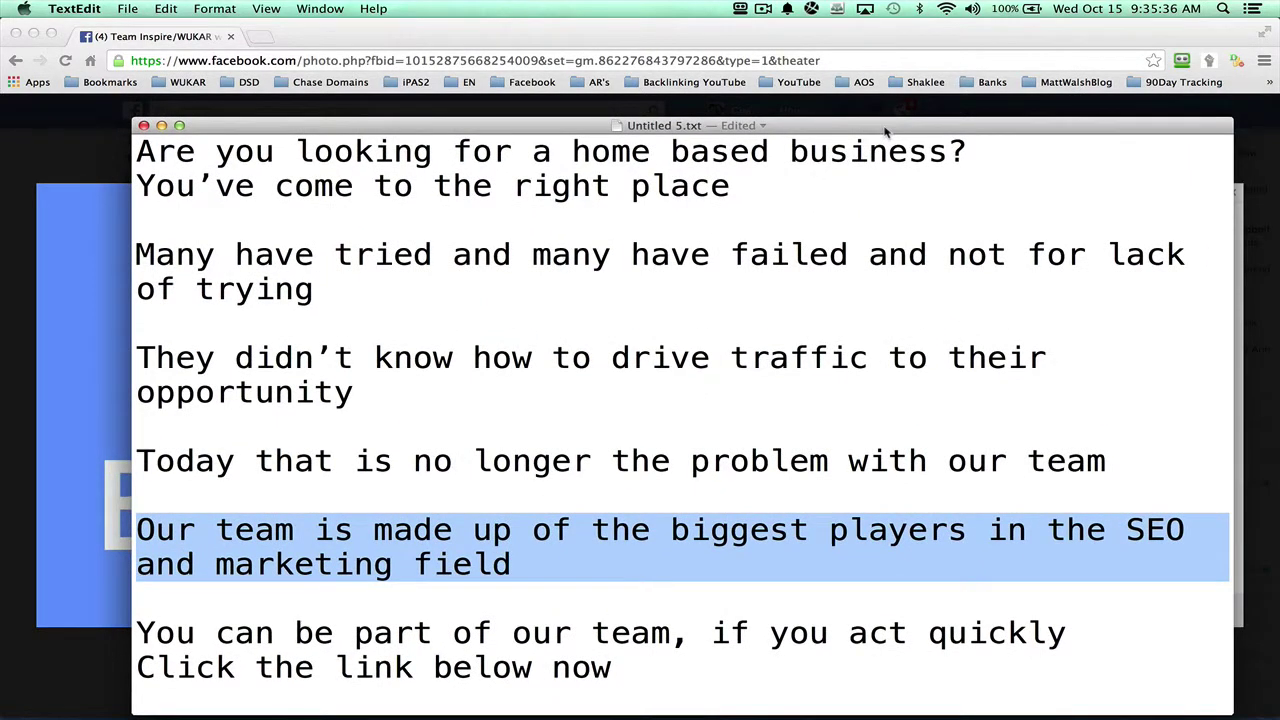
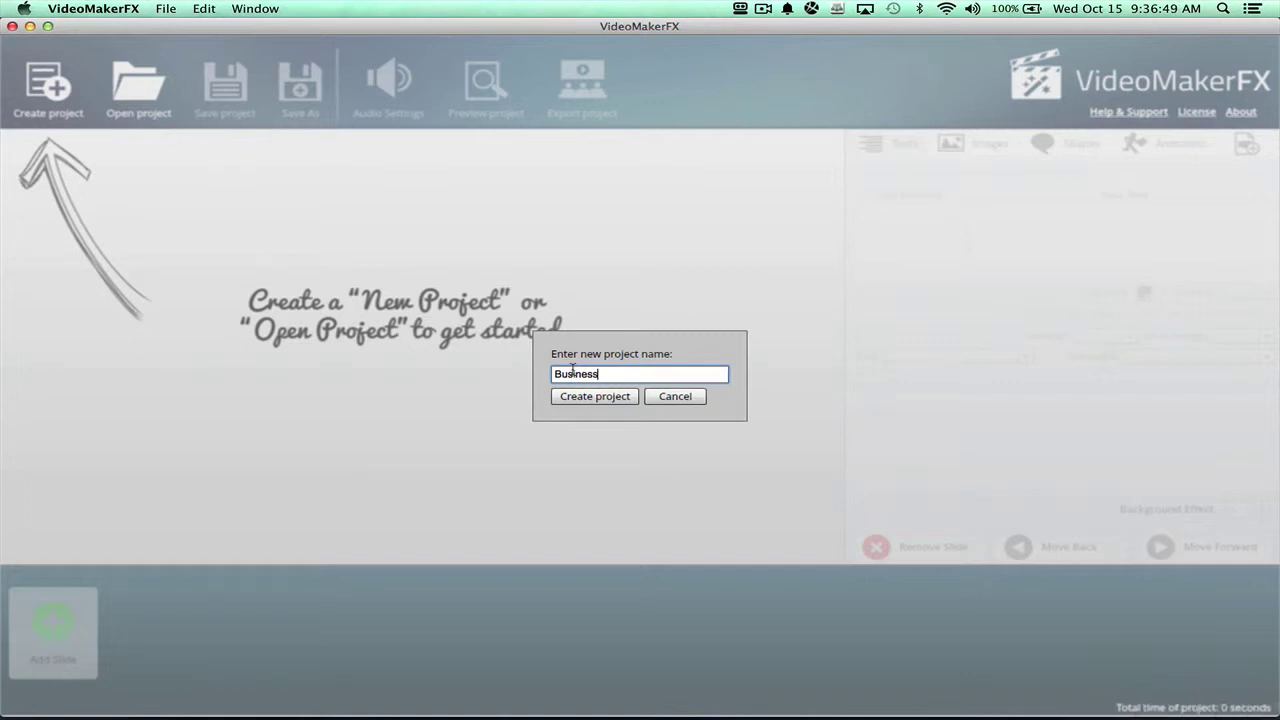
Name the new project BusinessVideoTemplate and create it
type("deo")
key("shift+Left")
key("shift+Left")
key("shift+Left")
key("shift+Left")
key("shift+Left")
key("shift+Left")
key("shift+Left")
key("shift+Left")
key("shift+Left")
key("shift+Left")
key("shift+Left")
key("shift+Left")
key("shift+Left")
key("shift+Left")
key("shift+Left")
key("shift+Left")
key("shift+Left")
key("shift+Left")
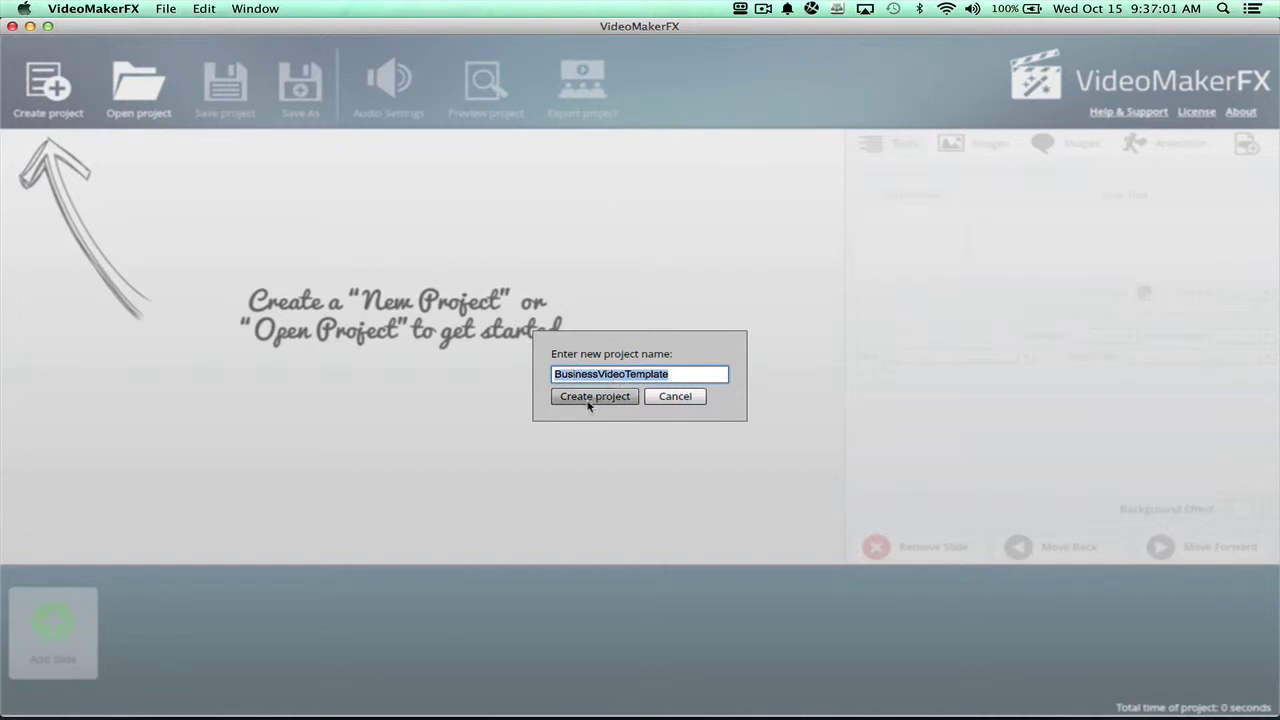
left_click(589, 399)
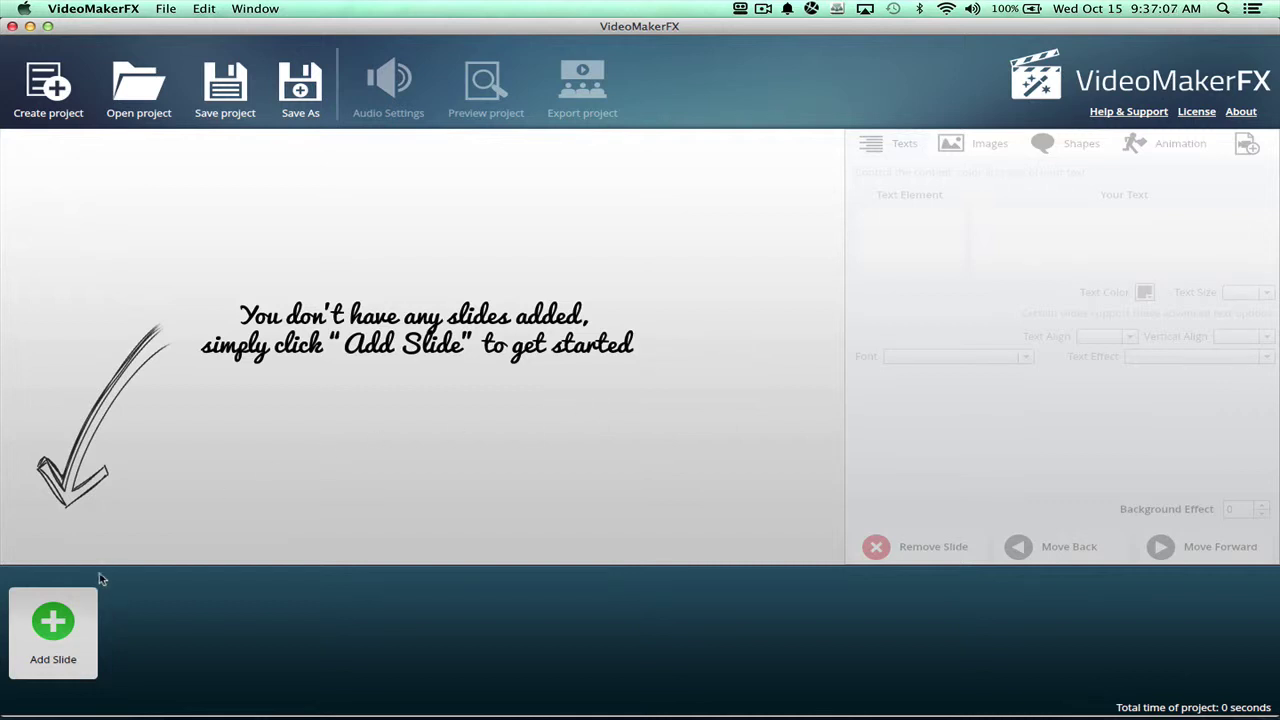
Add a first slide using the Zoom In theme's Text Zoom layout
left_click(55, 620)
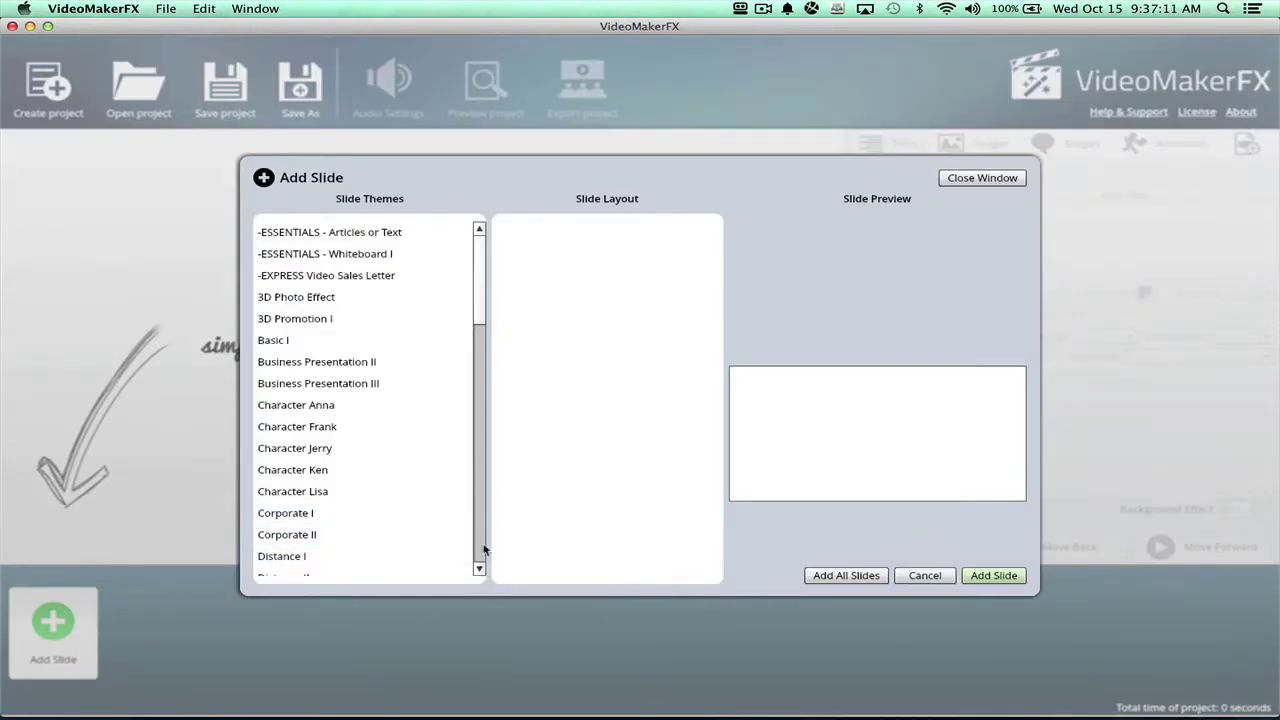
scroll(482, 548, "down", 15)
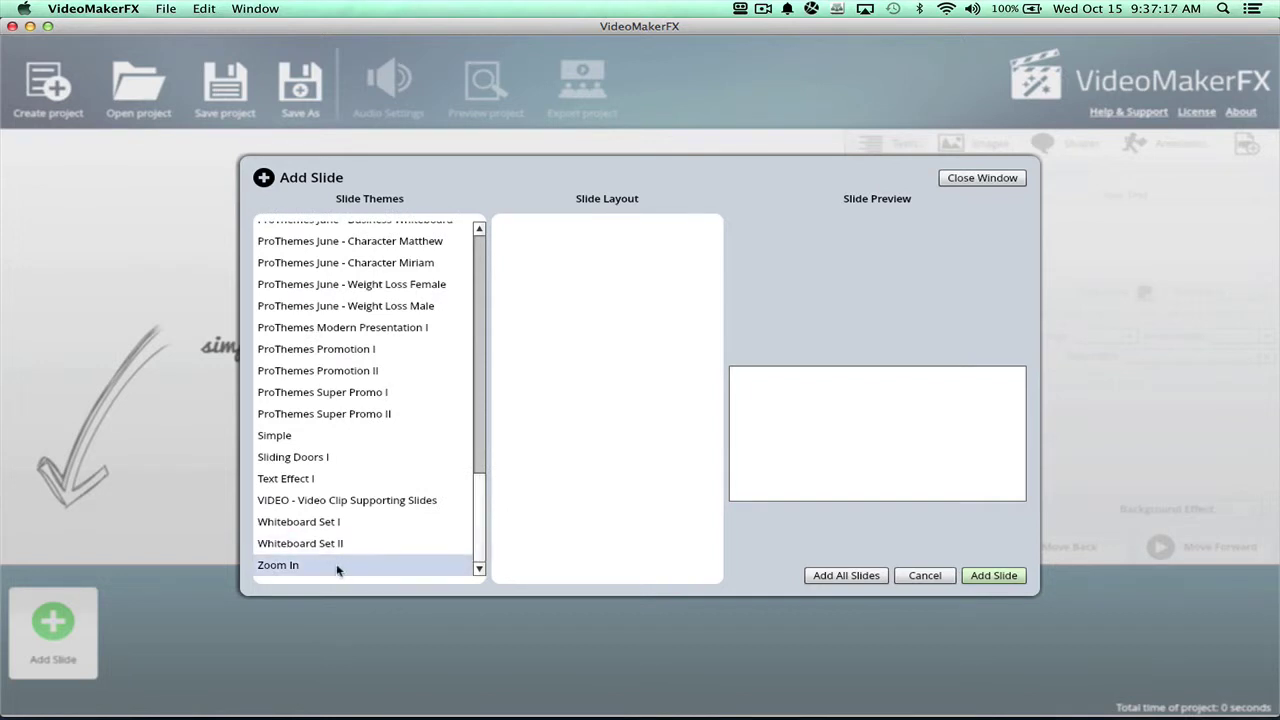
left_click(307, 567)
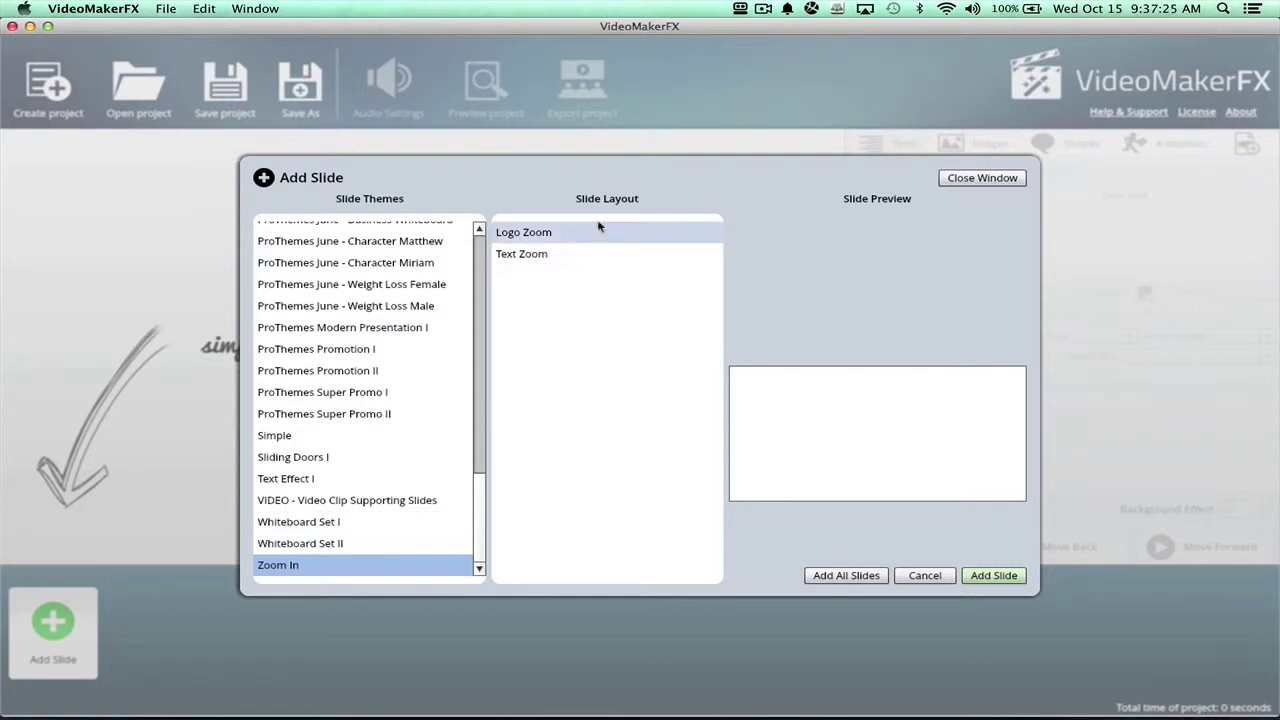
left_click(546, 256)
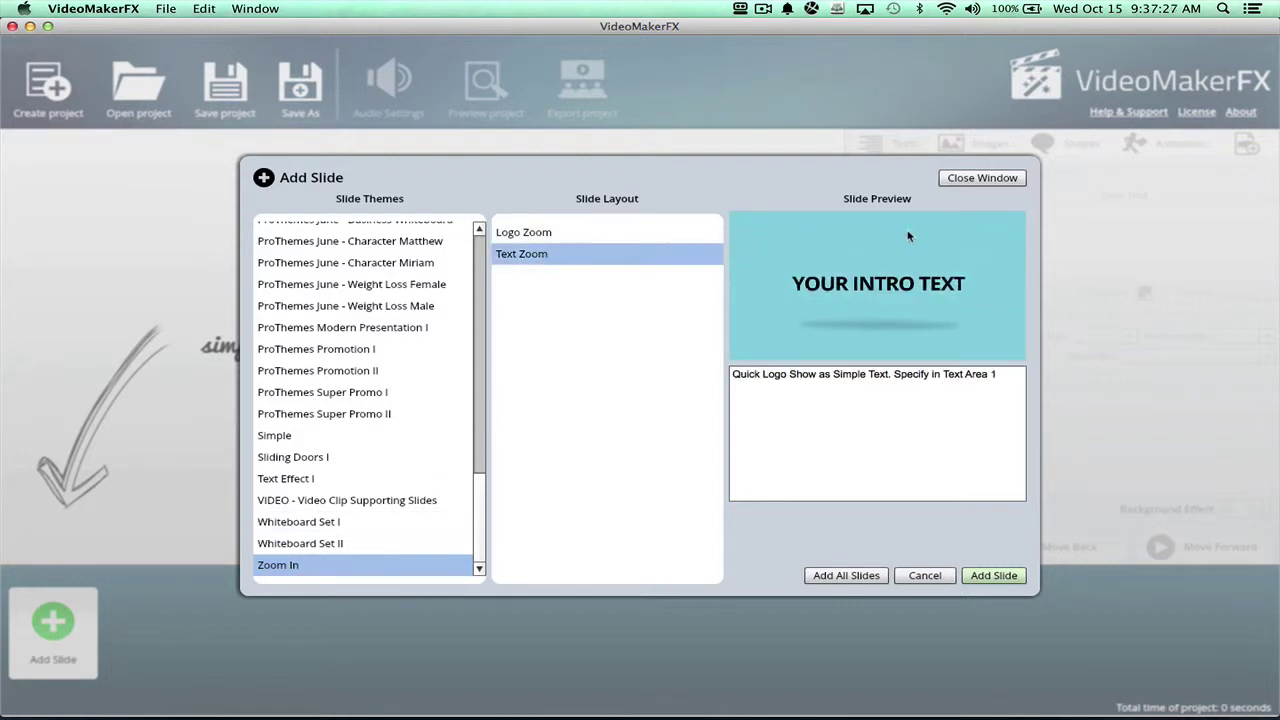
left_click(990, 576)
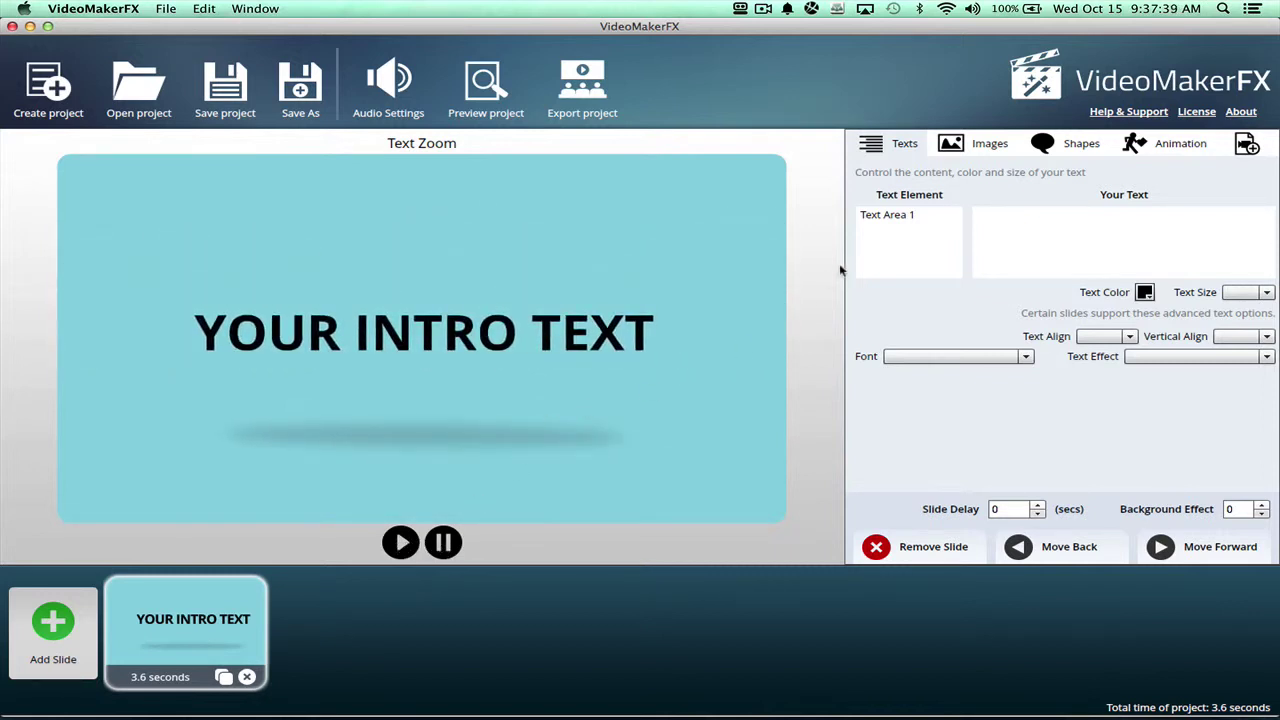
Replace Text Area 1's intro text with "Your Main Keyword Phrase If Longer Shorten Using The Font Size" and open the text size choices
left_click(913, 214)
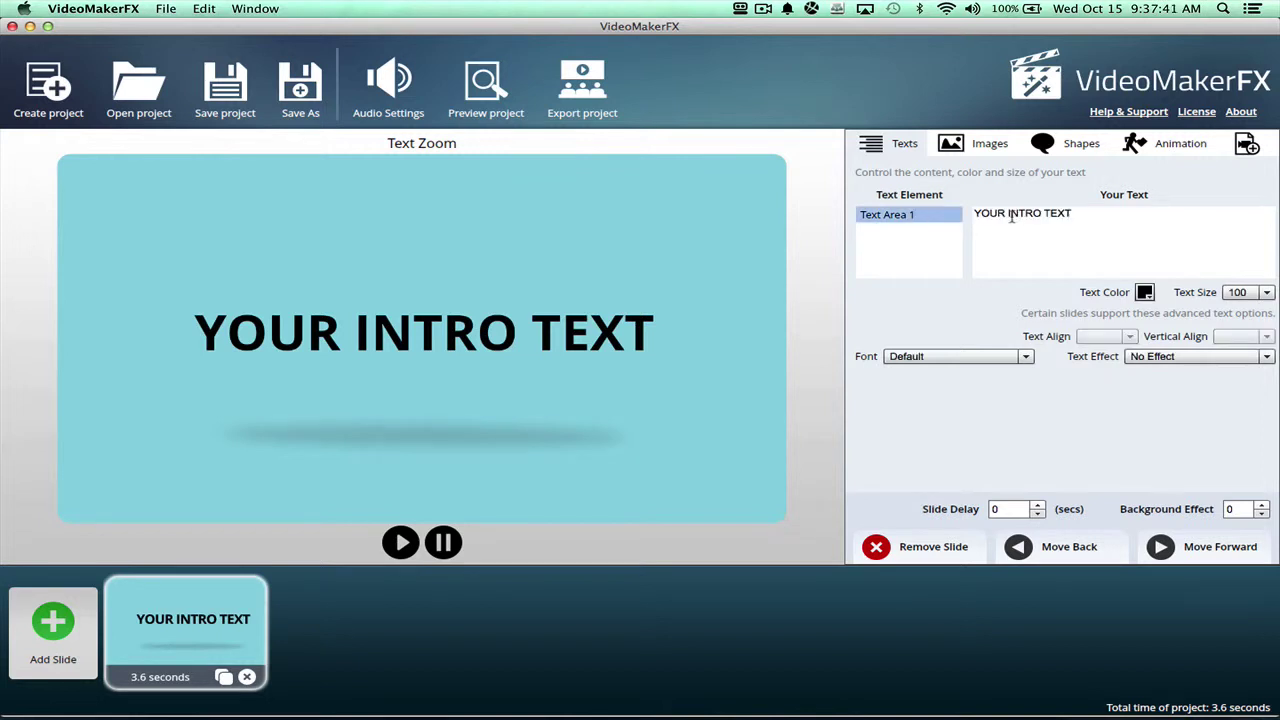
left_click(975, 216)
key("super+a")
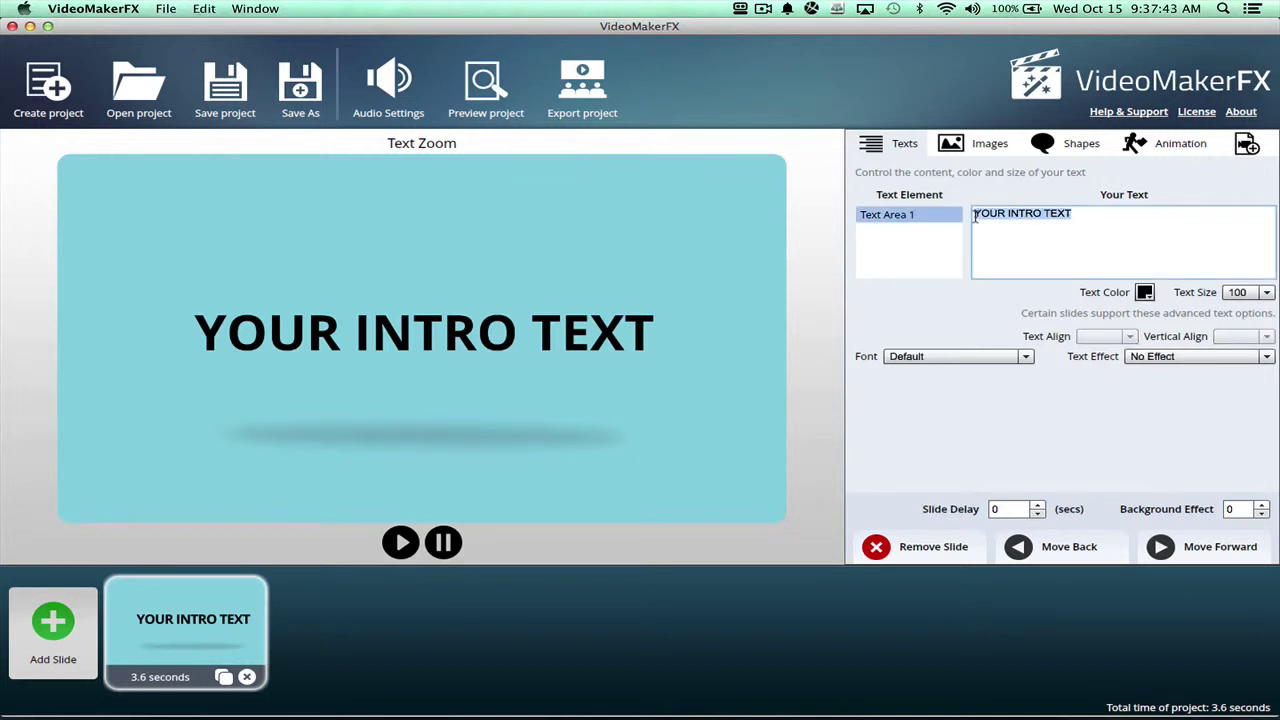
type("Your Main")
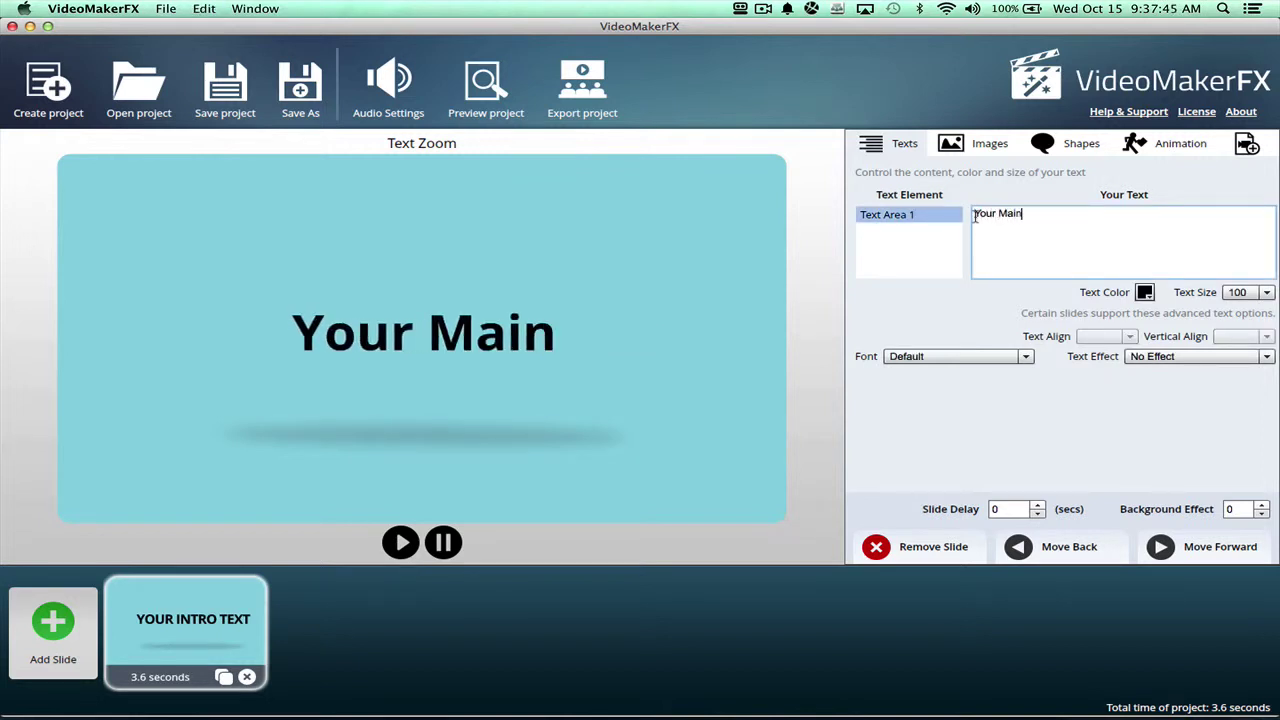
type(" Key")
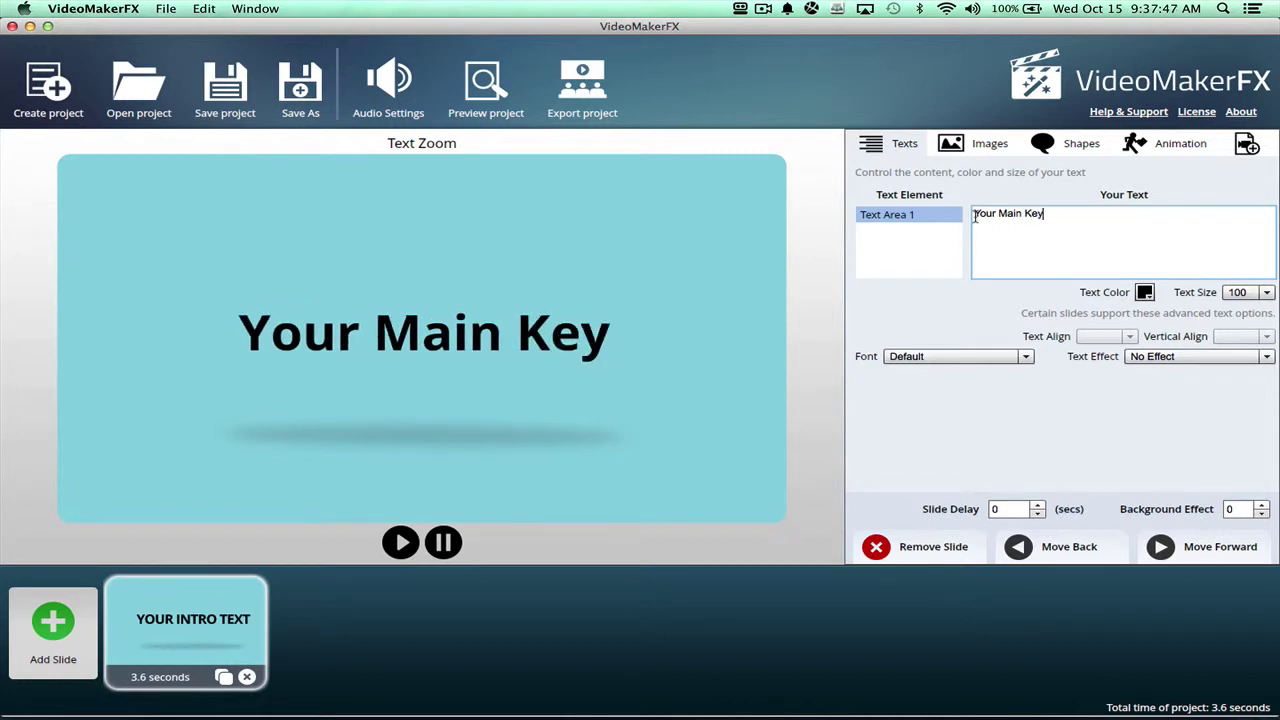
type("word Phrase")
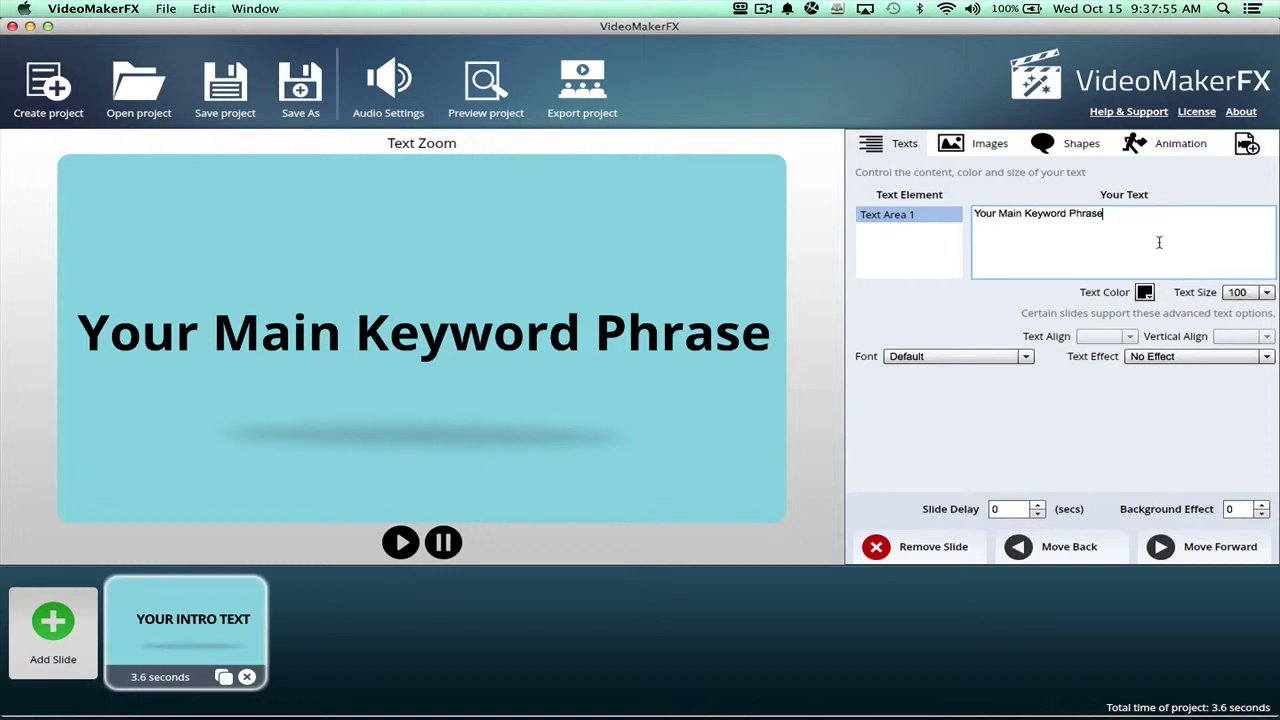
type("If Longer Shorten")
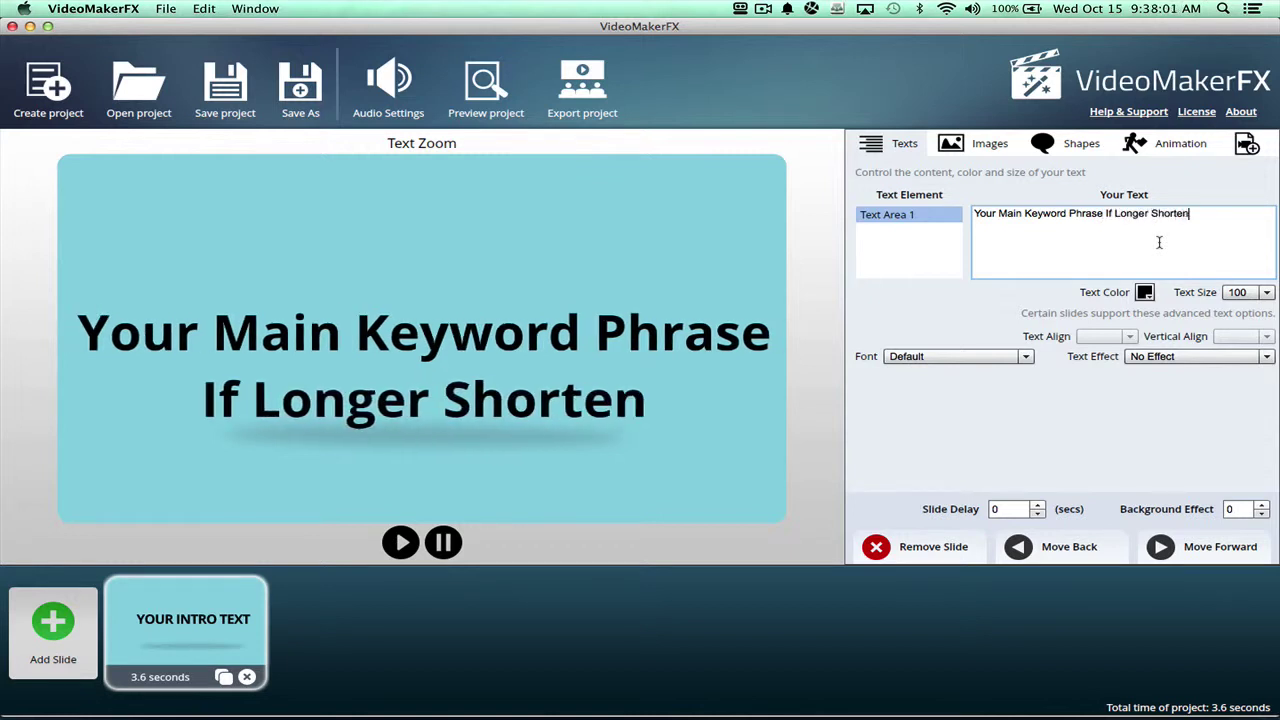
type(" Using")
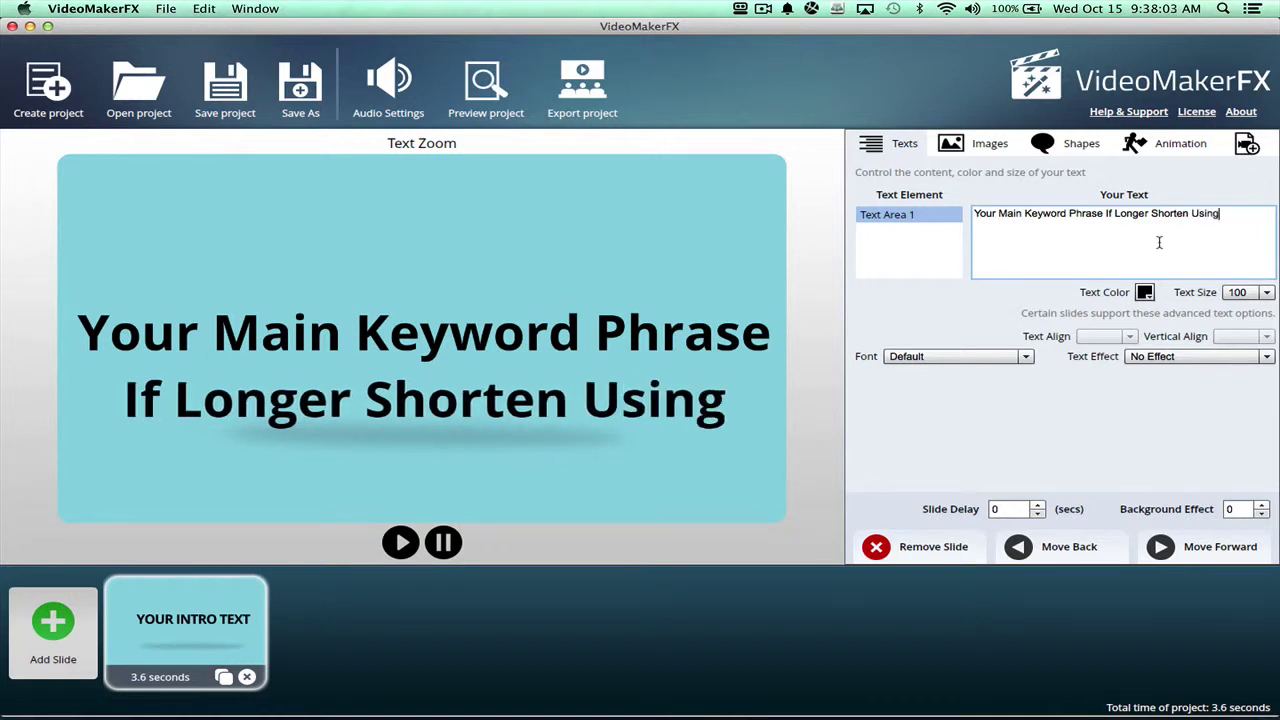
type(" The Font Size")
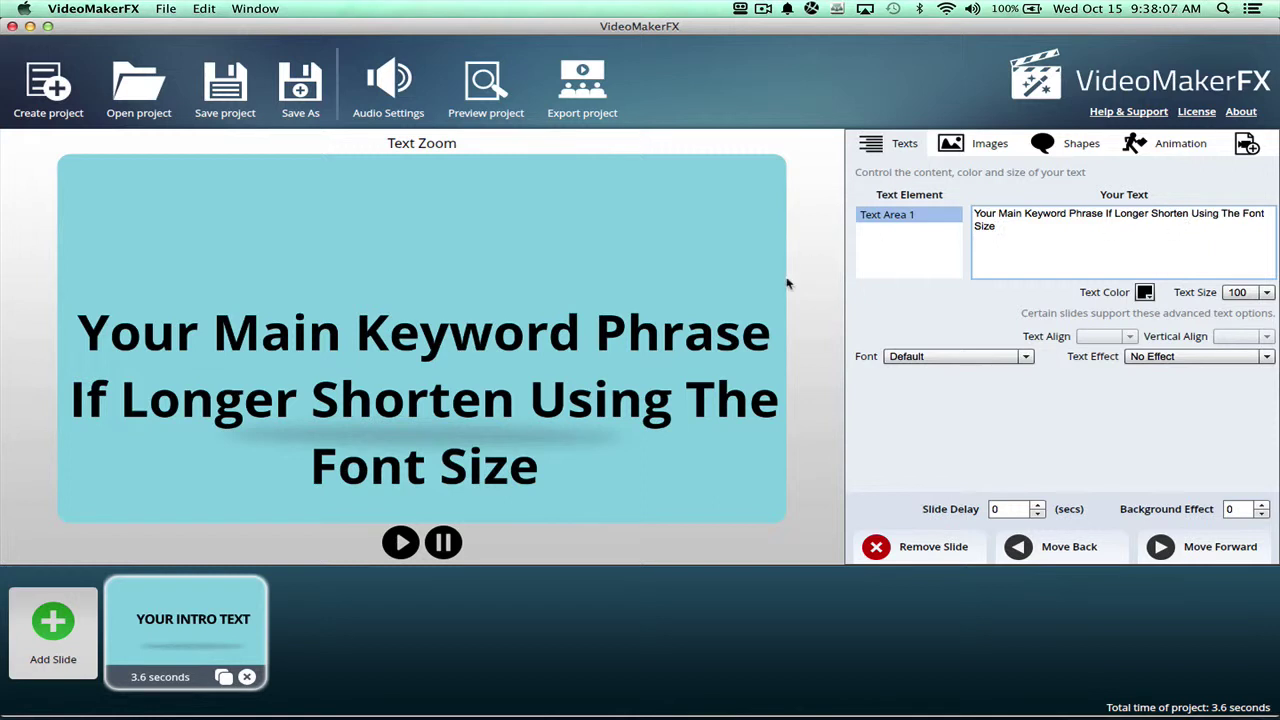
left_click(1246, 297)
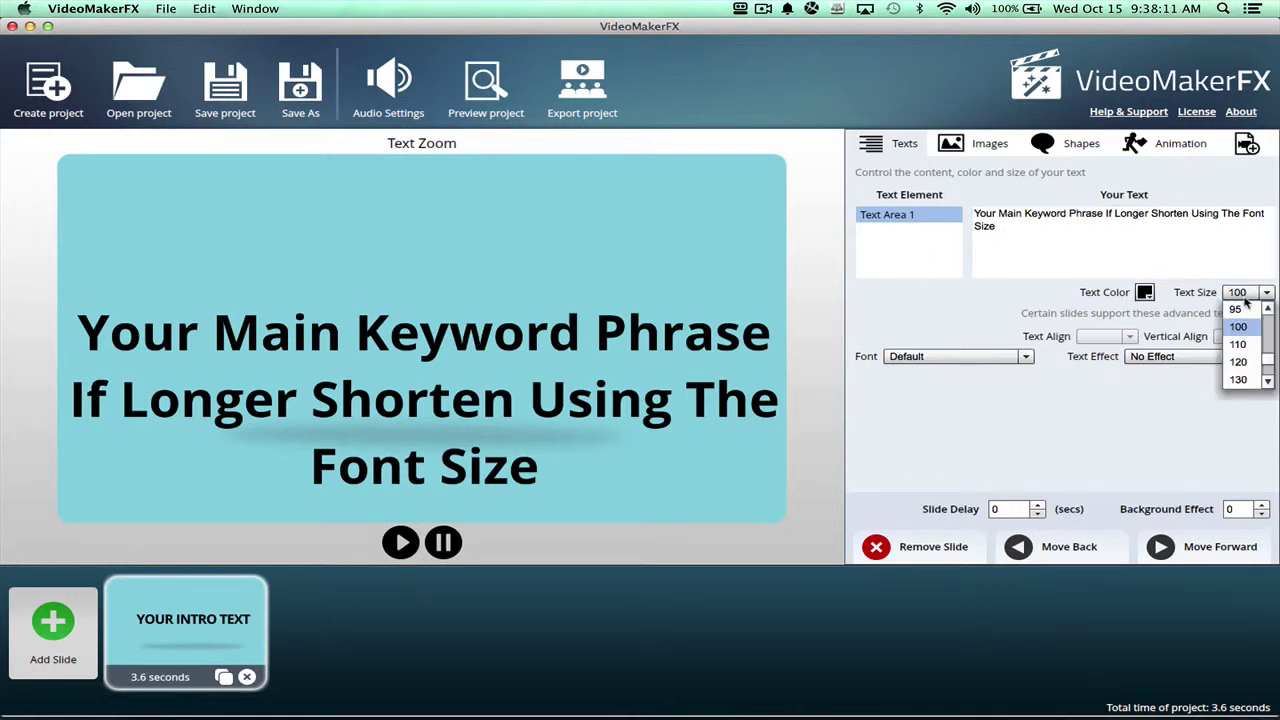
Rewrite the slide's text as "Enter Your Keyword Phrase And If It Is Long Modify Using Text Size"
left_click(1256, 213)
key("super+a")
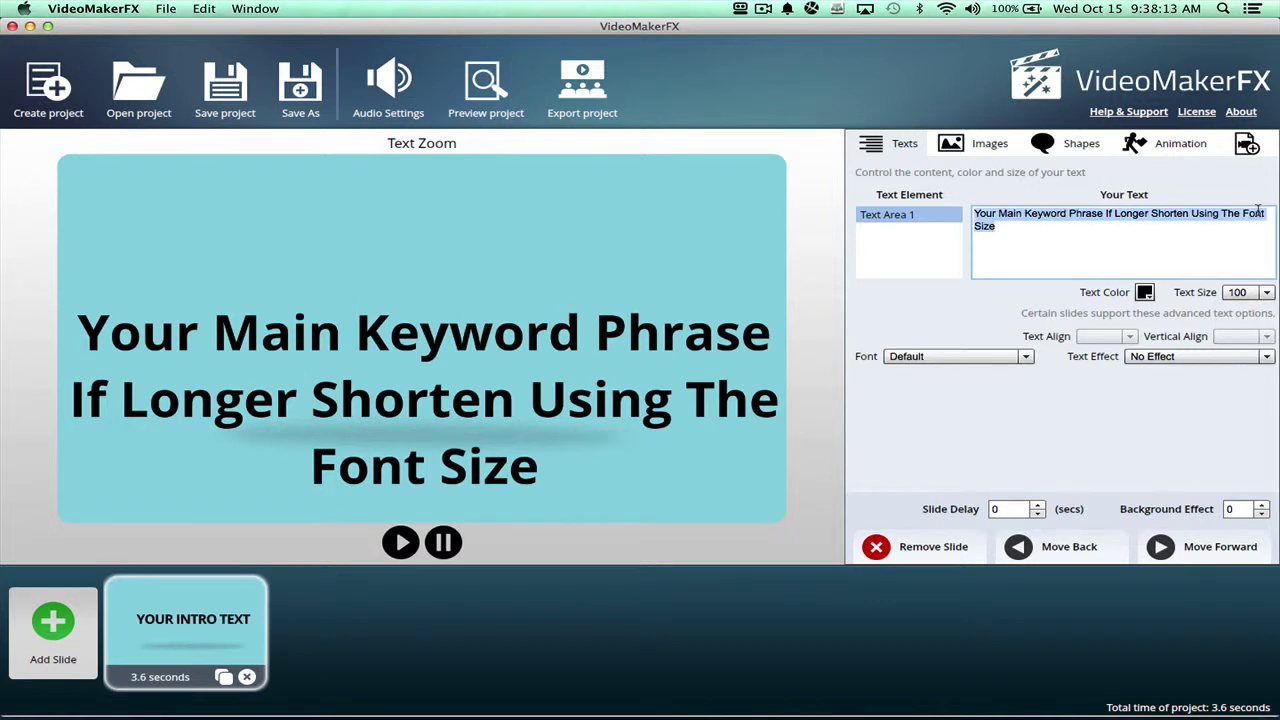
type("Text")
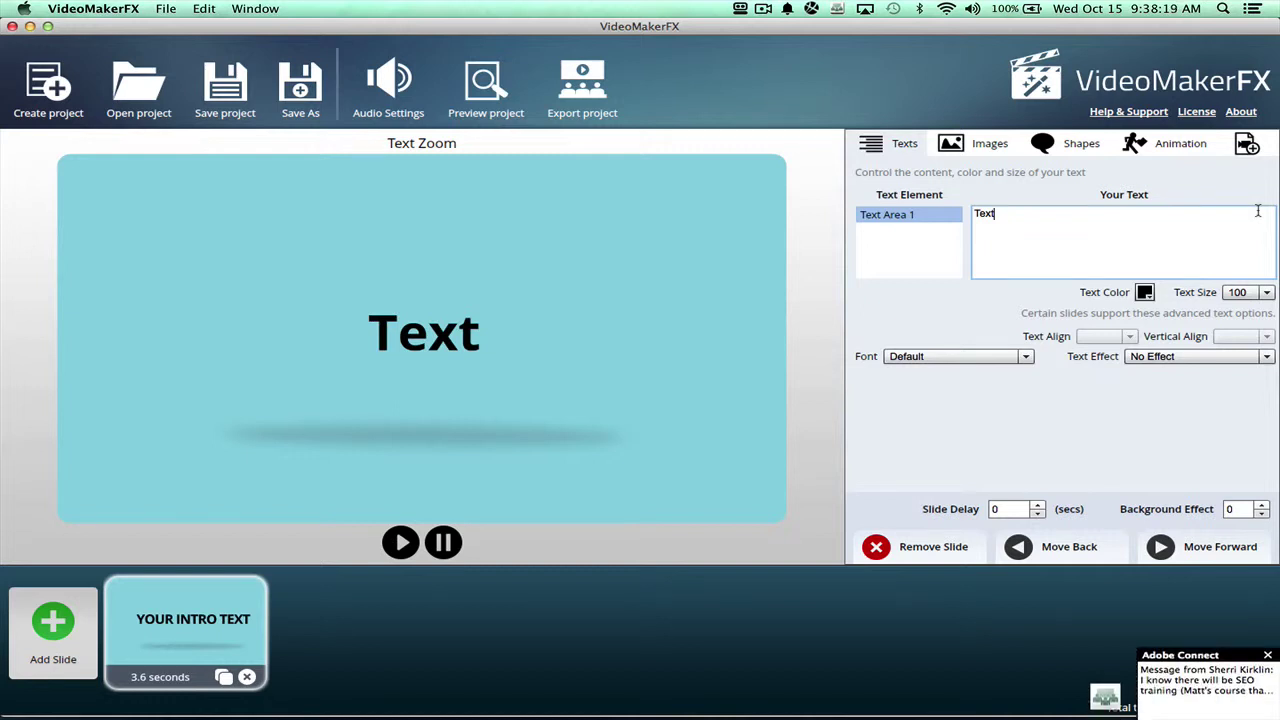
key("super+a")
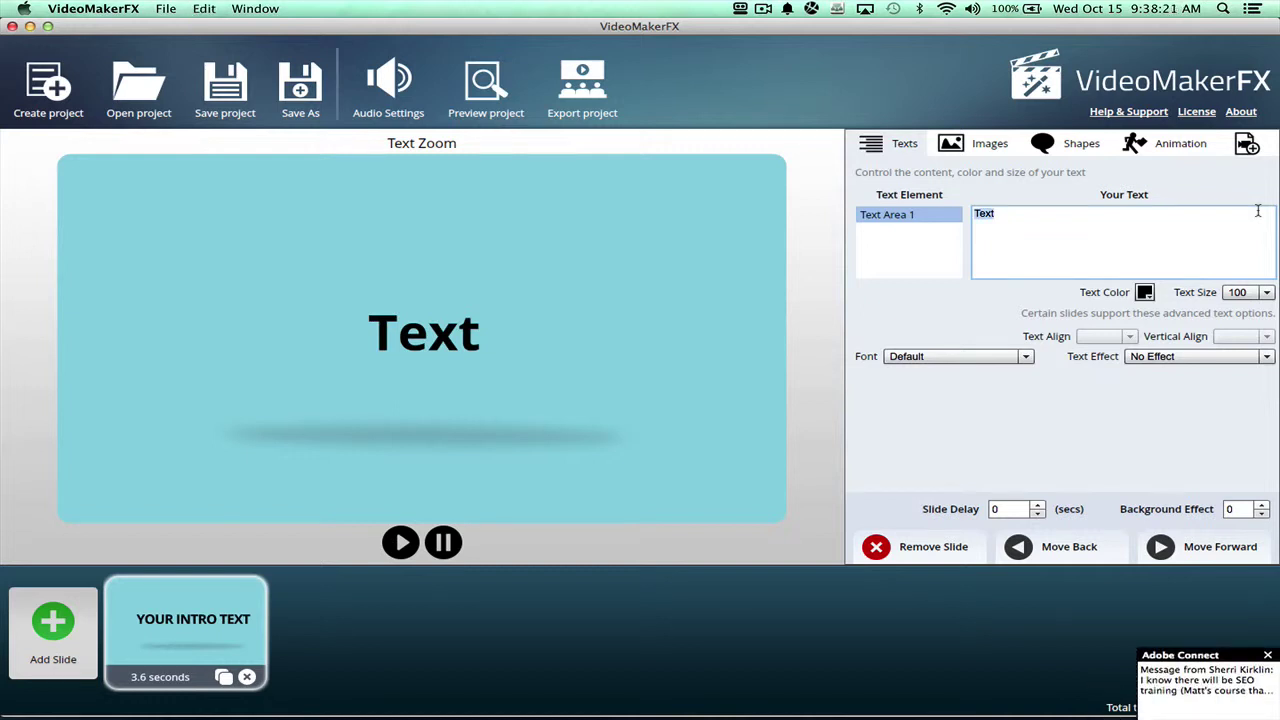
type("E")
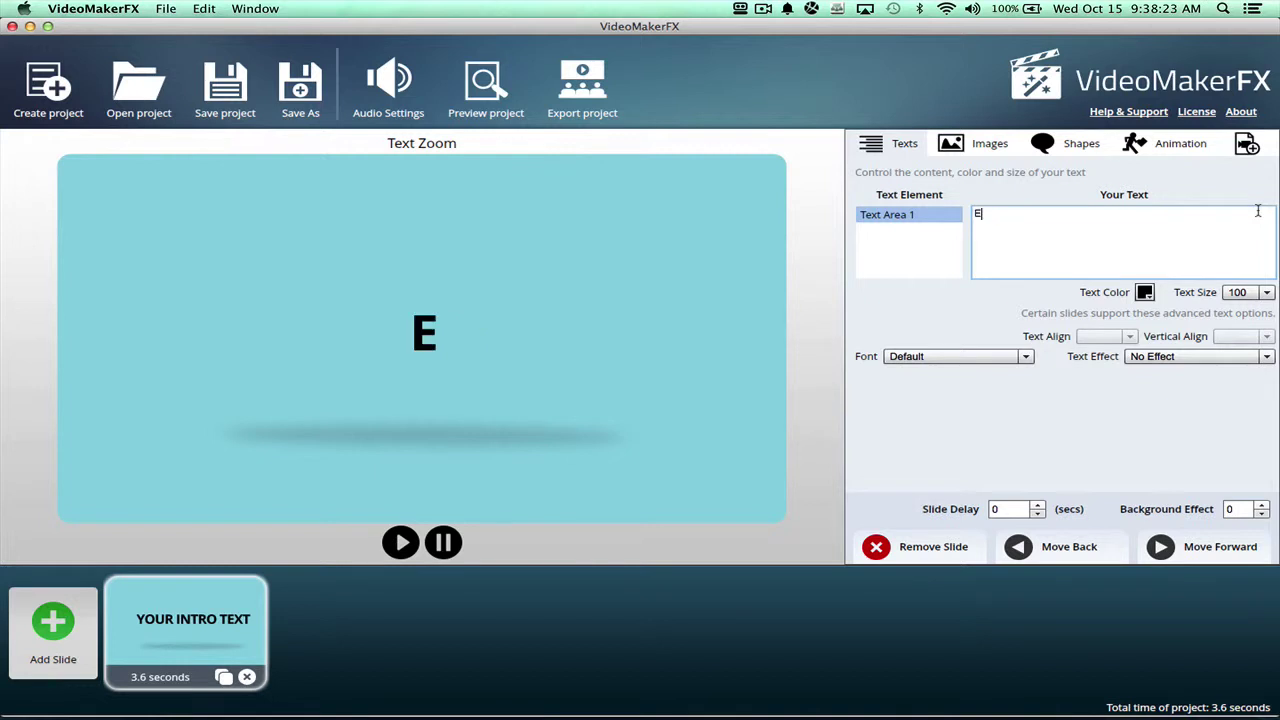
type("nter Your E")
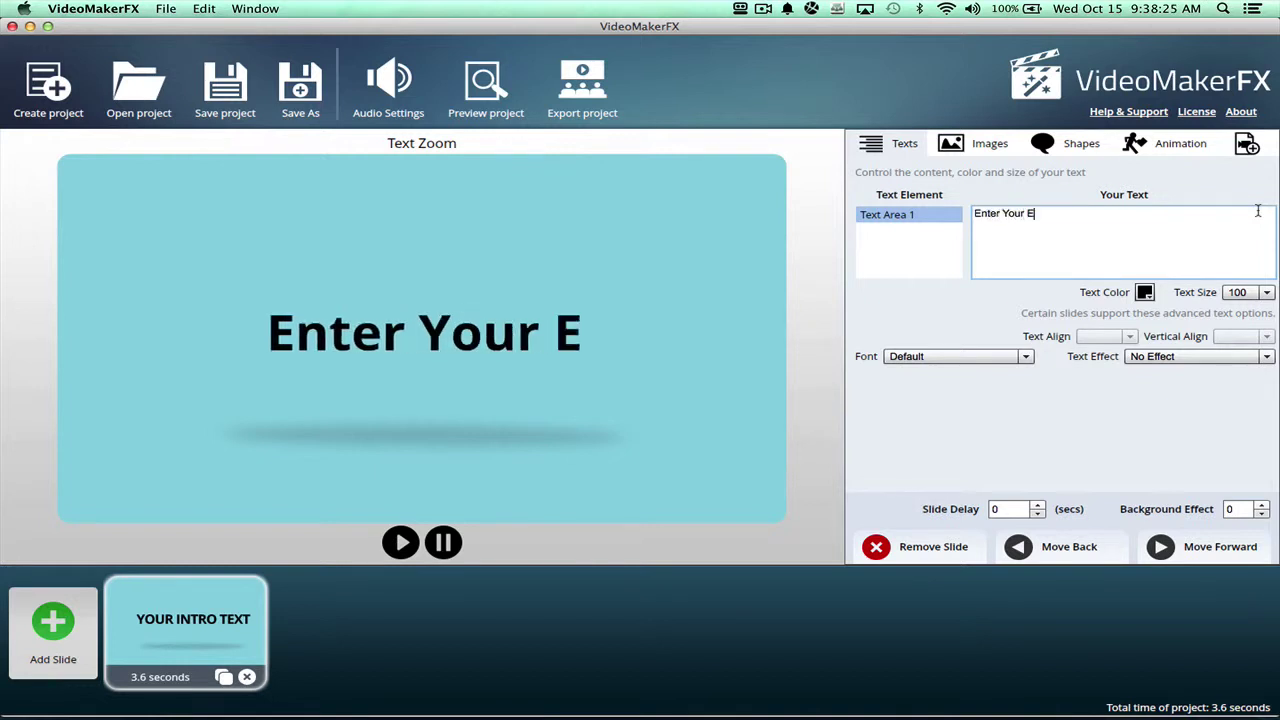
key("BackSpace")
type("Keu")
key("BackSpace")
type("yword Phr")
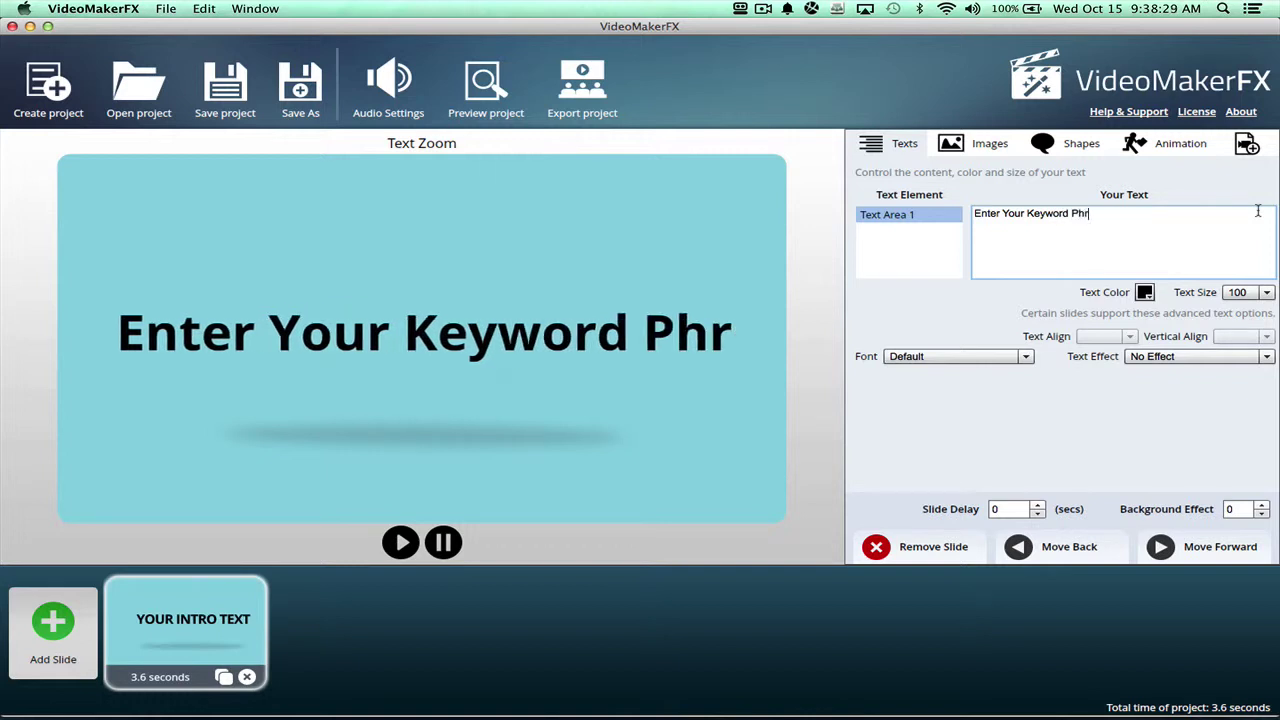
type("ase and")
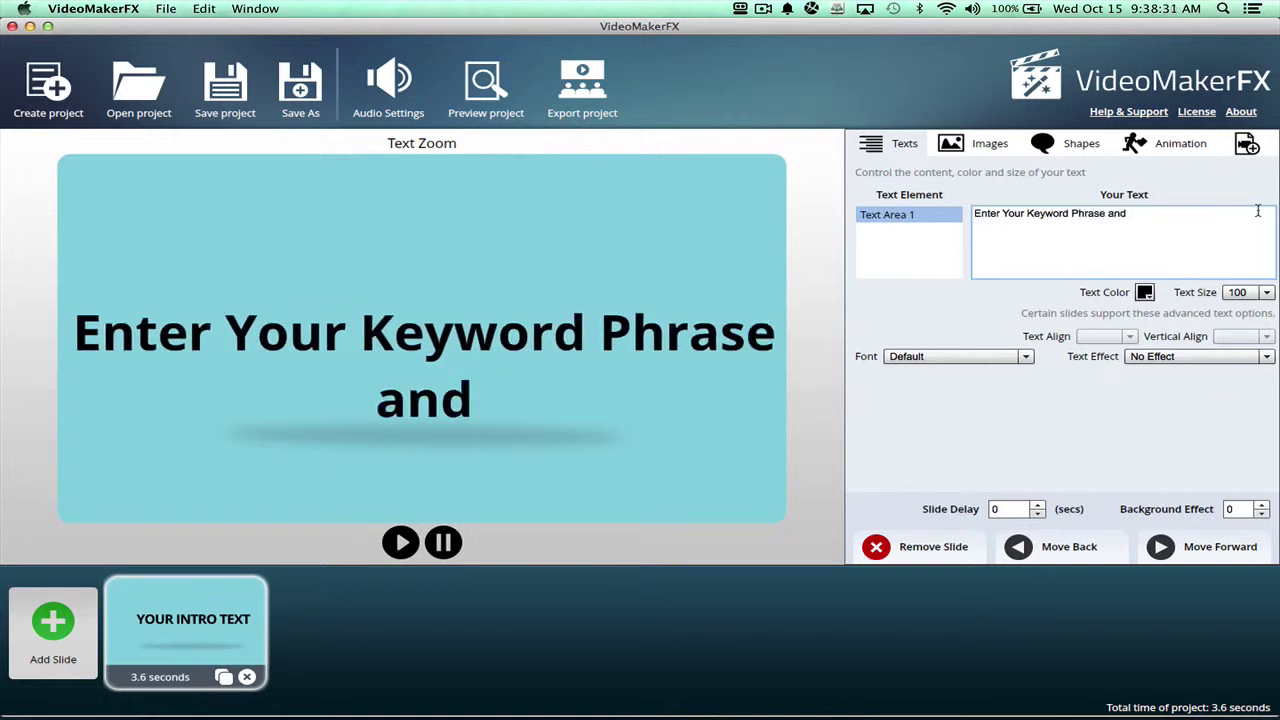
key("BackSpace")
key("BackSpace")
key("BackSpace")
type("And If It IS")
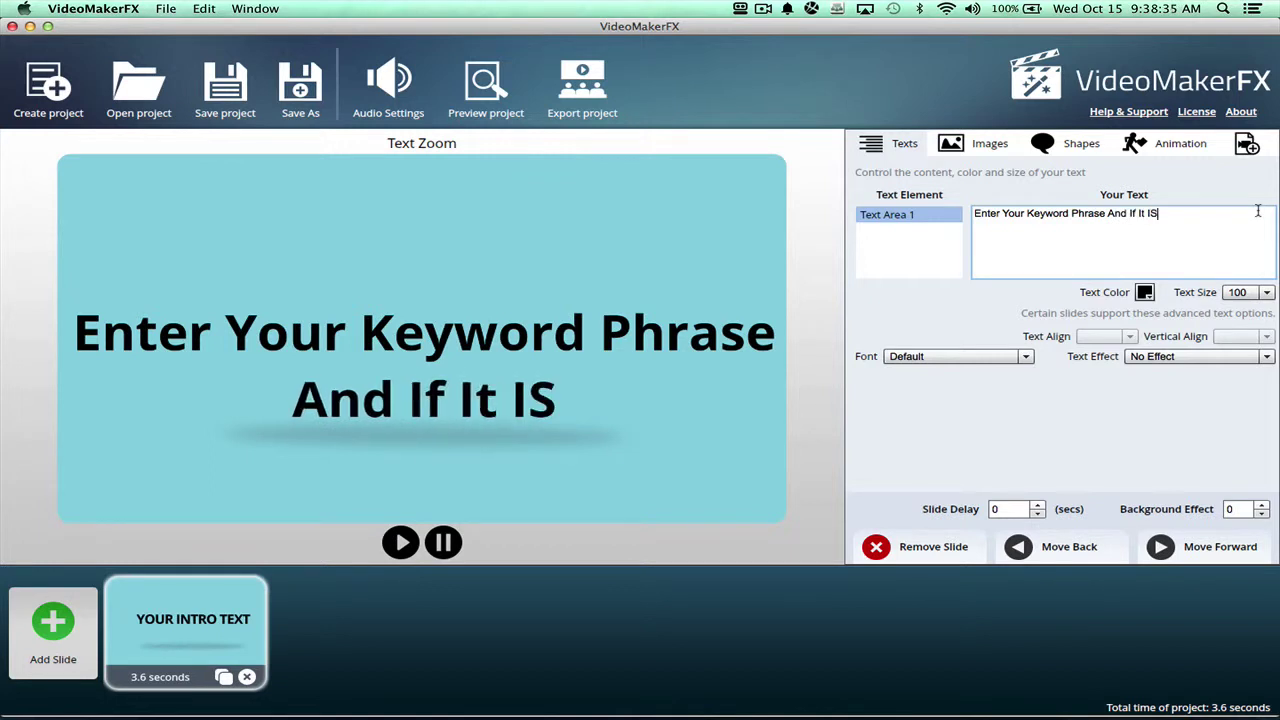
key("BackSpace")
type("s Lo")
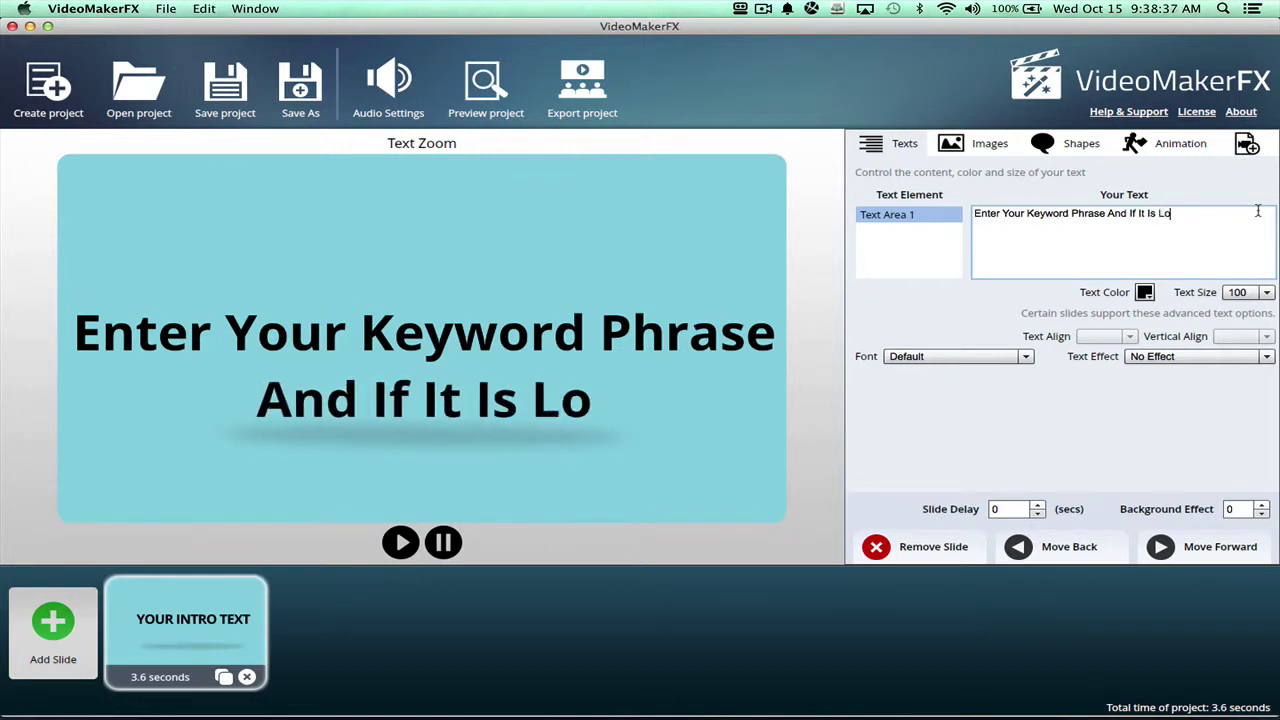
type("ng Modi")
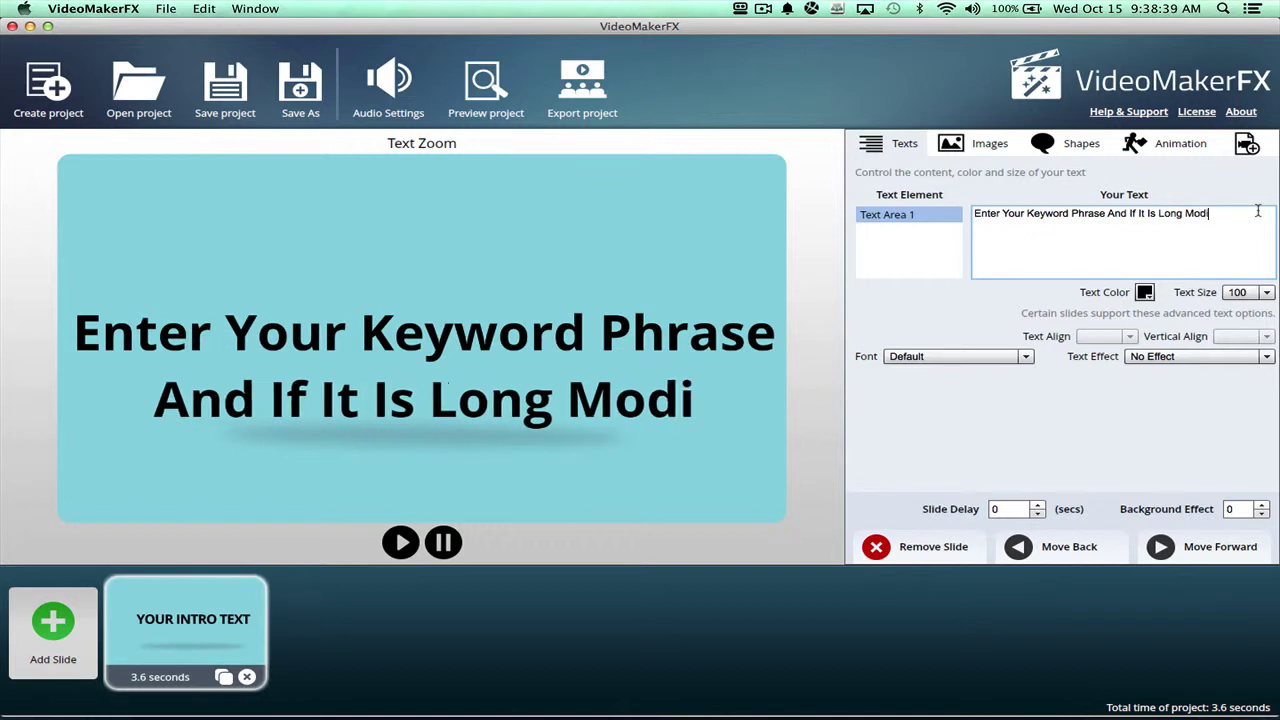
type("fy Using")
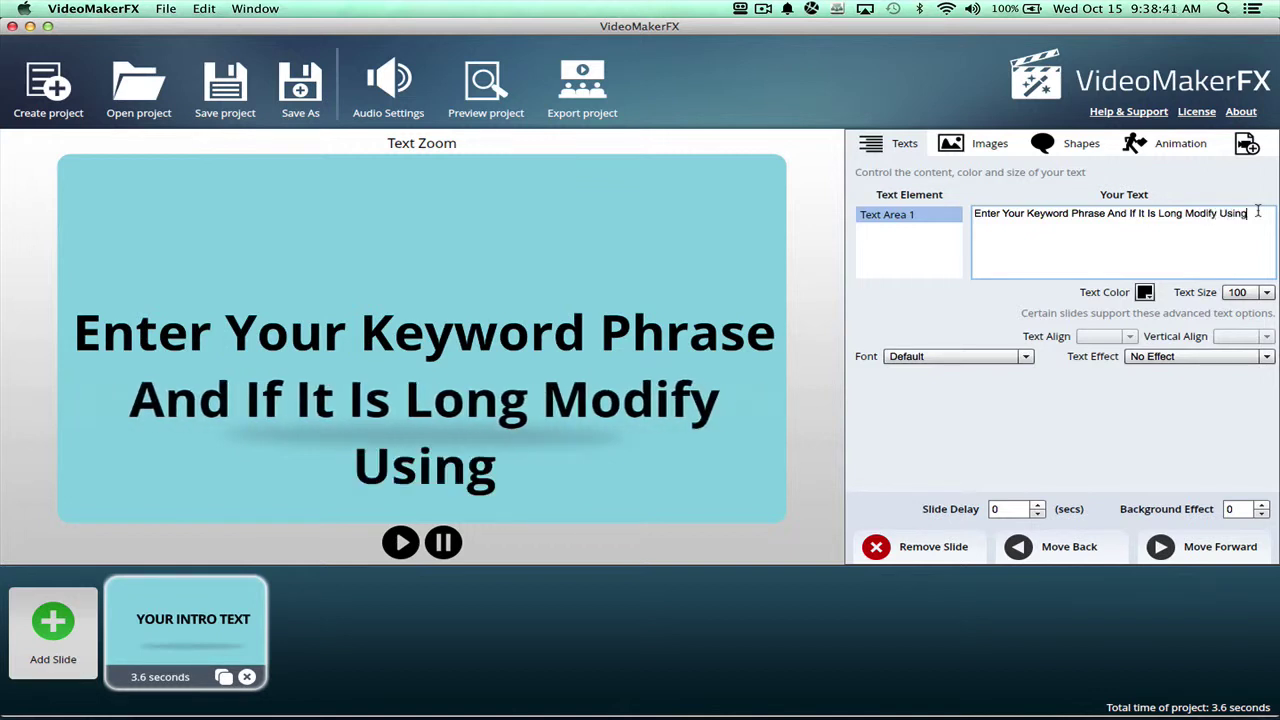
type(" Te")
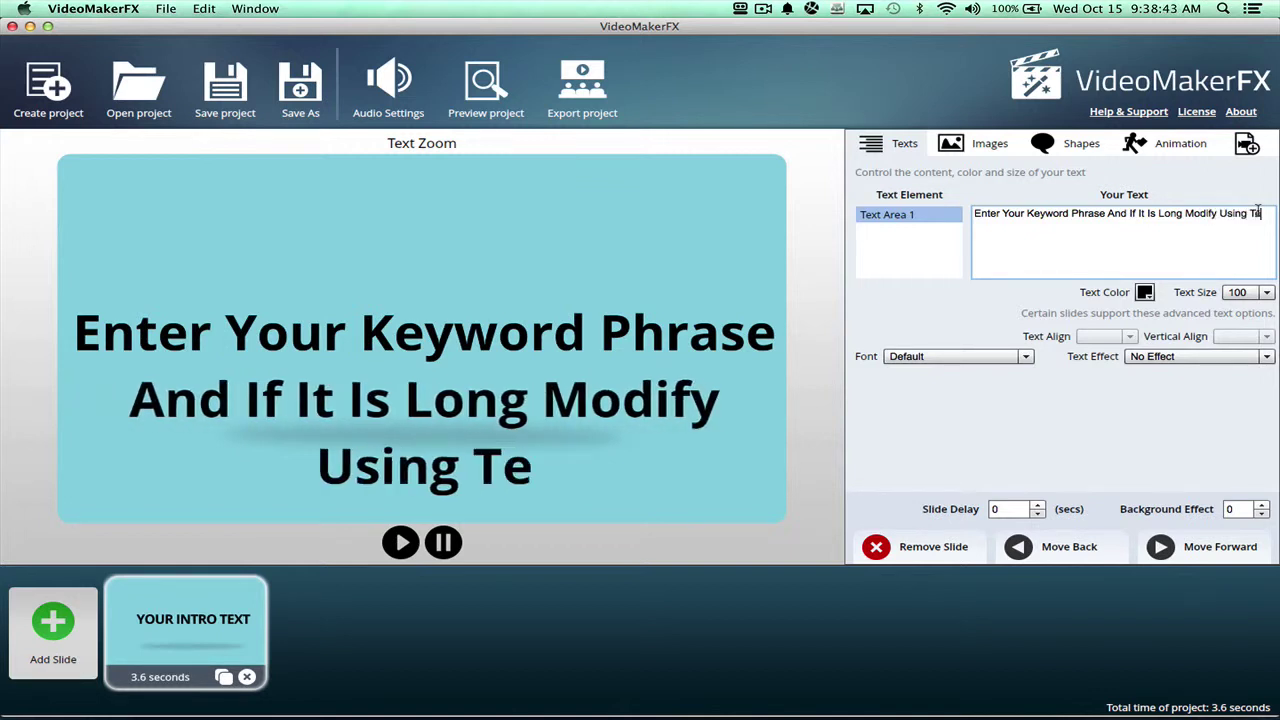
type("xt Size")
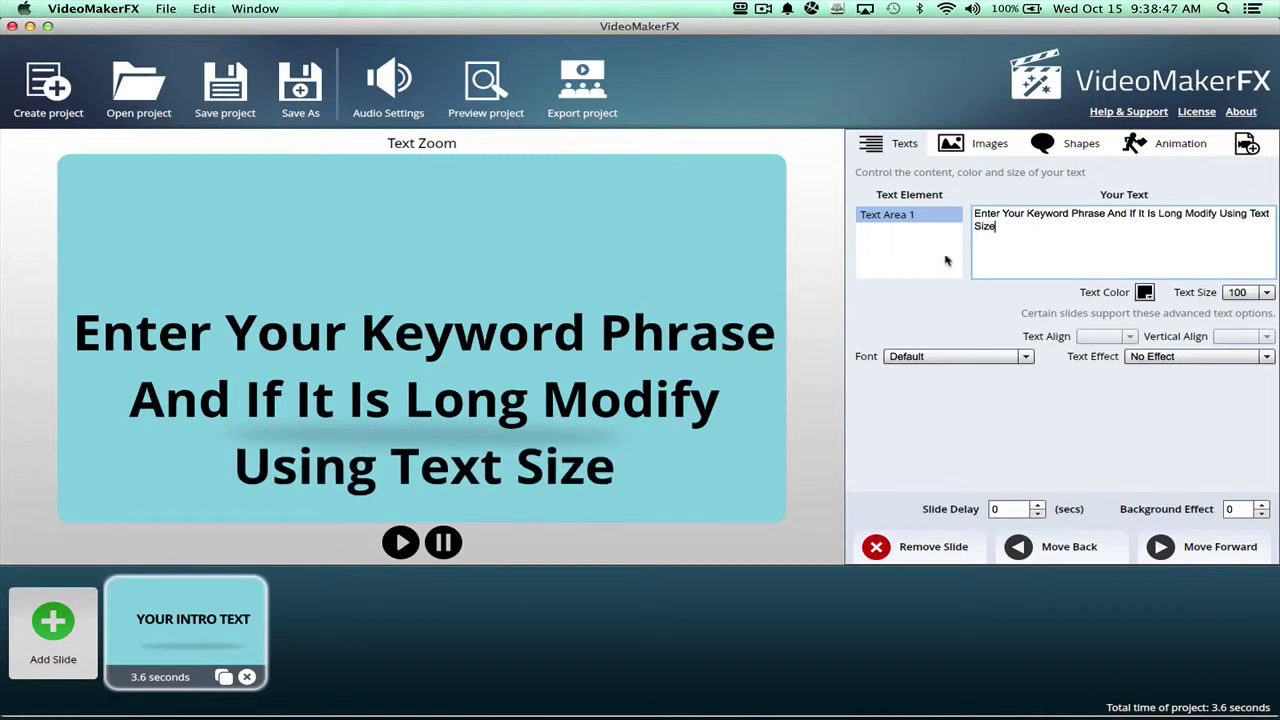
Set the text size of Text Area 1 to 80
left_click(1240, 292)
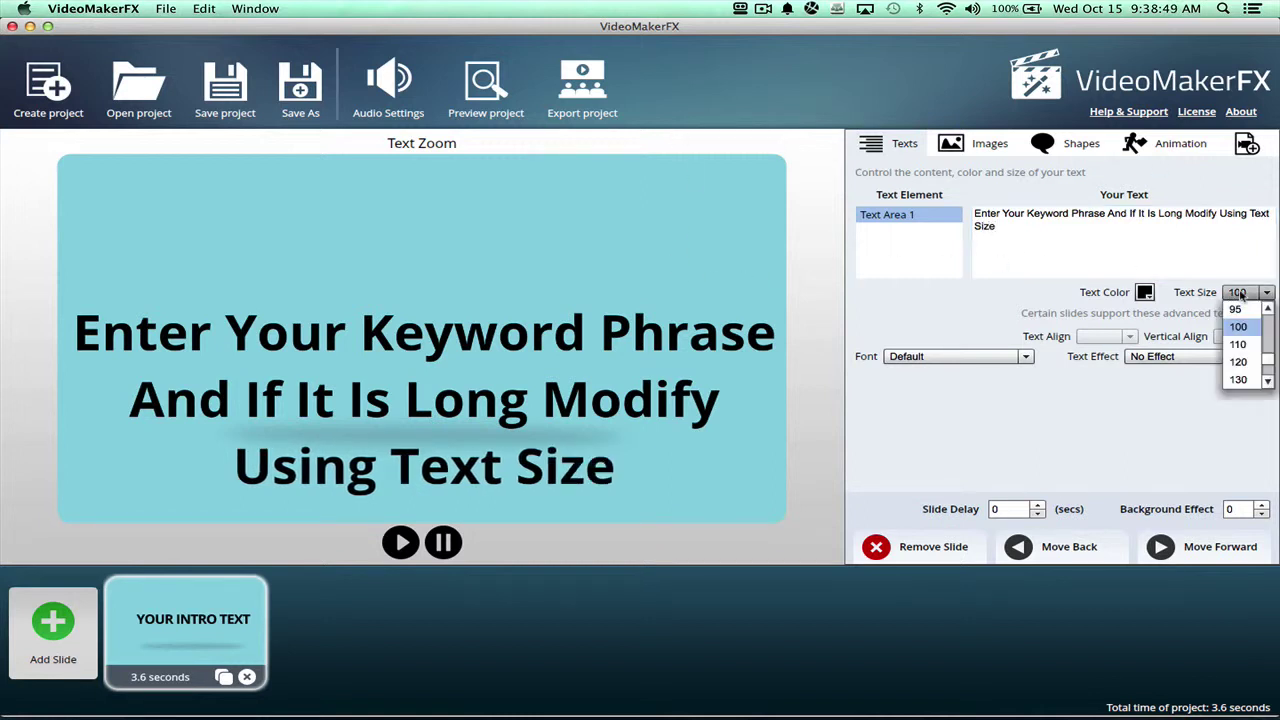
left_click(1267, 312)
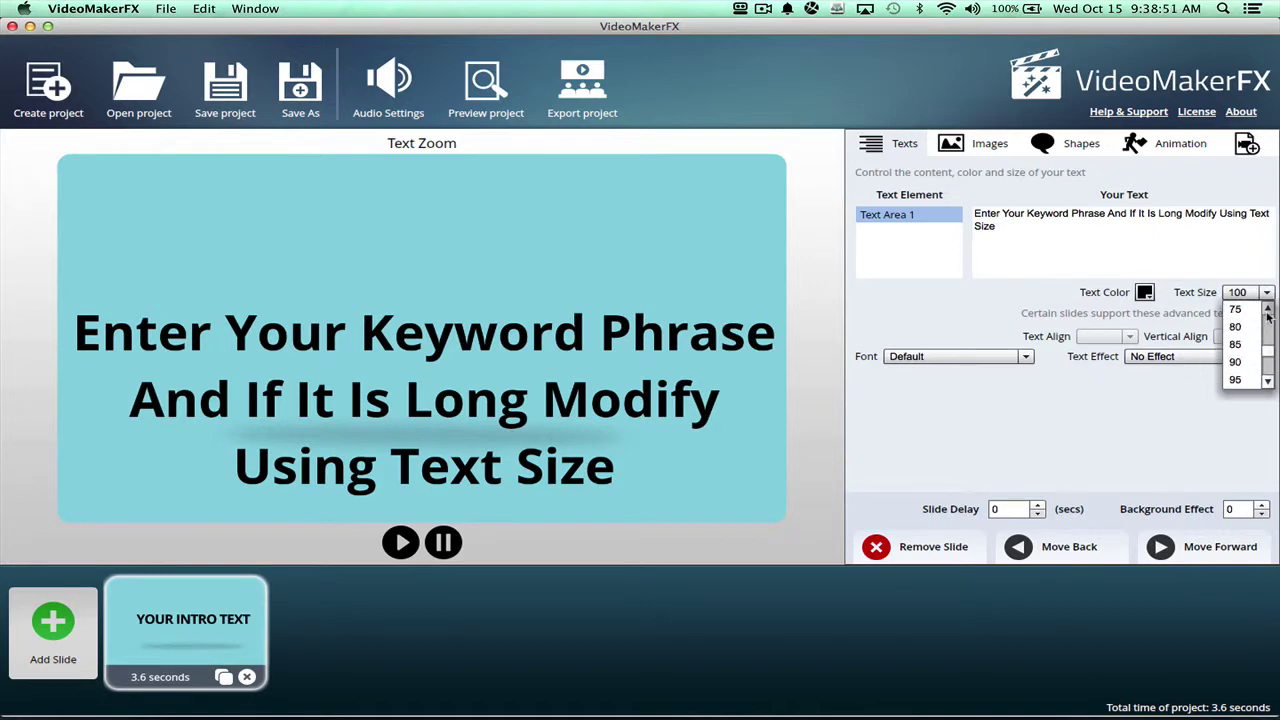
left_click(1267, 312)
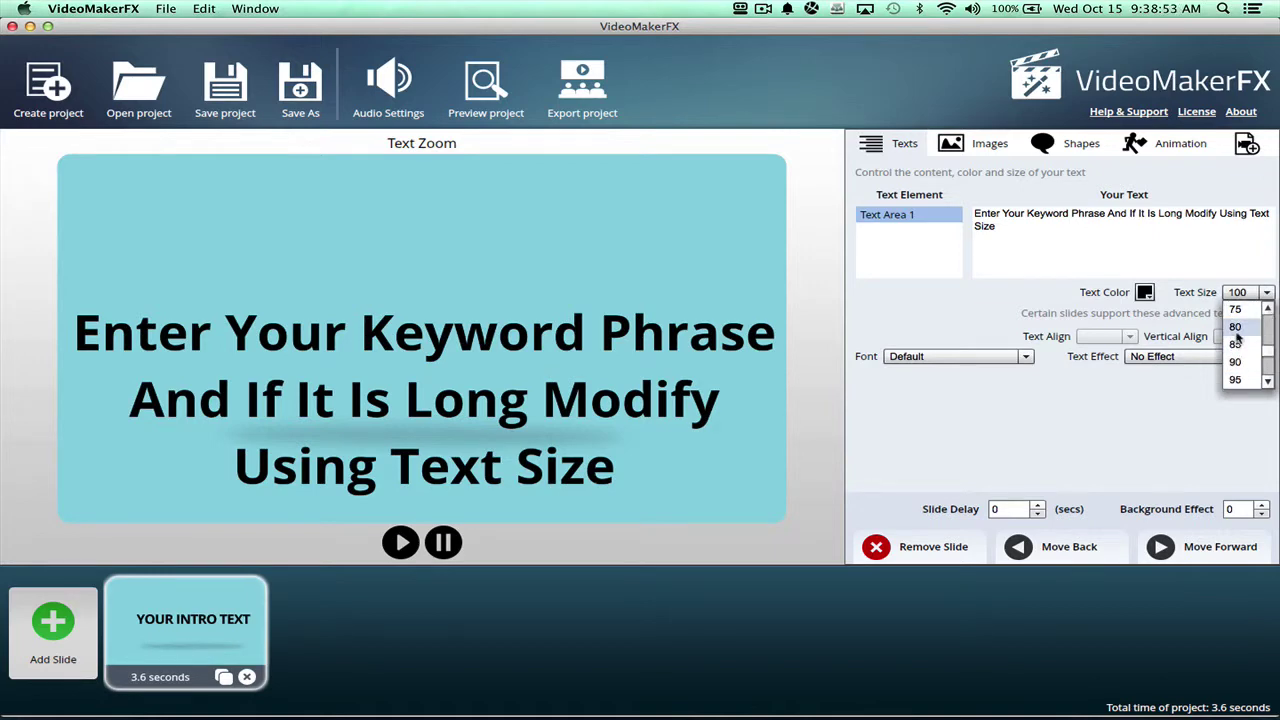
left_click(1236, 328)
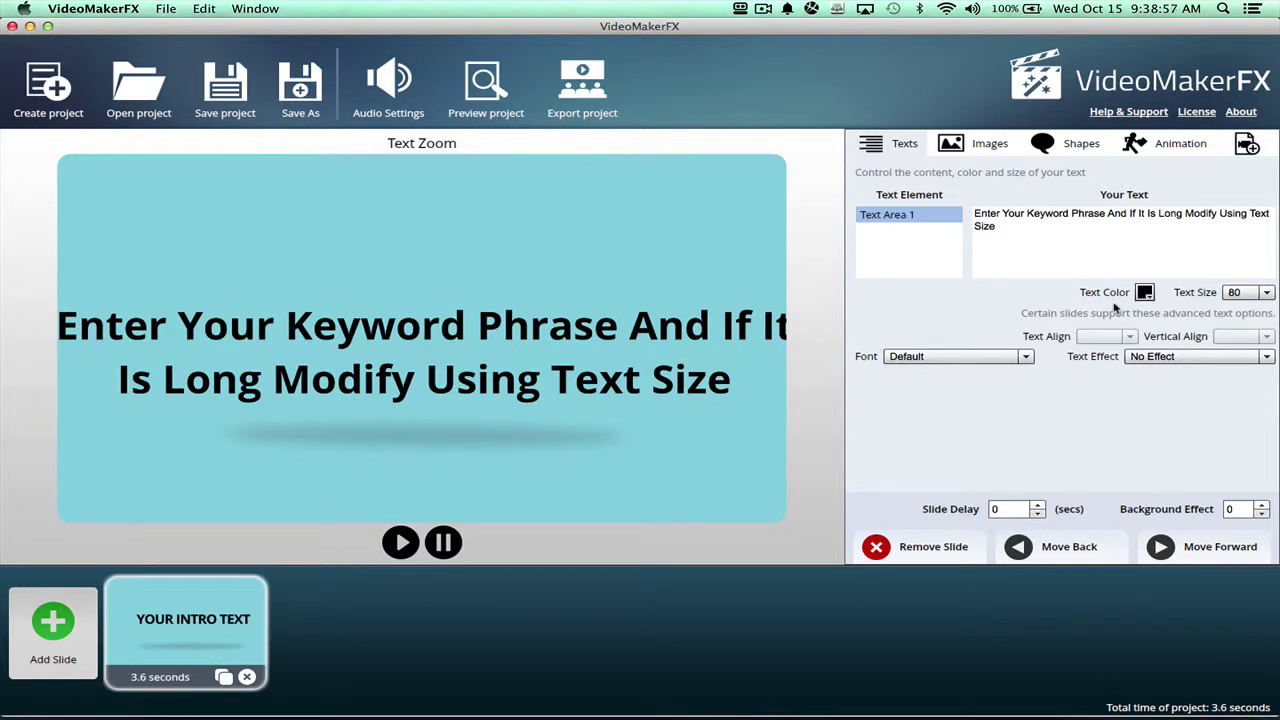
Try a line break before "Is Long" in the slide's text, and remove it again
left_click(1146, 214)
key("BackSpace")
key("Return")
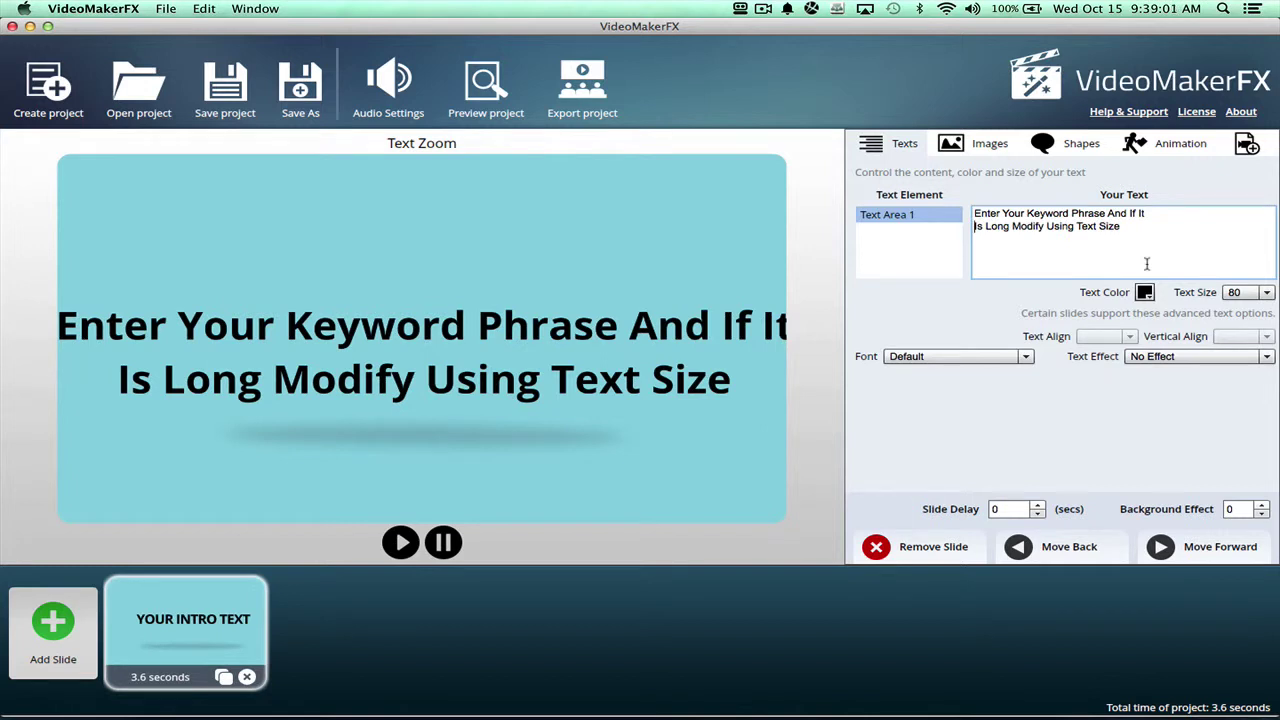
key("BackSpace")
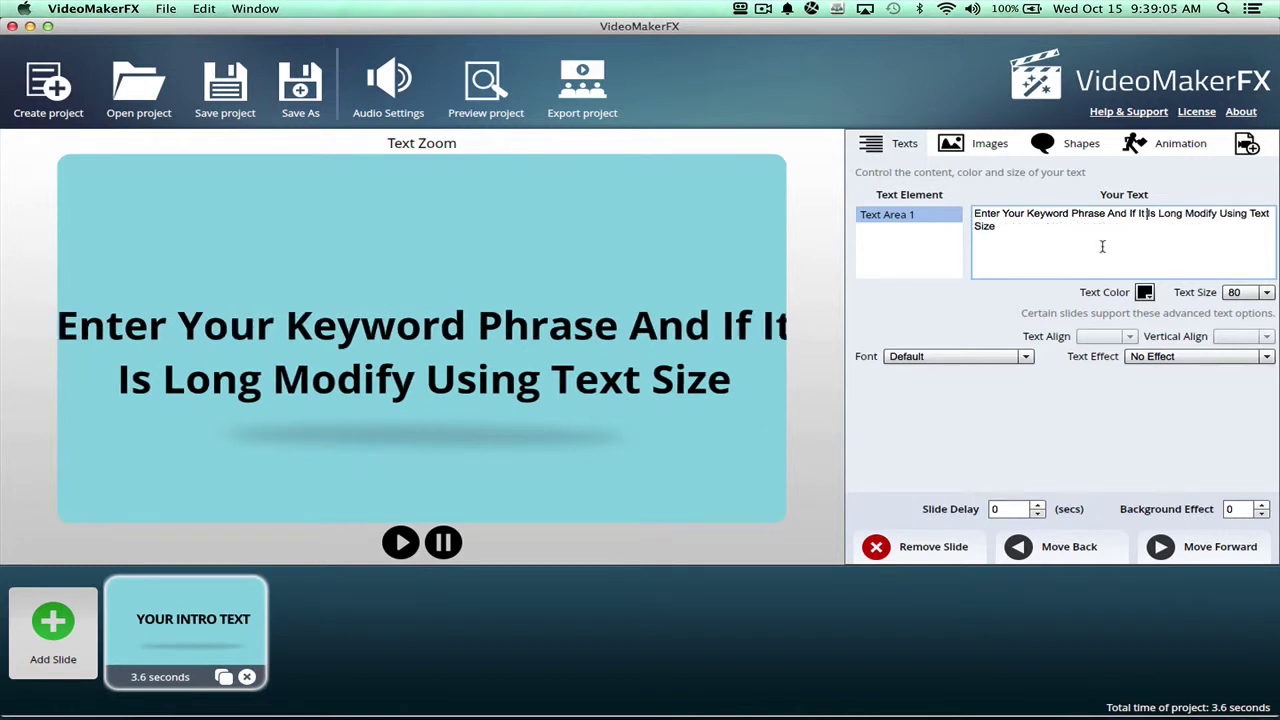
Shorten the slide's text to "Enter Your Keyword Phrase And If It Is Long"
key("BackSpace")
key("BackSpace")
key("BackSpace")
key("BackSpace")
key("BackSpace")
key("BackSpace")
key("BackSpace")
key("BackSpace")
key("BackSpace")
key("BackSpace")
key("BackSpace")
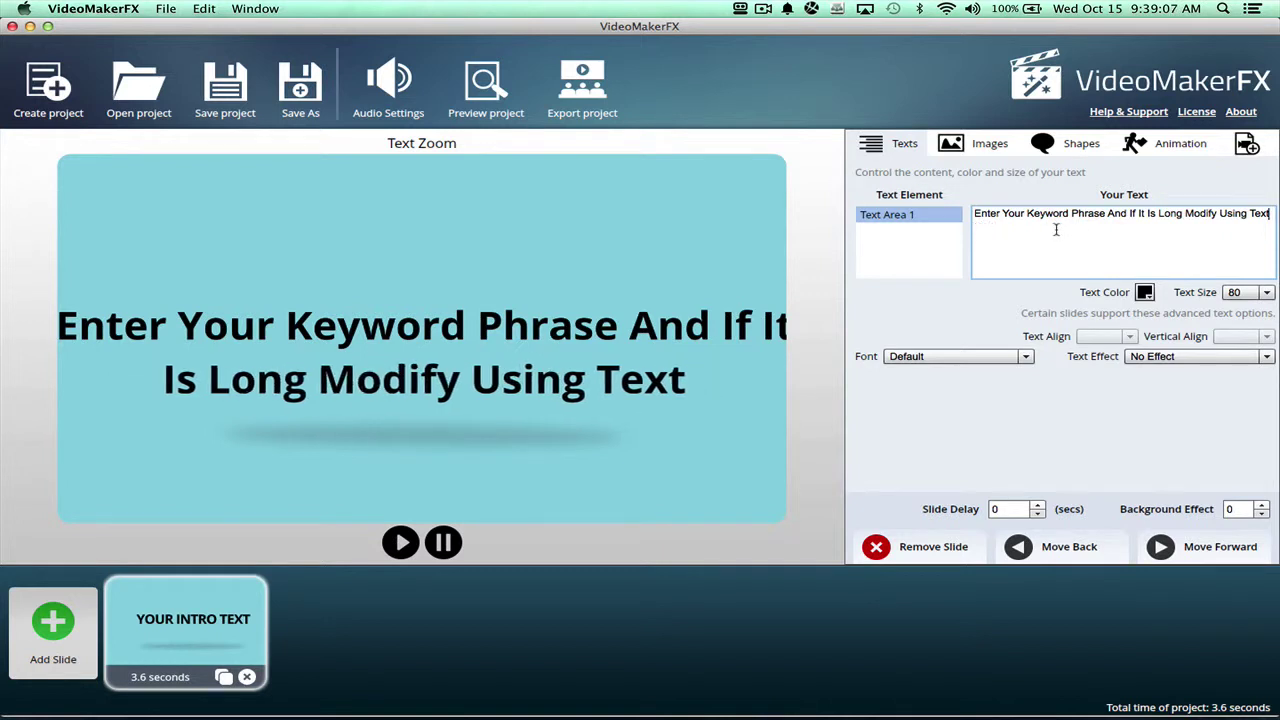
key("BackSpace")
key("BackSpace")
key("BackSpace")
key("BackSpace")
key("BackSpace")
key("BackSpace")
key("BackSpace")
key("BackSpace")
key("BackSpace")
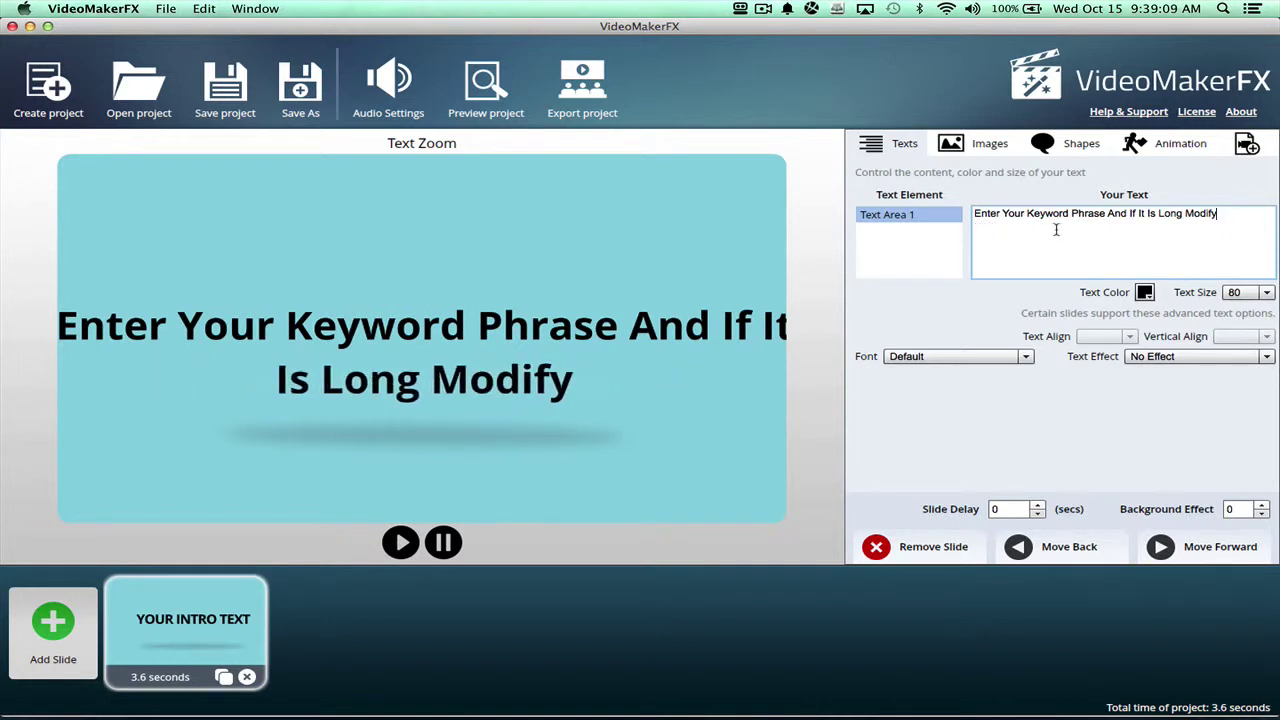
key("BackSpace")
key("BackSpace")
key("BackSpace")
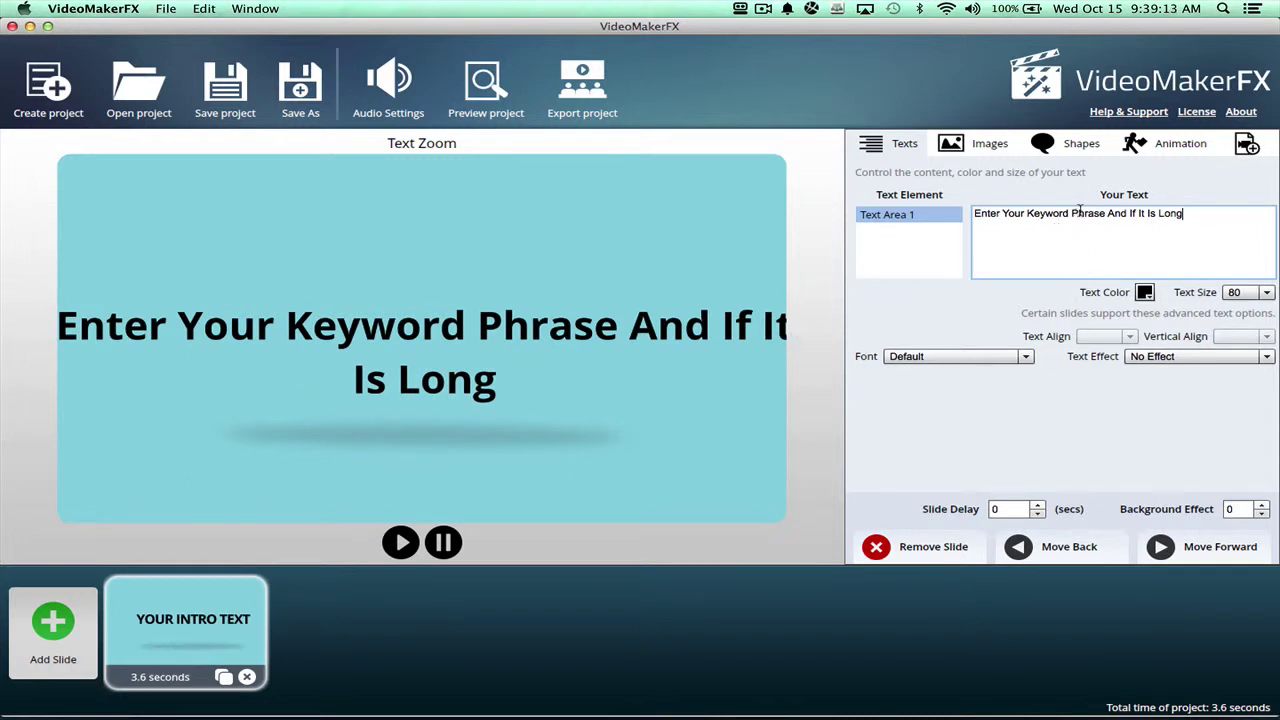
Put "And If It Is Long" on its own second line and play the intro slide to check it
left_click(1108, 213)
key("Return")
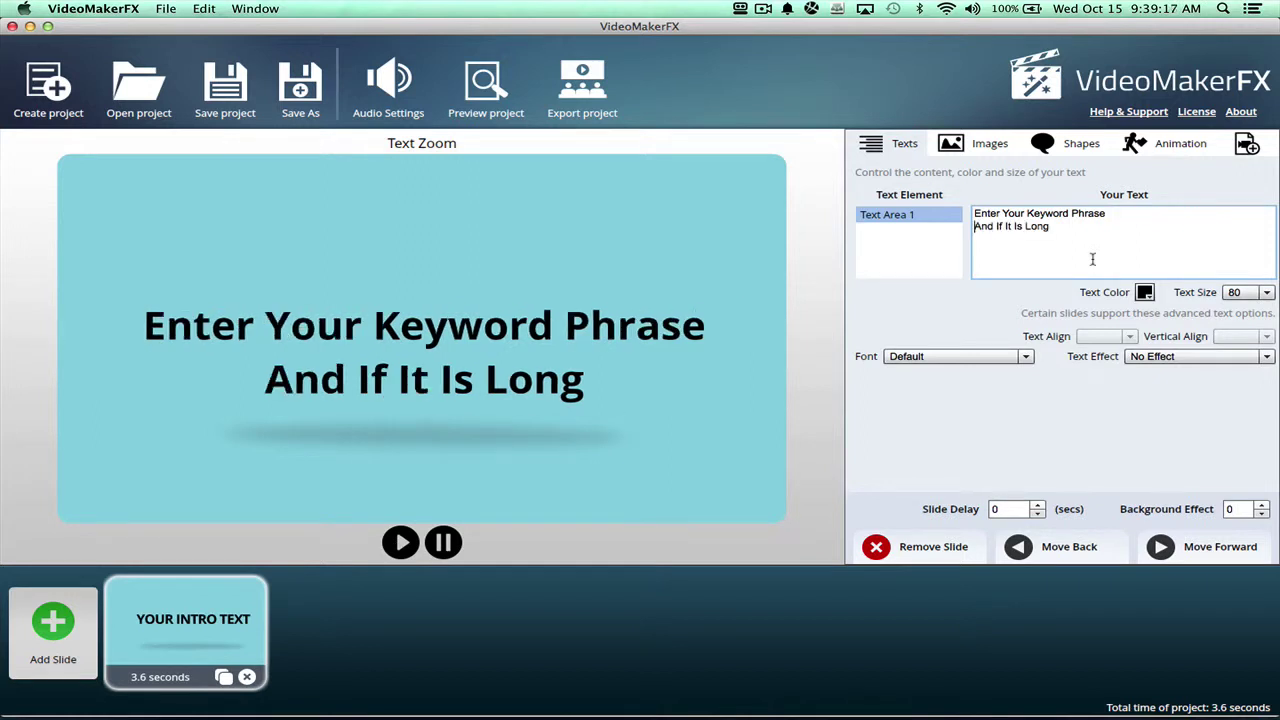
left_click_drag(1052, 227, 979, 227)
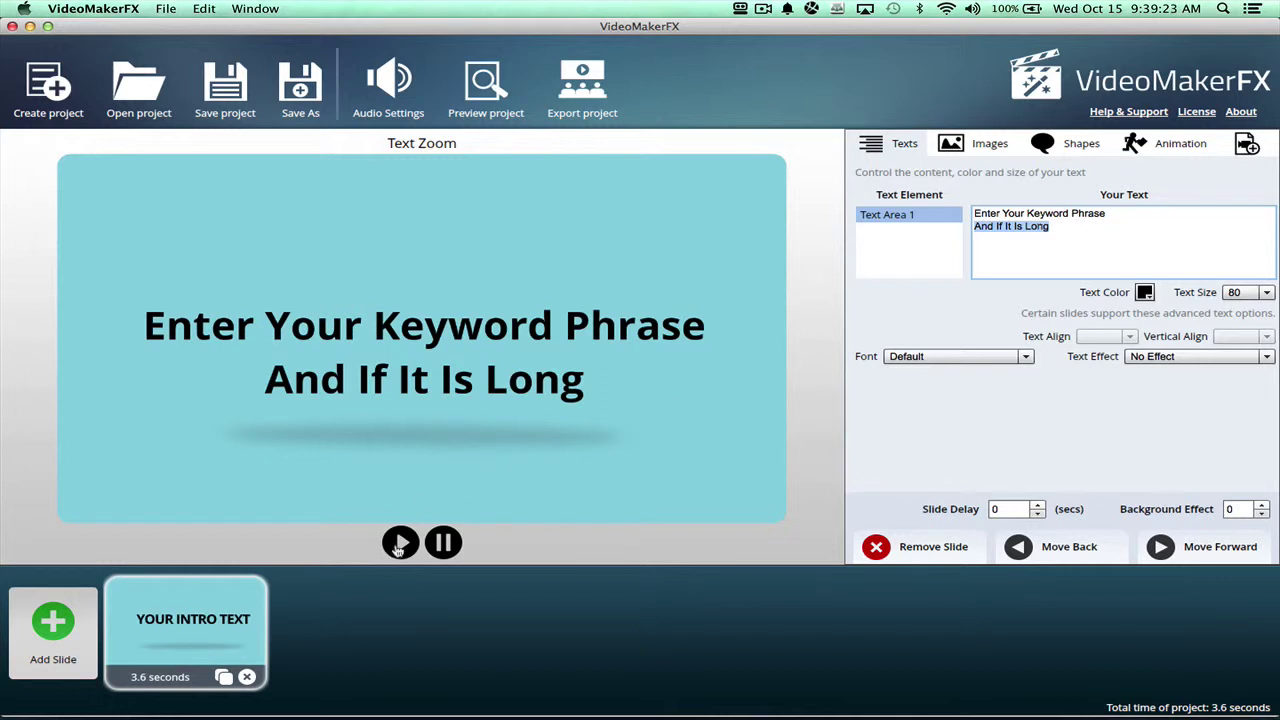
left_click(398, 546)
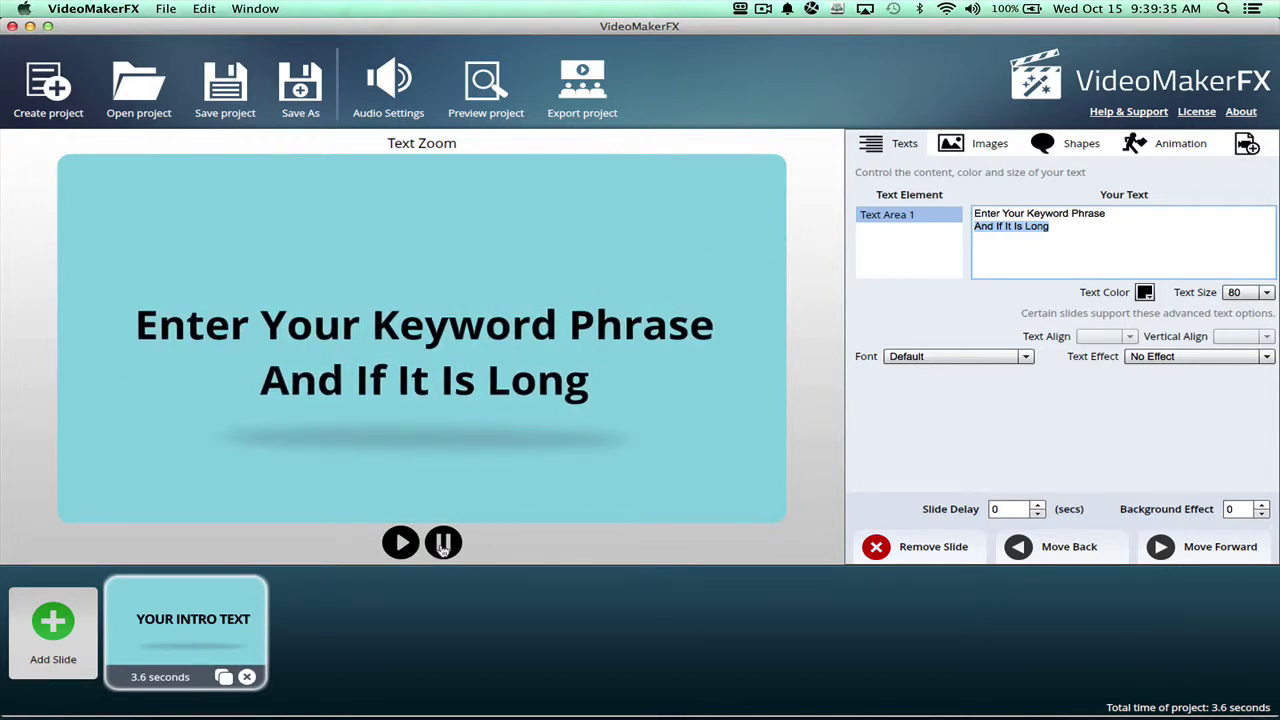
left_click(443, 543)
Add all slides of the Multipurpose Promo I theme to the project and remove its Slide 3
left_click(22, 636)
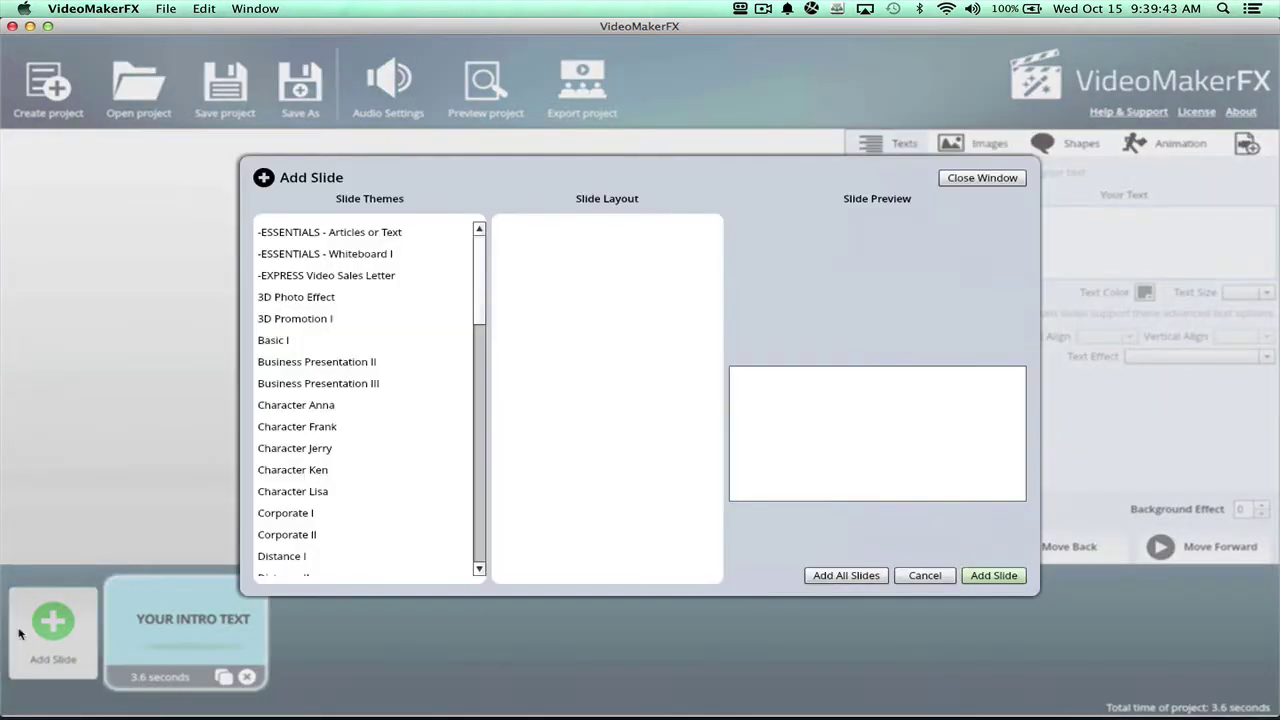
left_click(480, 354)
scroll(482, 355, "down", 1)
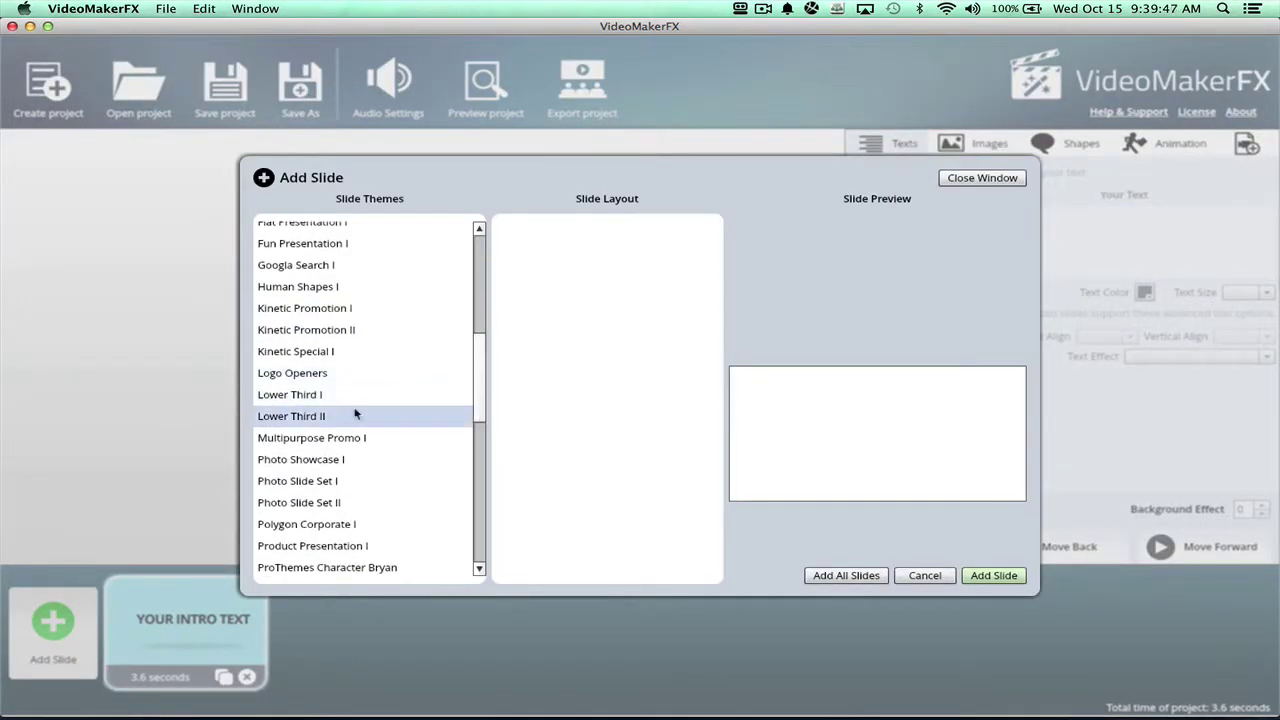
left_click(339, 439)
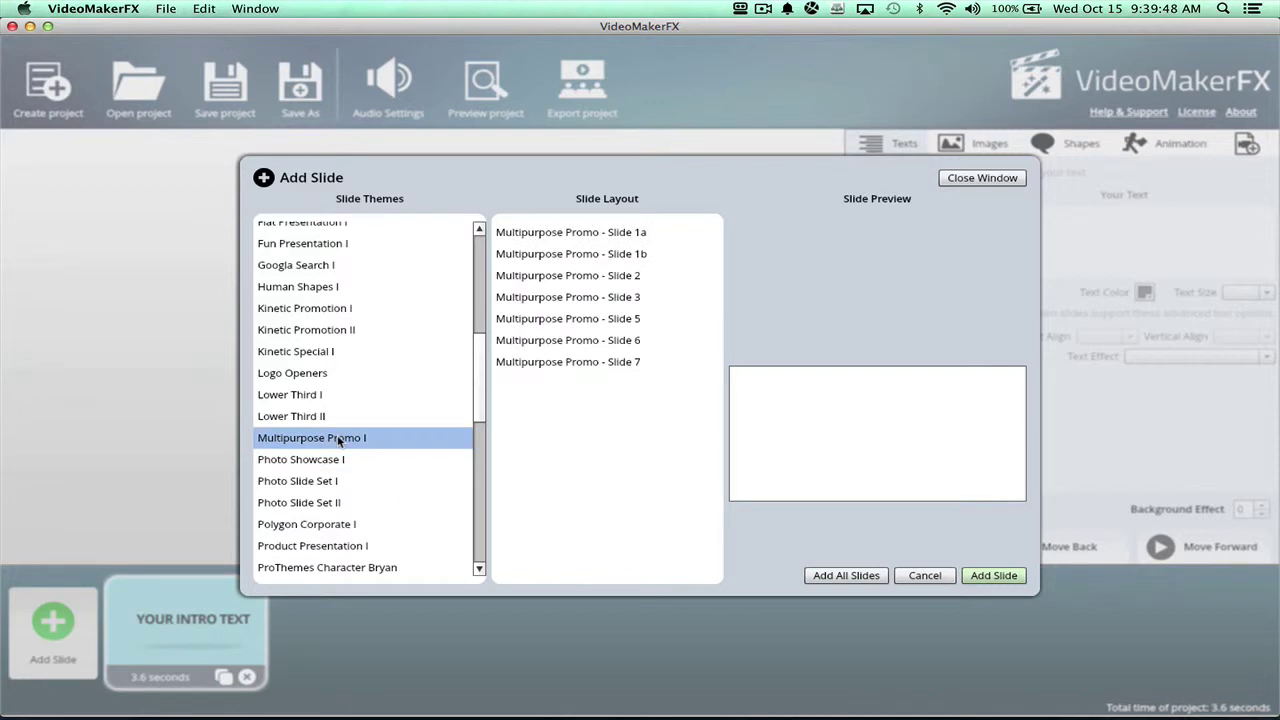
left_click(616, 240)
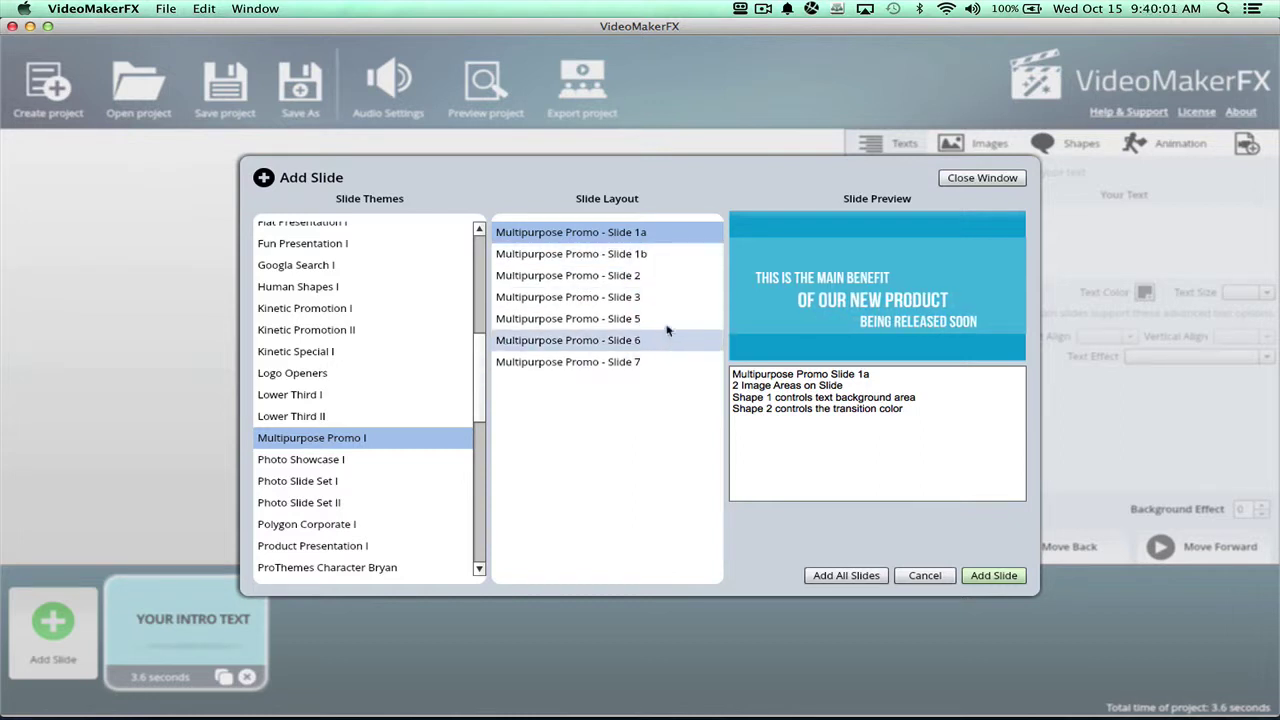
left_click(656, 276)
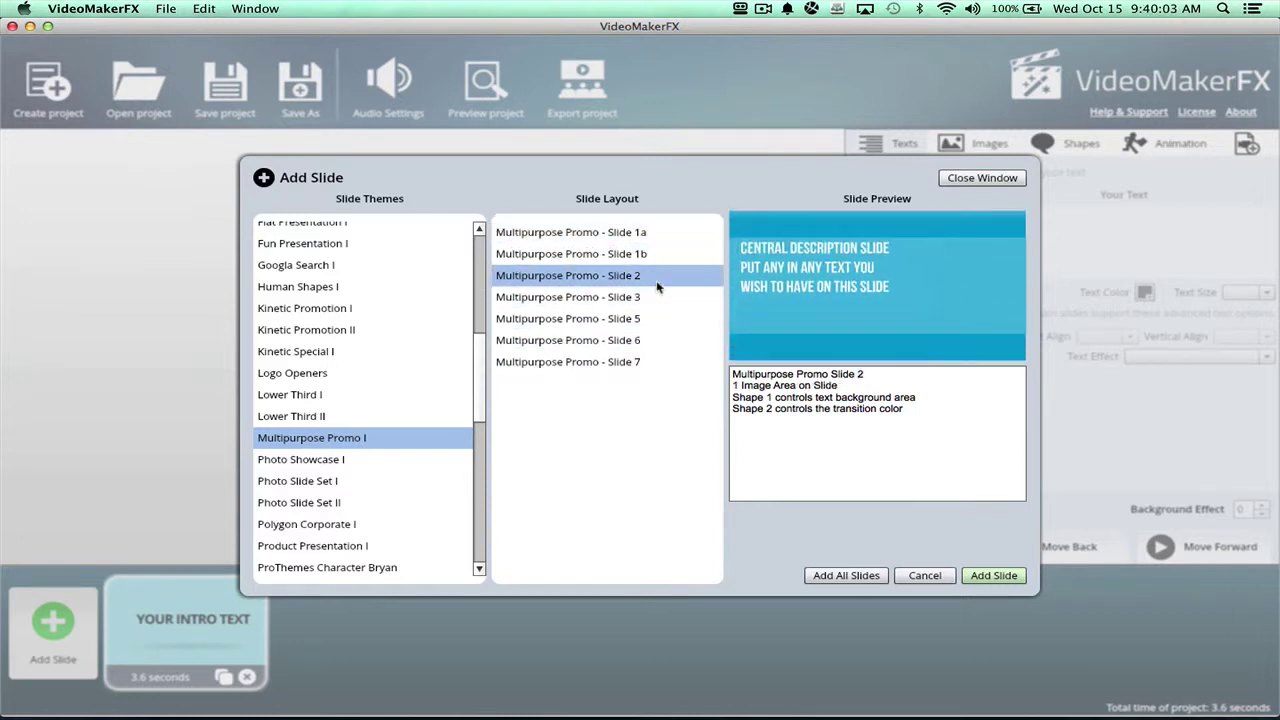
left_click(840, 577)
left_click(846, 575)
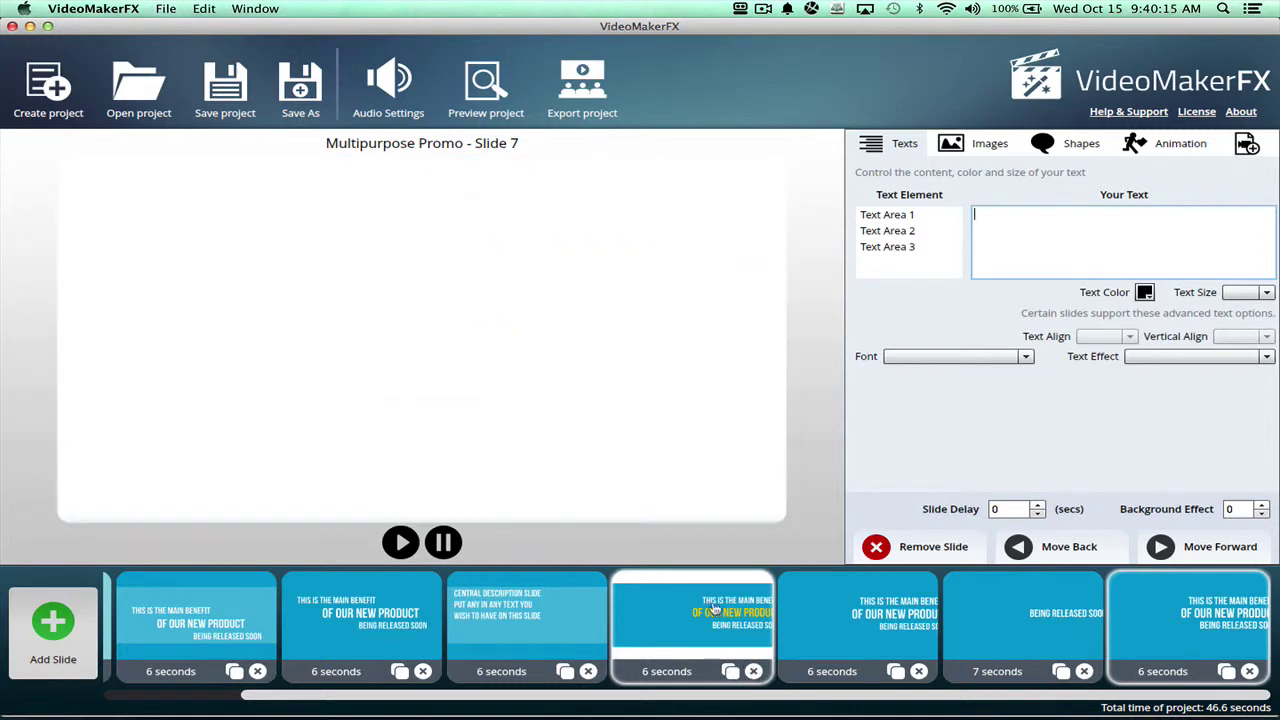
left_click(755, 672)
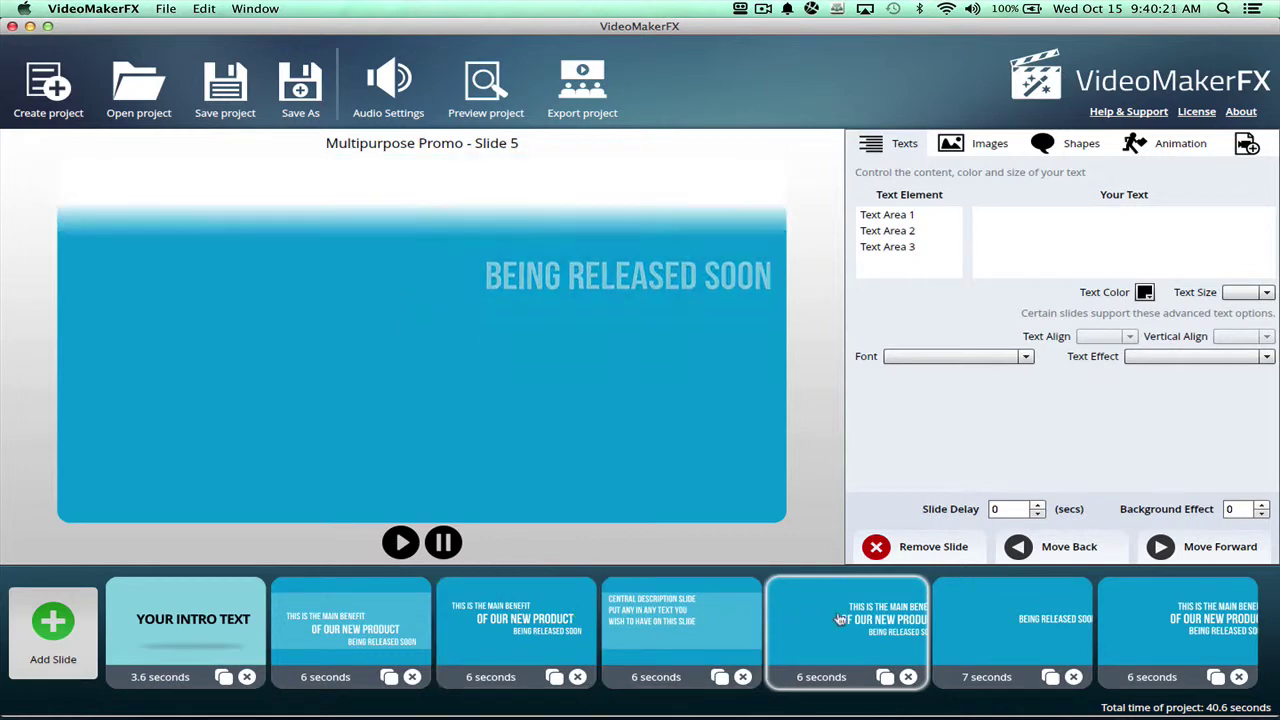
Replace Text Area 1 of Multipurpose Promo Slide 1a with "Are you looking for a home based business?" copied from the TextEdit script
left_click(322, 626)
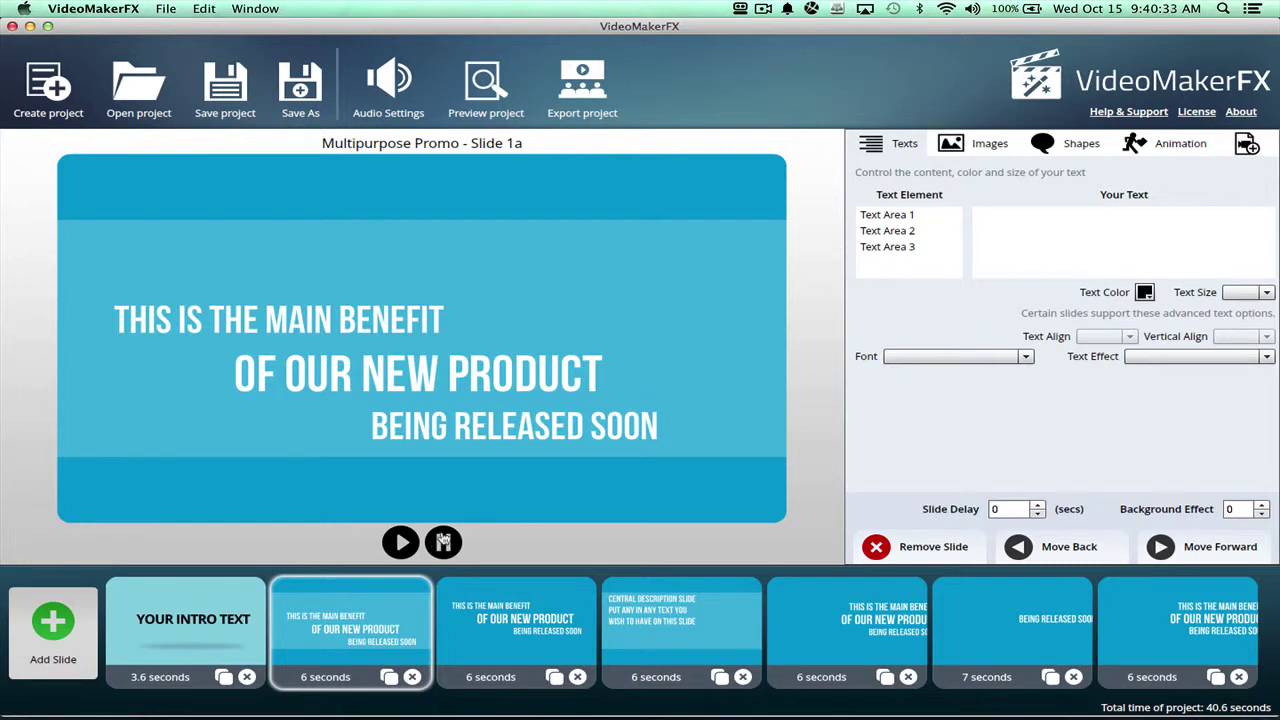
key("super+Tab")
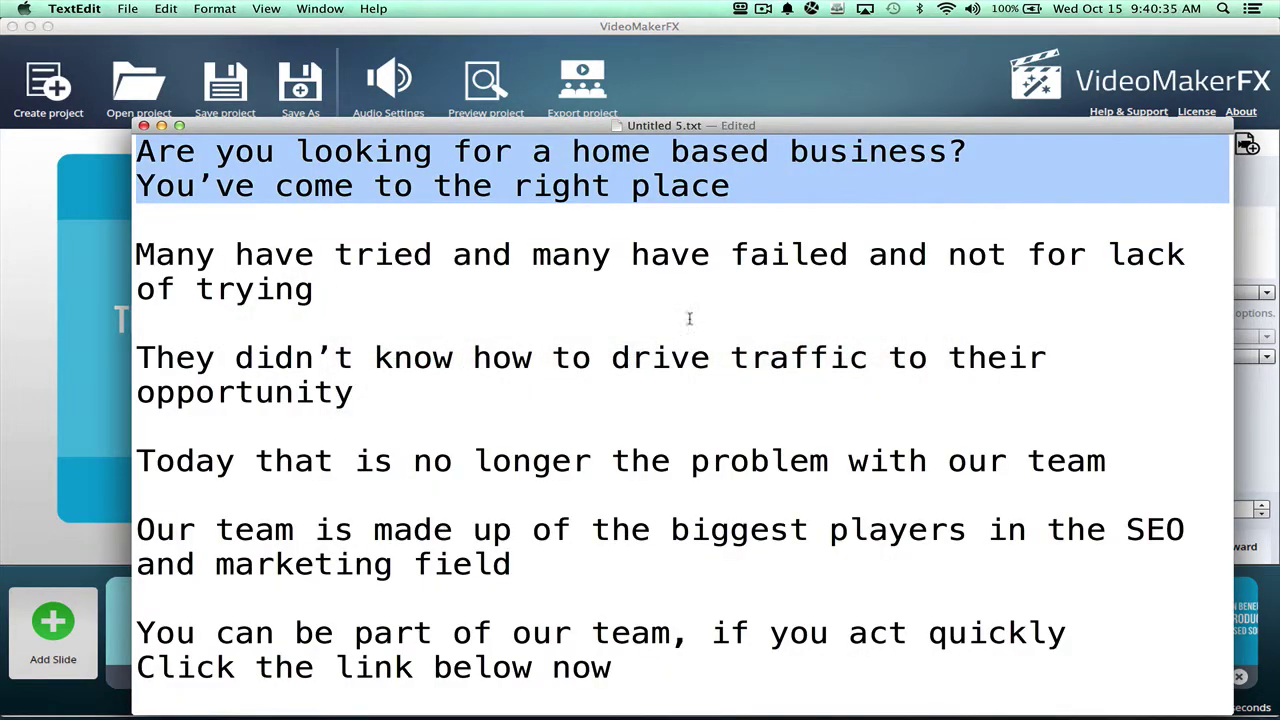
left_click_drag(971, 150, 853, 99)
key("super+c")
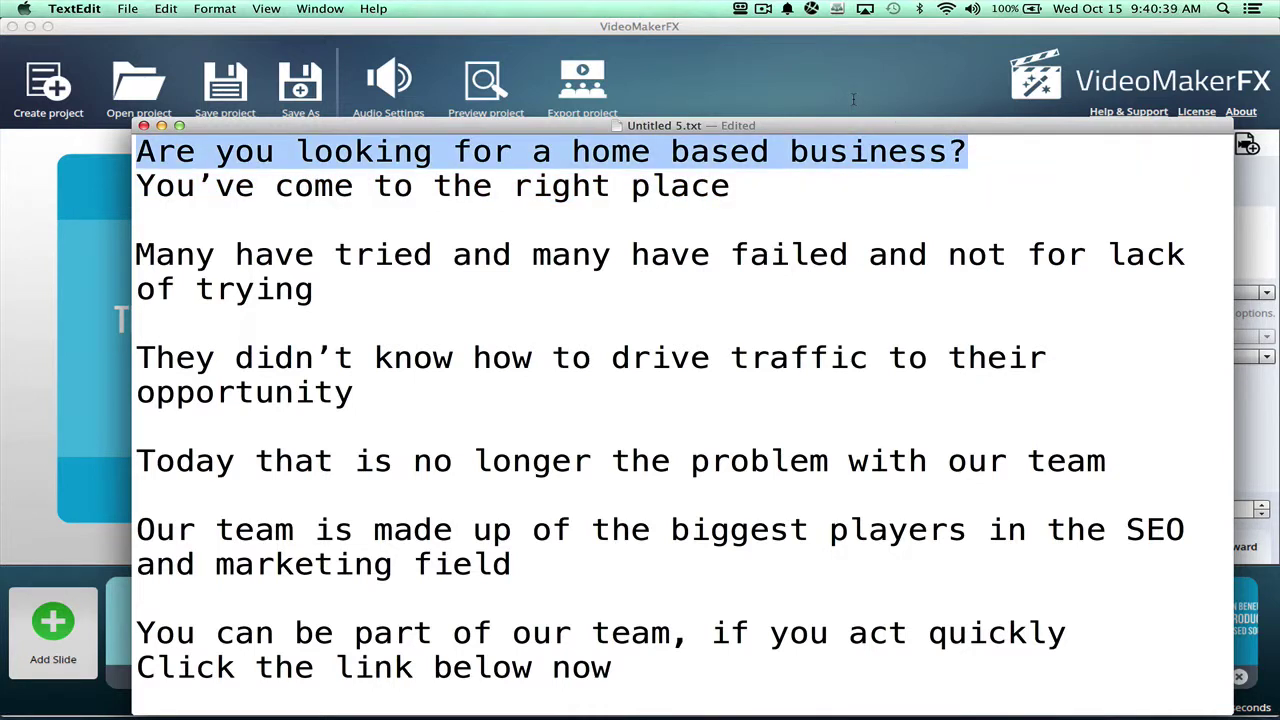
key("super+Tab")
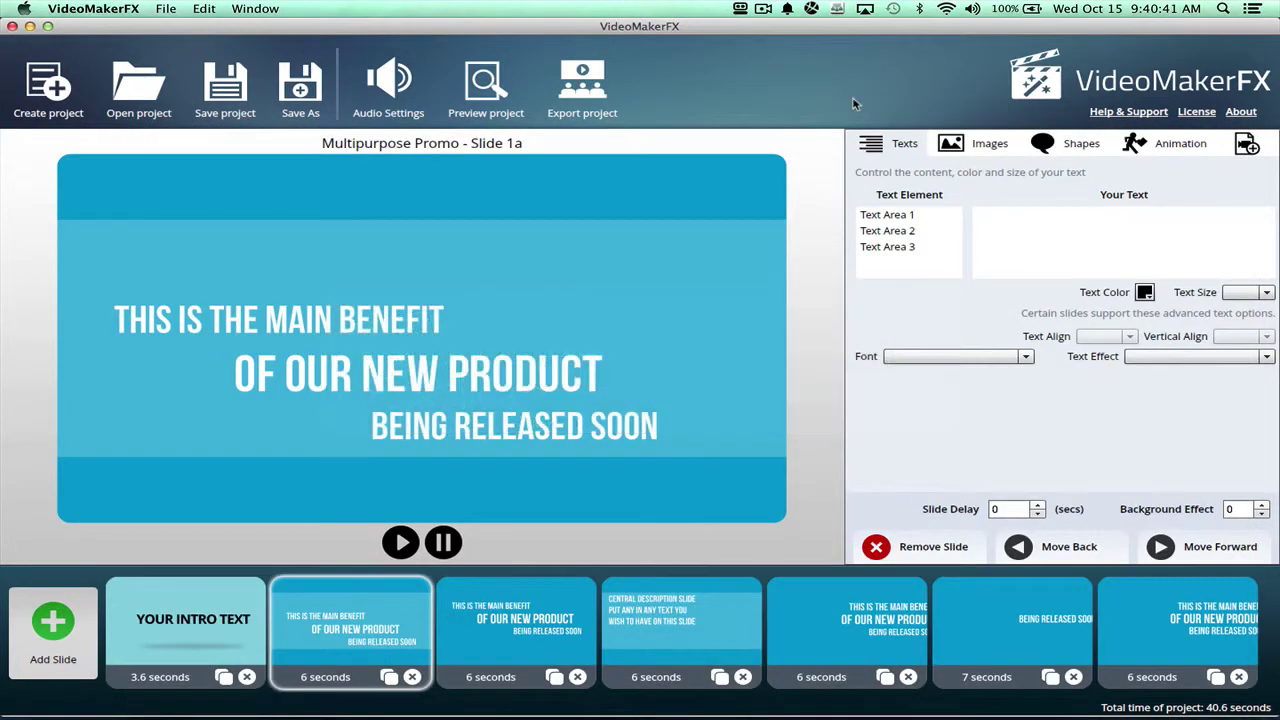
left_click(925, 218)
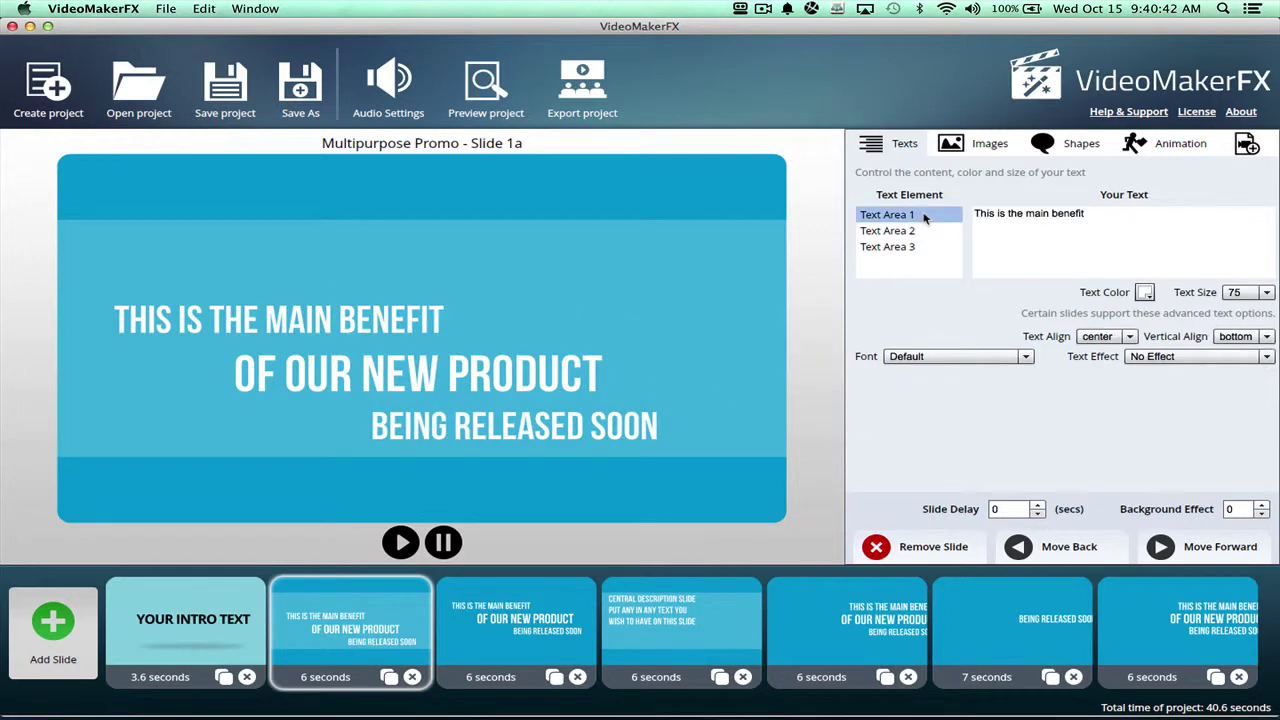
triple_click(1092, 216)
key("super+v")
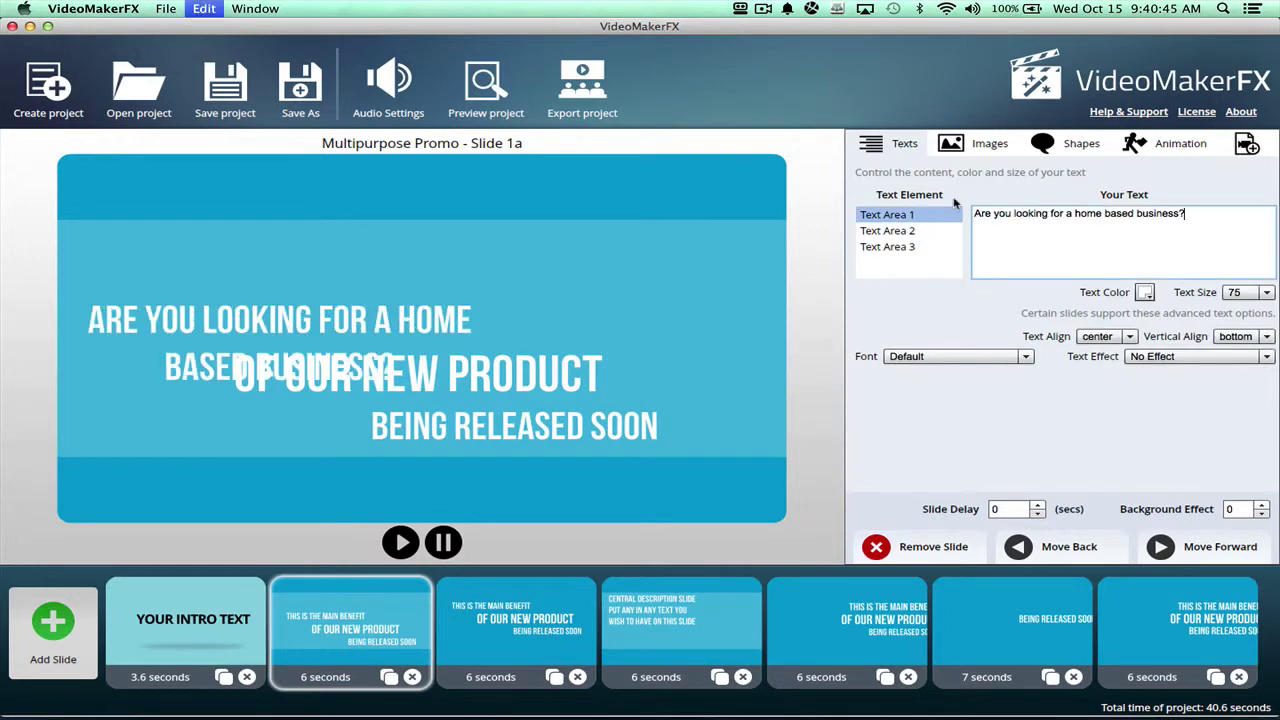
Clear the text of Text Area 2 on Multipurpose Promo Slide 1a
left_click(905, 233)
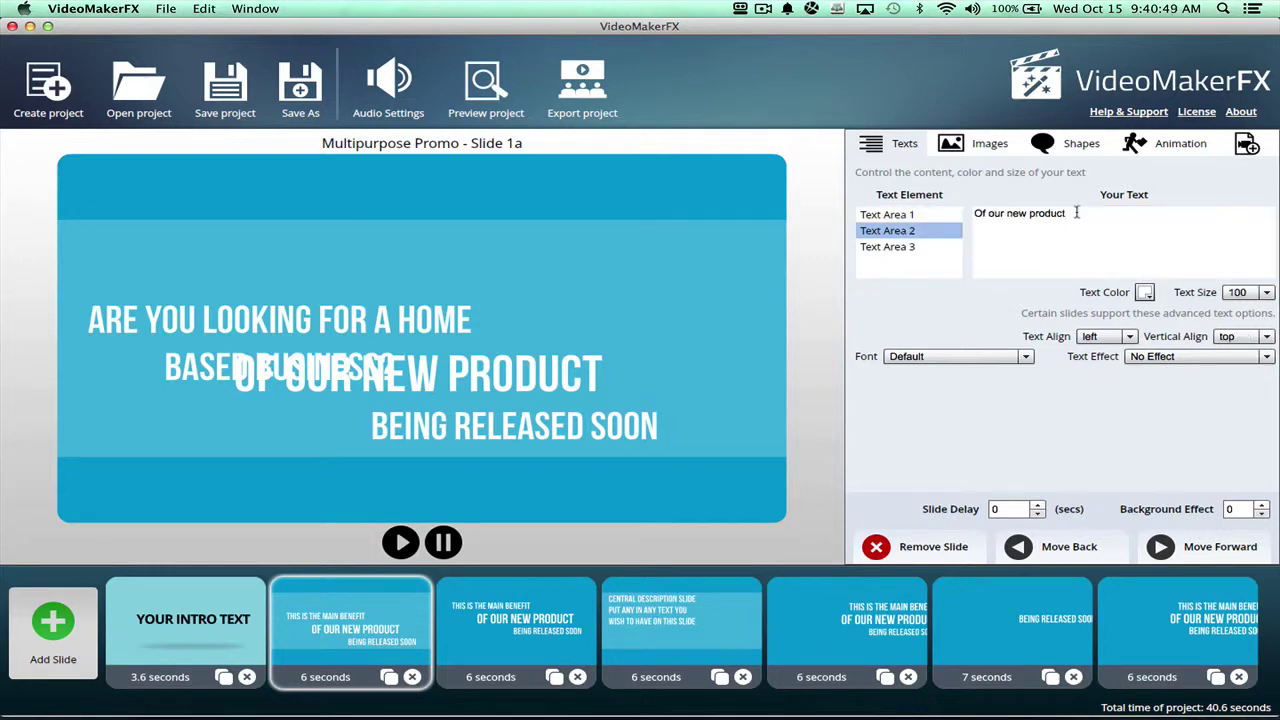
left_click_drag(1076, 212, 932, 197)
key("BackSpace")
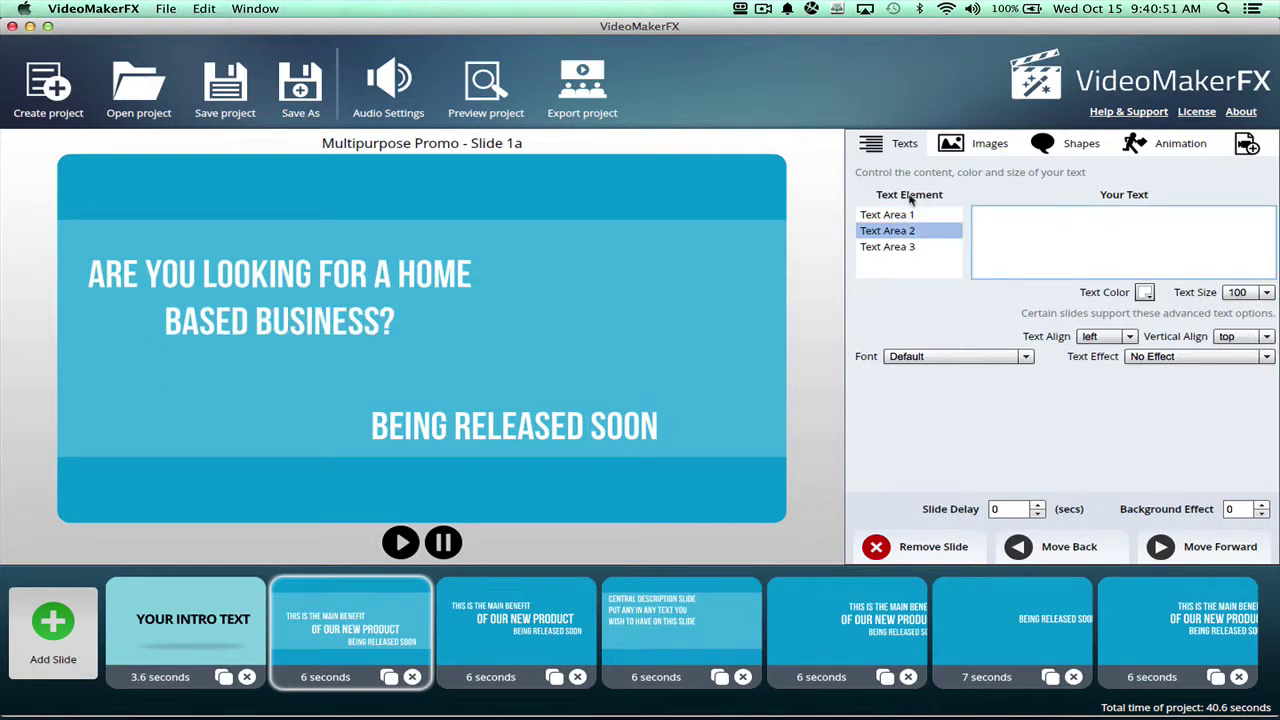
Replace Text Area 3 of Slide 1a with "You've come to the right place" copied from the TextEdit script
key("super+Tab")
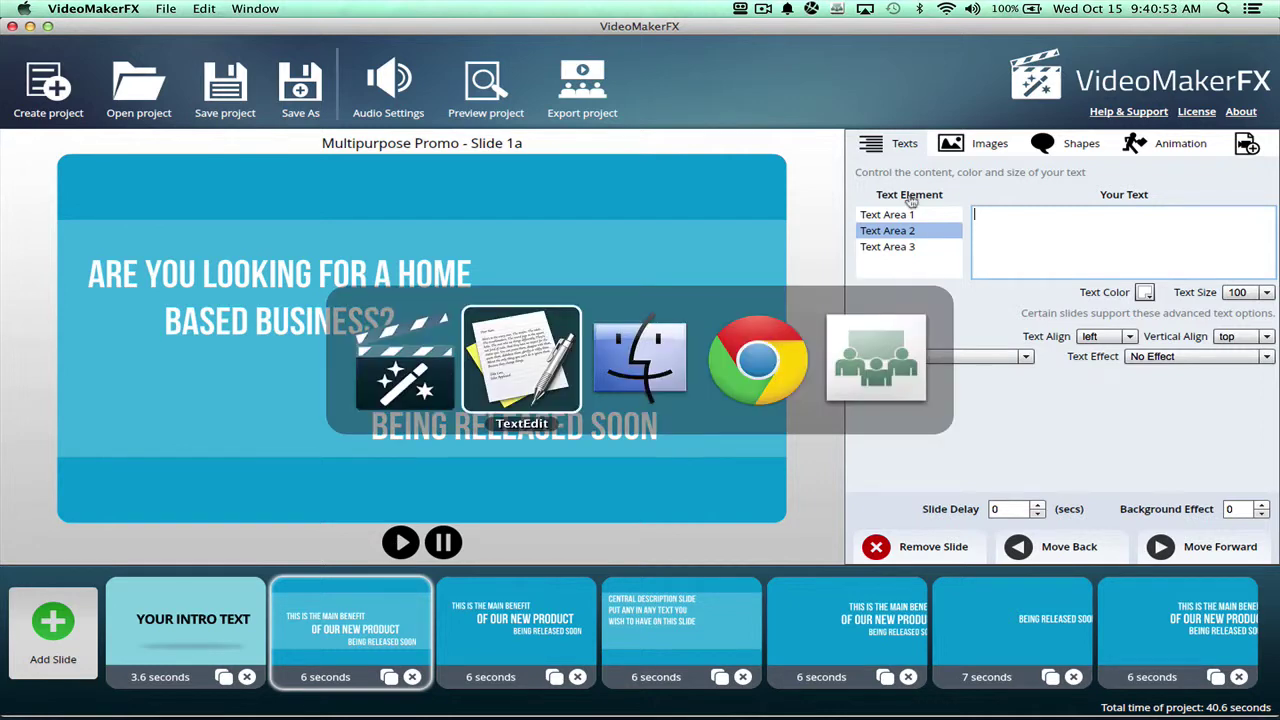
left_click_drag(729, 185, 138, 186)
key("super+c")
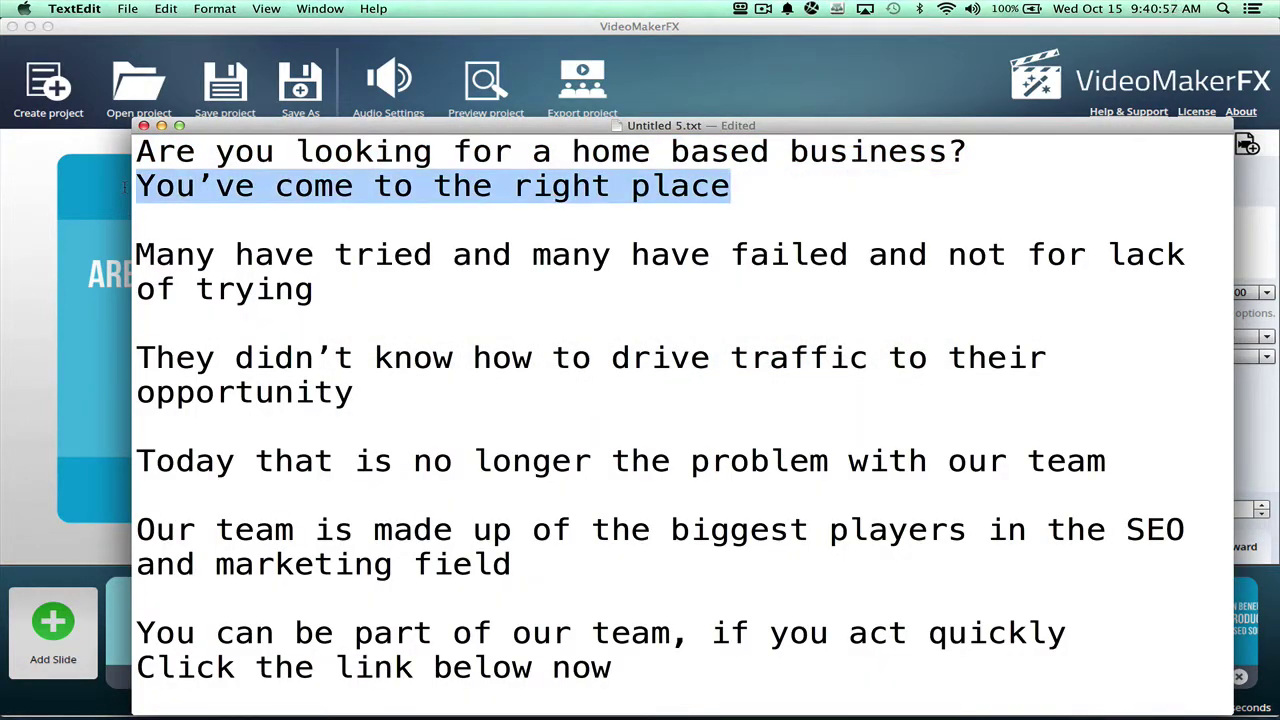
key("super+Tab")
left_click(887, 246)
left_click(1089, 214)
key("super+a")
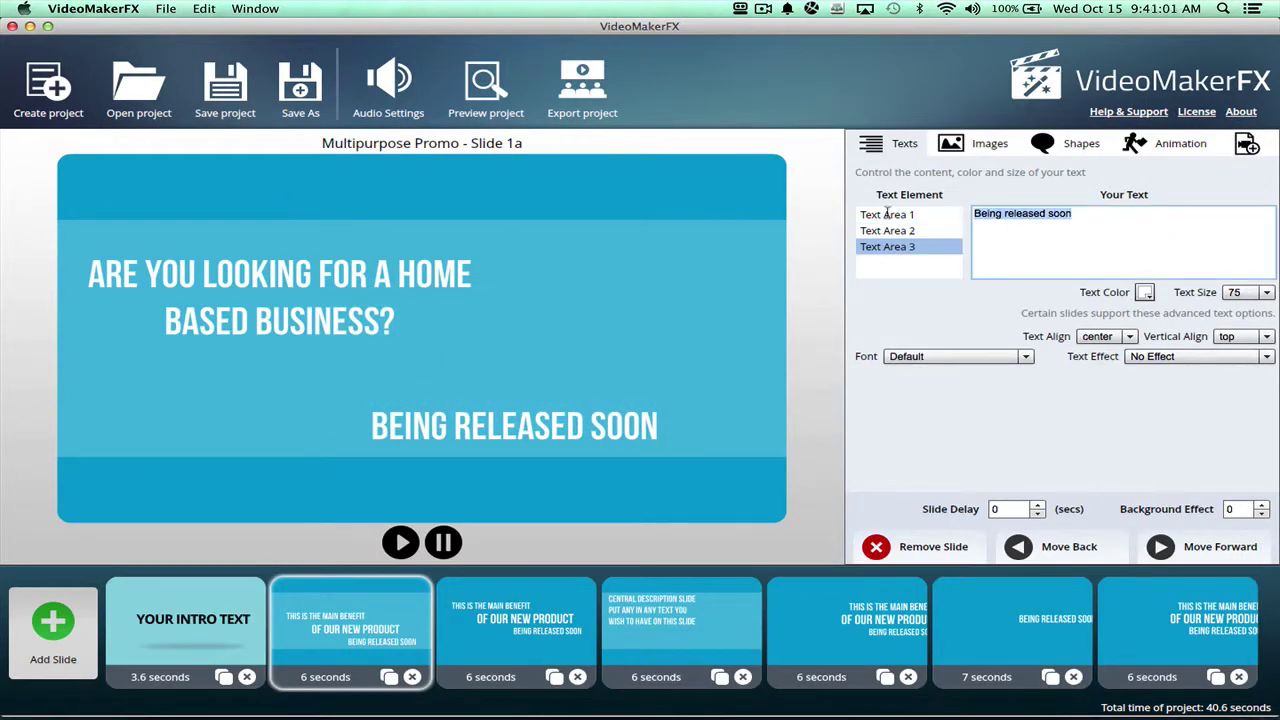
key("super+v")
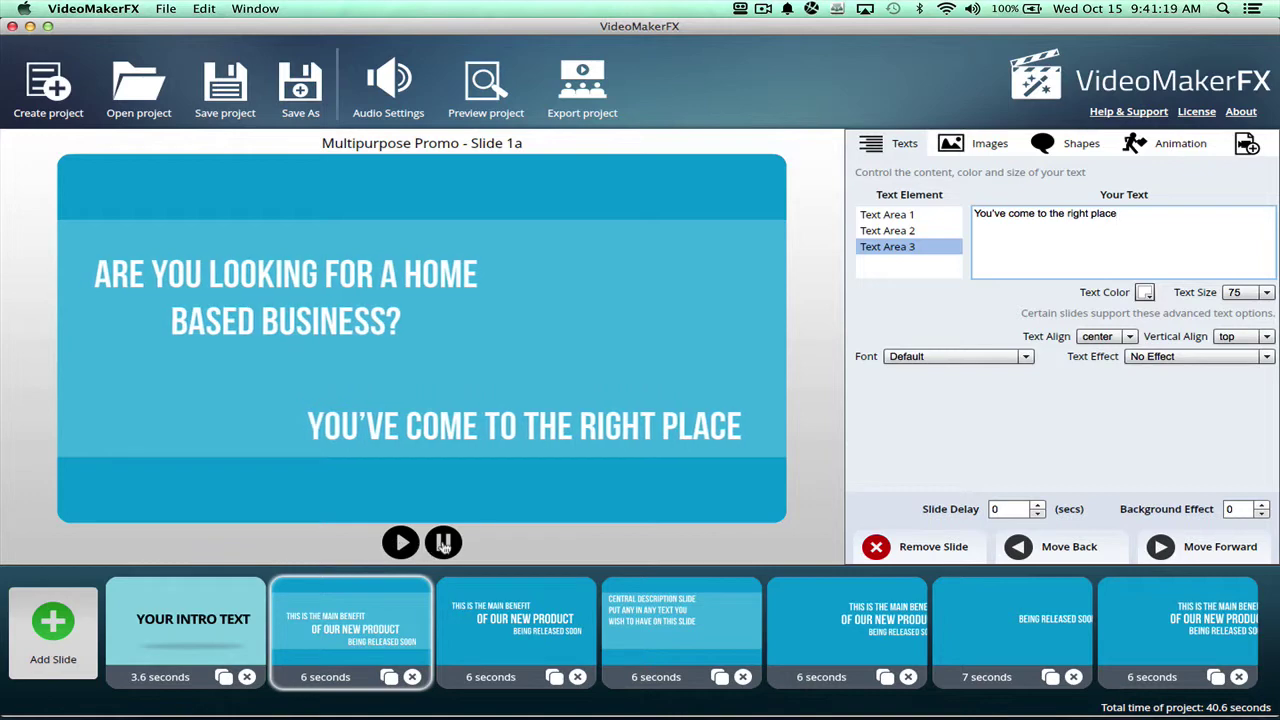
Compare the intro slide with Slide 1a and try 33CCFF as the intro slide's background shape color
left_click(188, 630)
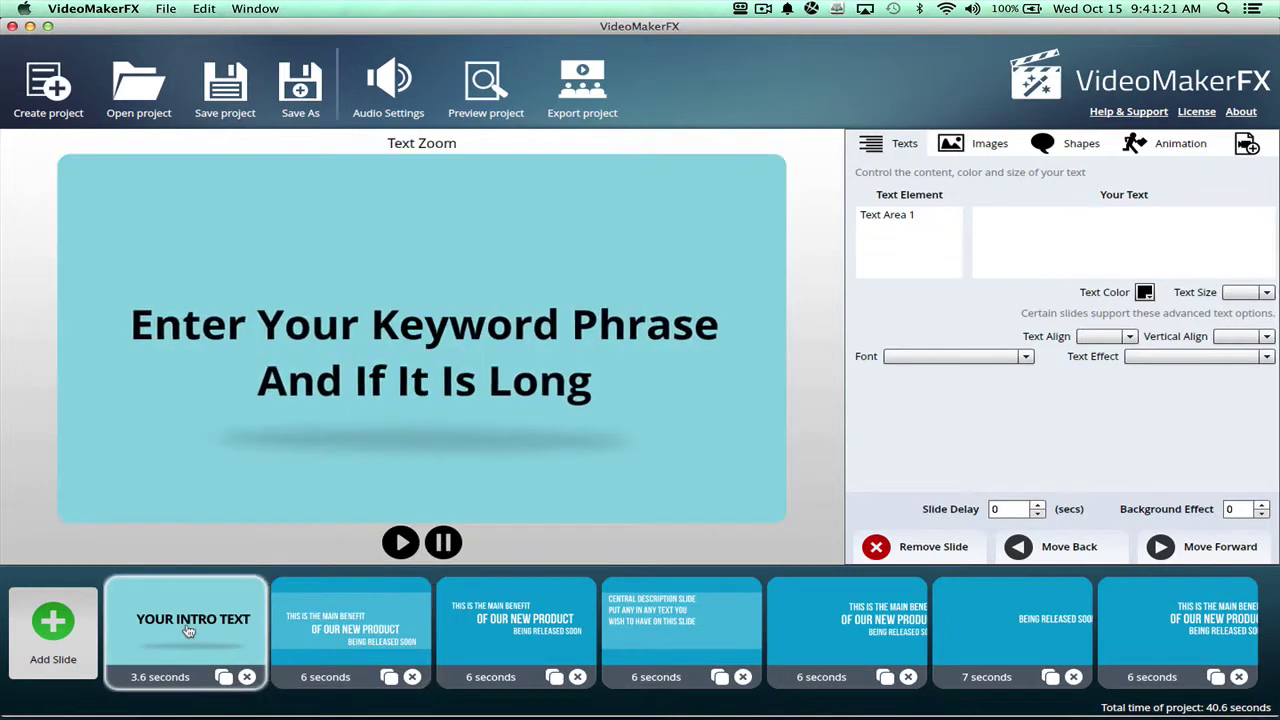
left_click(297, 632)
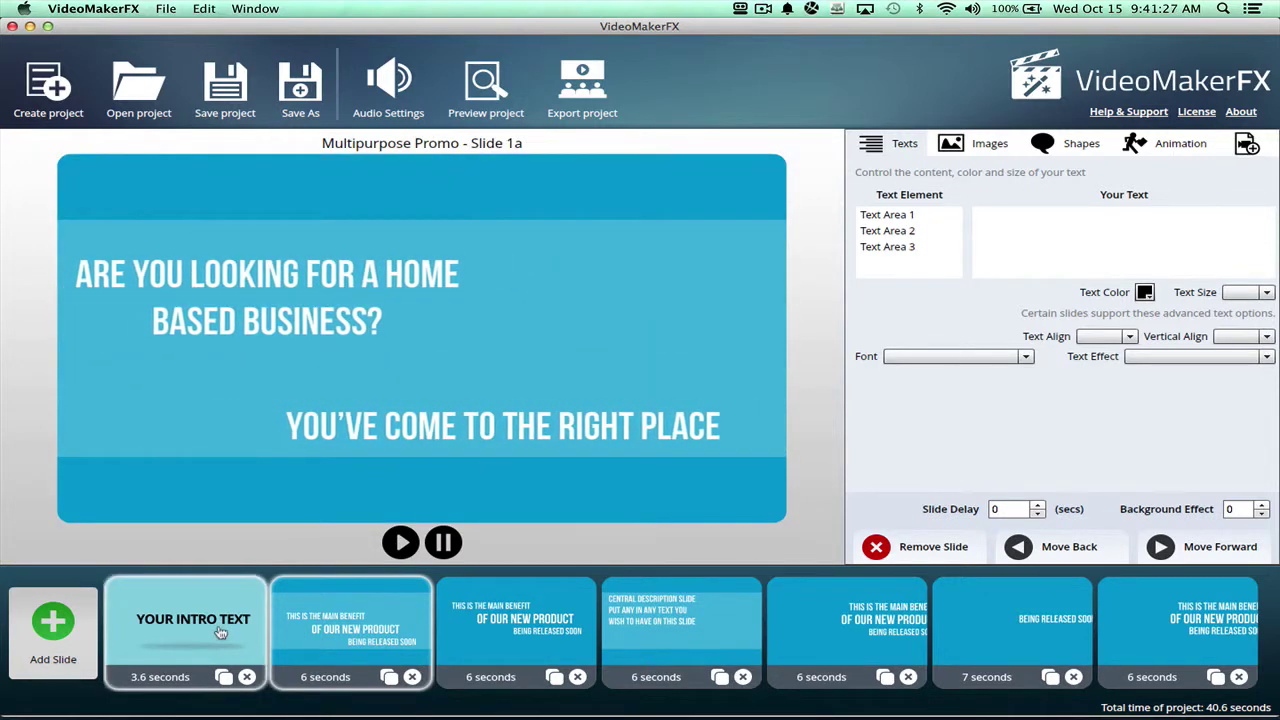
left_click(224, 632)
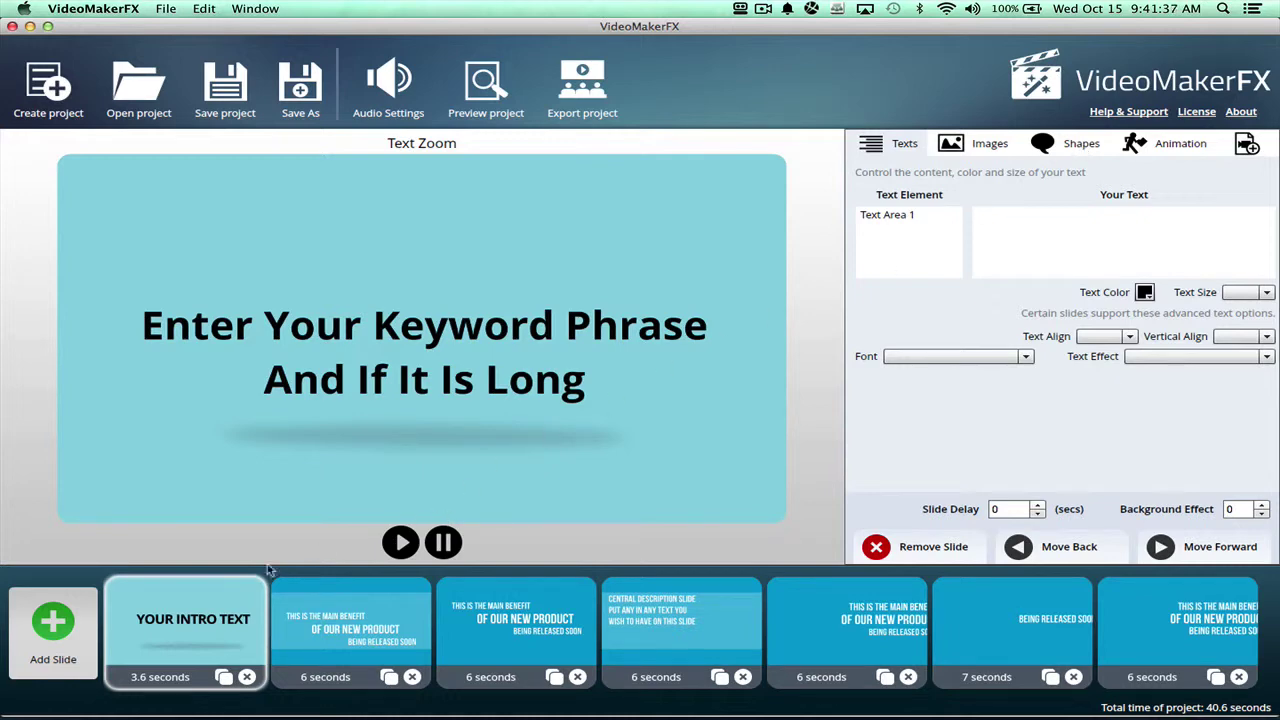
left_click(1082, 143)
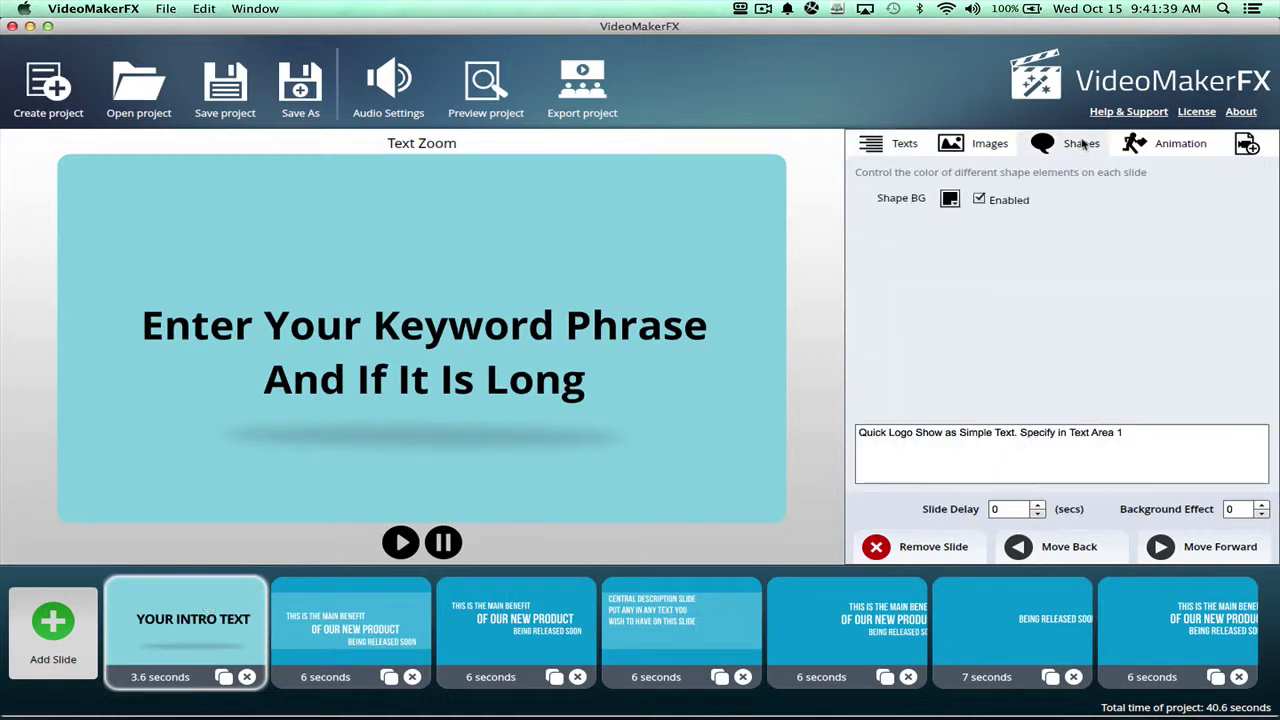
left_click(950, 200)
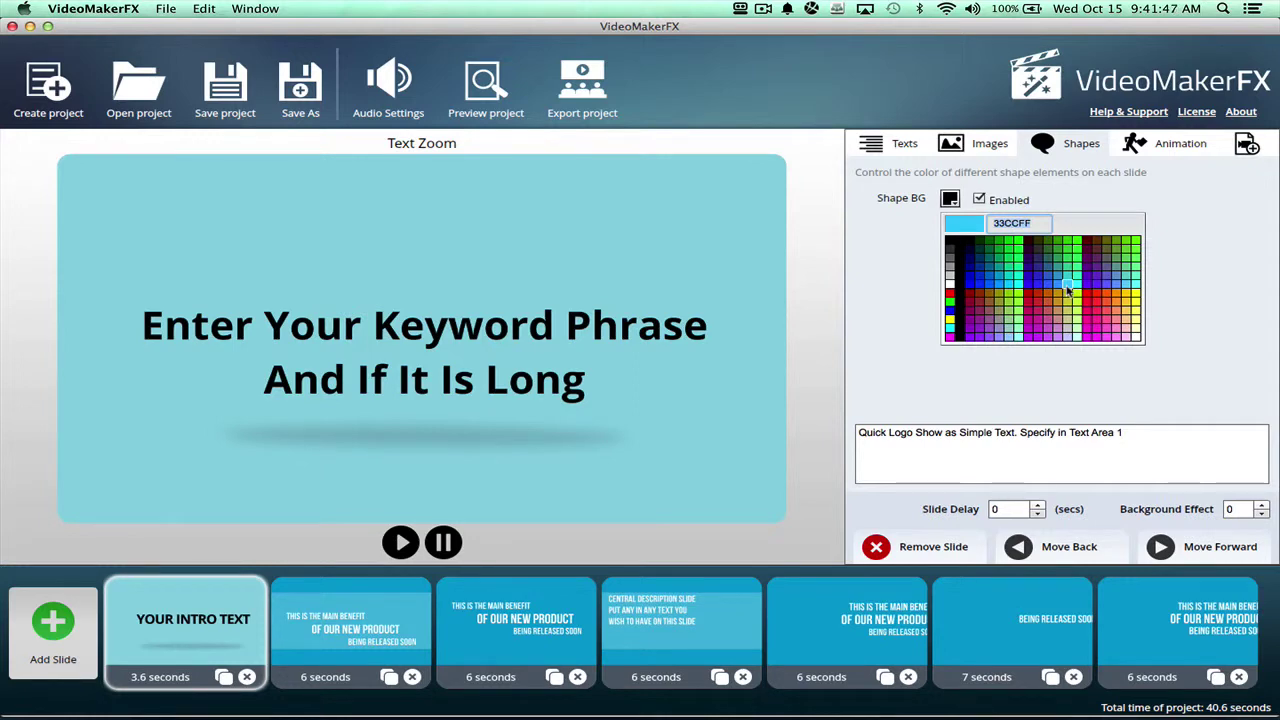
left_click(1068, 288)
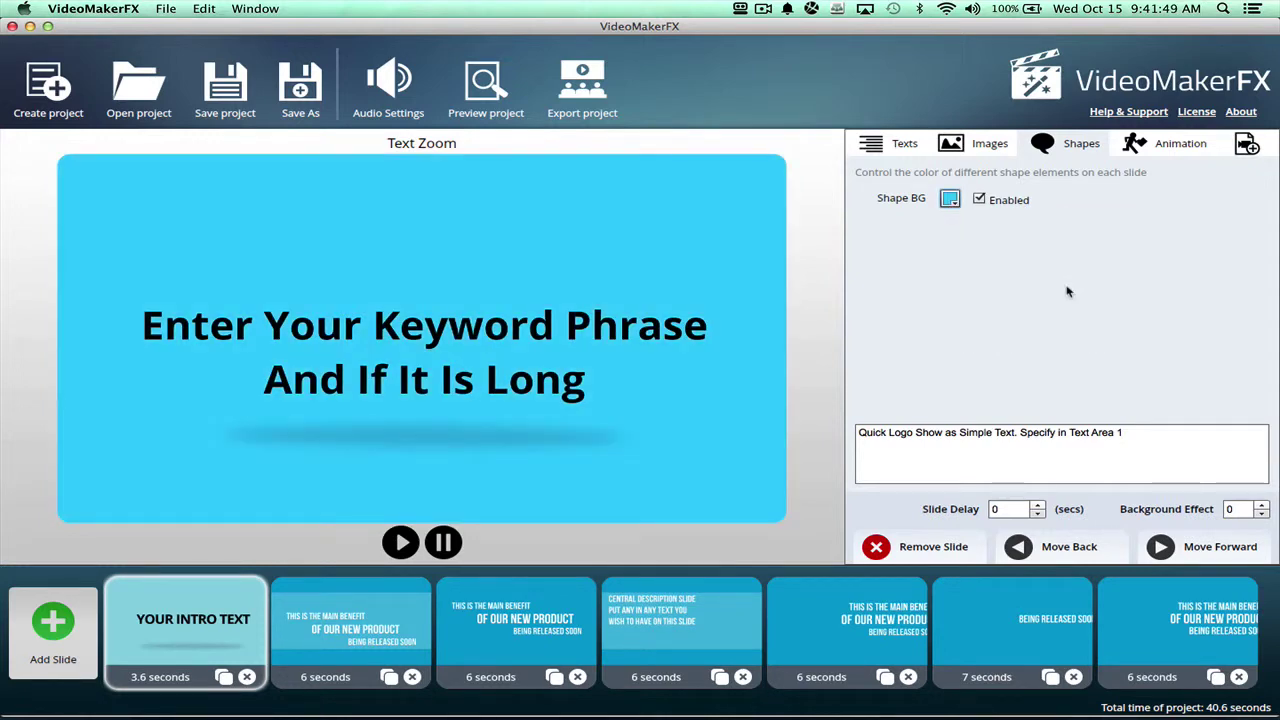
Check Slide 1a's blue again and set the intro slide's background shape to a deeper blue
left_click(347, 615)
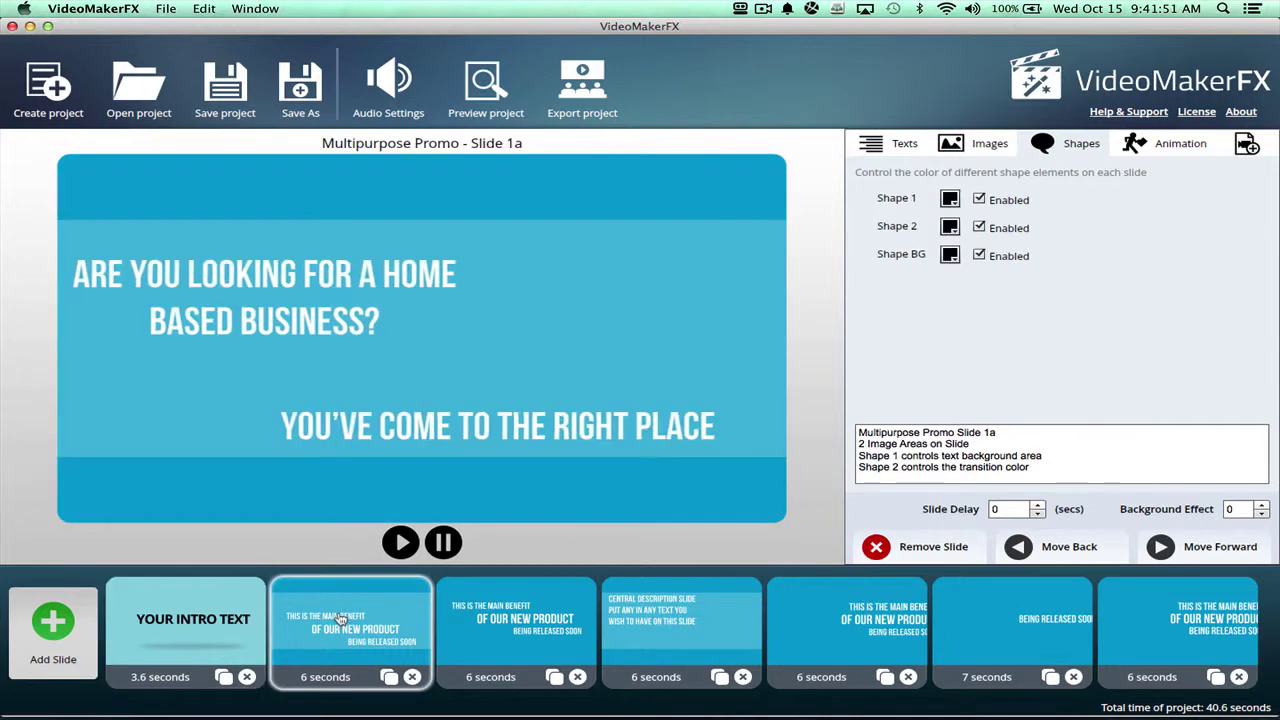
left_click(247, 622)
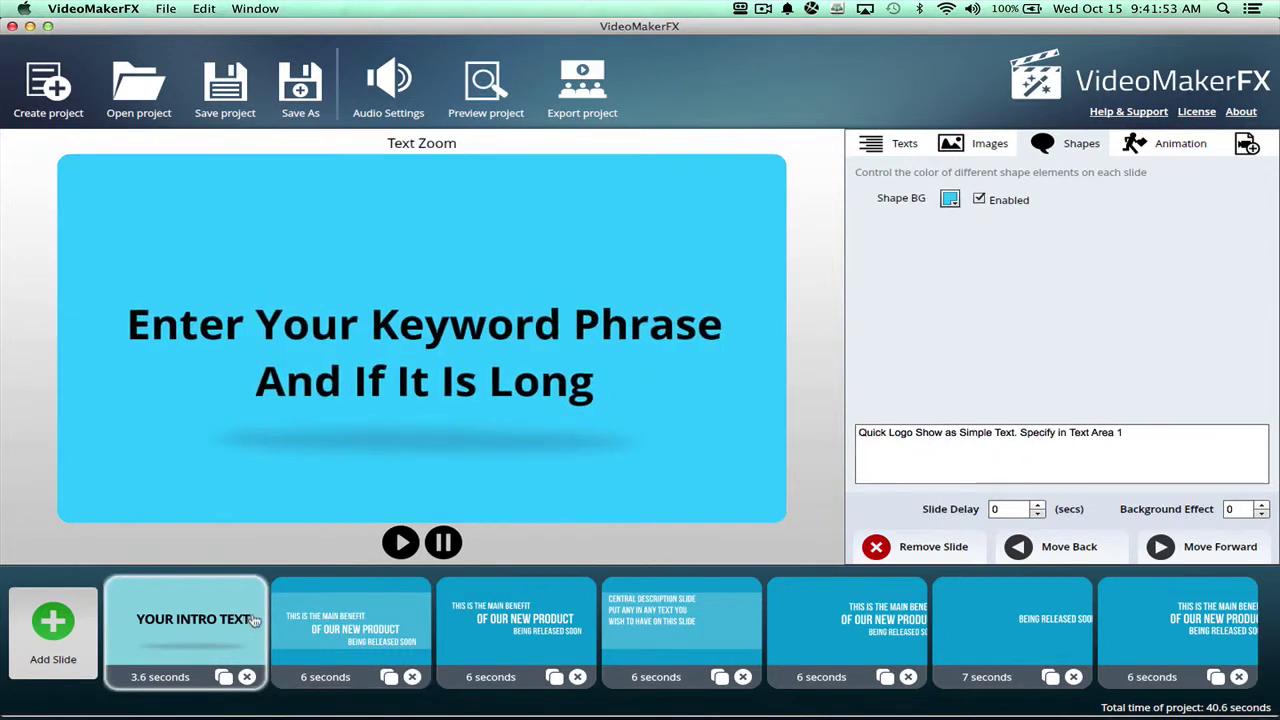
left_click(950, 198)
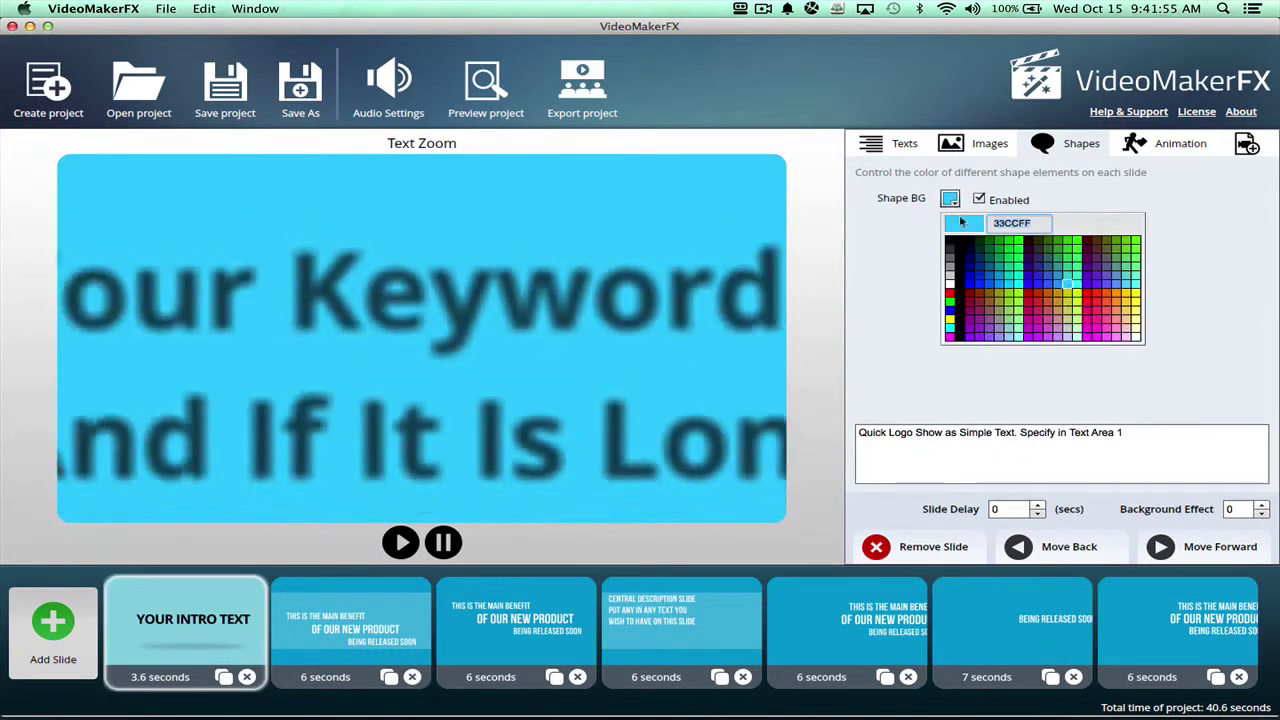
left_click(1049, 284)
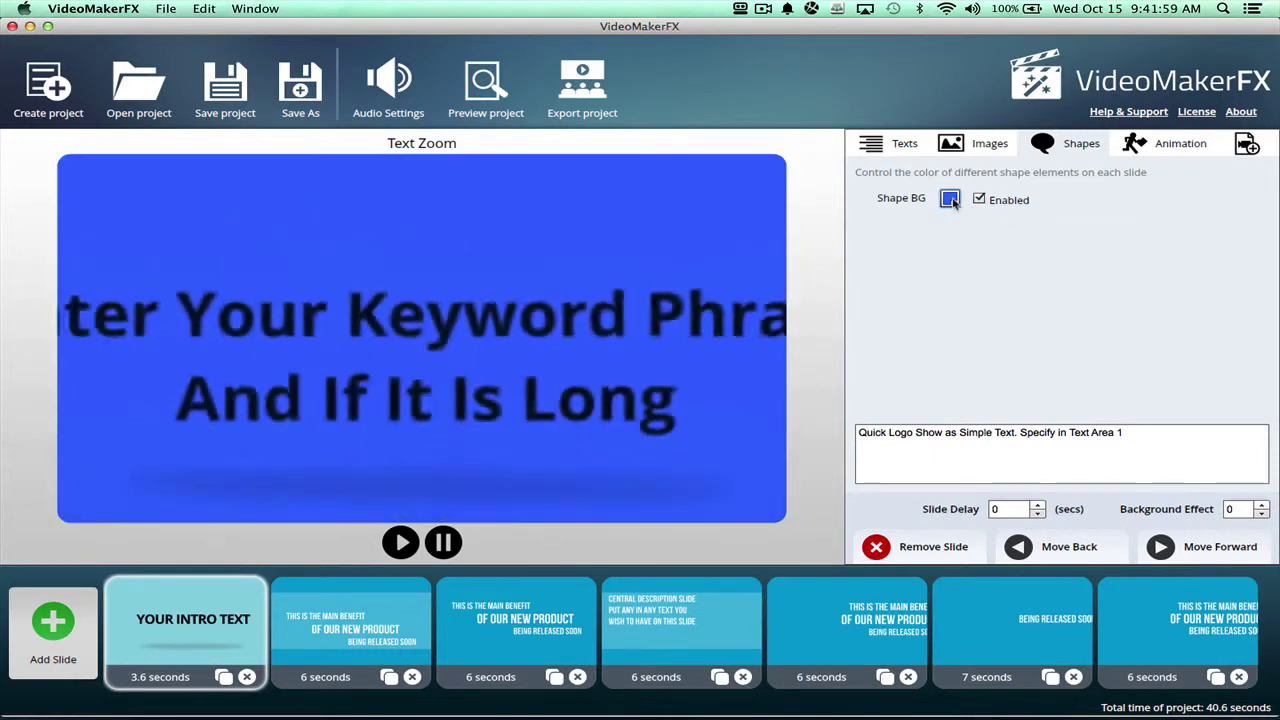
Set the intro slide's background shape to a bright cyan blue
left_click(950, 198)
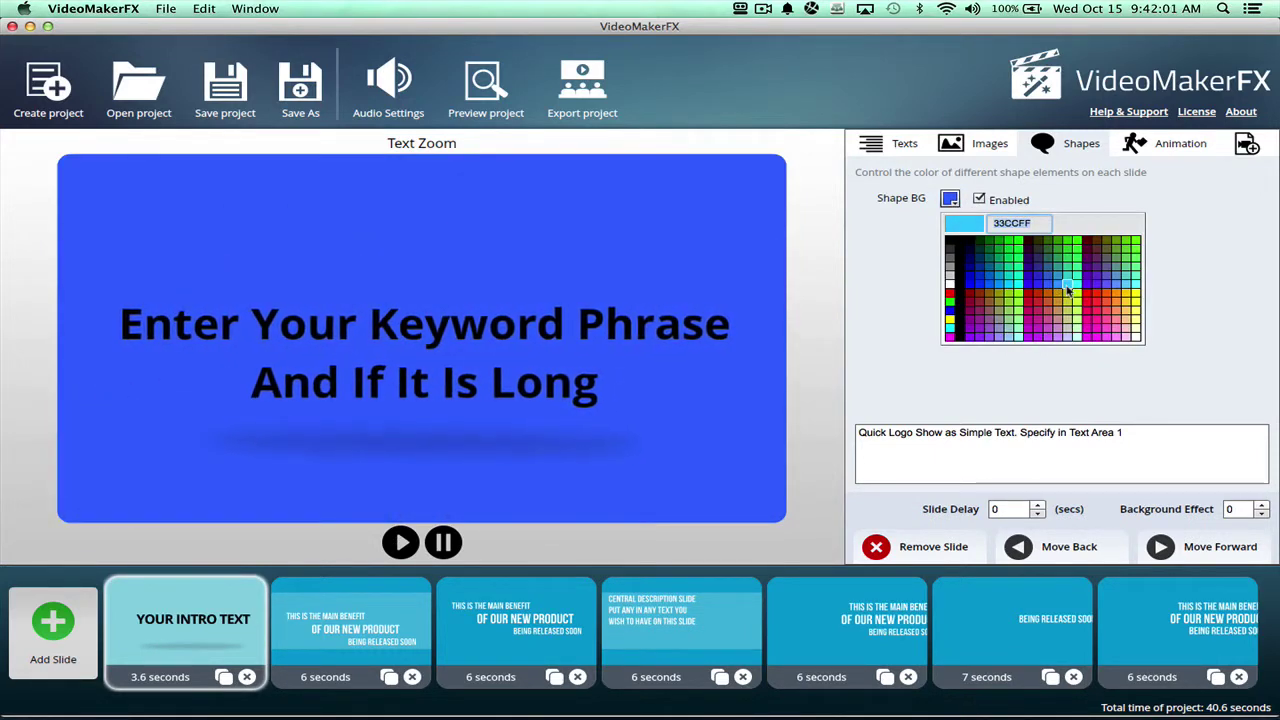
left_click(1015, 287)
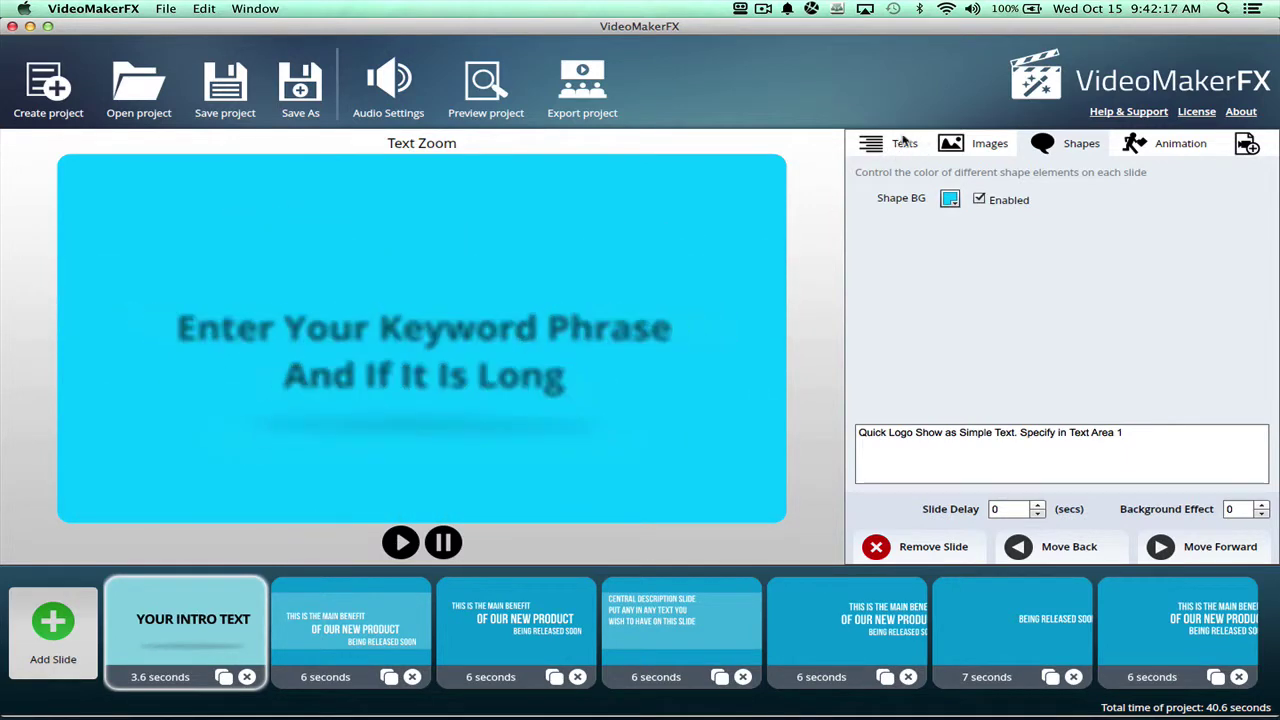
Recolor the intro slide's text, trying red FF0000 and blue 0066FF before settling on dark crimson
left_click(880, 146)
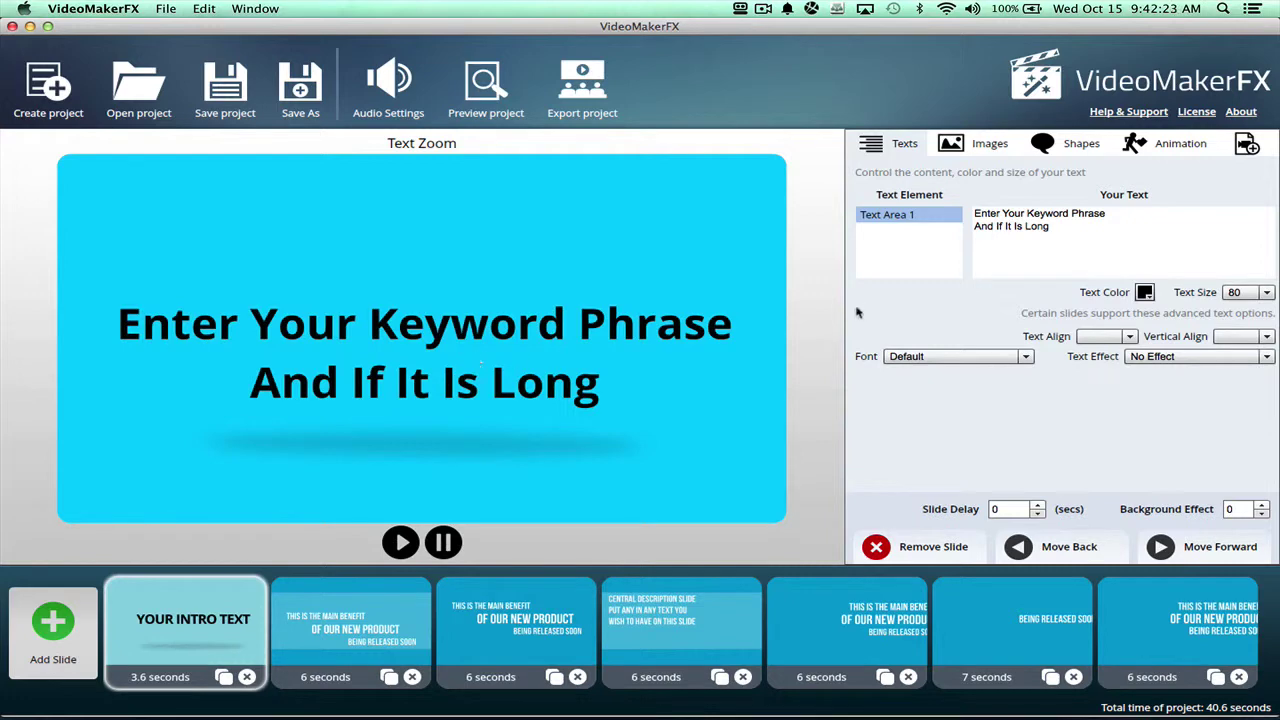
left_click(1145, 293)
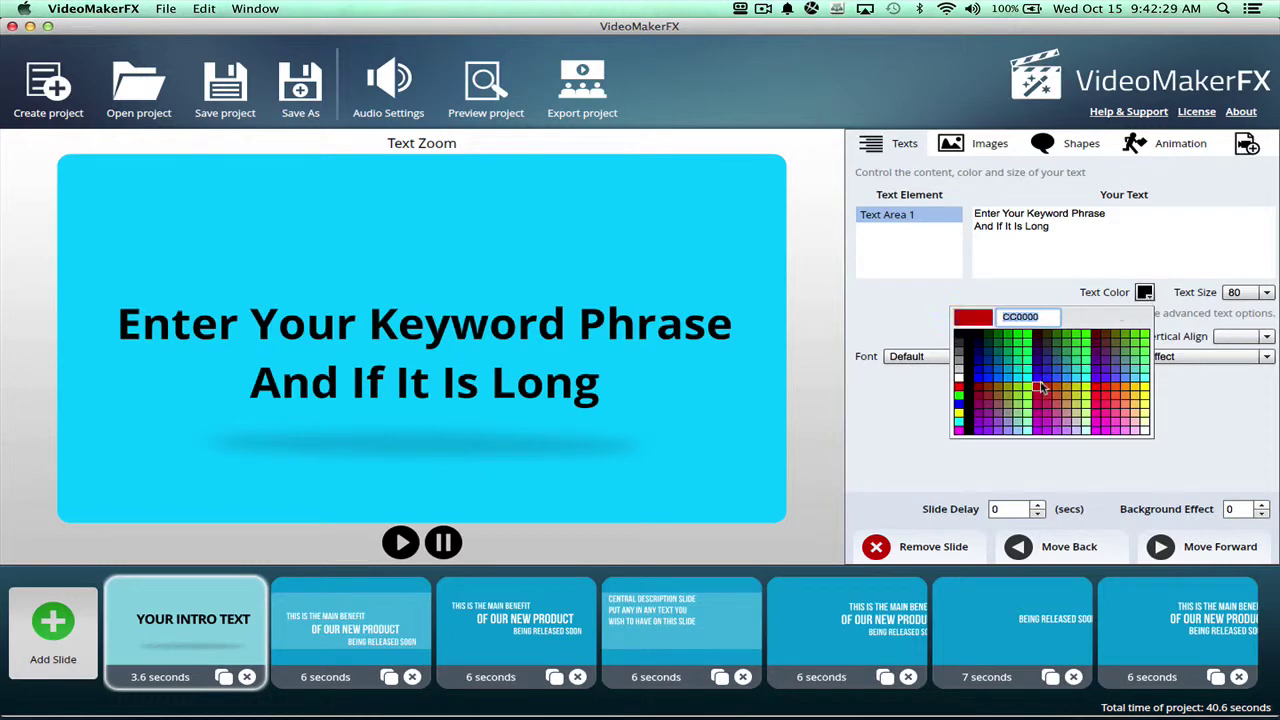
left_click(1097, 392)
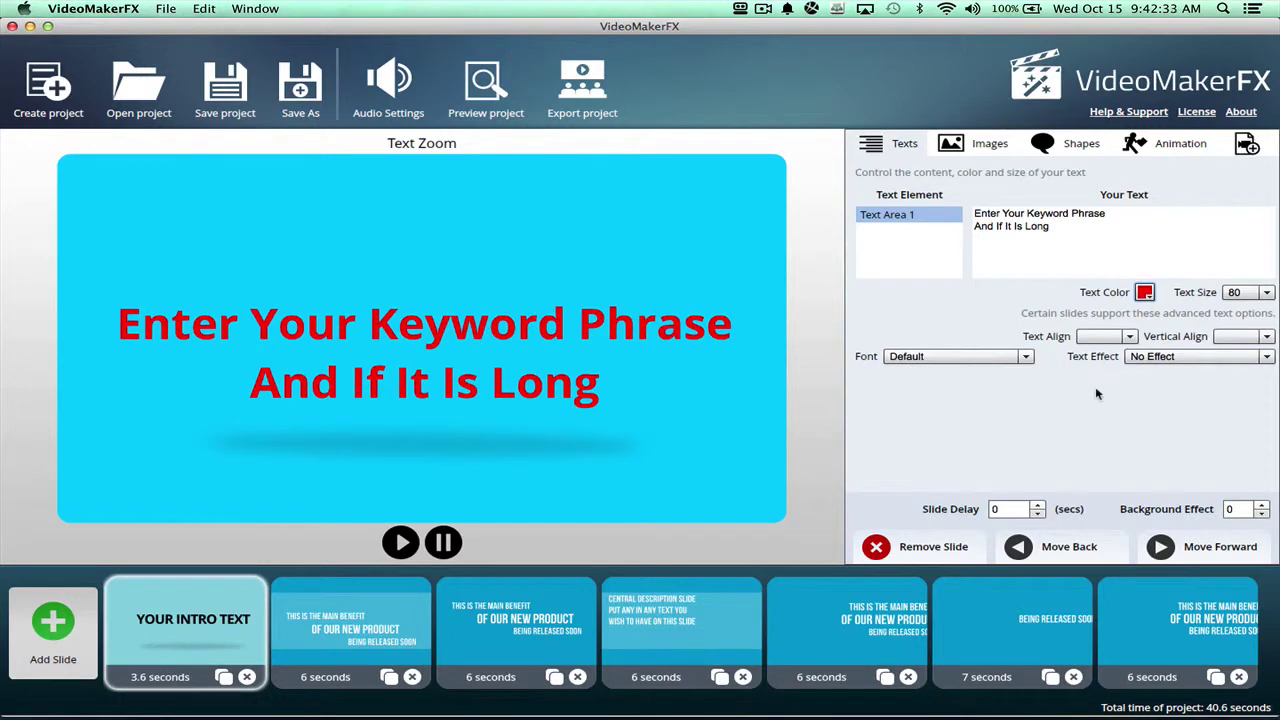
left_click(1145, 293)
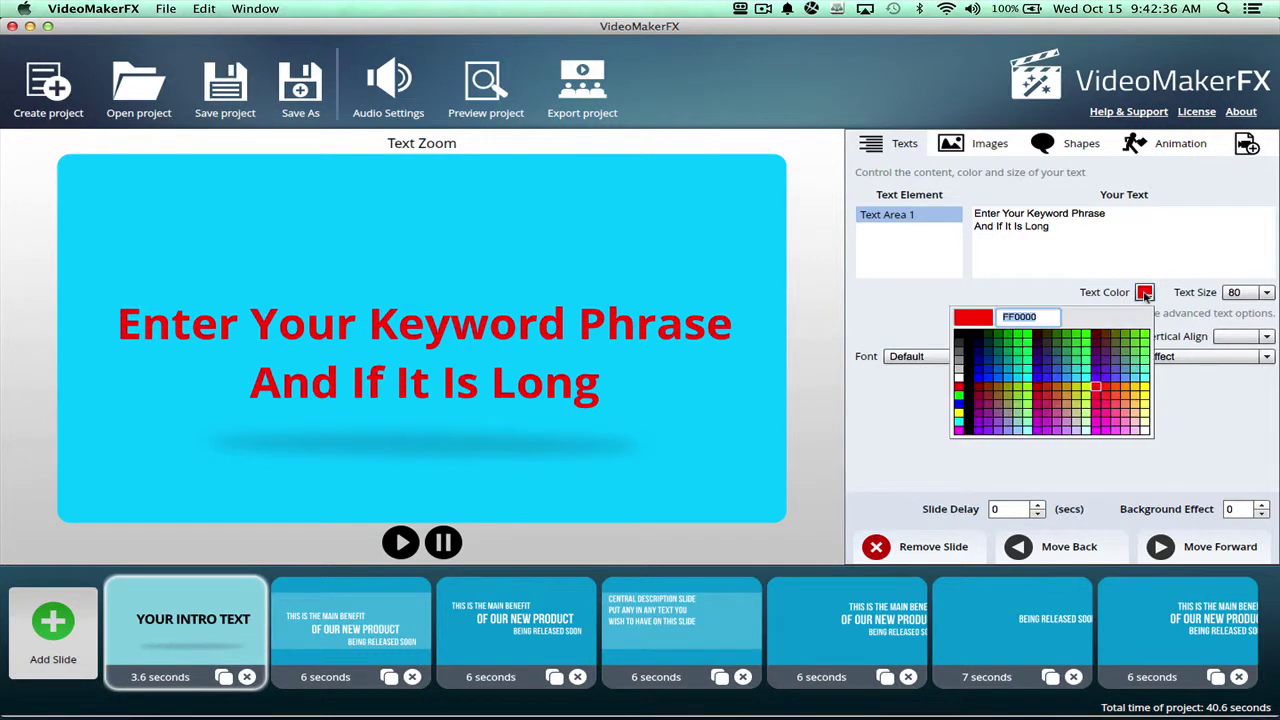
left_click(997, 381)
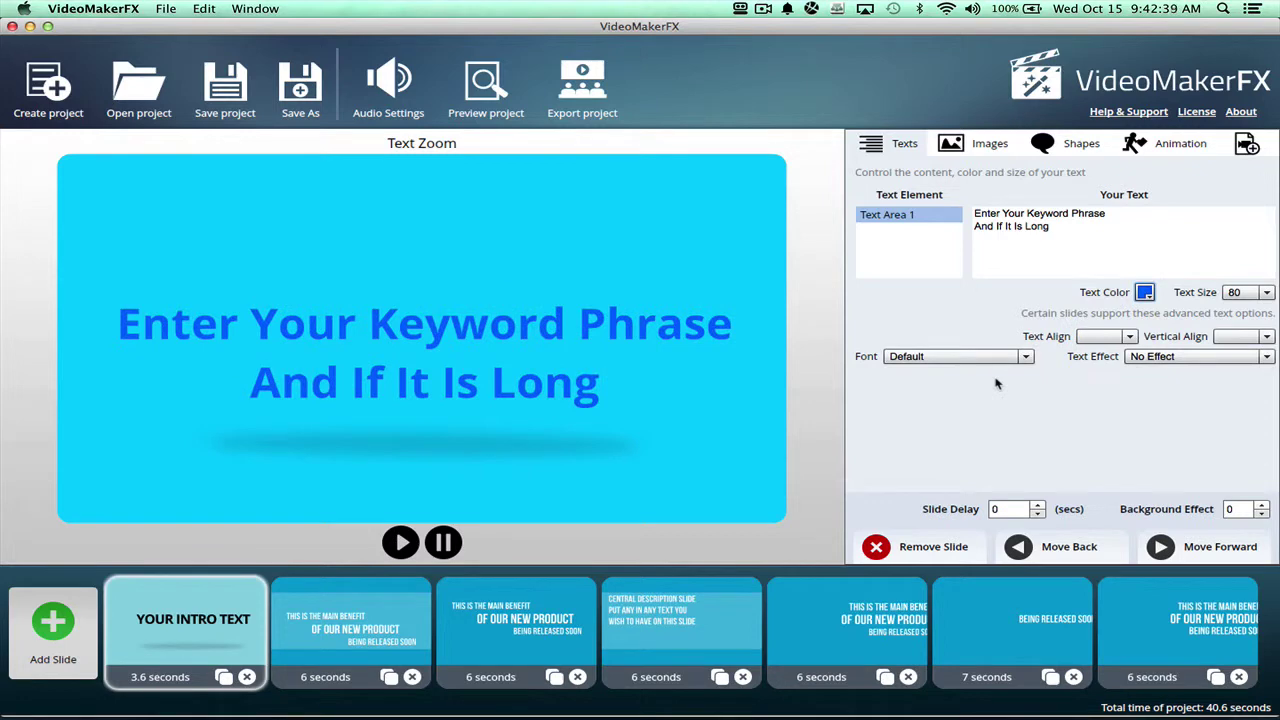
left_click(1147, 295)
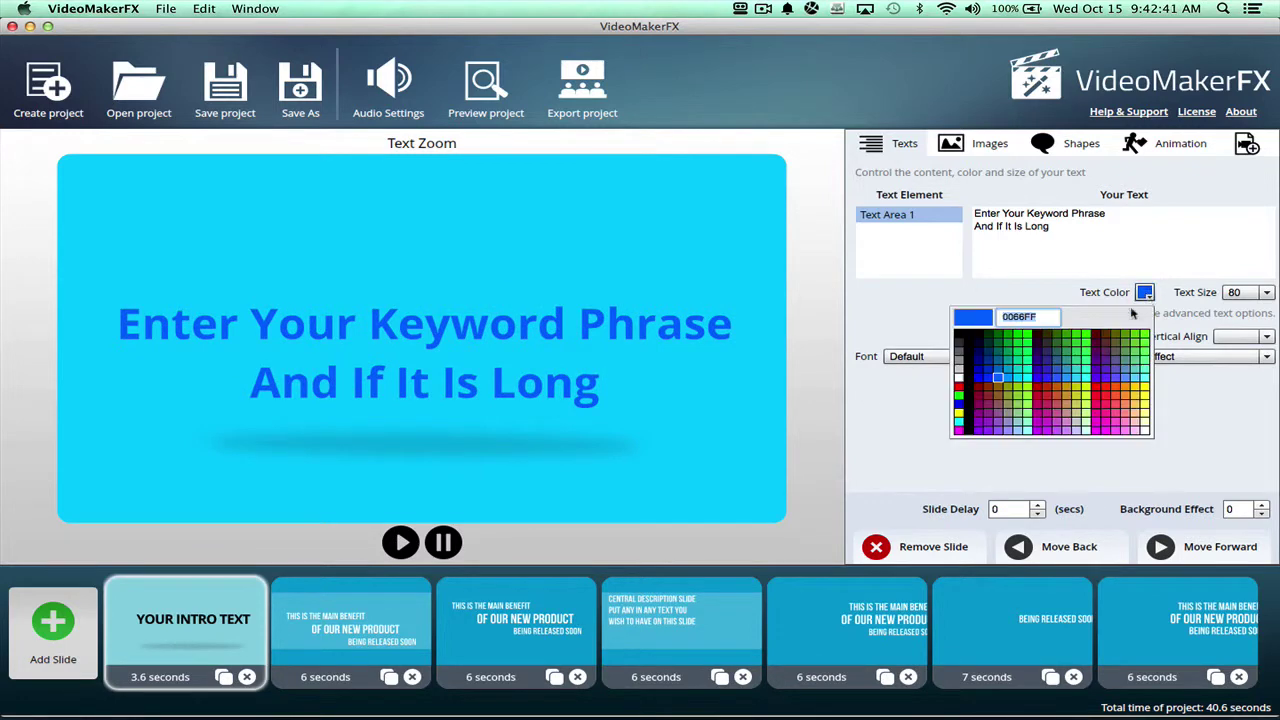
left_click(1038, 401)
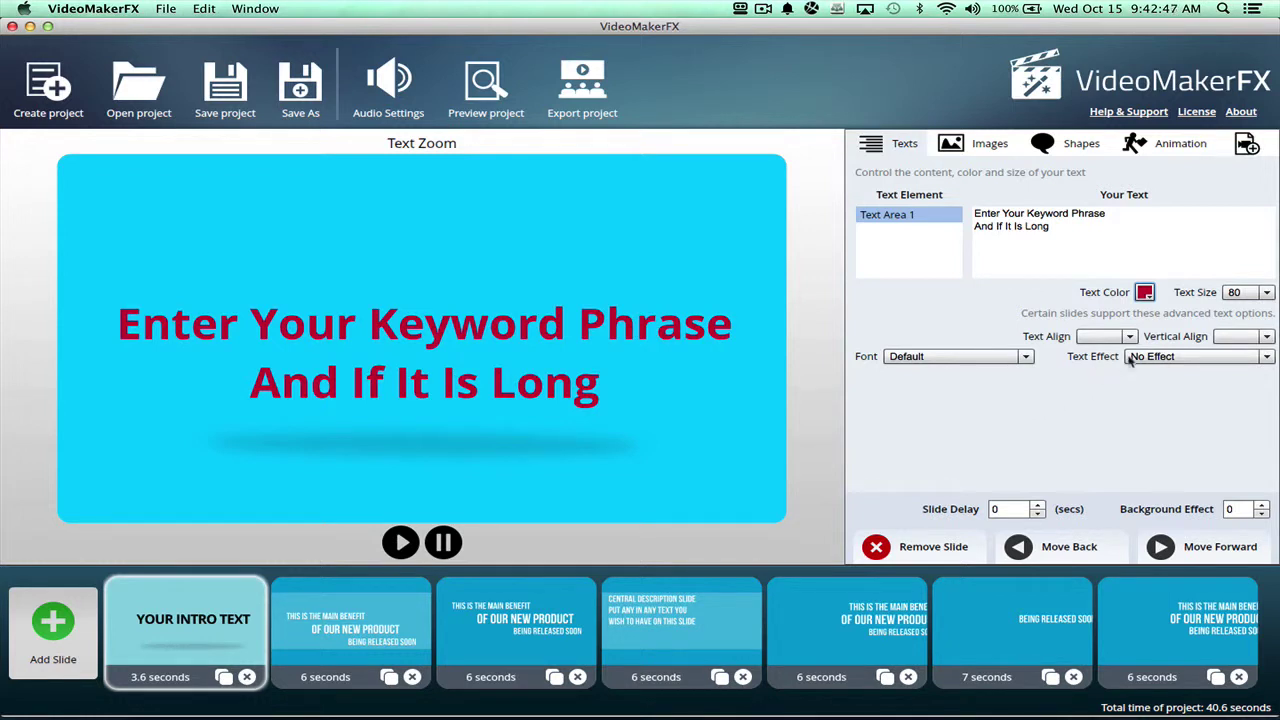
Apply the Strong Black Shadow 2 text effect to the intro slide's text
left_click(1203, 356)
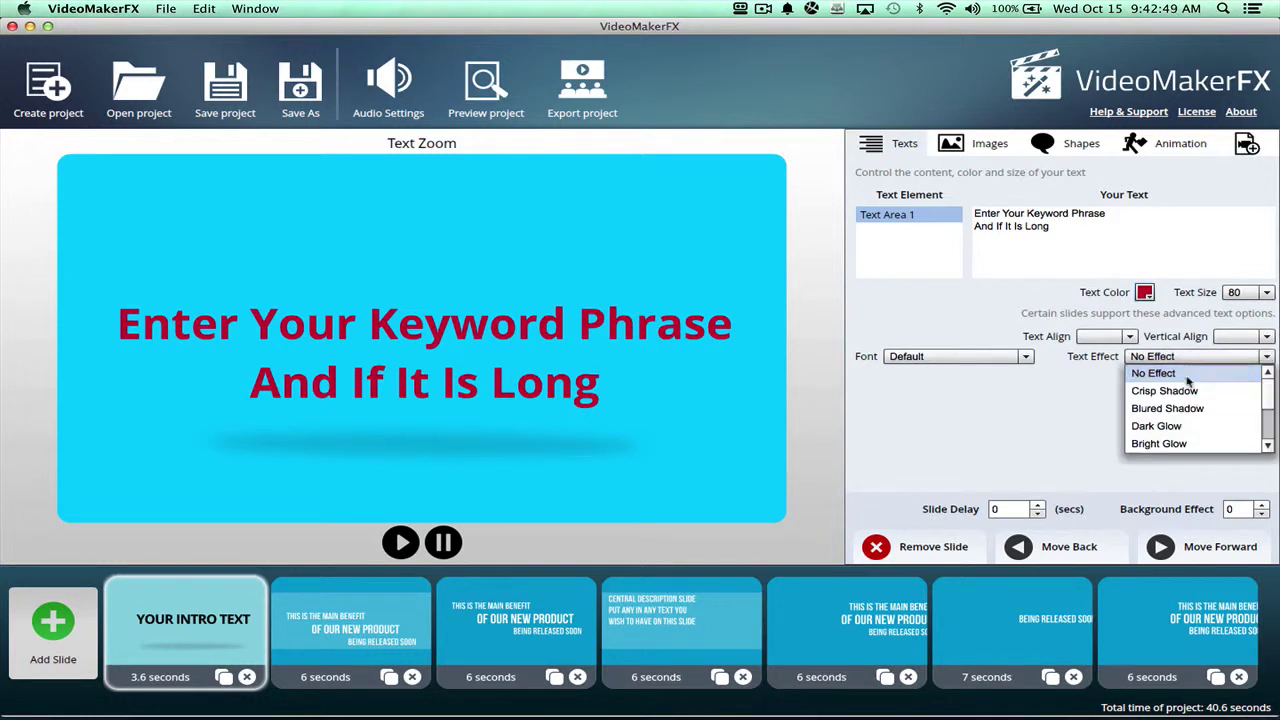
scroll(1266, 420, "down", 3)
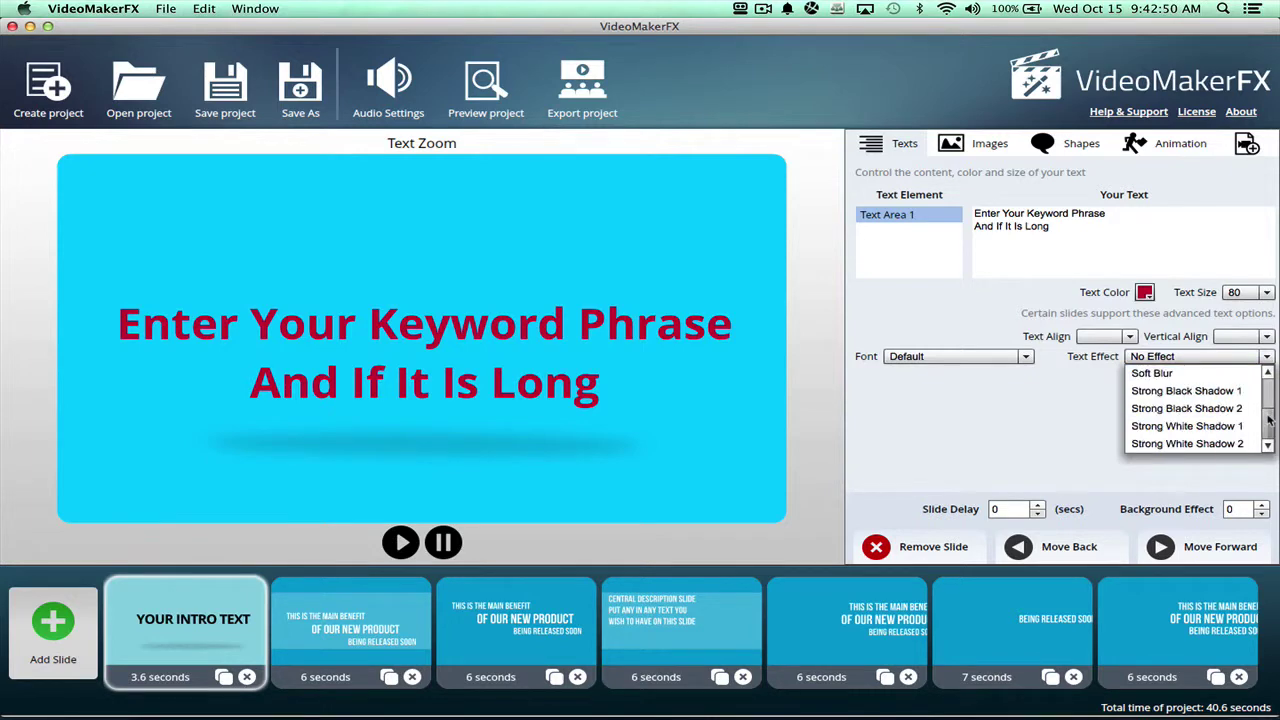
left_click(1214, 409)
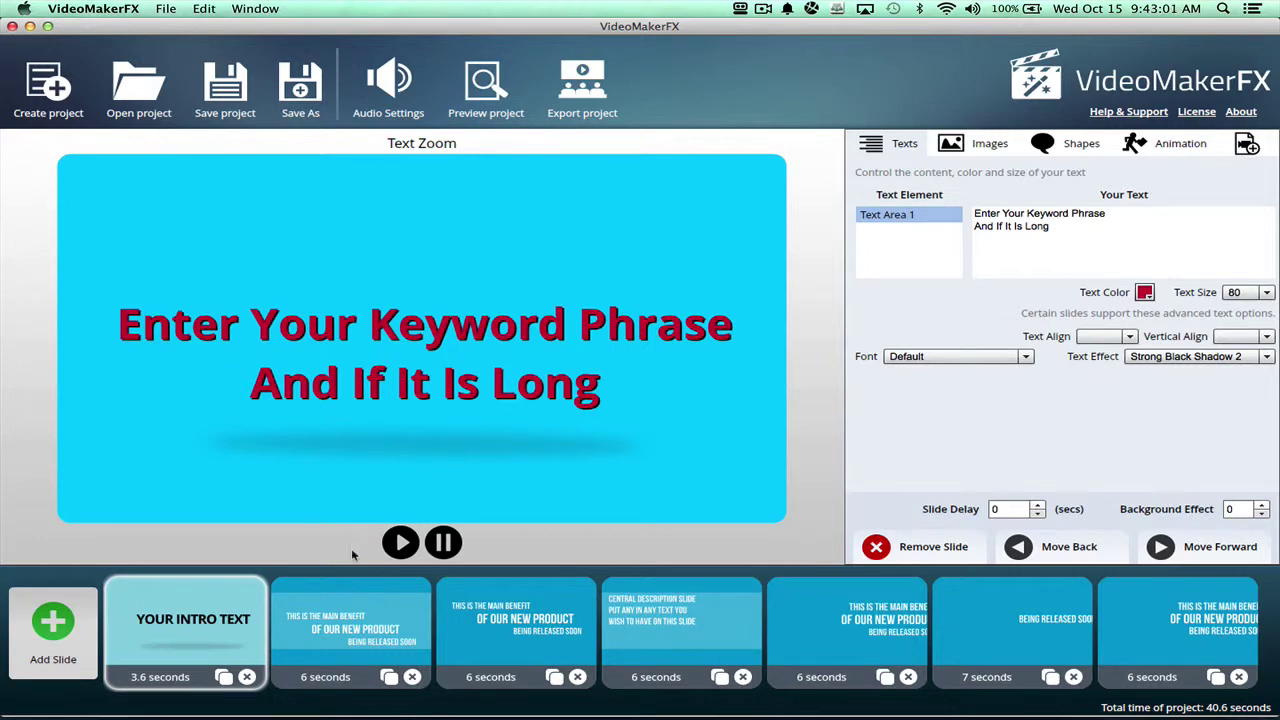
Replace the intro slide's text with "Type Or Paste In Your NEW Keyword Phrase"
left_click(178, 625)
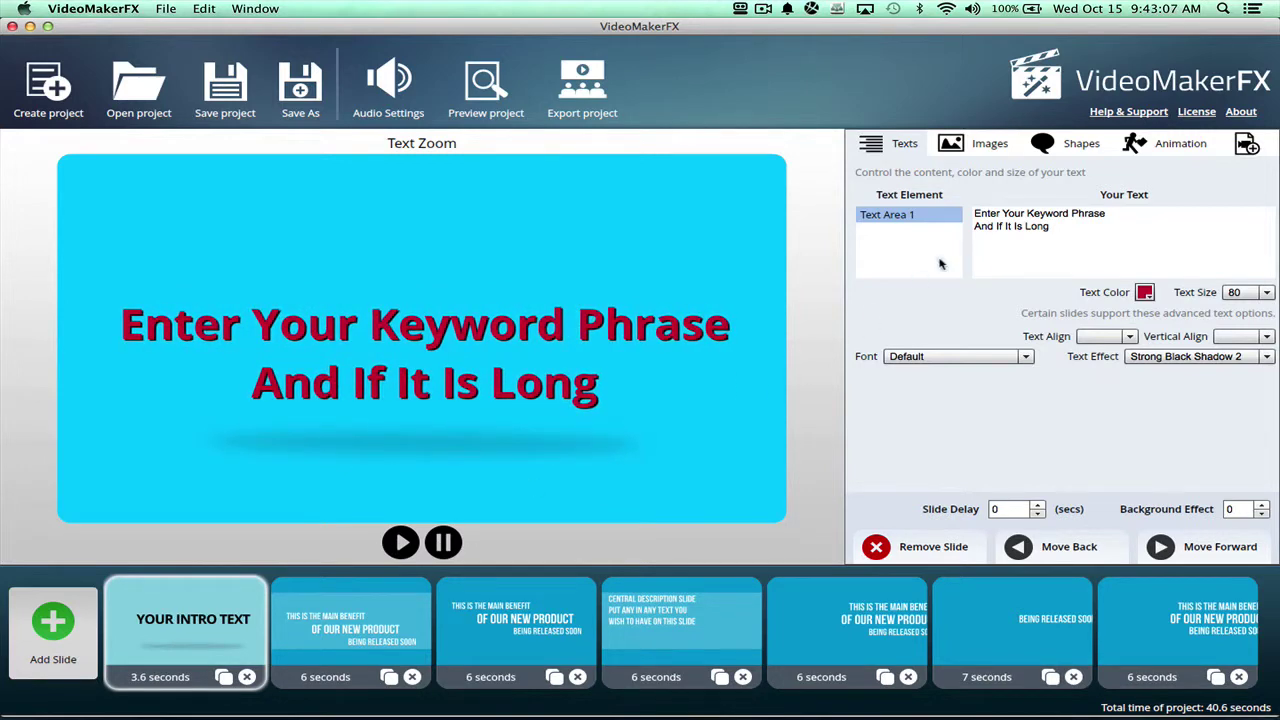
triple_click(1003, 214)
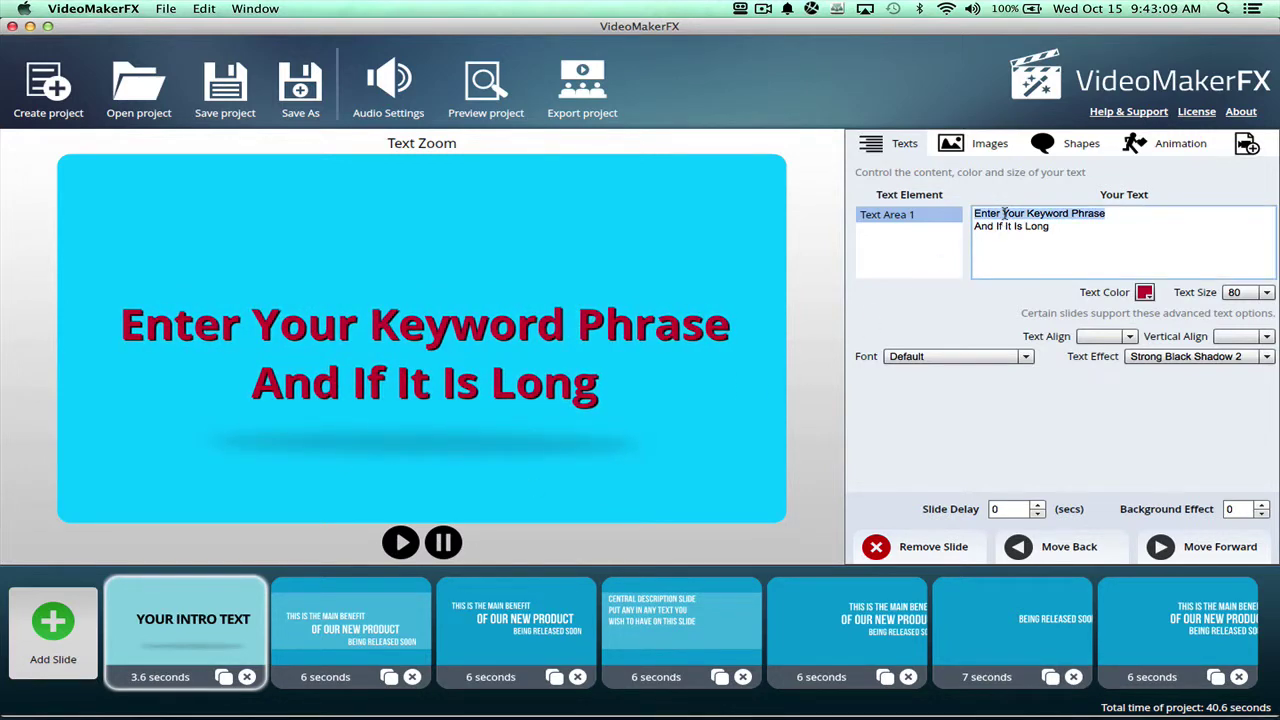
key("super+a")
type("T")
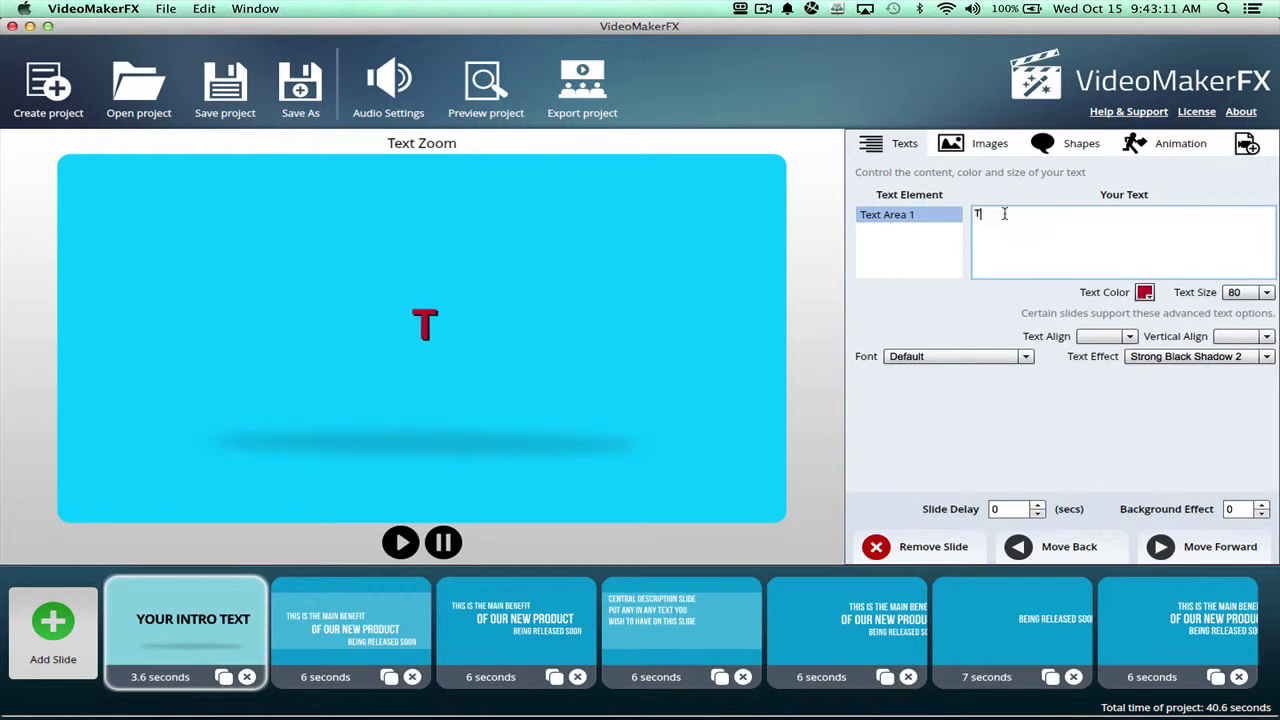
type("ype O")
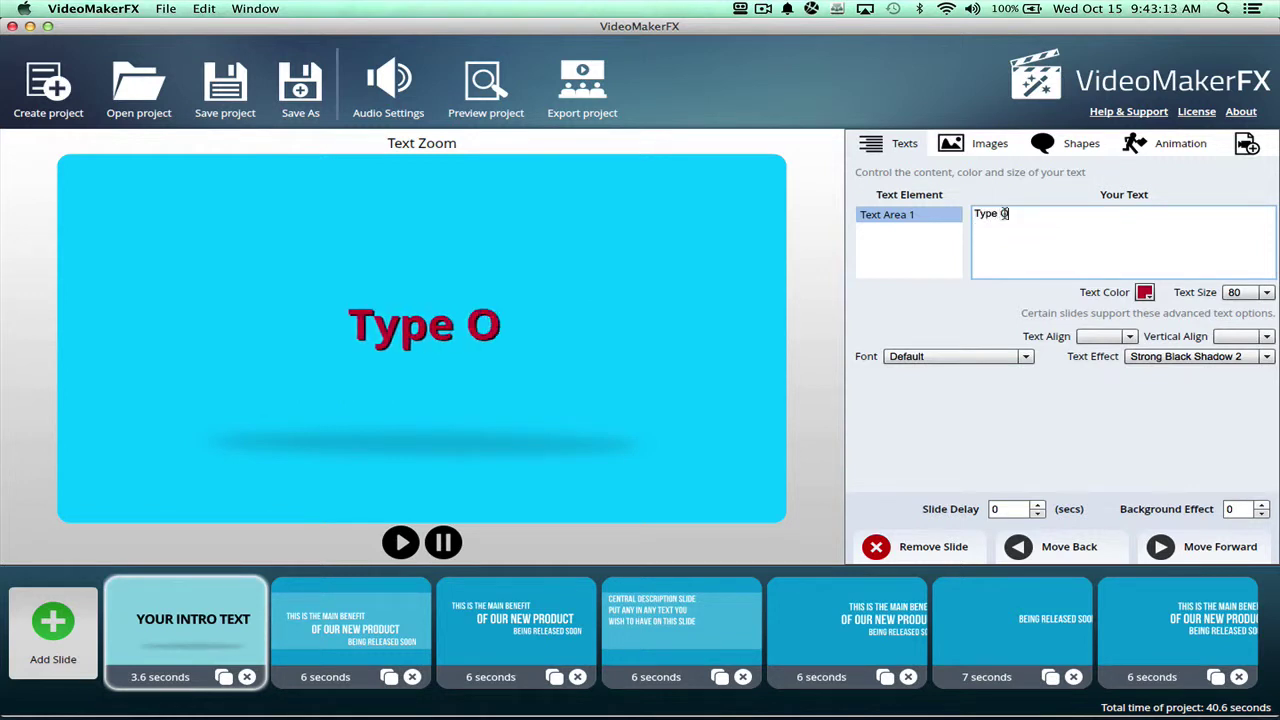
type("r Paste I")
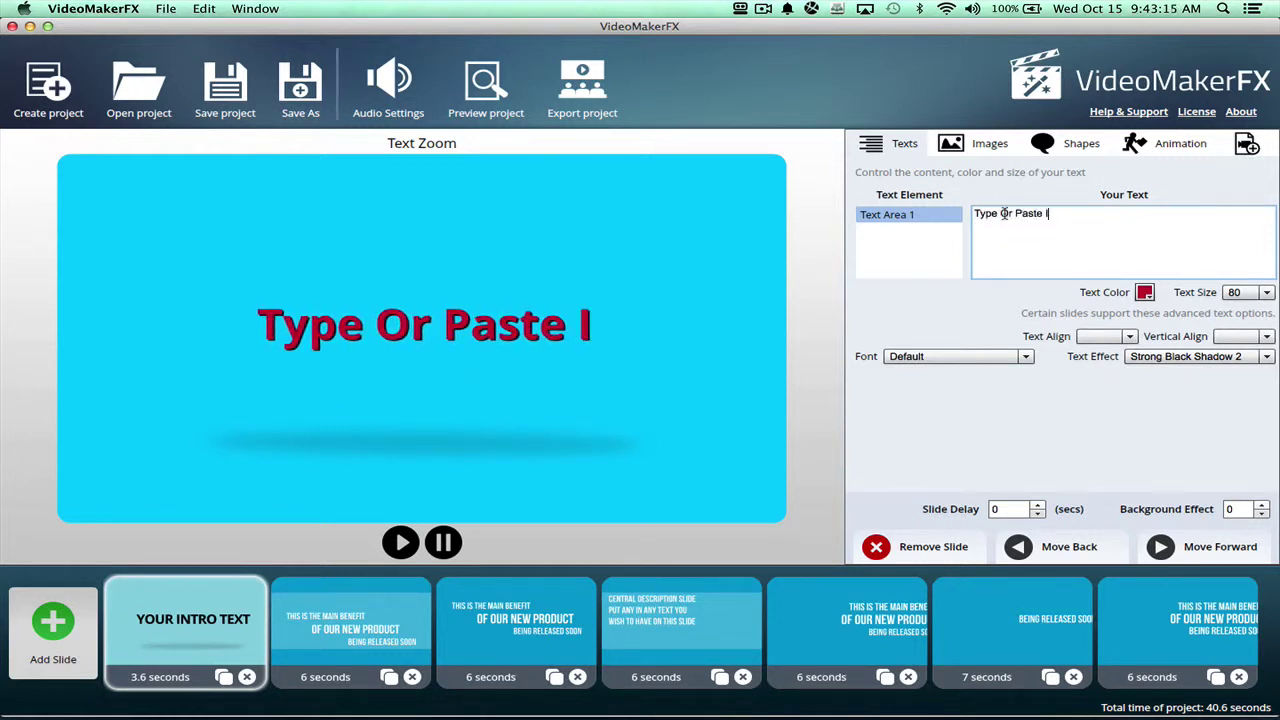
type("n Your N")
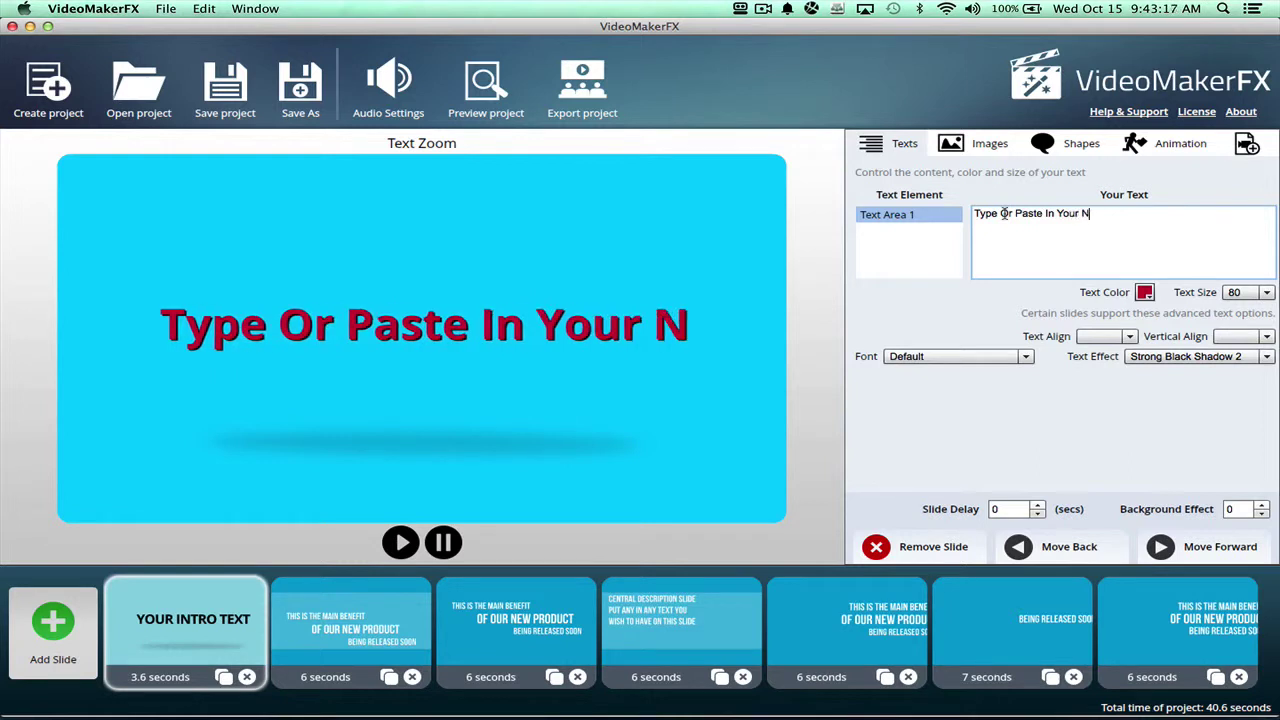
type("EW Ke")
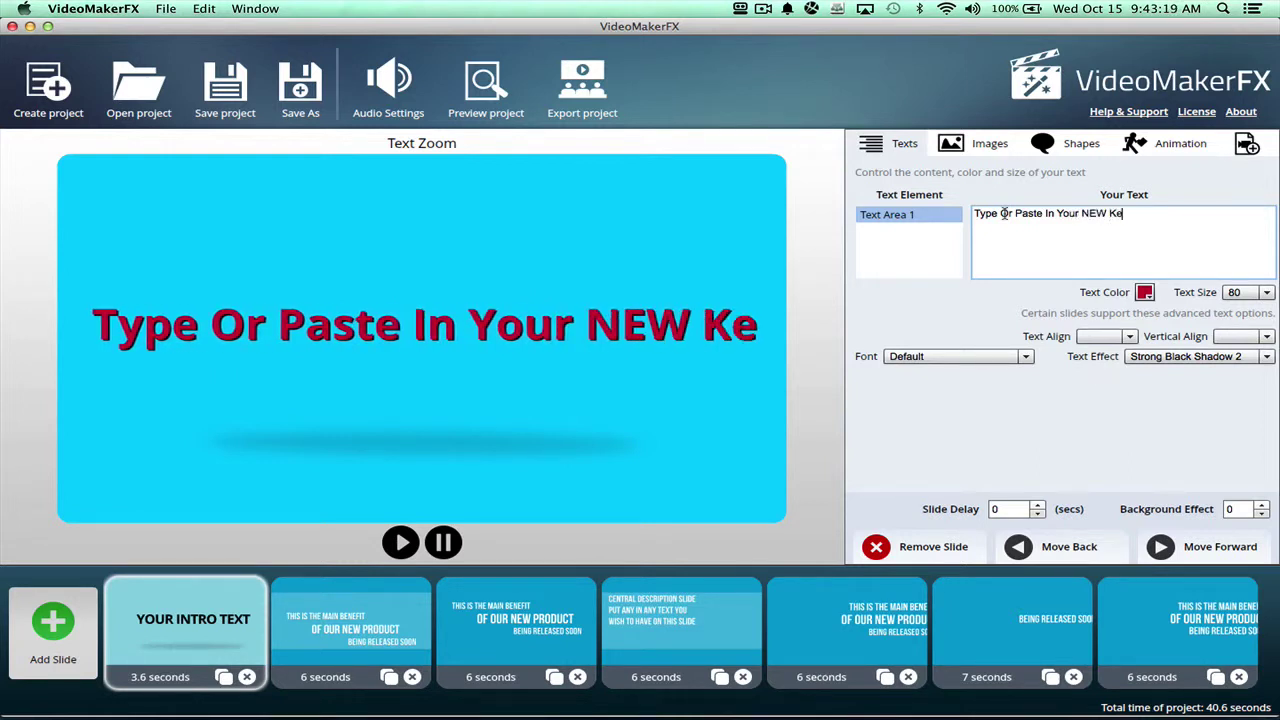
type("ywor")
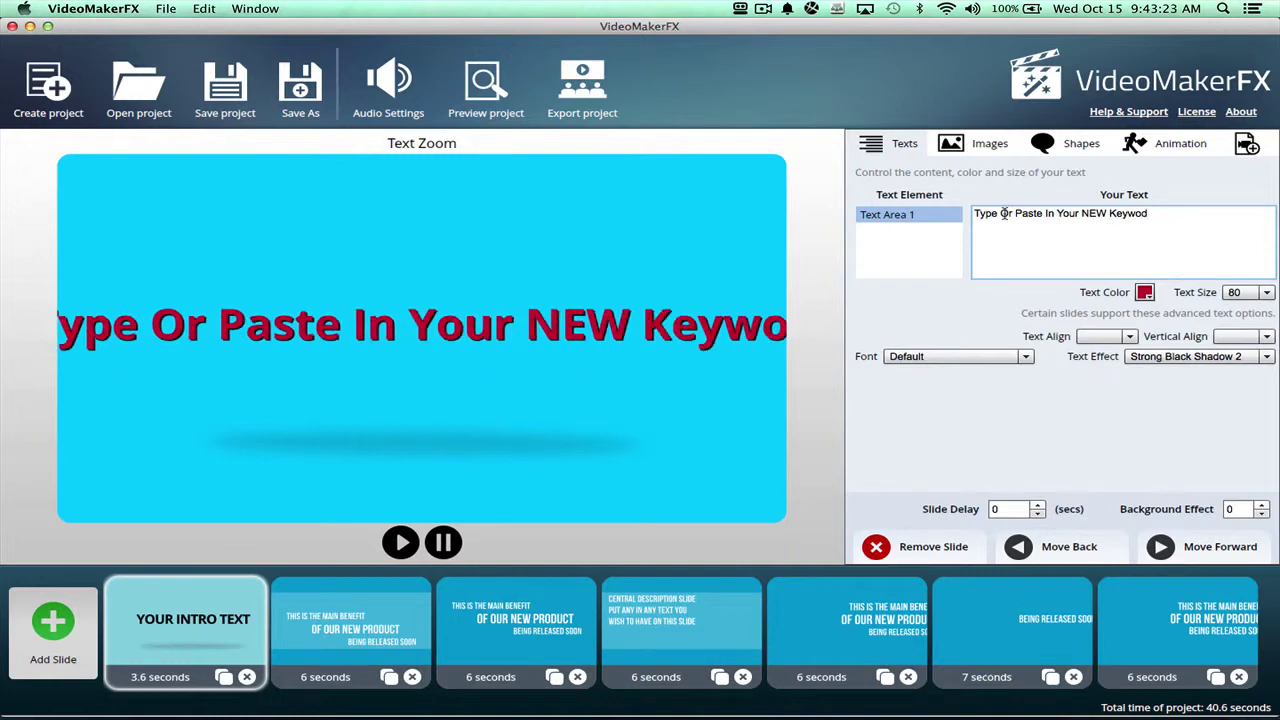
type("d Phrase")
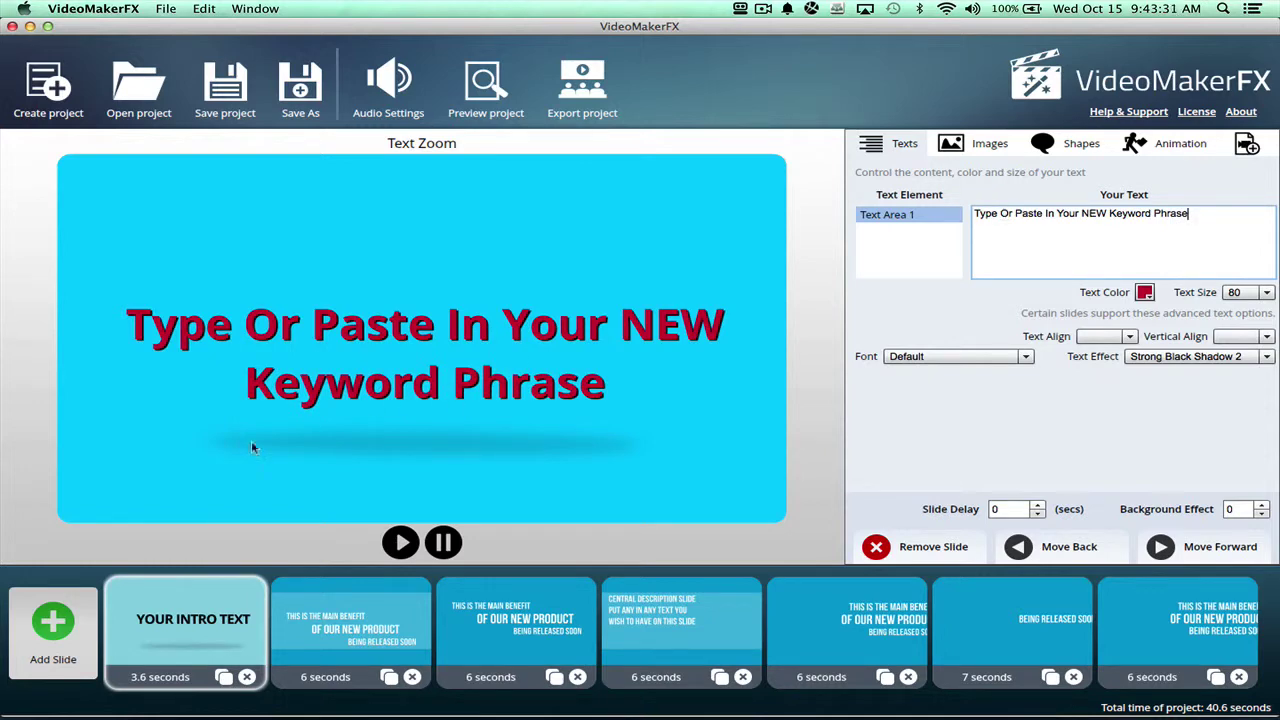
Compare the intro slide with Multipurpose Promo Slides 1a and 1b in the preview
left_click(411, 630)
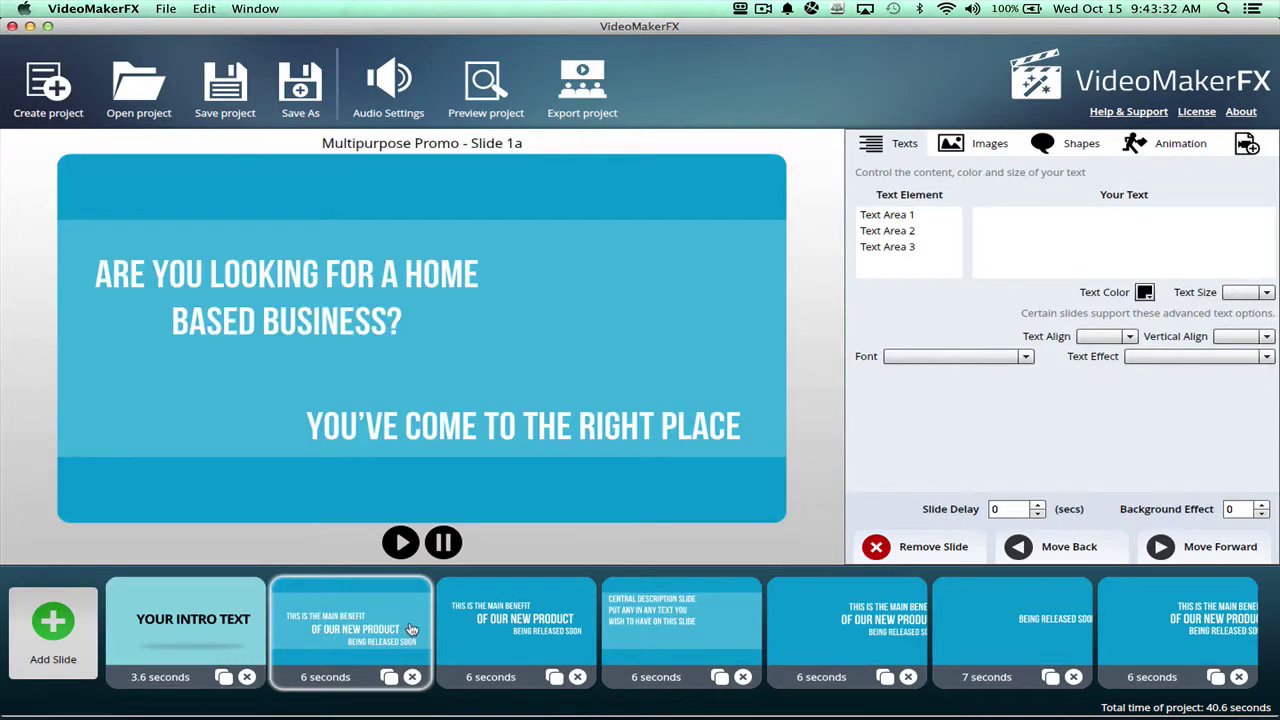
left_click(503, 632)
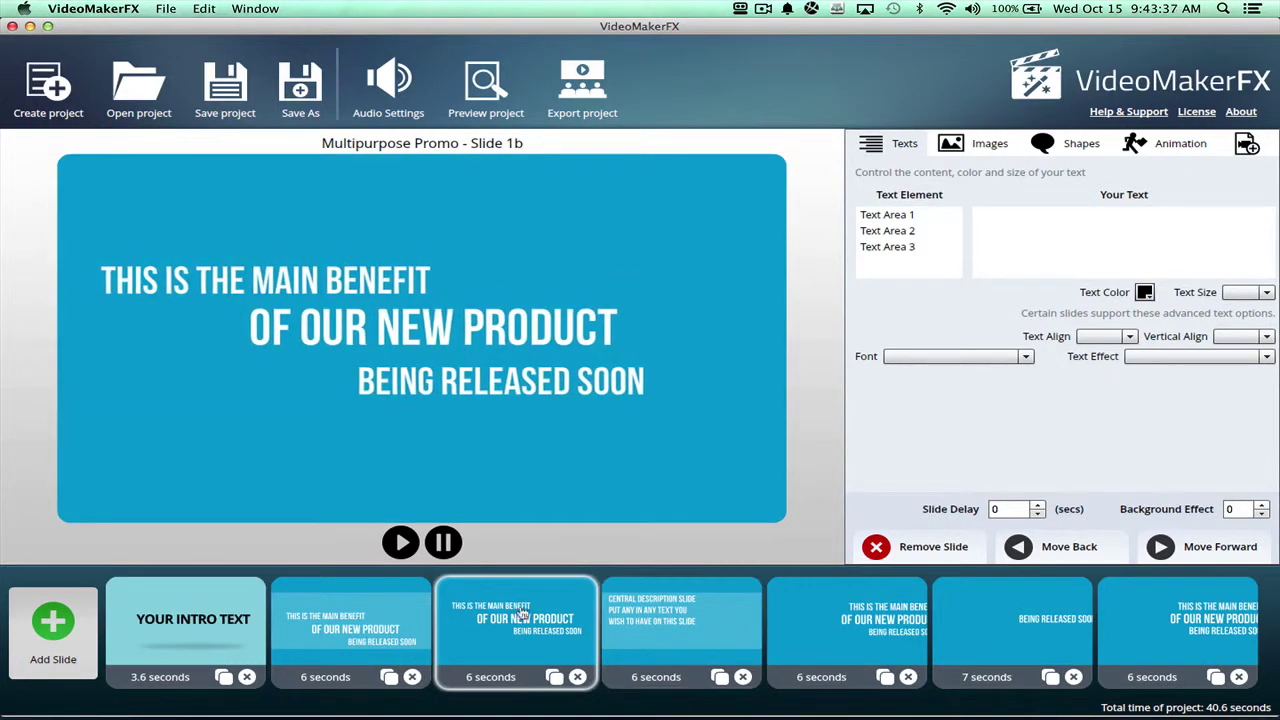
left_click(195, 617)
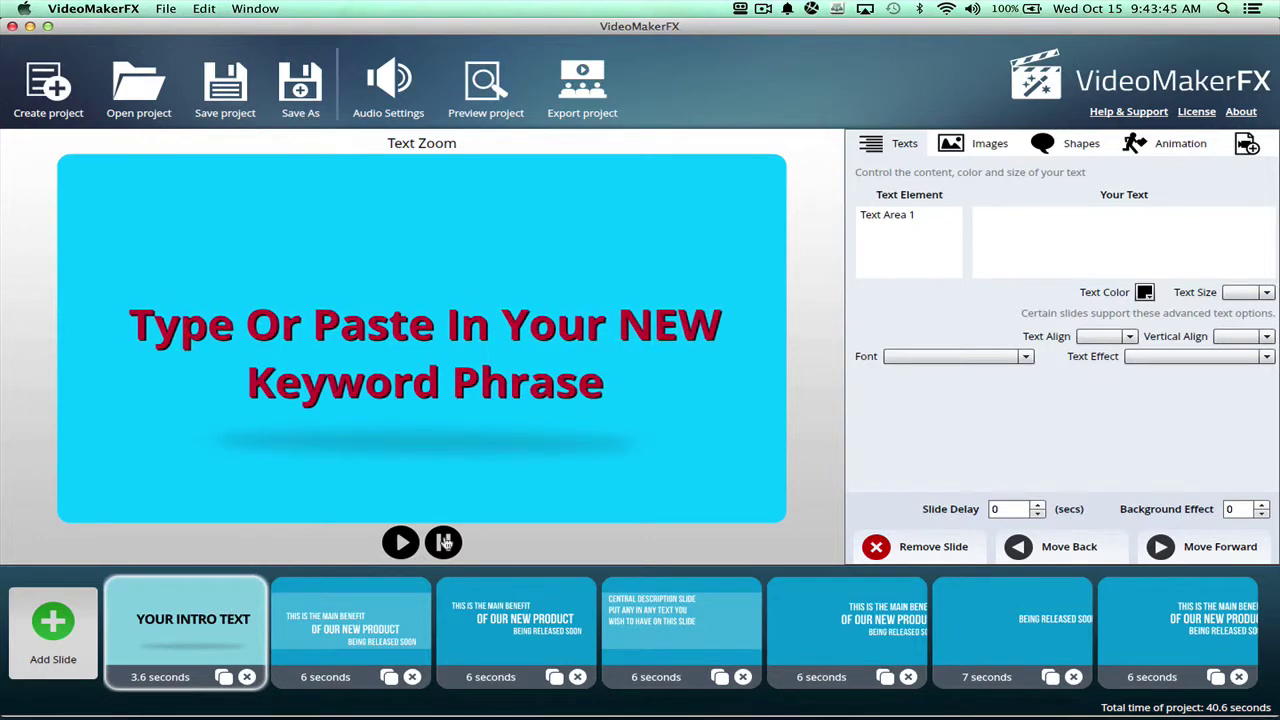
left_click(336, 628)
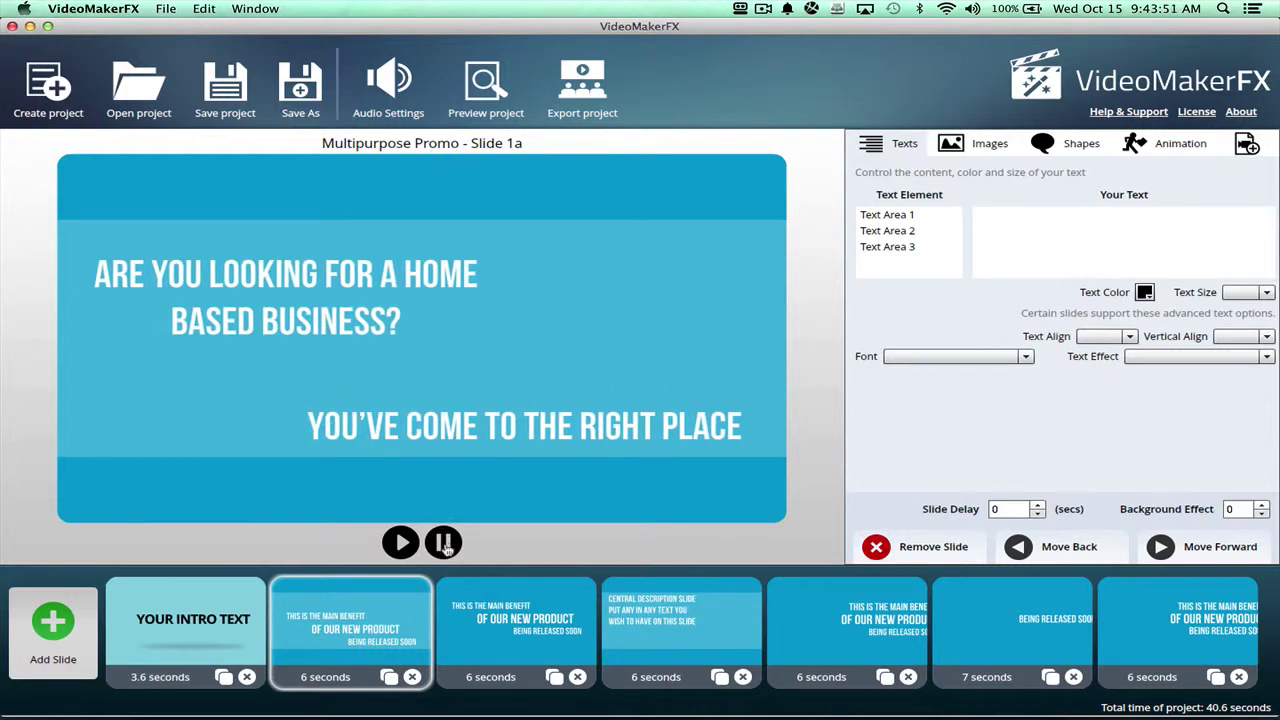
For Slide 1b, copy "Many have tried and many have failed and not for lack of trying" from the TextEdit script and return to VideoMakerFX
left_click(547, 618)
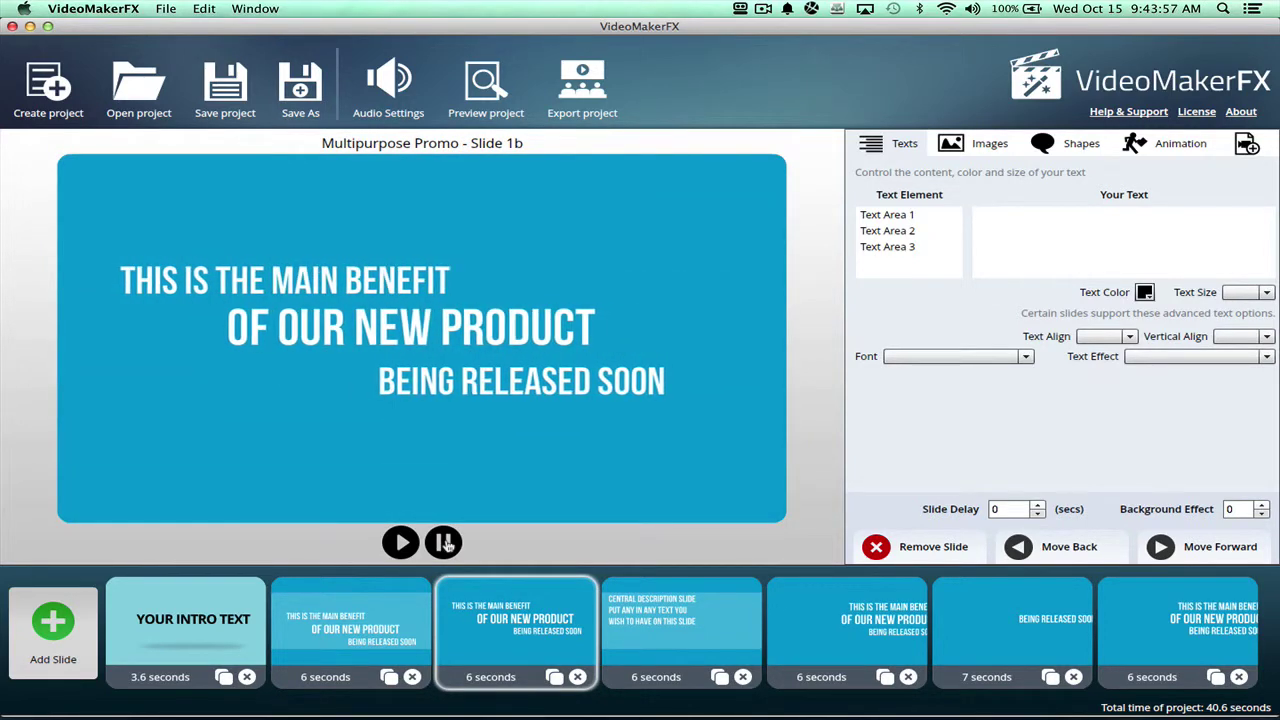
key("super+Tab")
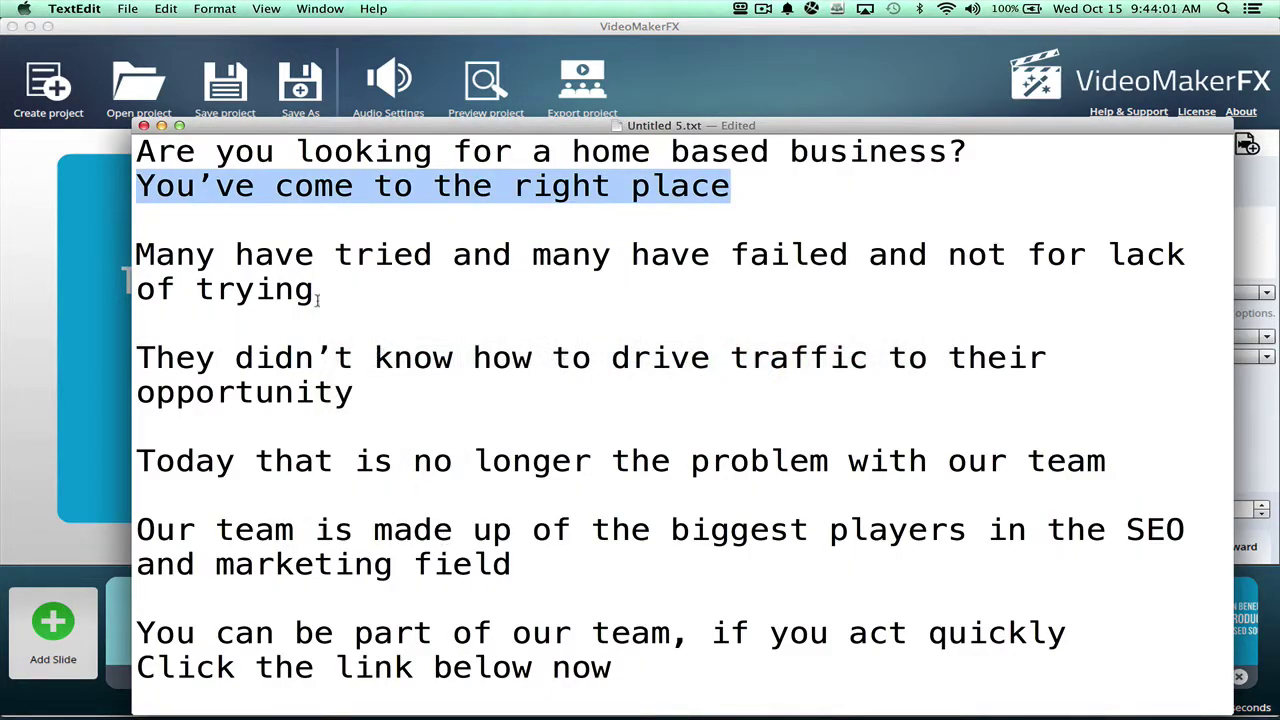
left_click_drag(332, 298, 125, 257)
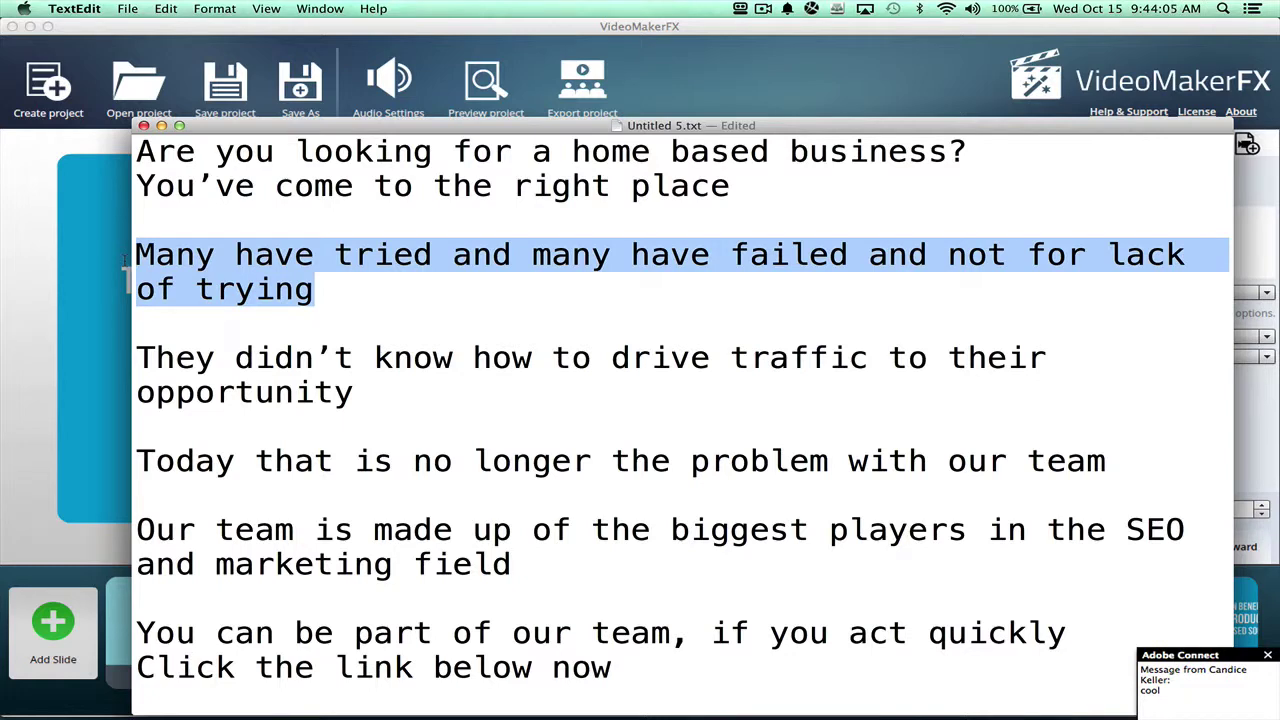
left_click(362, 392)
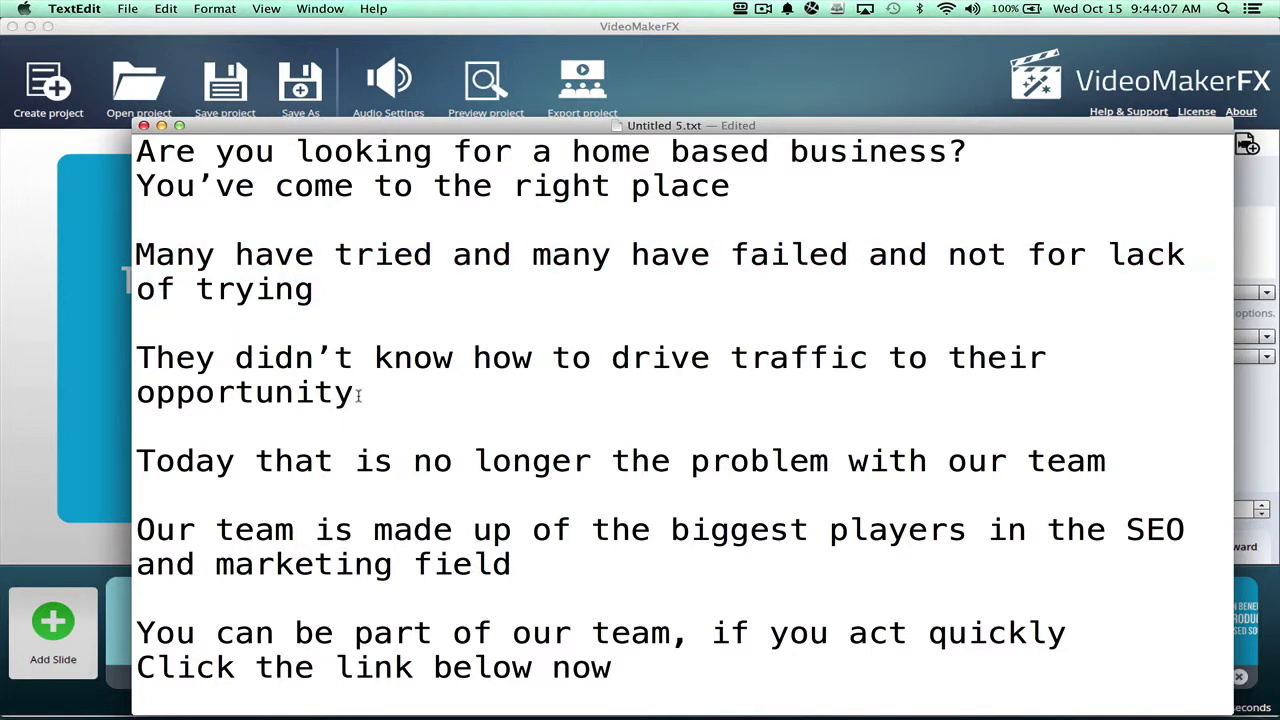
left_click_drag(318, 296, 130, 265)
key("super+c")
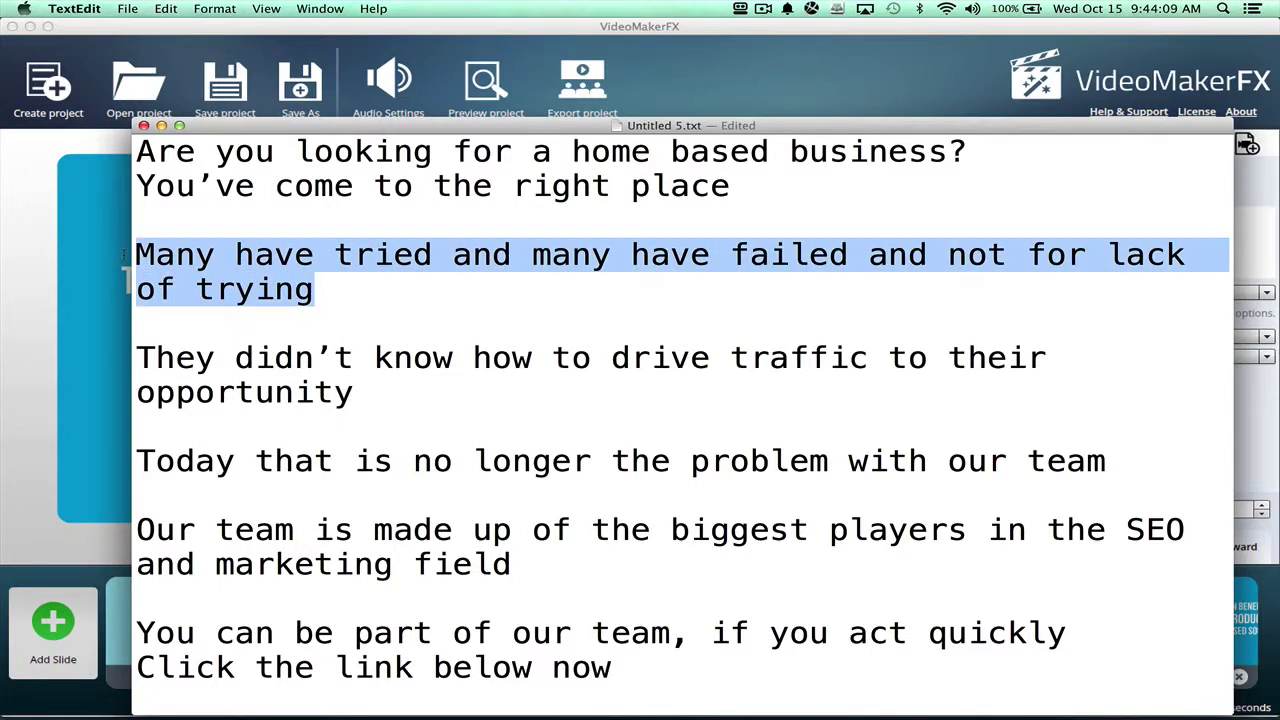
key("super+Tab")
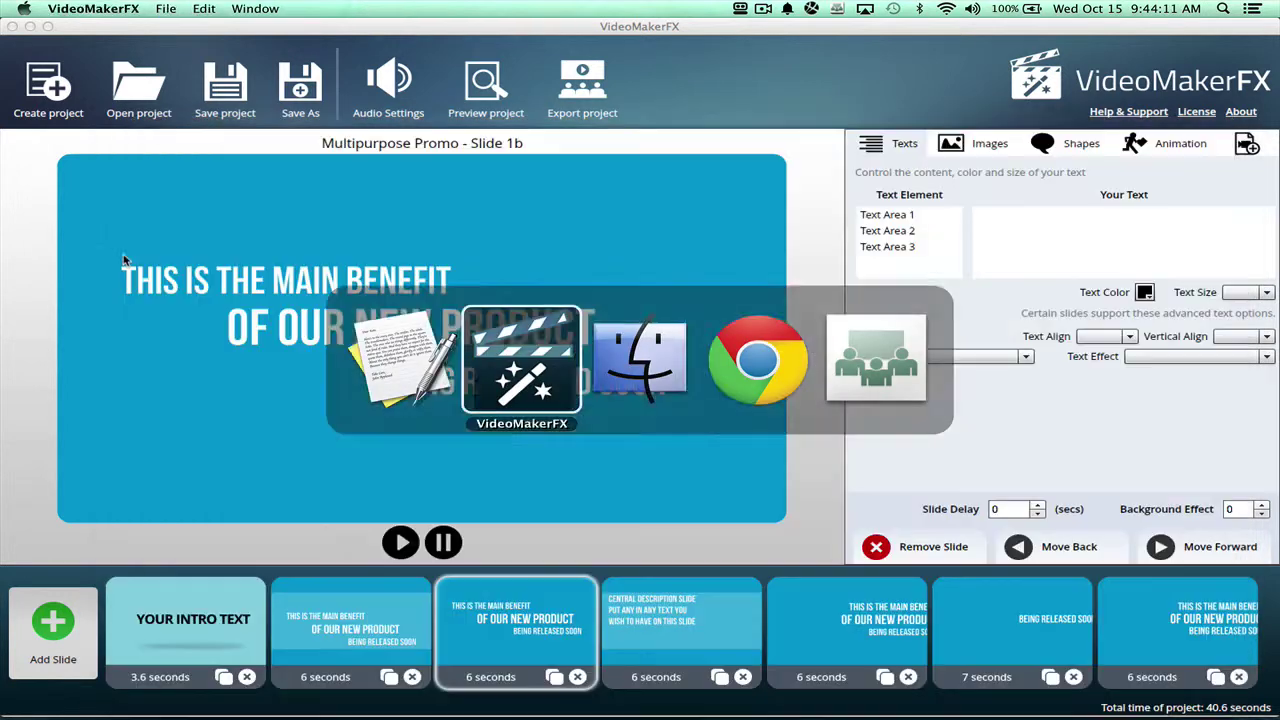
Replace Text Area 1 of Slide 1b with the copied line and trim it to "Many have tried"
left_click(887, 214)
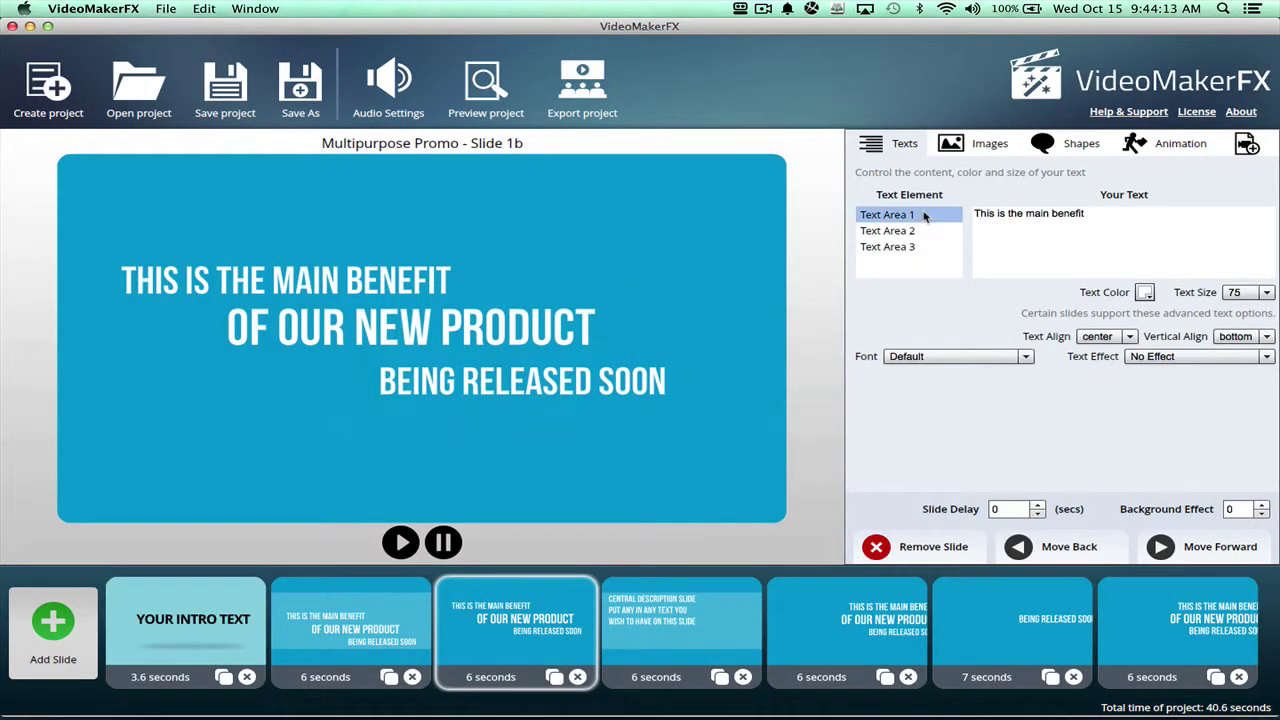
left_click(1120, 222)
left_click_drag(1088, 214, 965, 209)
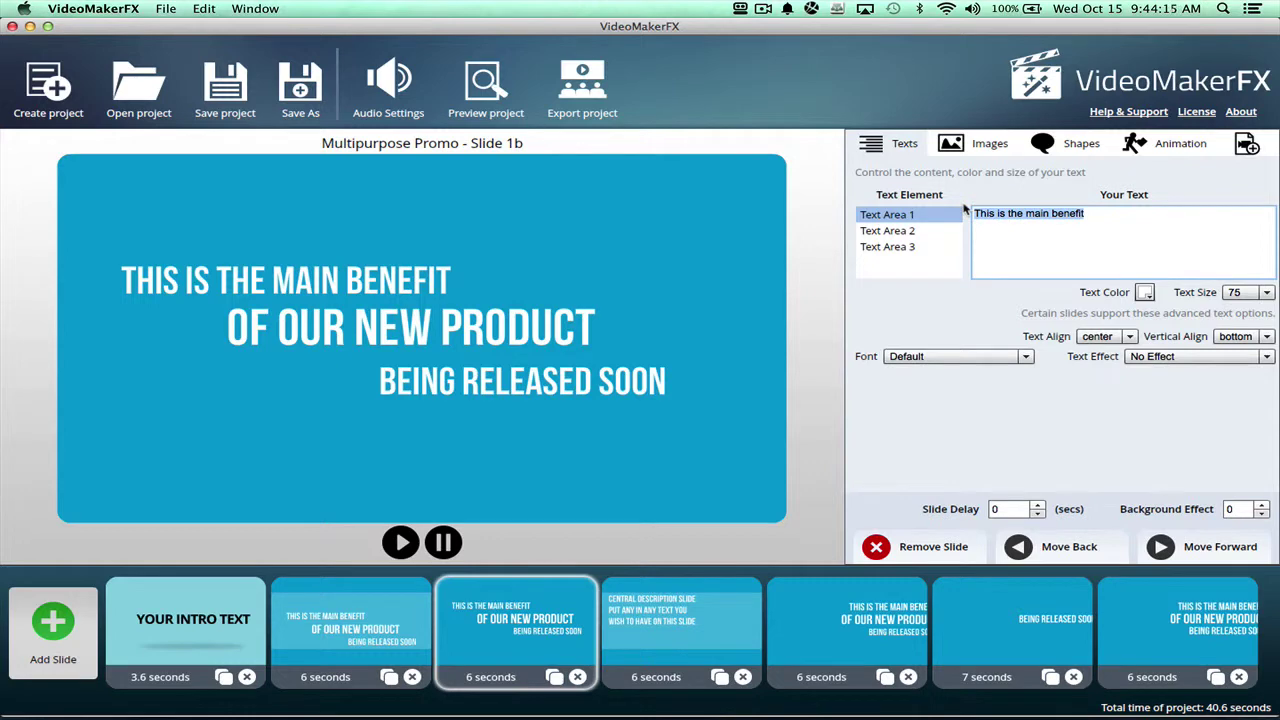
key("super+v")
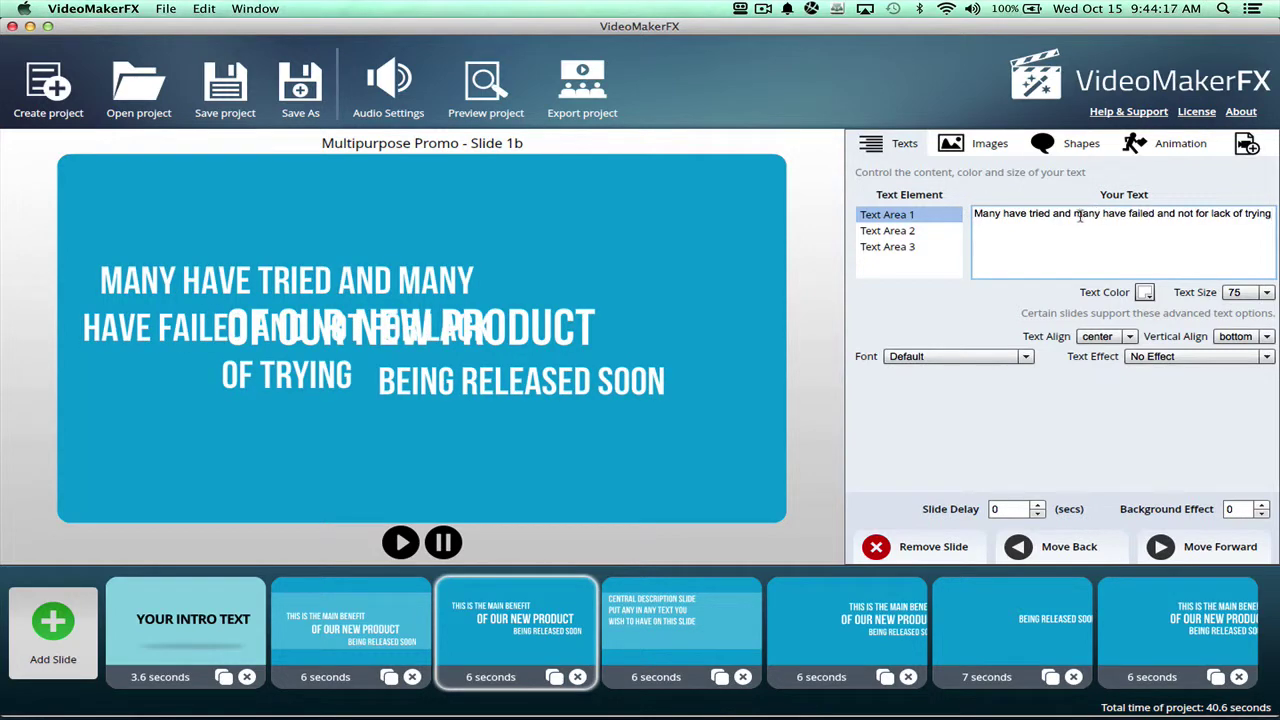
left_click_drag(1052, 214, 1116, 215)
left_click_drag(1110, 263, 1110, 263)
key("BackSpace")
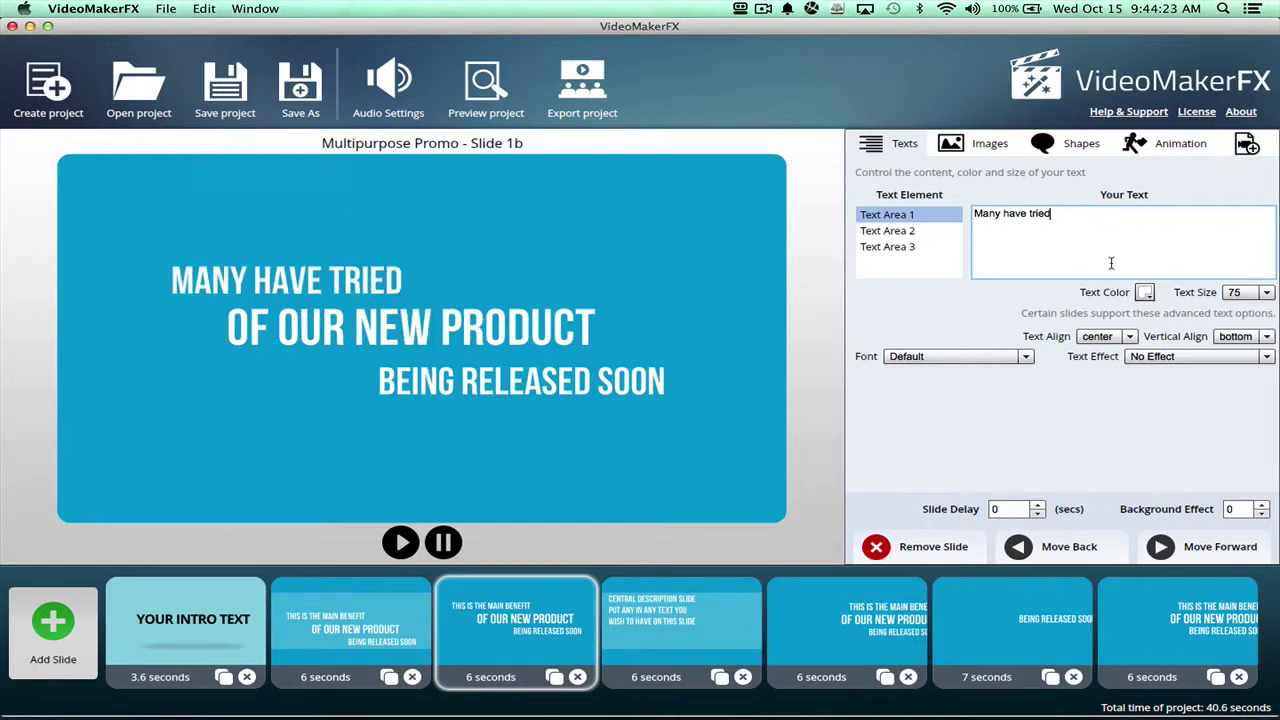
Replace Text Area 2 of Slide 1b with the copied line and trim it to "and many have failed"
left_click(928, 238)
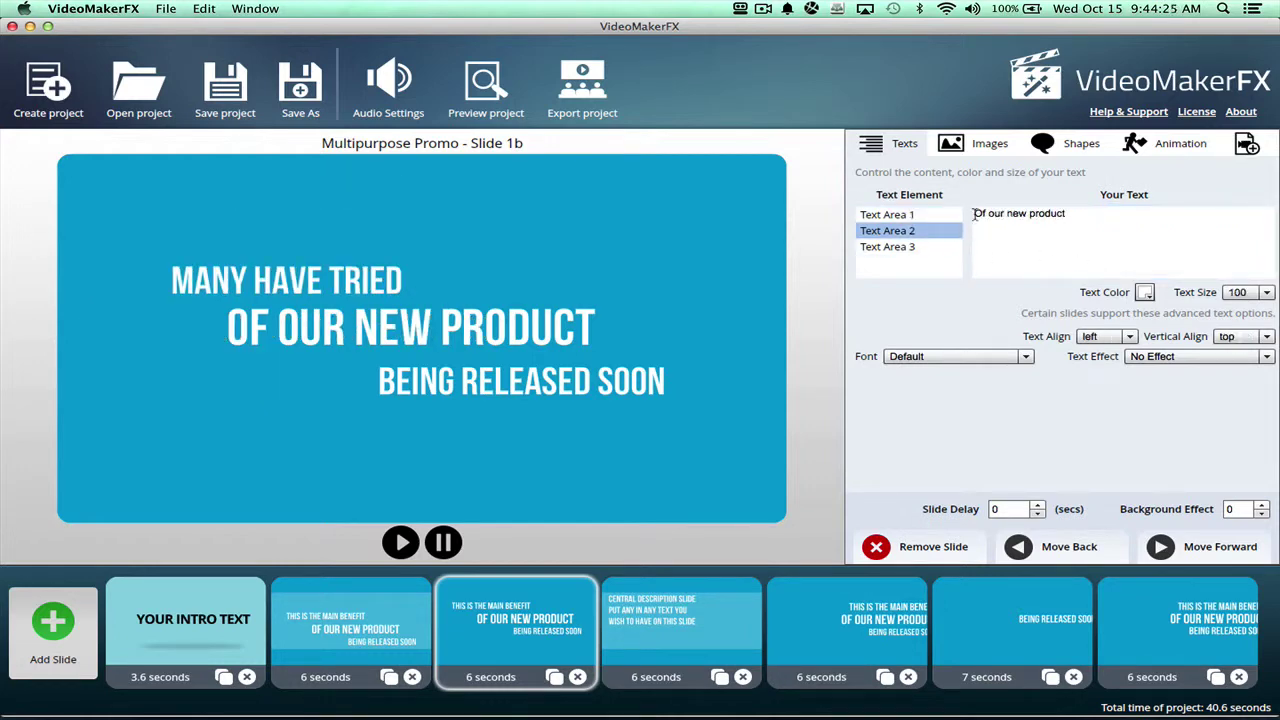
triple_click(1162, 220)
key("super+v")
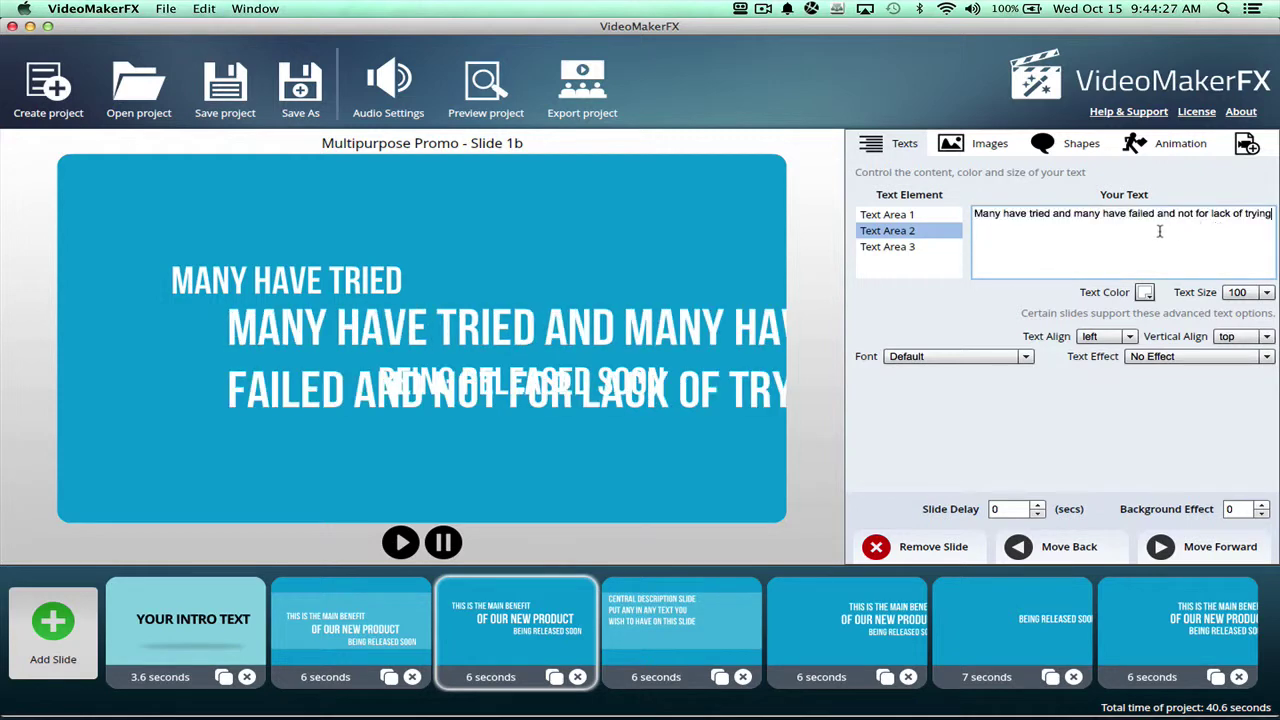
left_click_drag(1051, 213, 975, 176)
key("BackSpace")
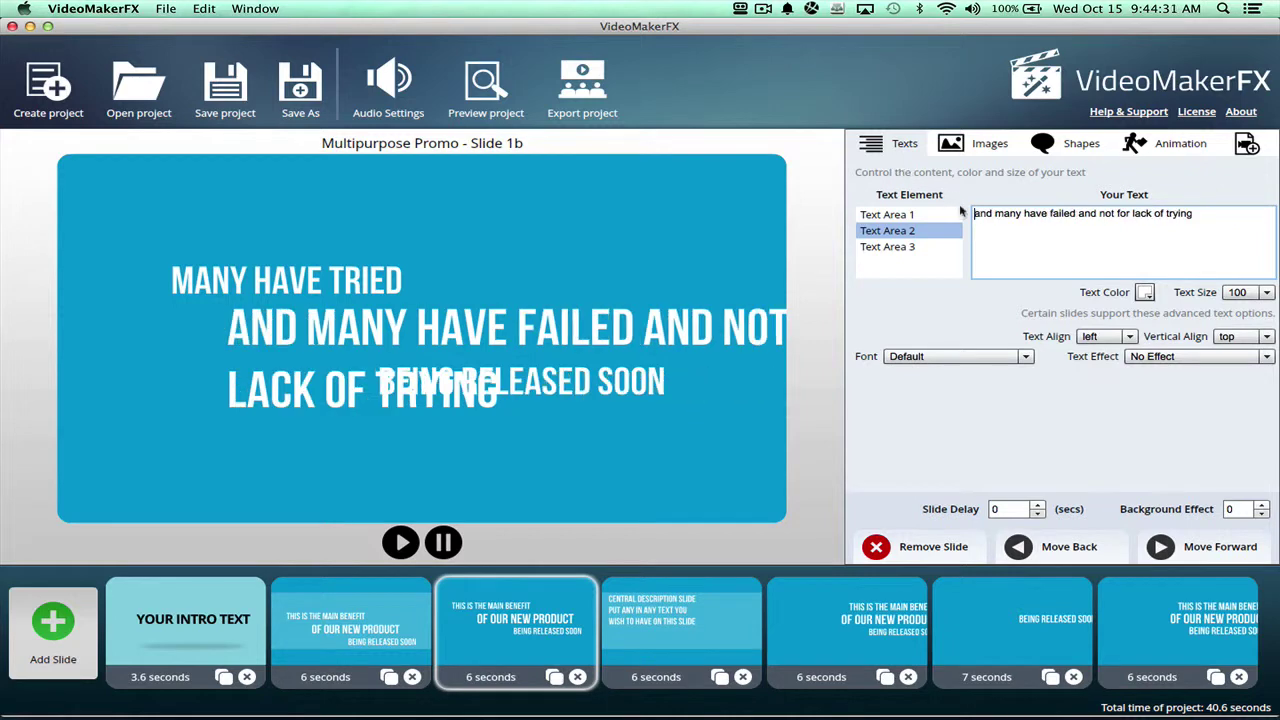
left_click_drag(1076, 213, 1180, 325)
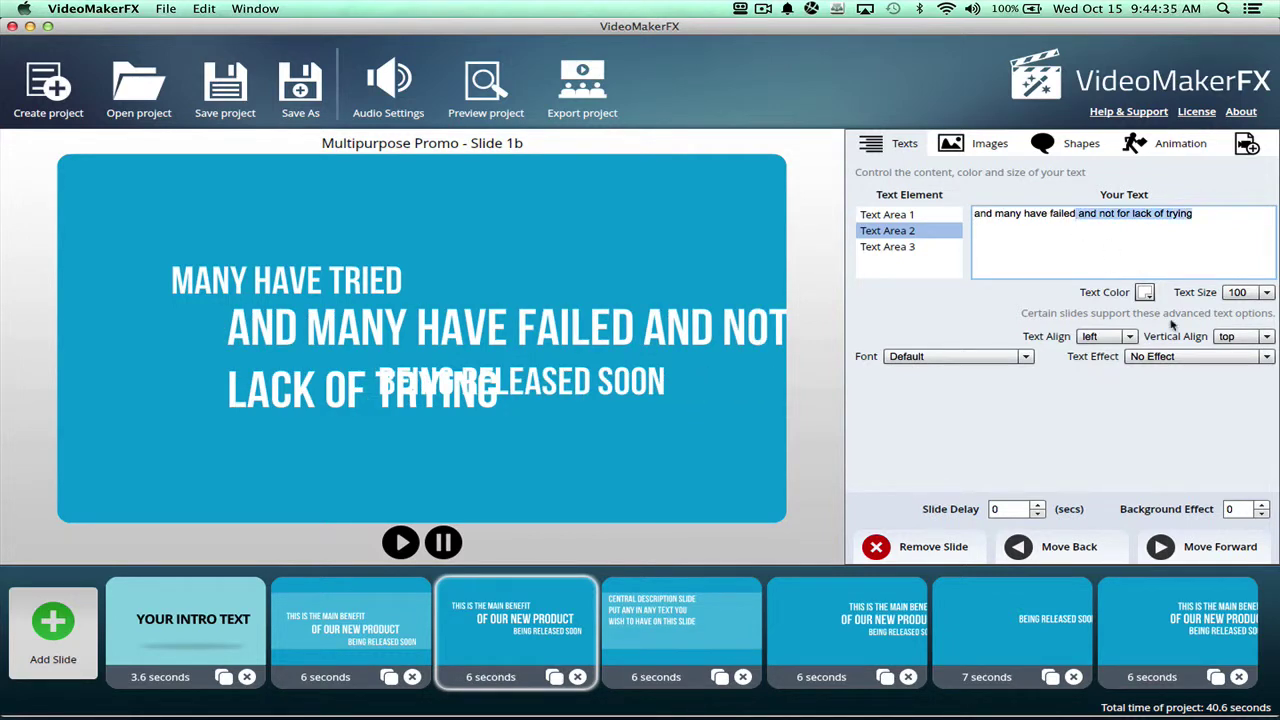
key("BackSpace")
Replace Text Area 3 of Slide 1b with the copied line and trim it to "and not for lack of trying"
left_click(918, 247)
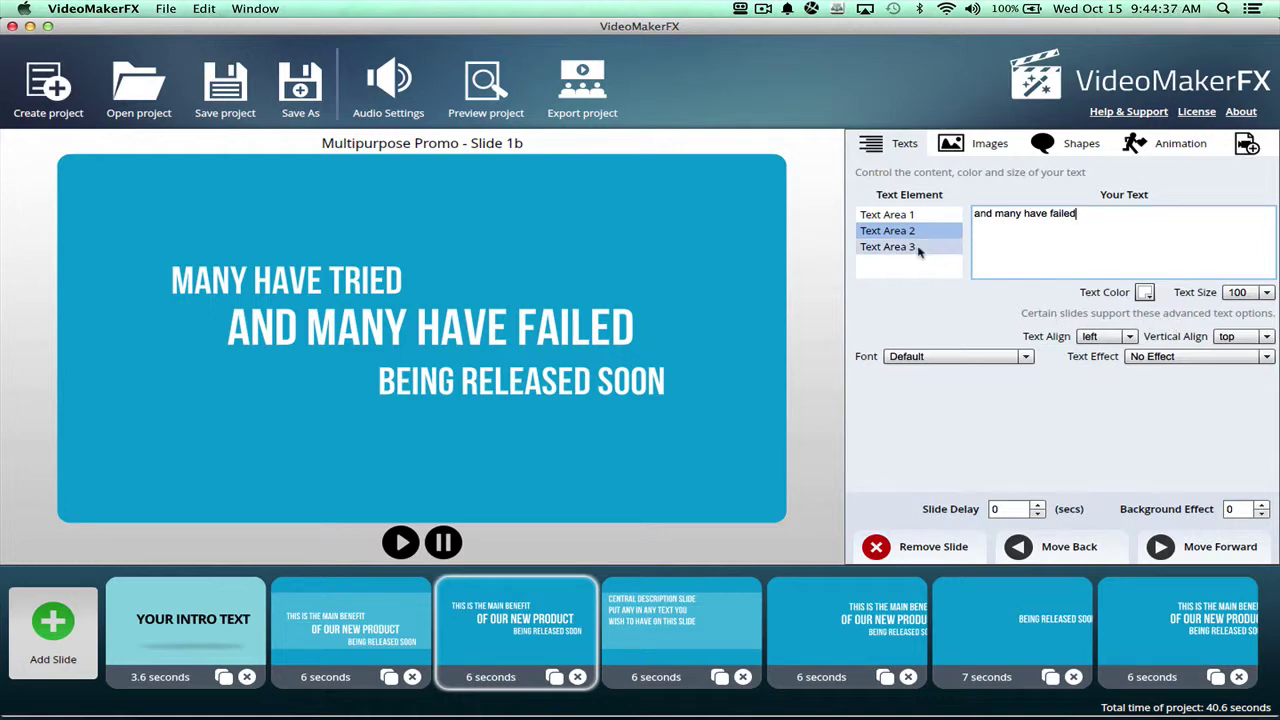
left_click(1078, 214)
left_click_drag(1078, 214, 1002, 214)
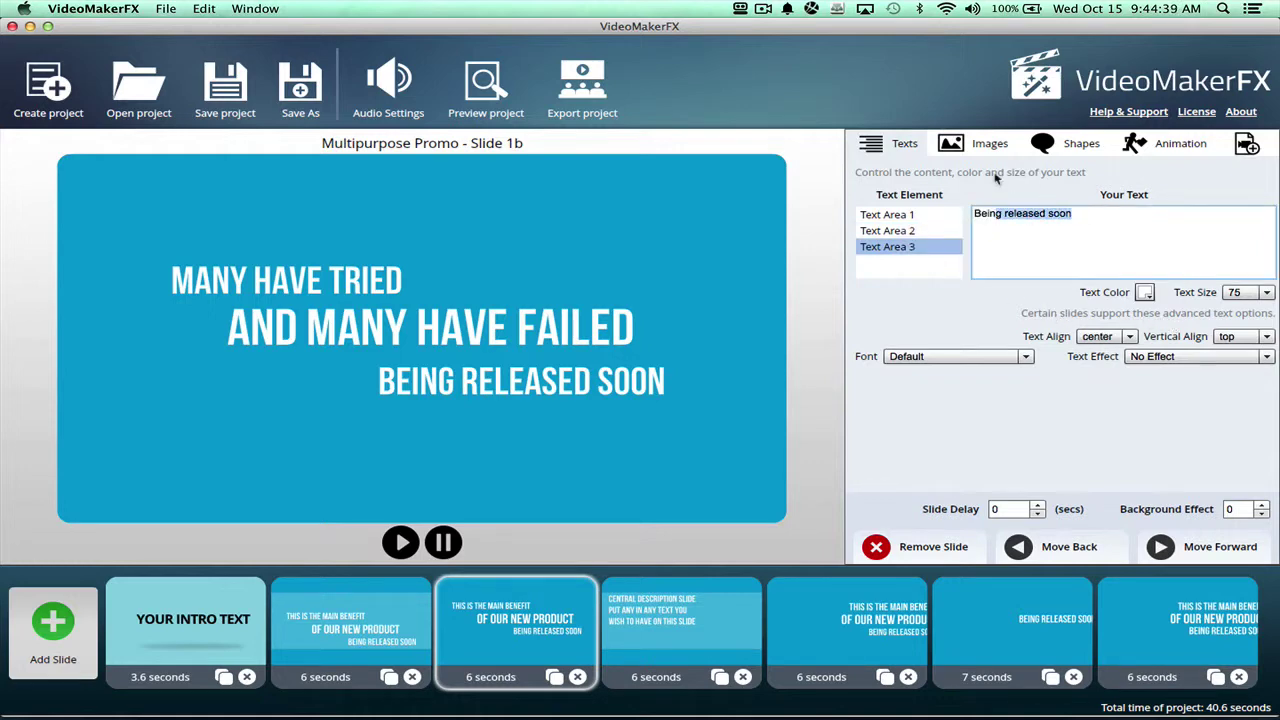
key("super+a")
key("super+v")
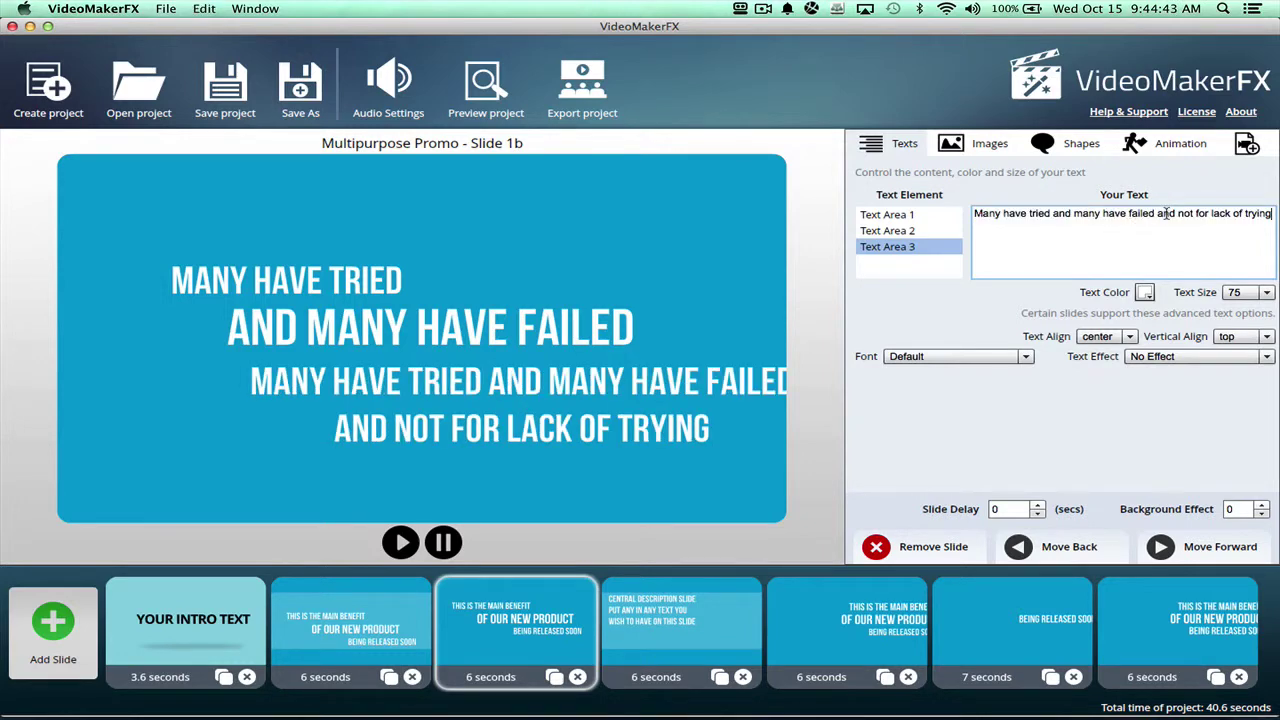
left_click_drag(1157, 214, 896, 150)
key("BackSpace")
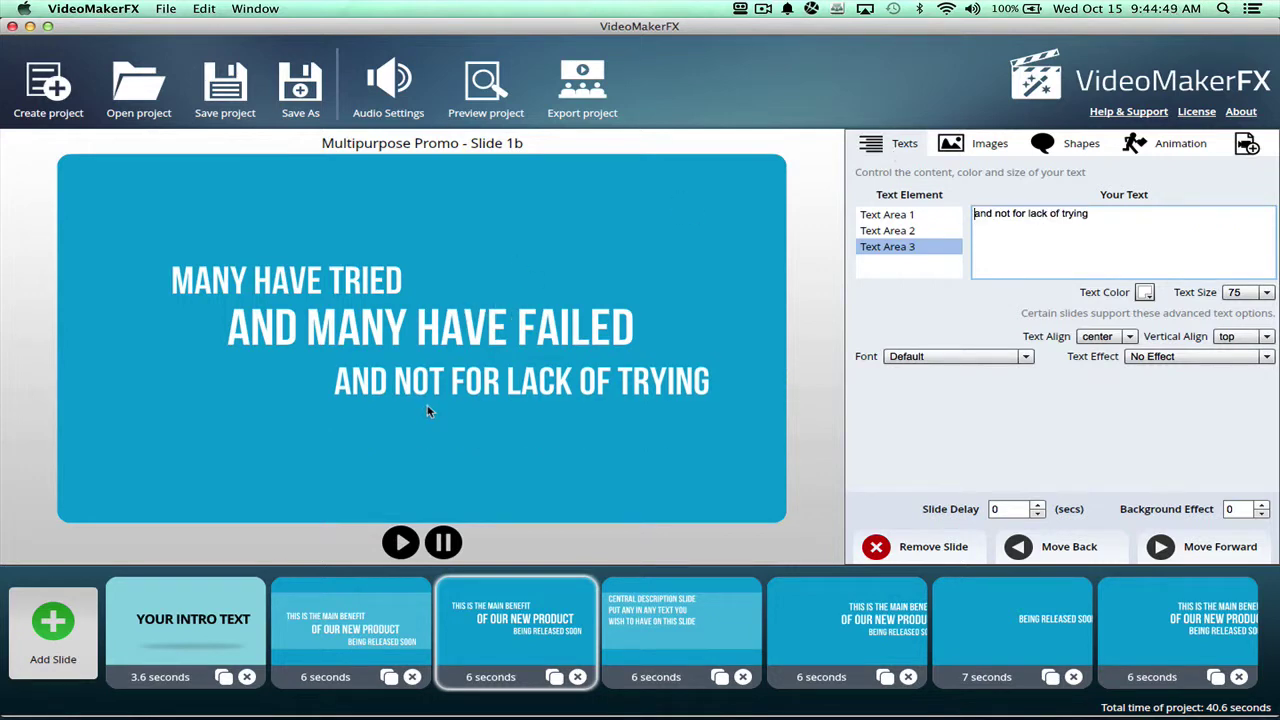
Review the three text areas of Slide 1b and play the slide's preview
left_click(918, 216)
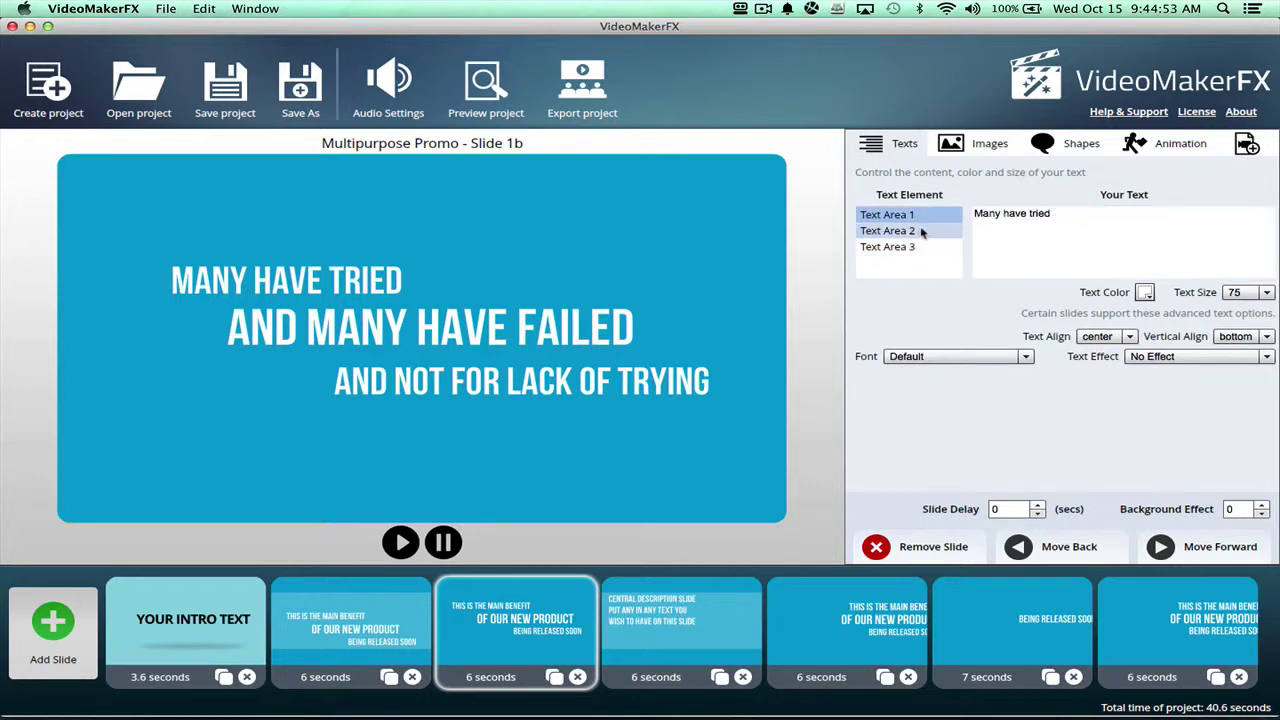
left_click(922, 231)
left_click(922, 248)
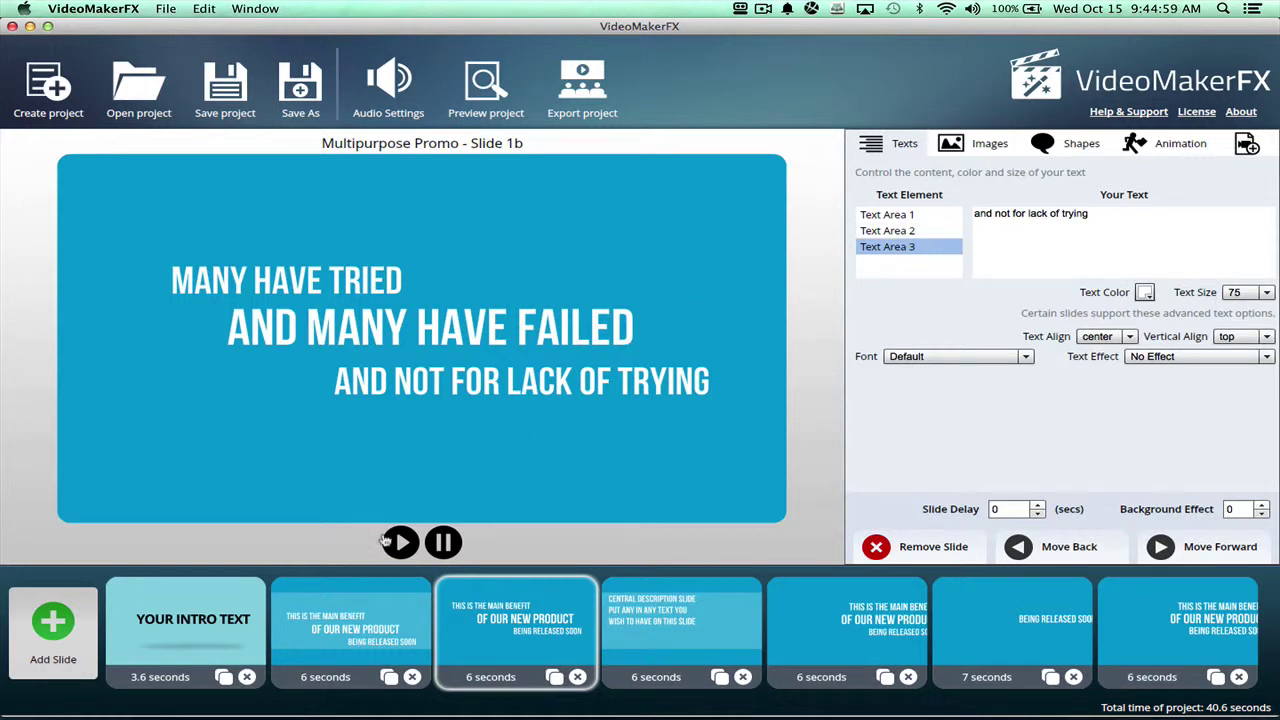
left_click(395, 543)
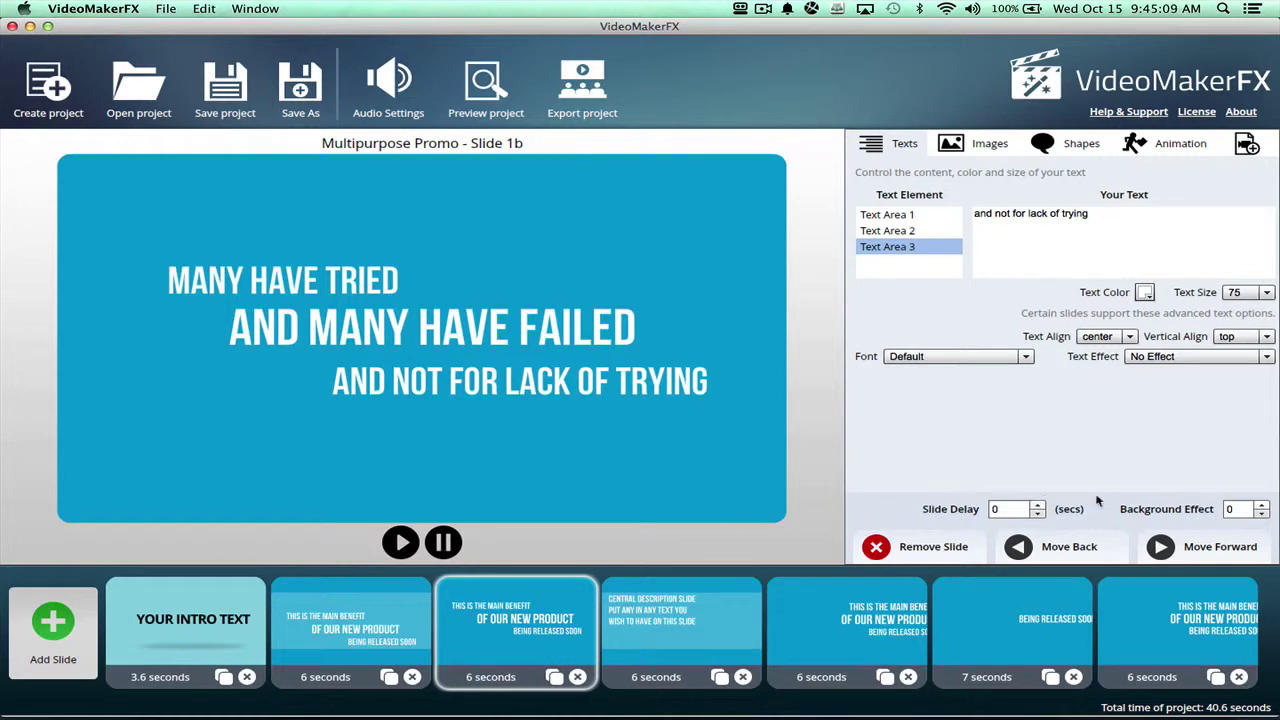
Browse the background effects for Slide 1b up to 20 and set the effect to 19
left_click(1262, 510)
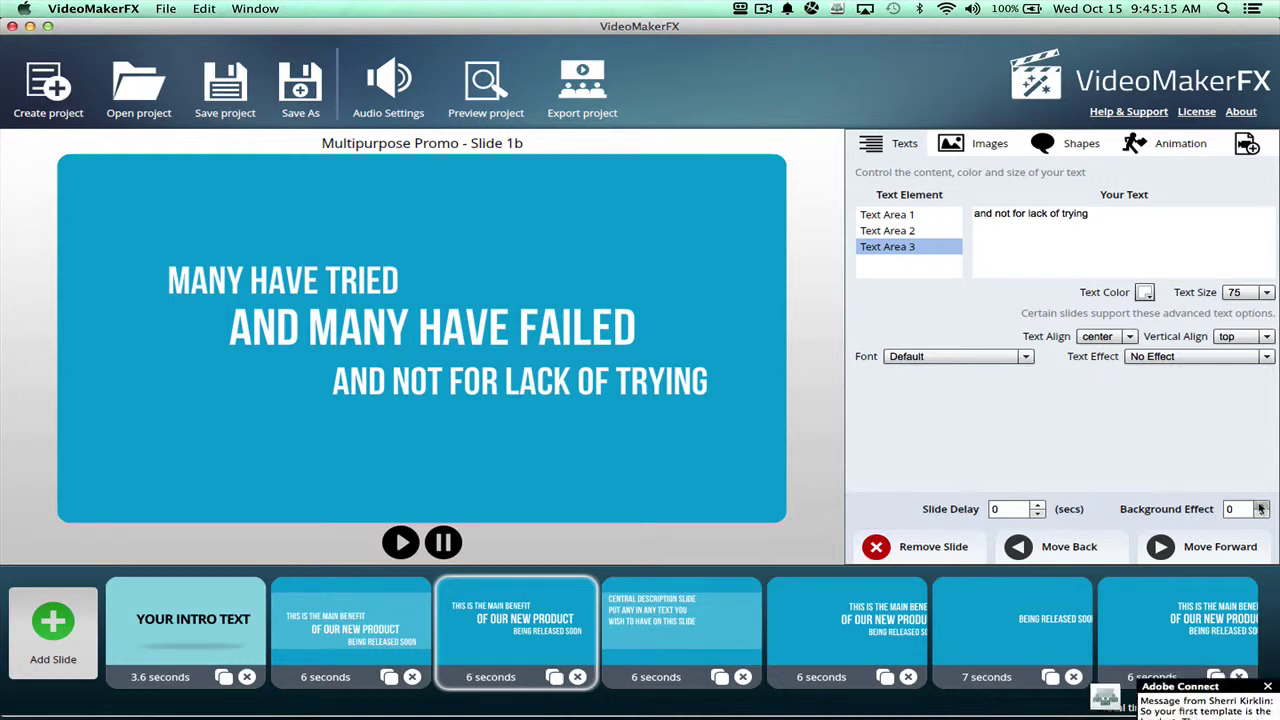
left_click(1260, 509)
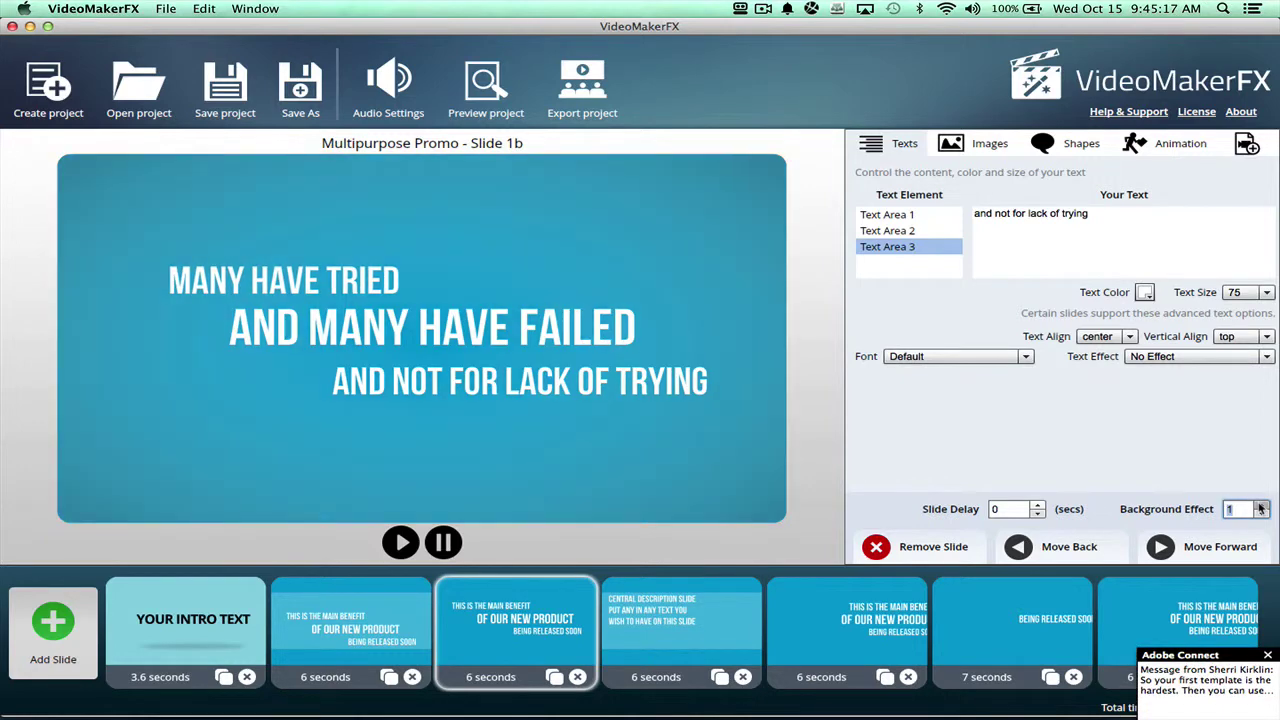
left_click(1260, 509)
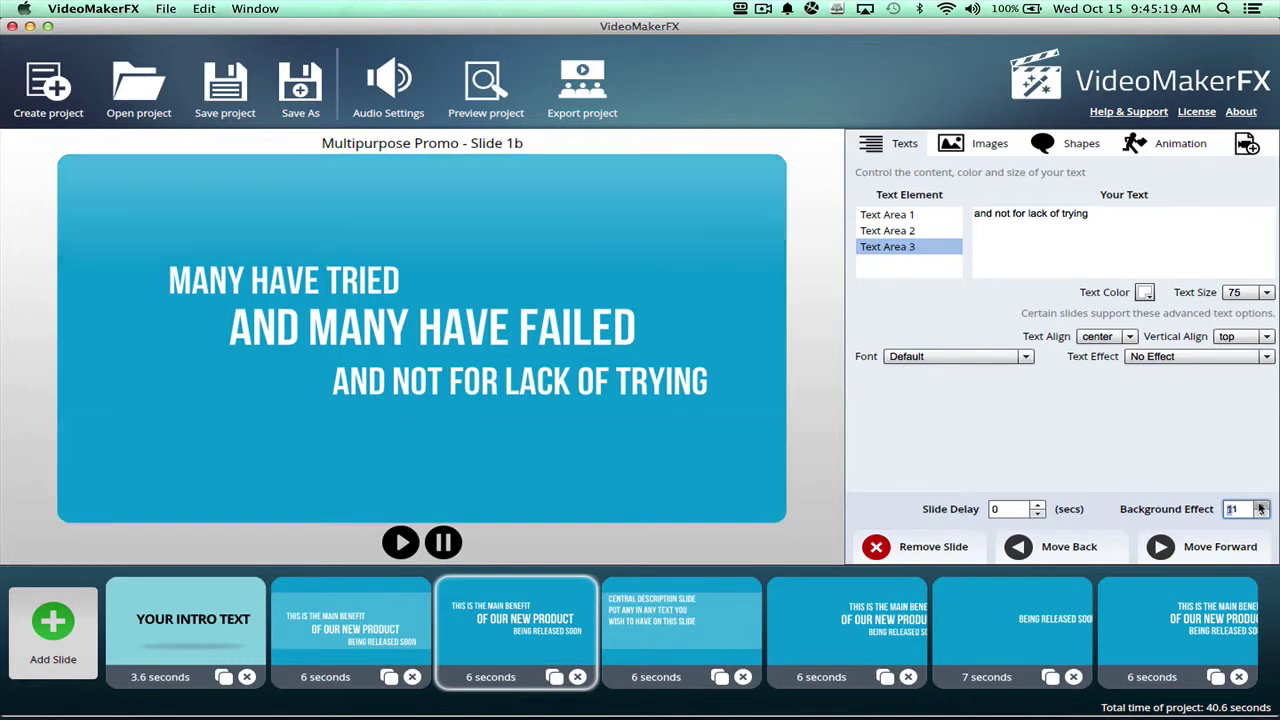
left_click(1260, 509)
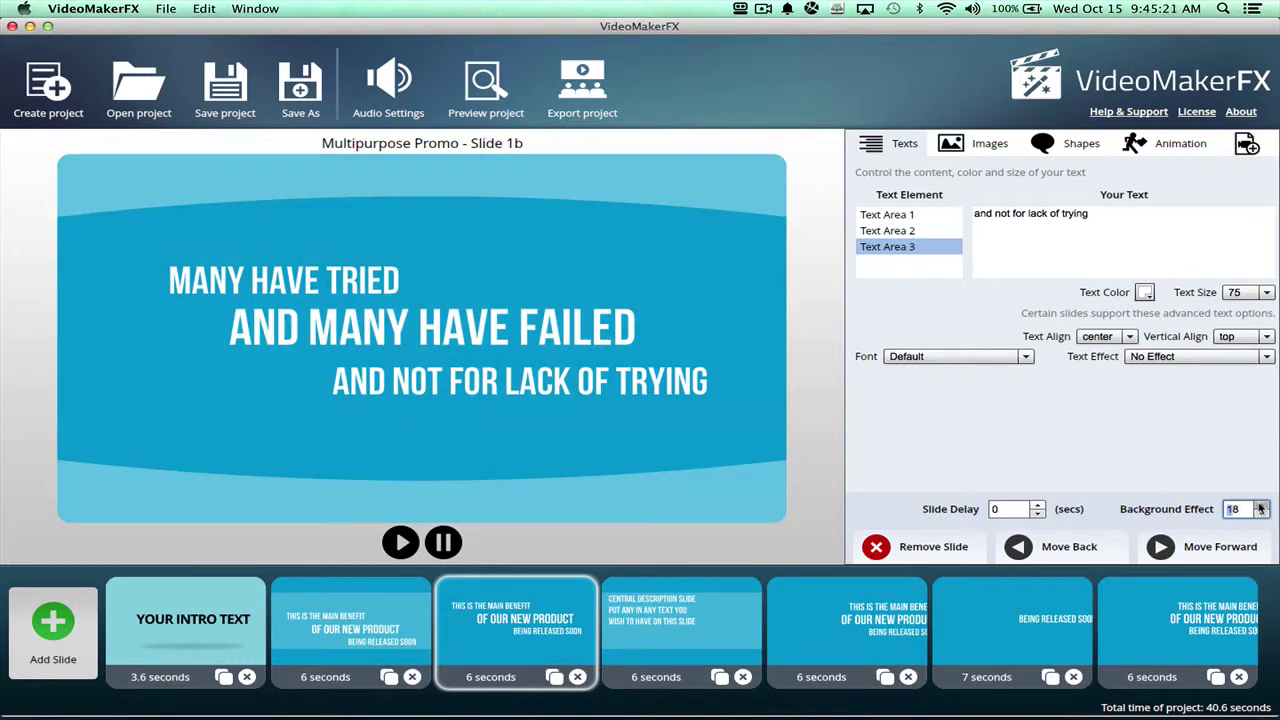
left_click(1260, 509)
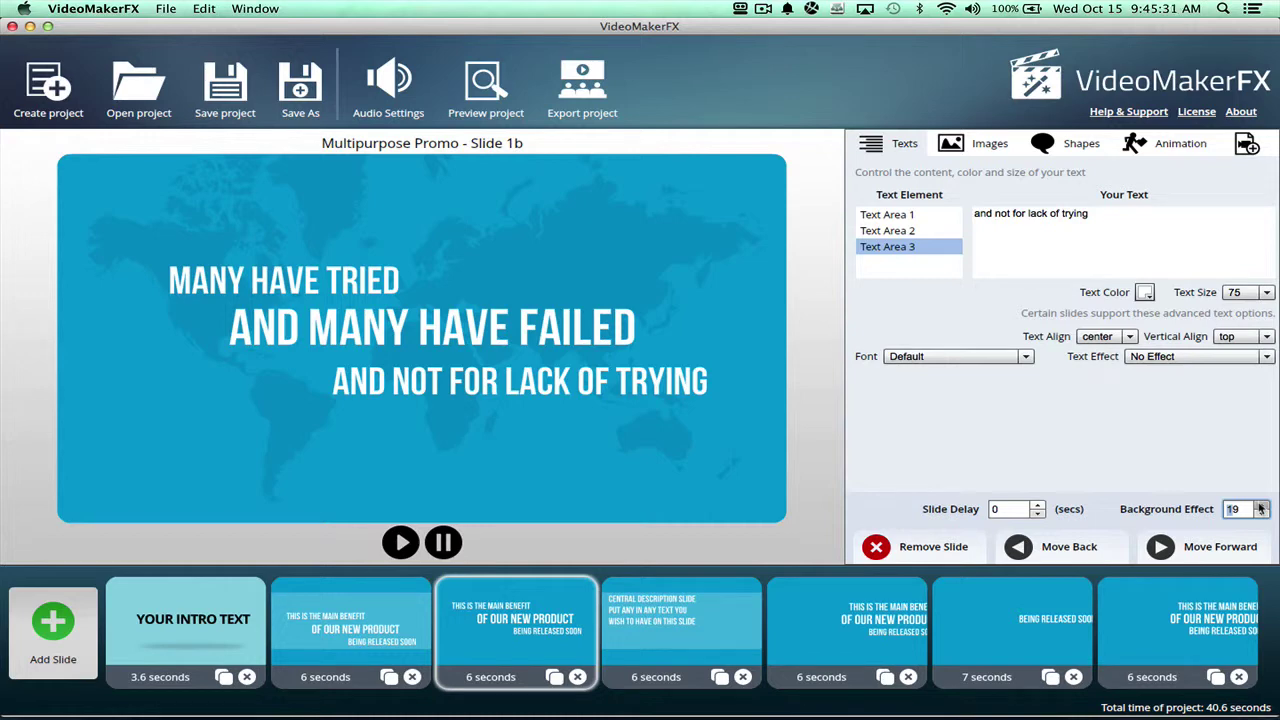
left_click(1260, 506)
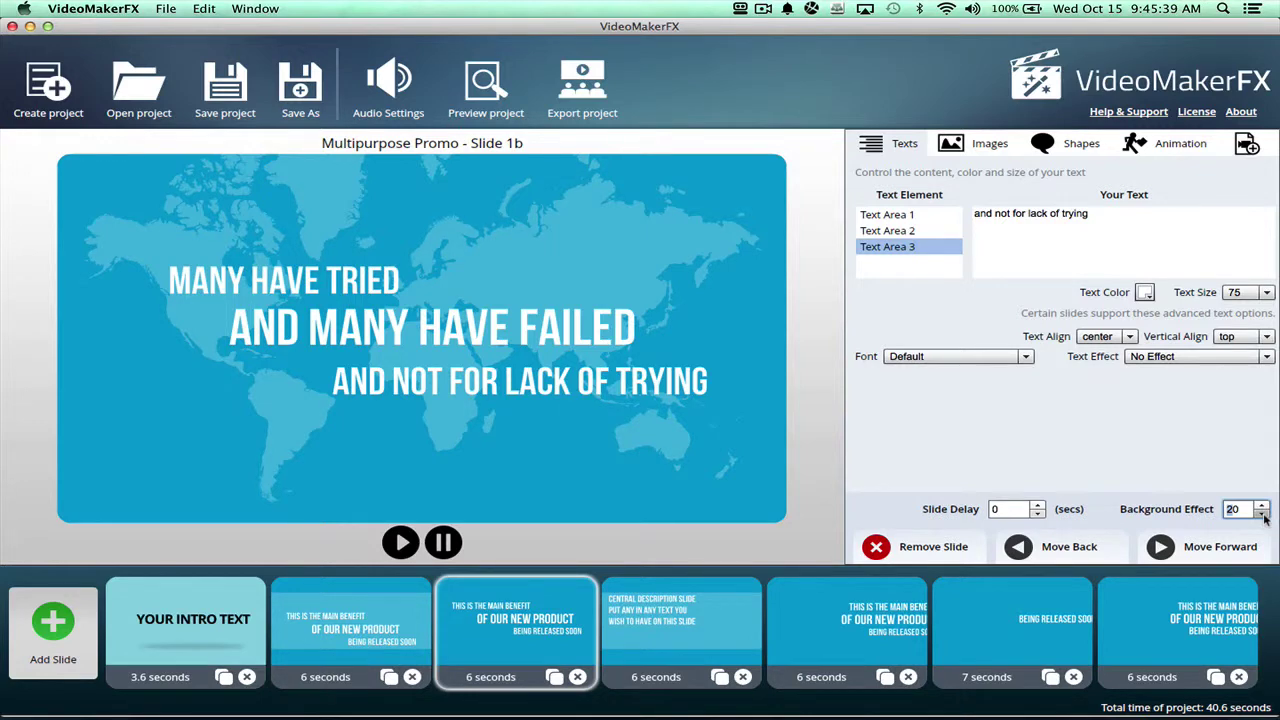
left_click(1262, 514)
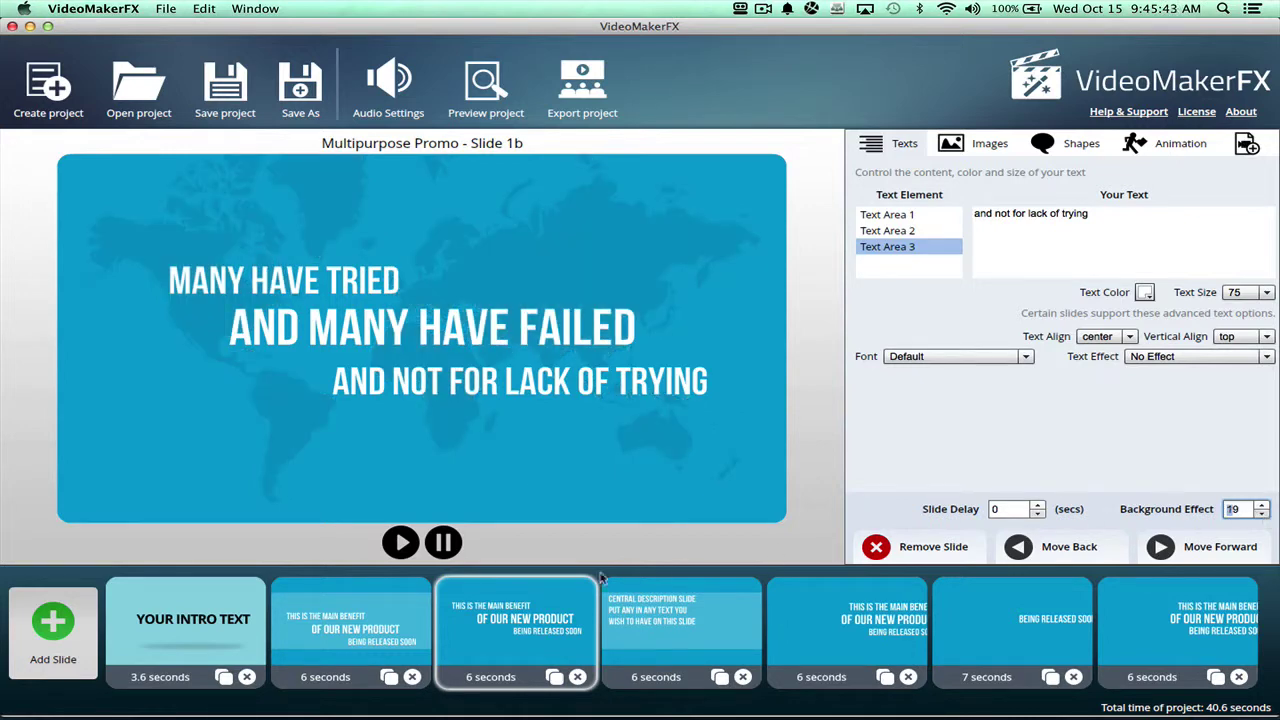
Set the background effect of Multipurpose Promo Slide 1a to 19
left_click(366, 610)
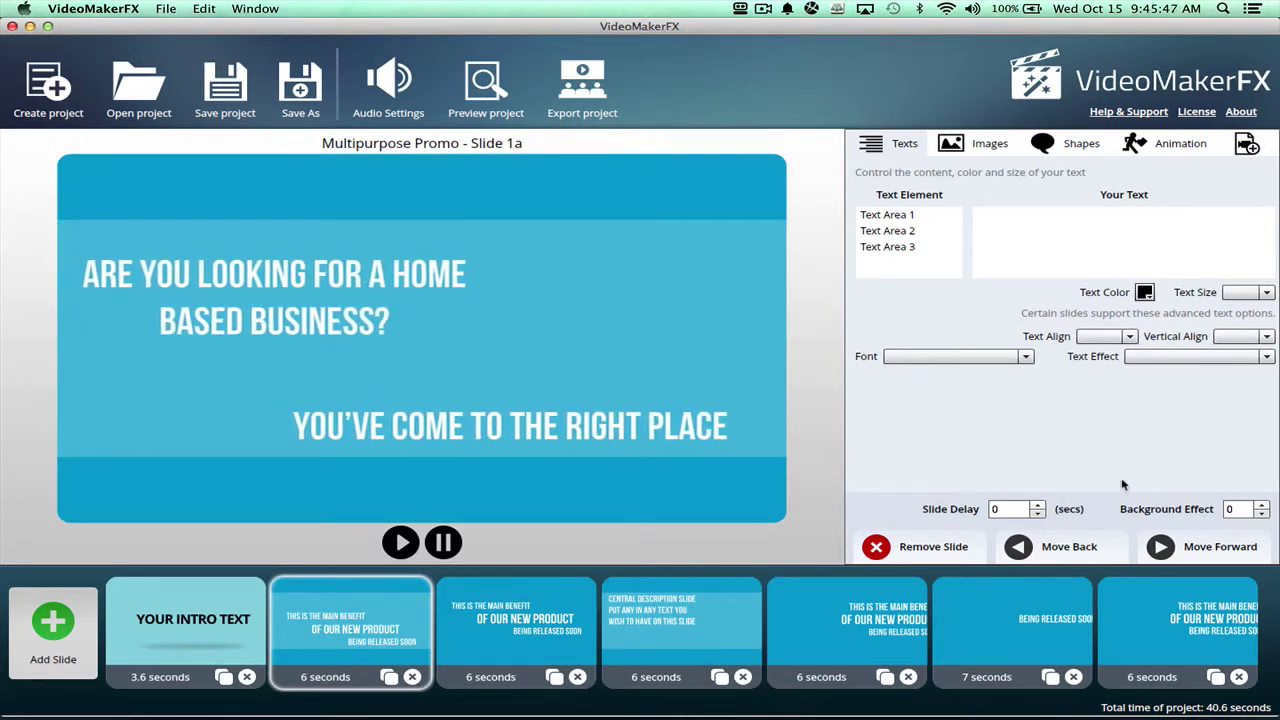
left_click(1262, 507)
left_click(1262, 507)
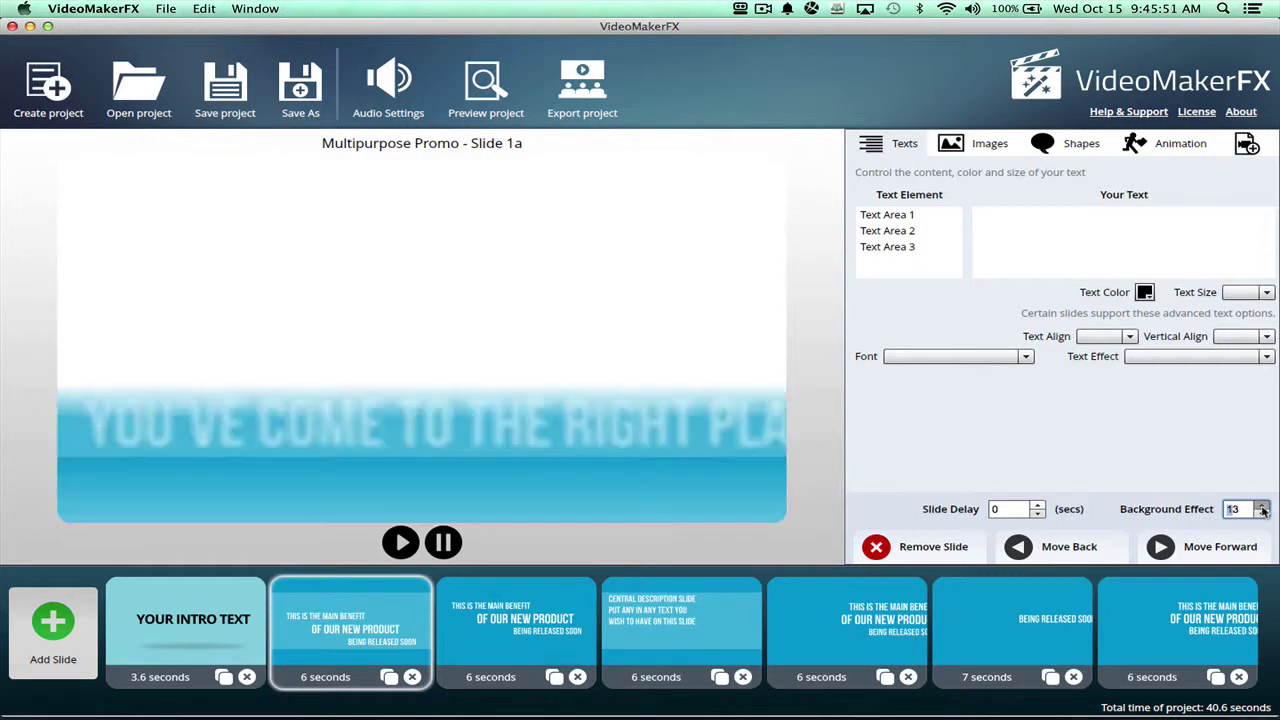
left_click(1262, 507)
left_click(1262, 507)
left_click(1262, 507)
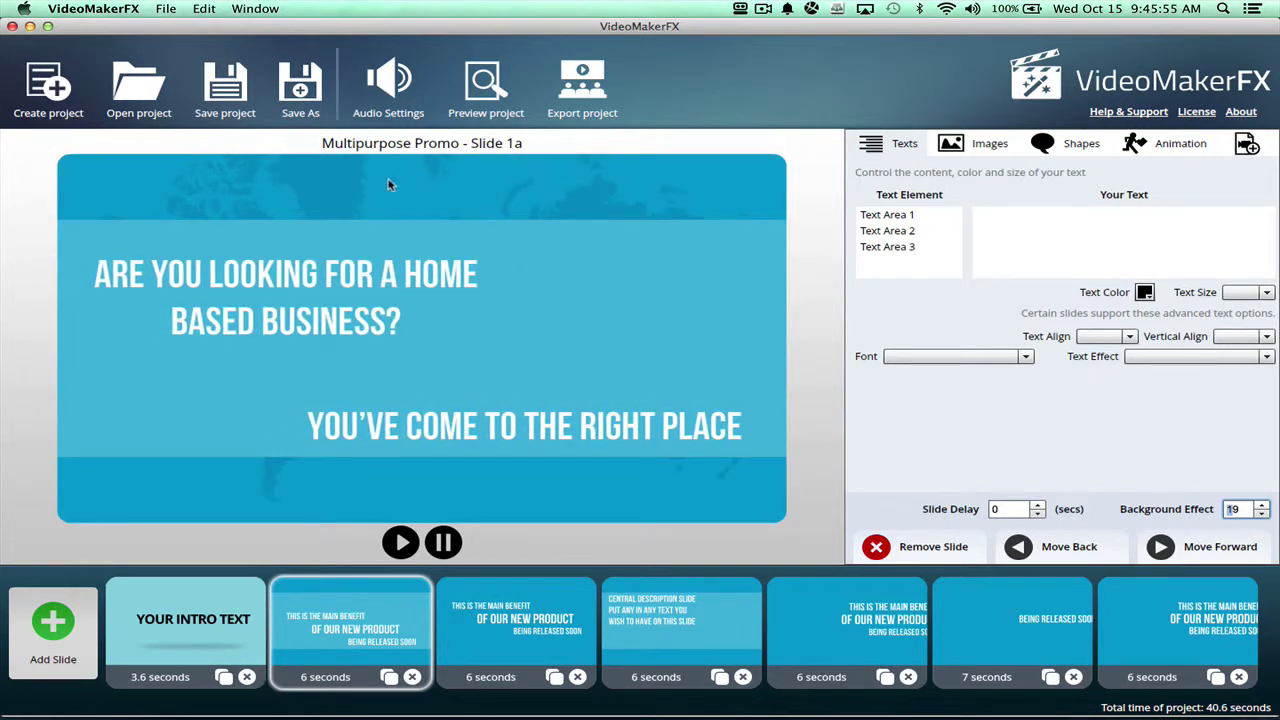
Copy "They didn't know how to drive traffic to their opportunity" from the TextEdit script and return to VideoMakerFX
left_click(703, 632)
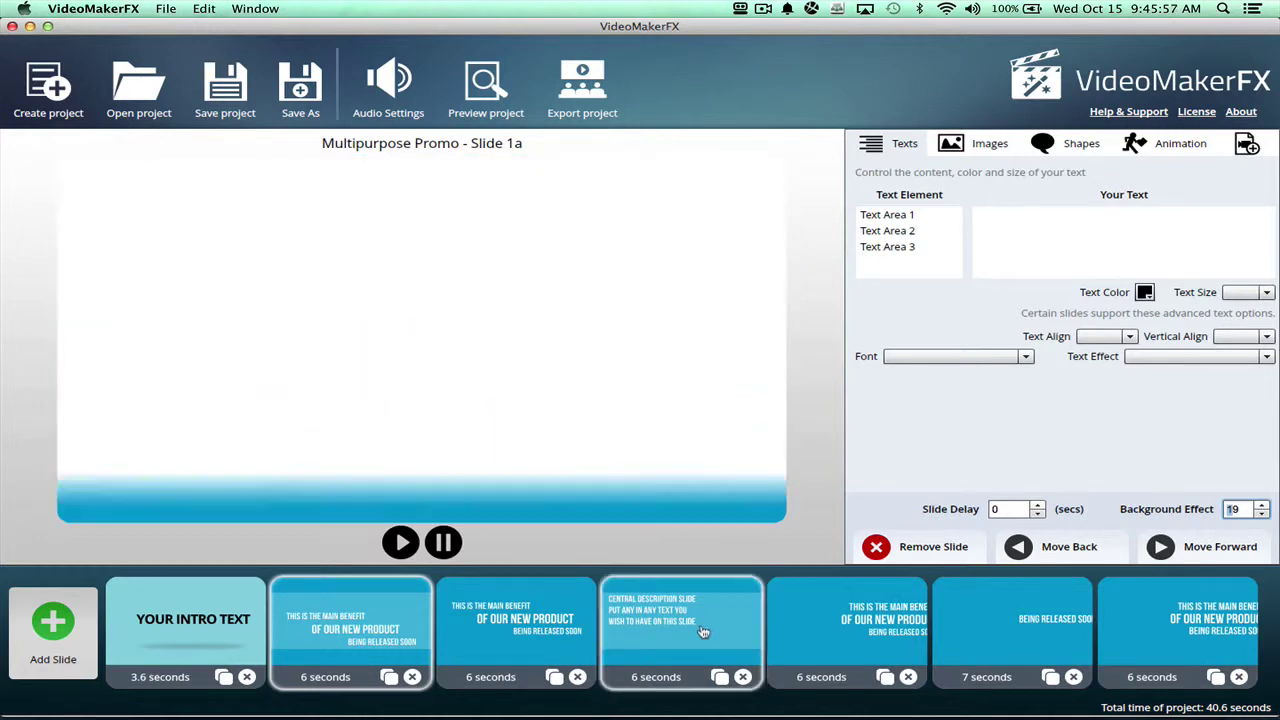
left_click(805, 634)
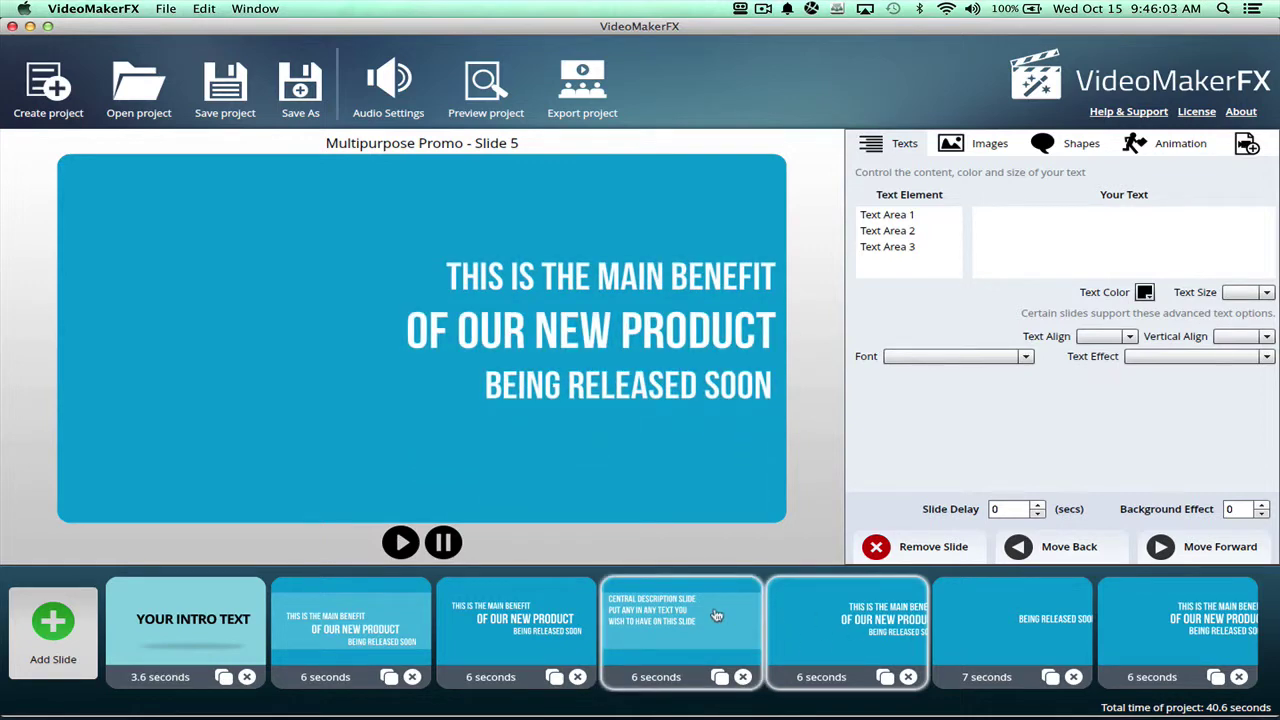
key("super+Tab")
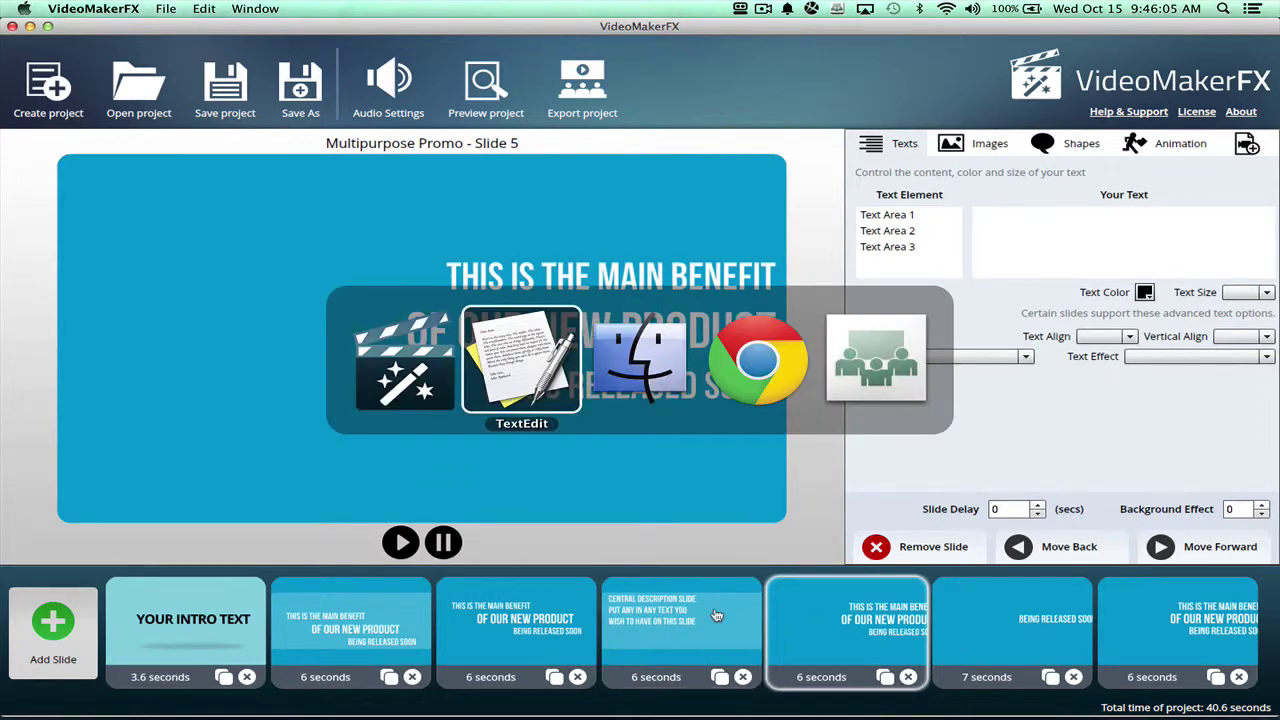
key("Left")
key("Down")
key("Down")
key("Down")
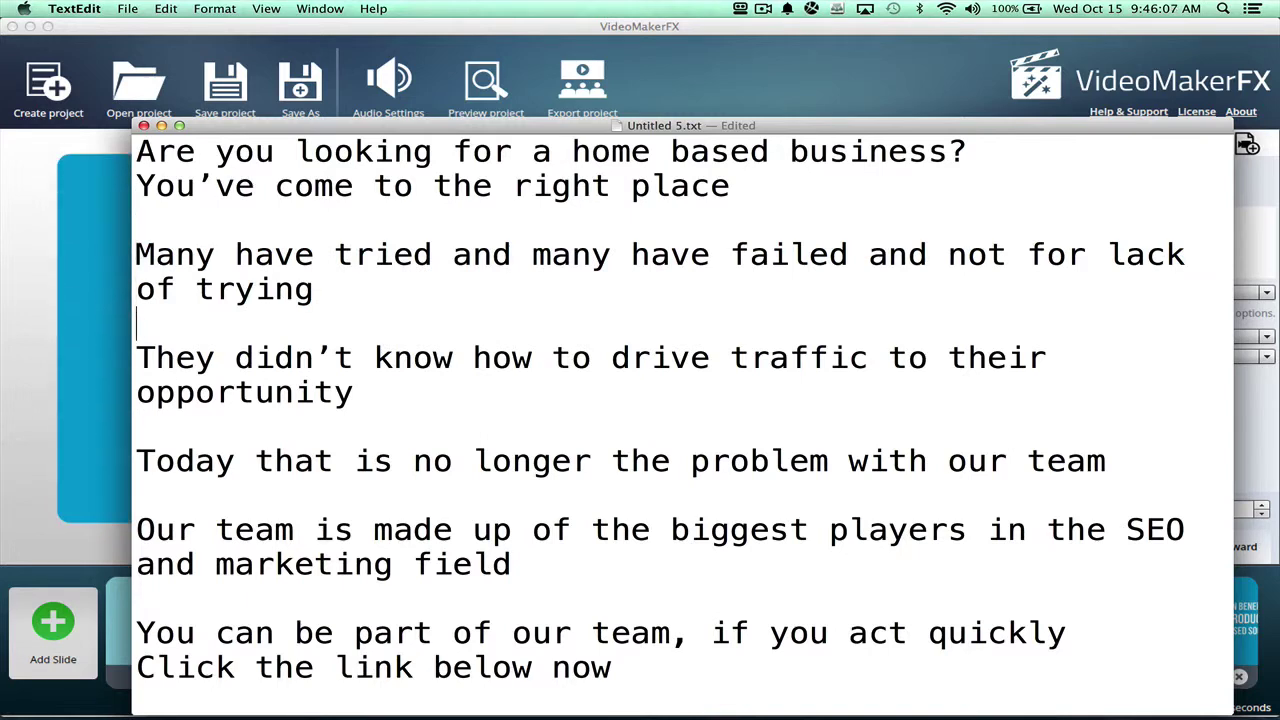
key("shift+Down")
key("shift+Down")
key("shift+Left")
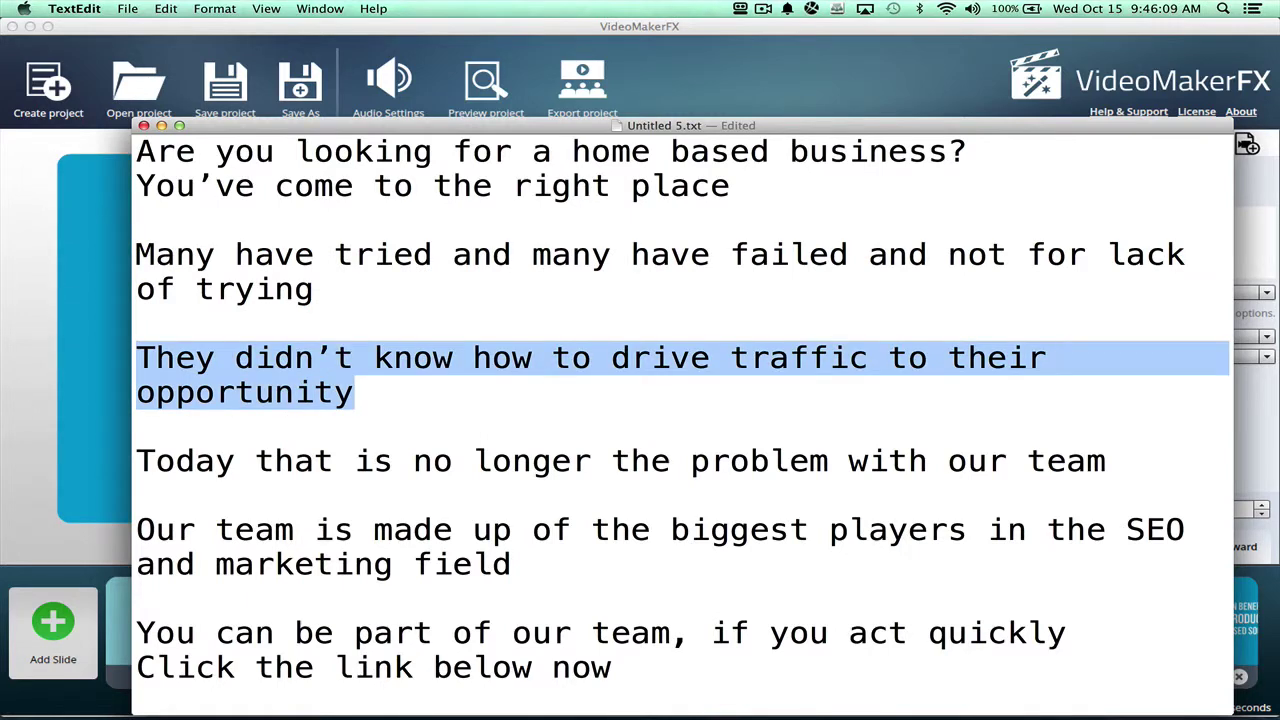
key("super+c")
key("super+Tab")
Replace all of Text Area 1 on Multipurpose Promo Slide 2 with the copied line
left_click(508, 594)
left_click(665, 622)
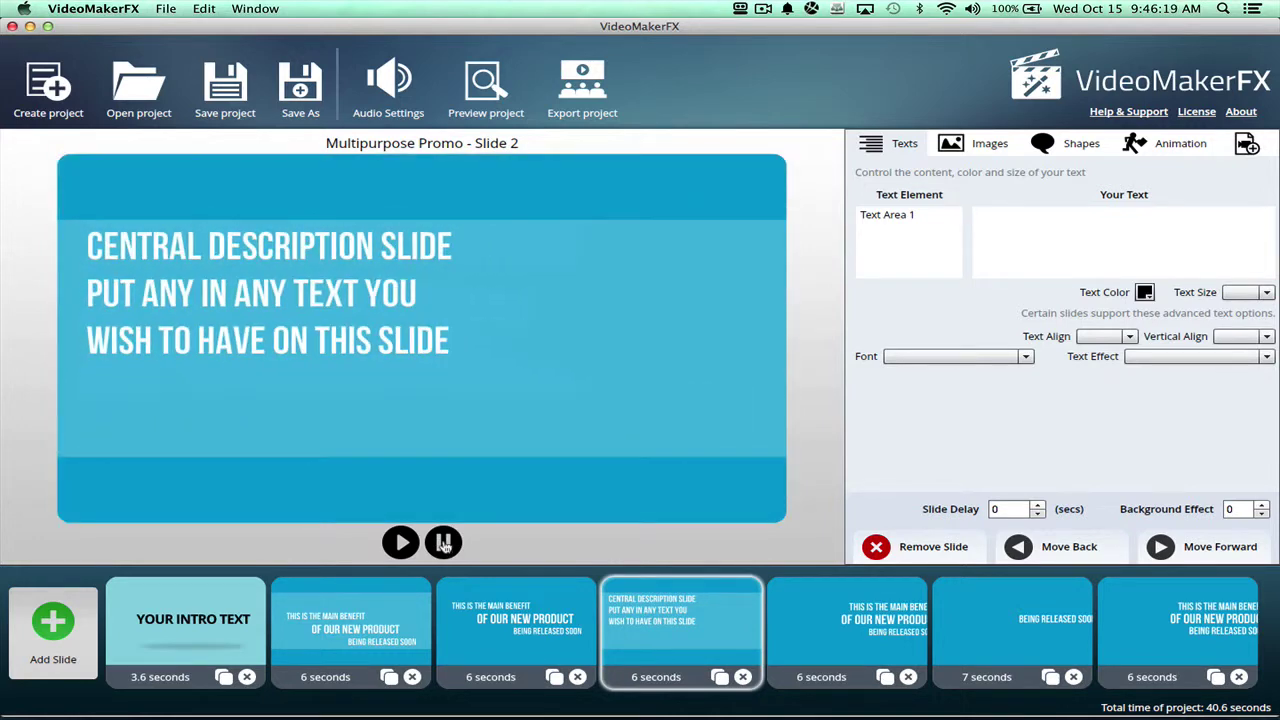
left_click(906, 215)
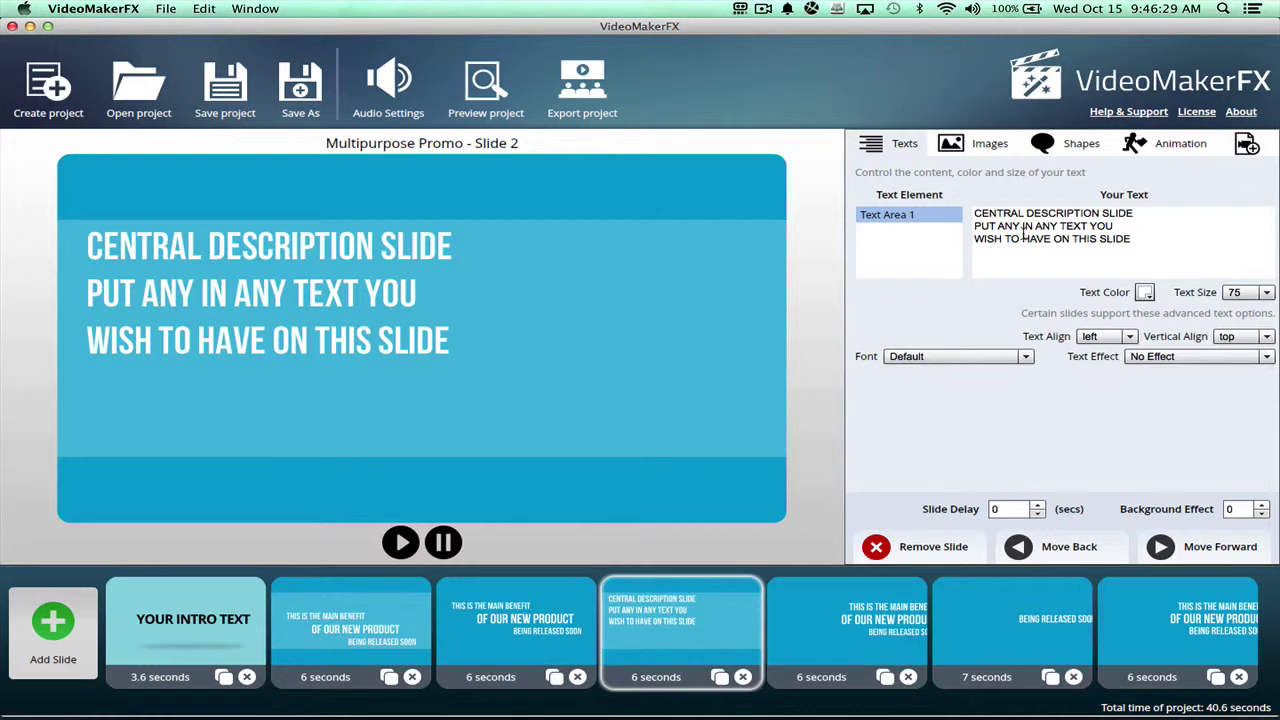
triple_click(1049, 227)
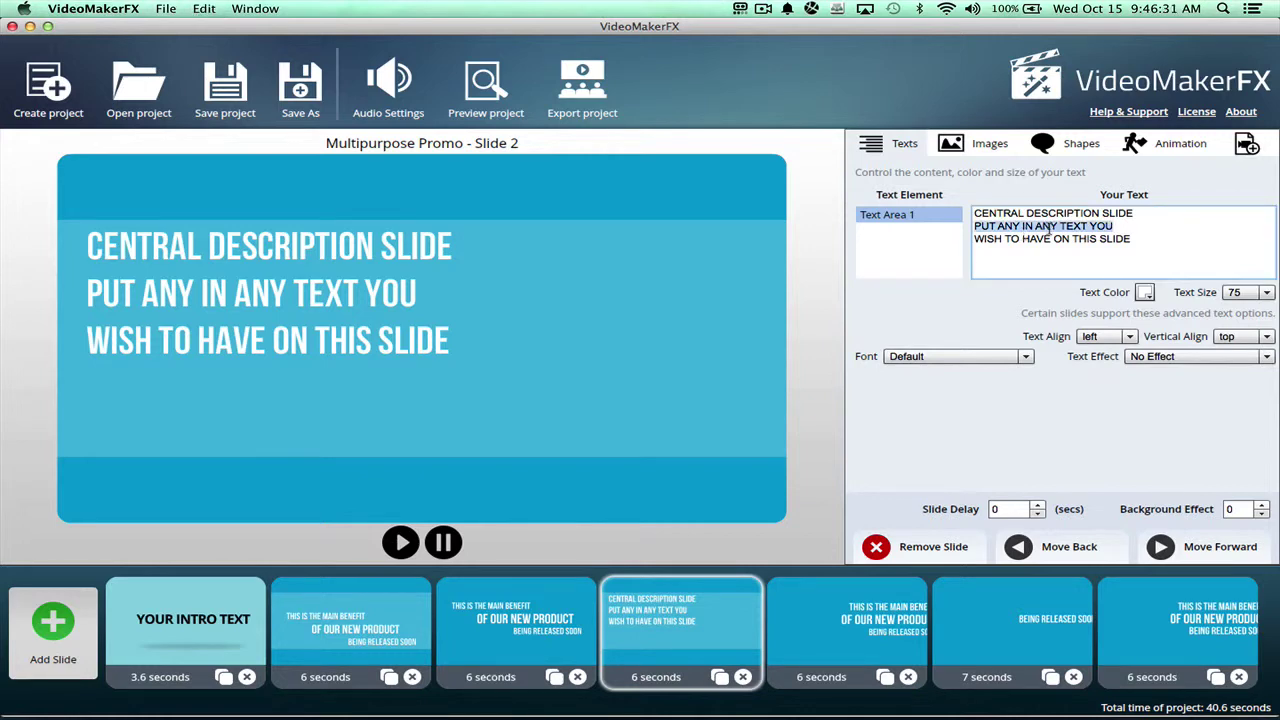
key("super+a")
key("super+v")
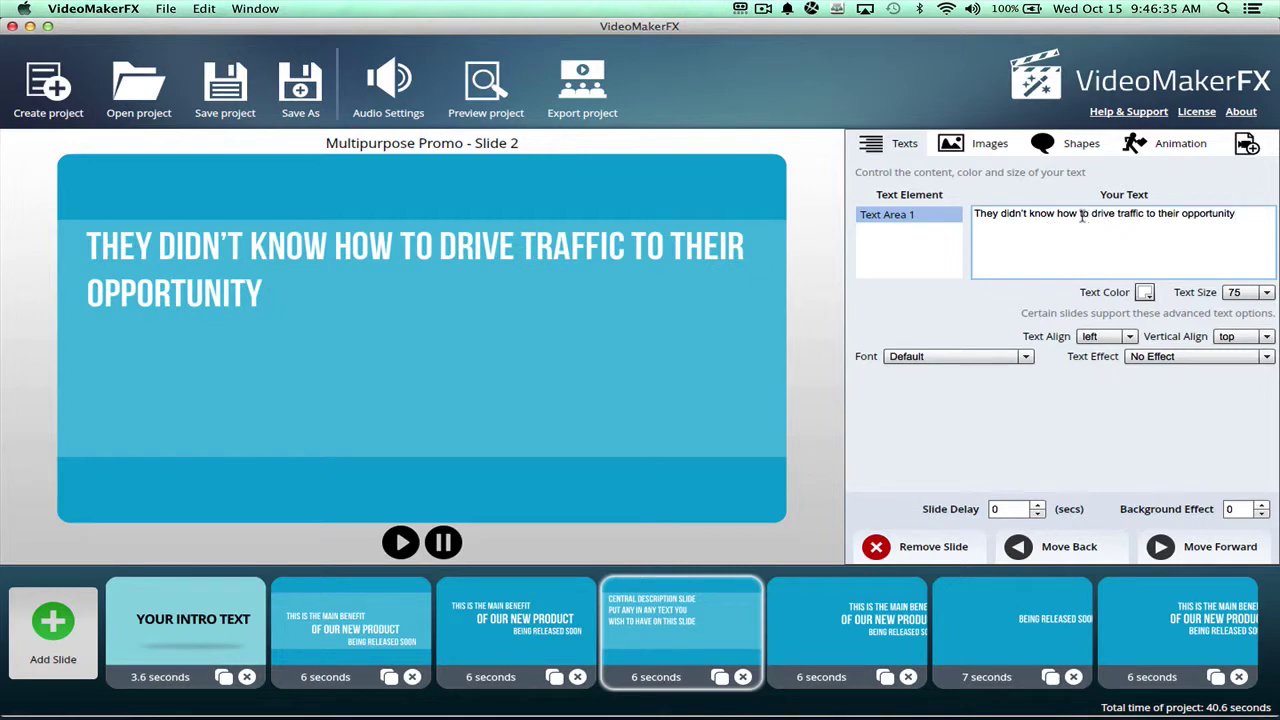
Break Slide 2's text after "how" and after "traffic", adding a blank line above "to their opportunity"
left_click(1077, 214)
key("Delete")
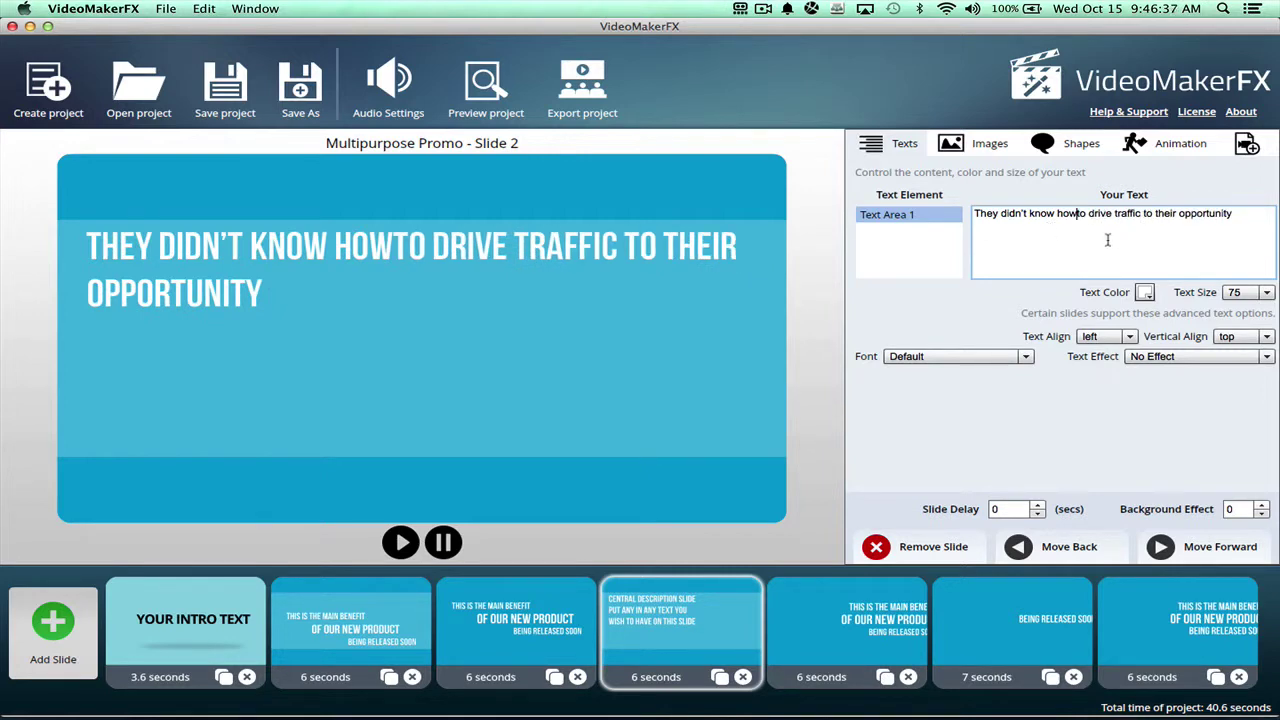
key("Return")
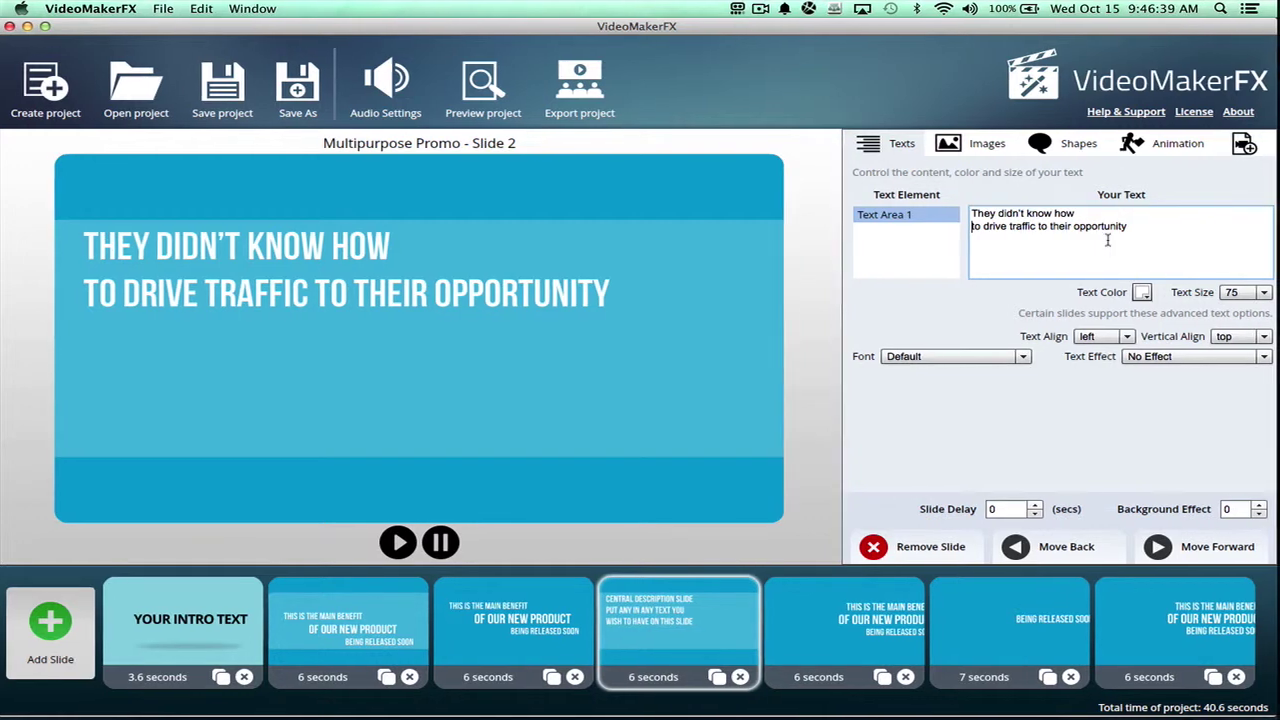
left_click(1043, 227)
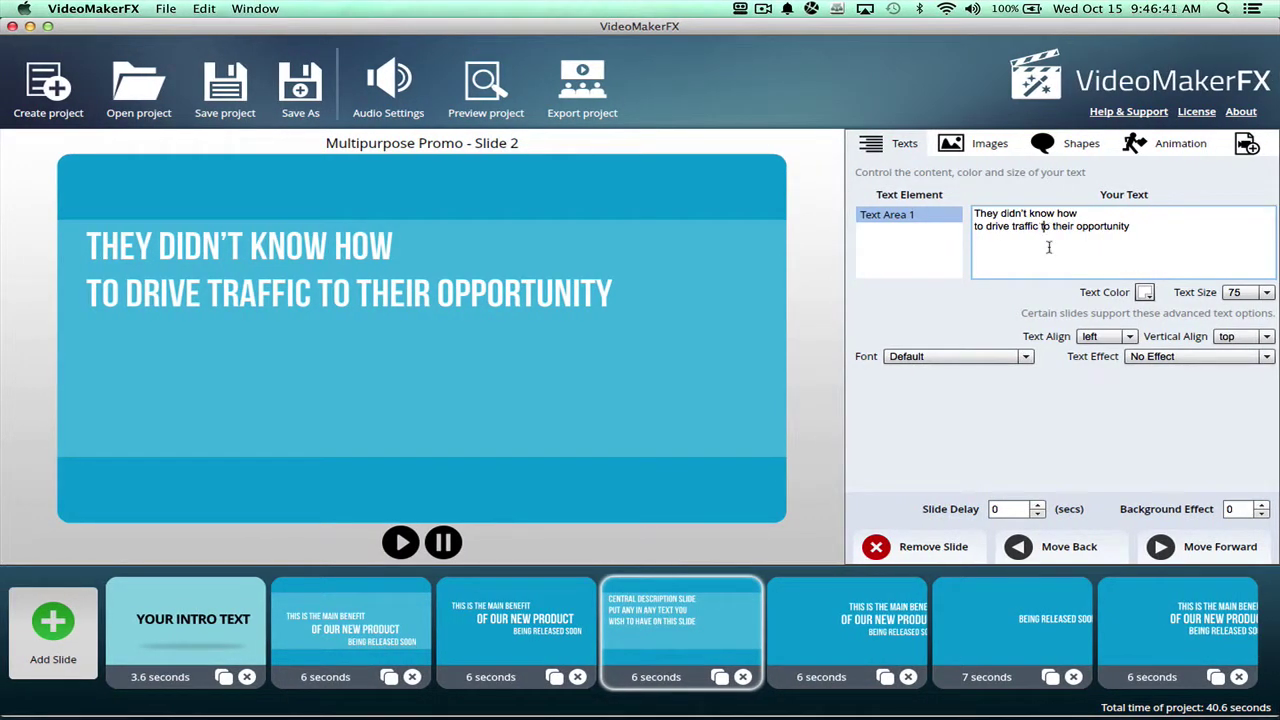
key("BackSpace")
key("Return")
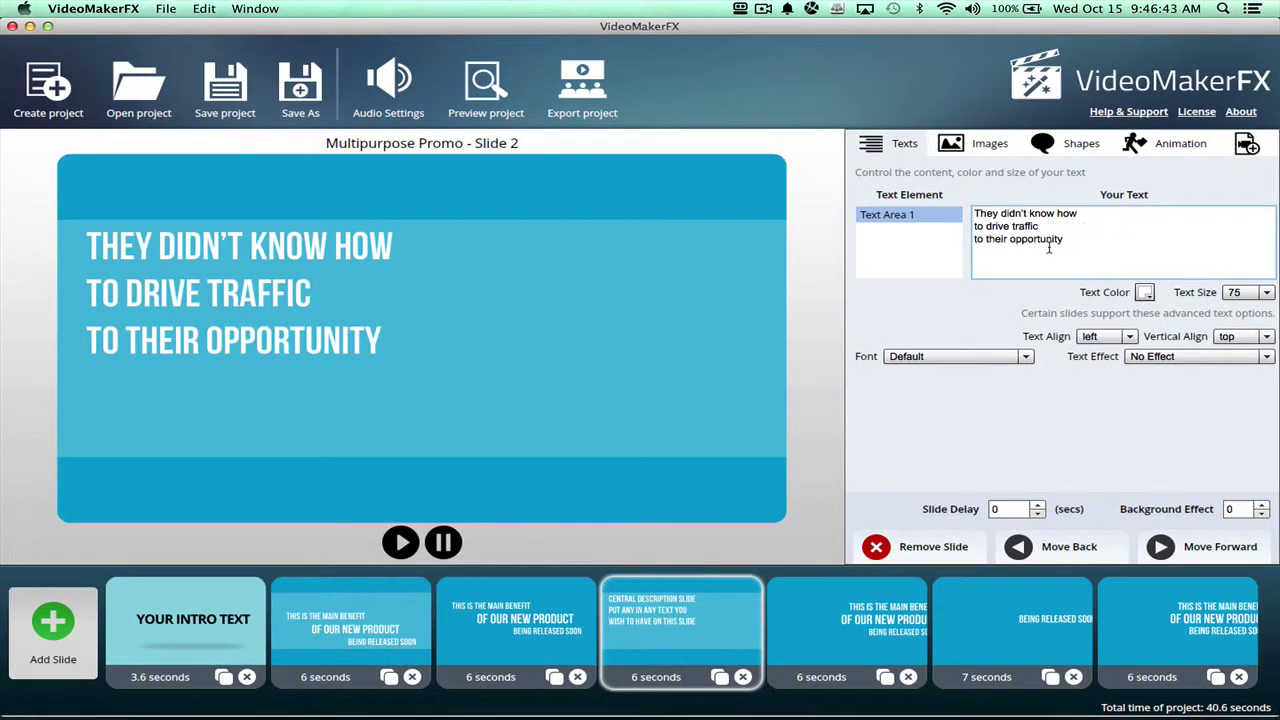
key("Return")
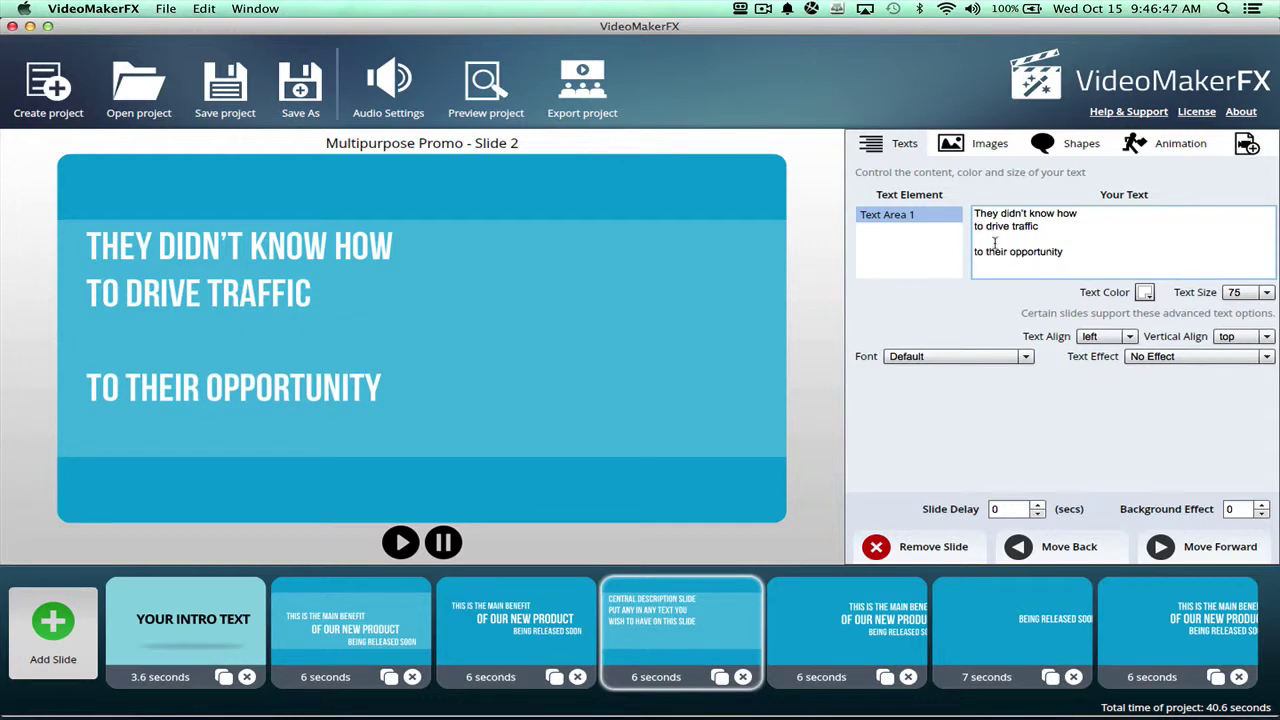
Play back Multipurpose Promo Slide 2 and set its background effect to 19
left_click(400, 543)
left_click(1241, 510)
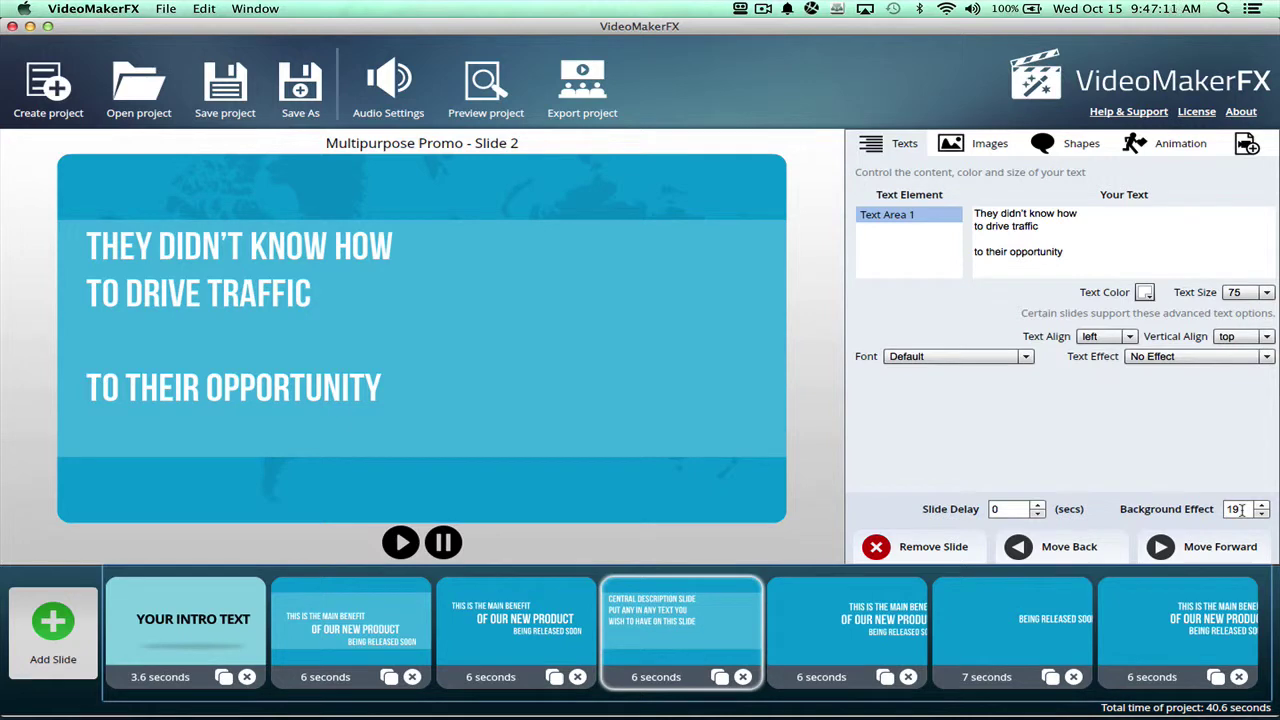
double_click(1247, 510)
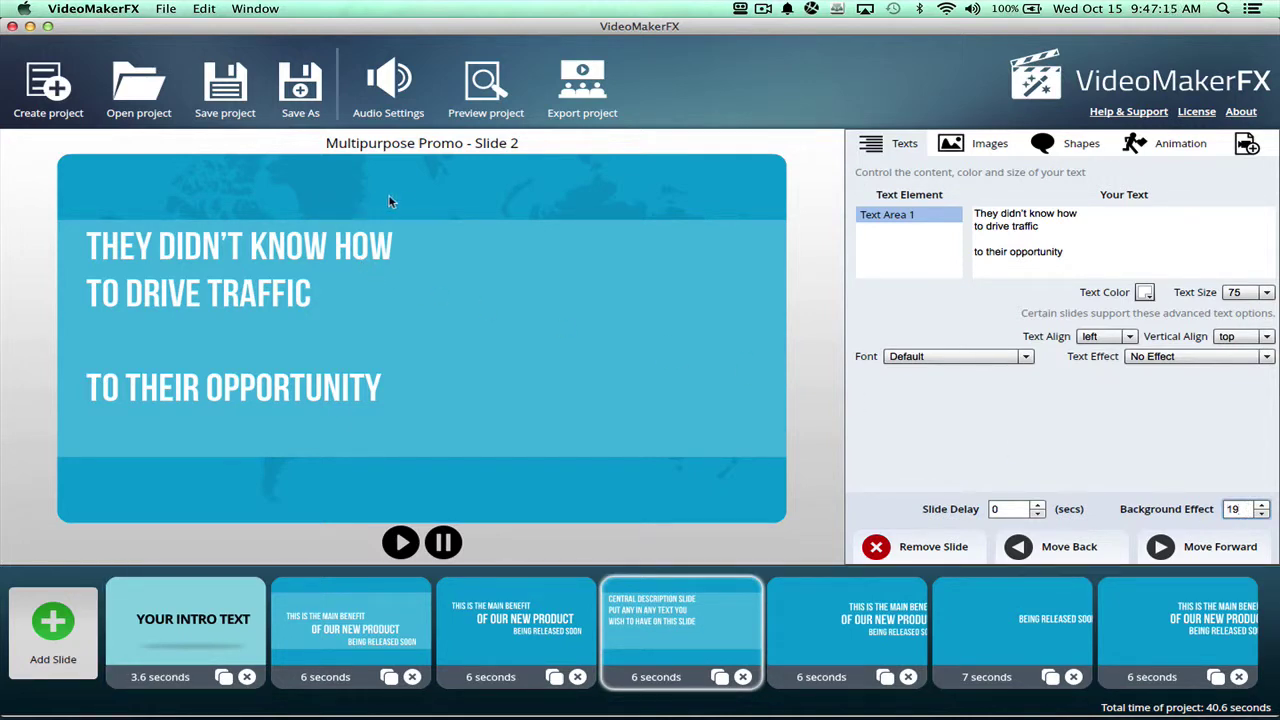
Open Multipurpose Promo Slide 5, copy "Today that is no longer the problem with our team" from the TextEdit script, and return to VideoMakerFX
left_click(880, 632)
key("super+Tab")
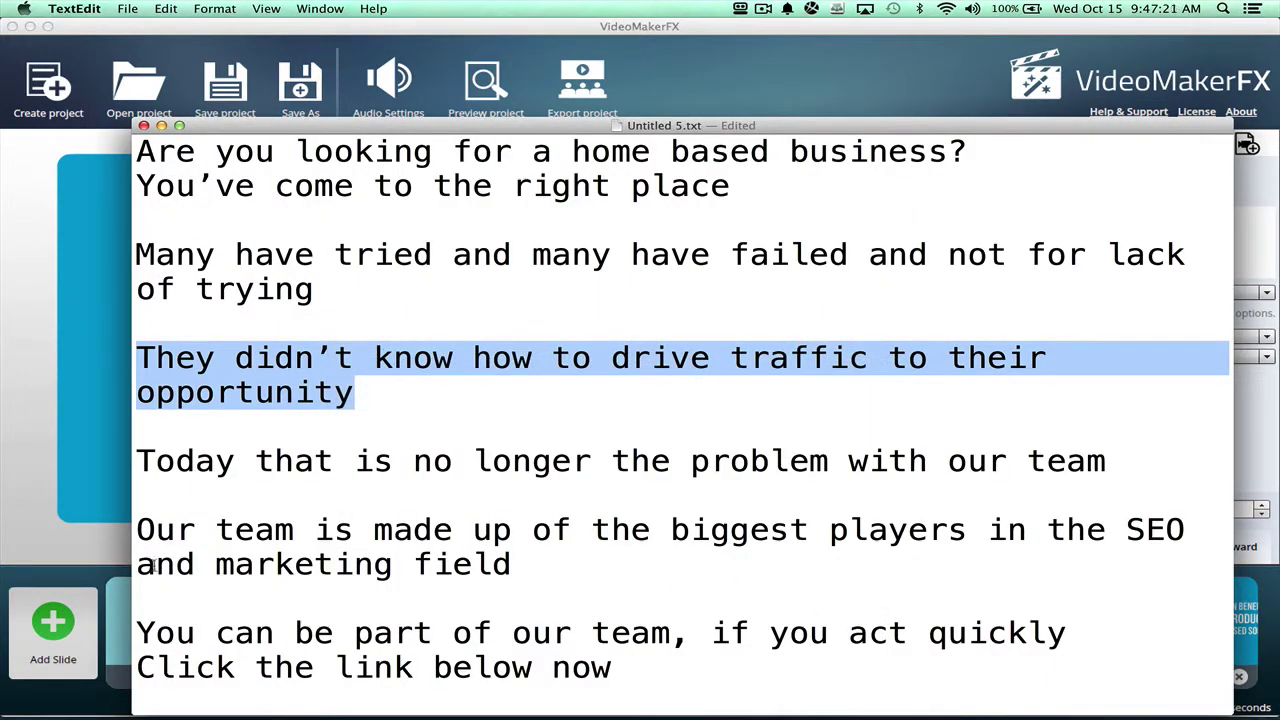
left_click(137, 462)
left_click_drag(137, 462, 1106, 462)
key("super+c")
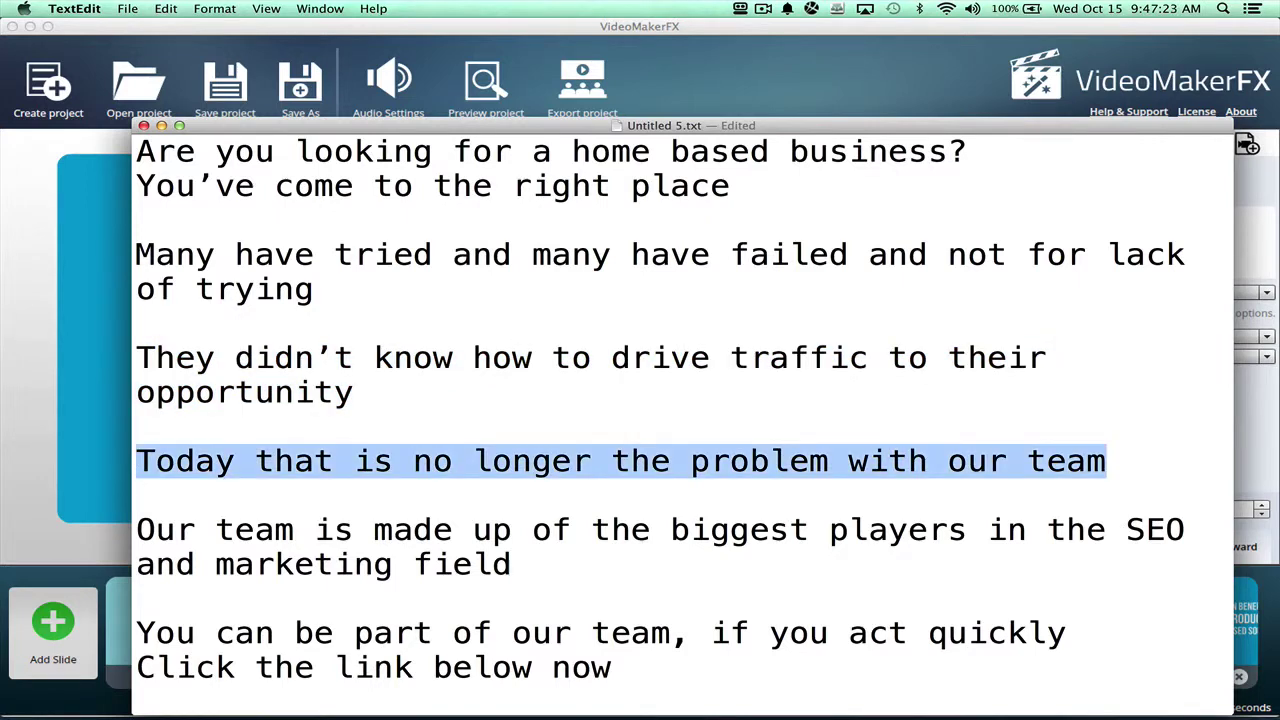
key("super+Tab")
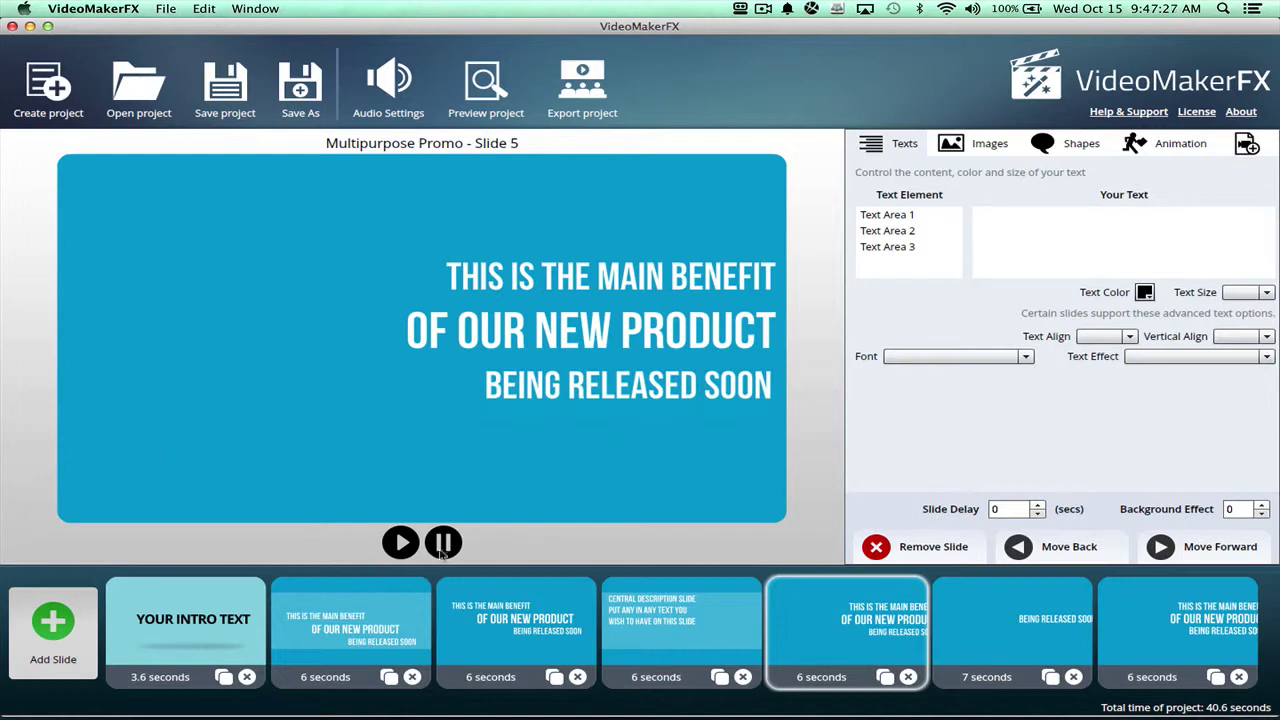
Replace Text Area 1 on Slide 5 with the copied line and trim it to "Today that is"
left_click(891, 216)
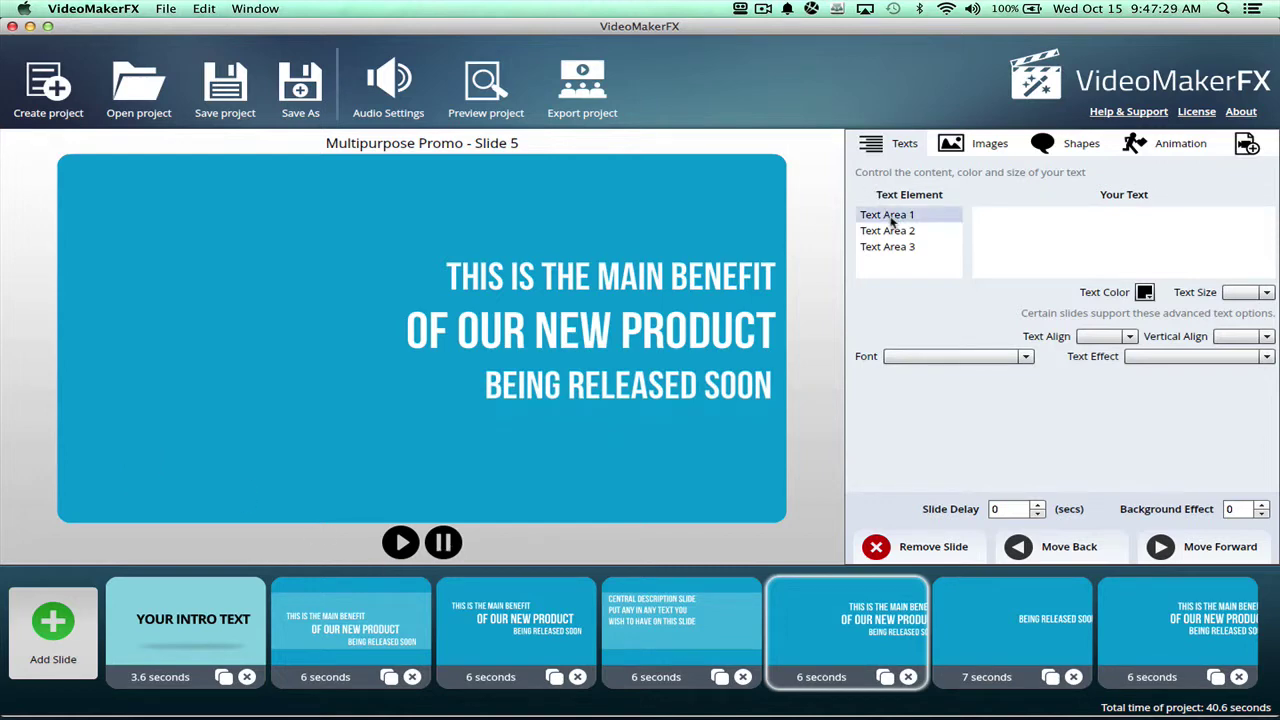
left_click(900, 231)
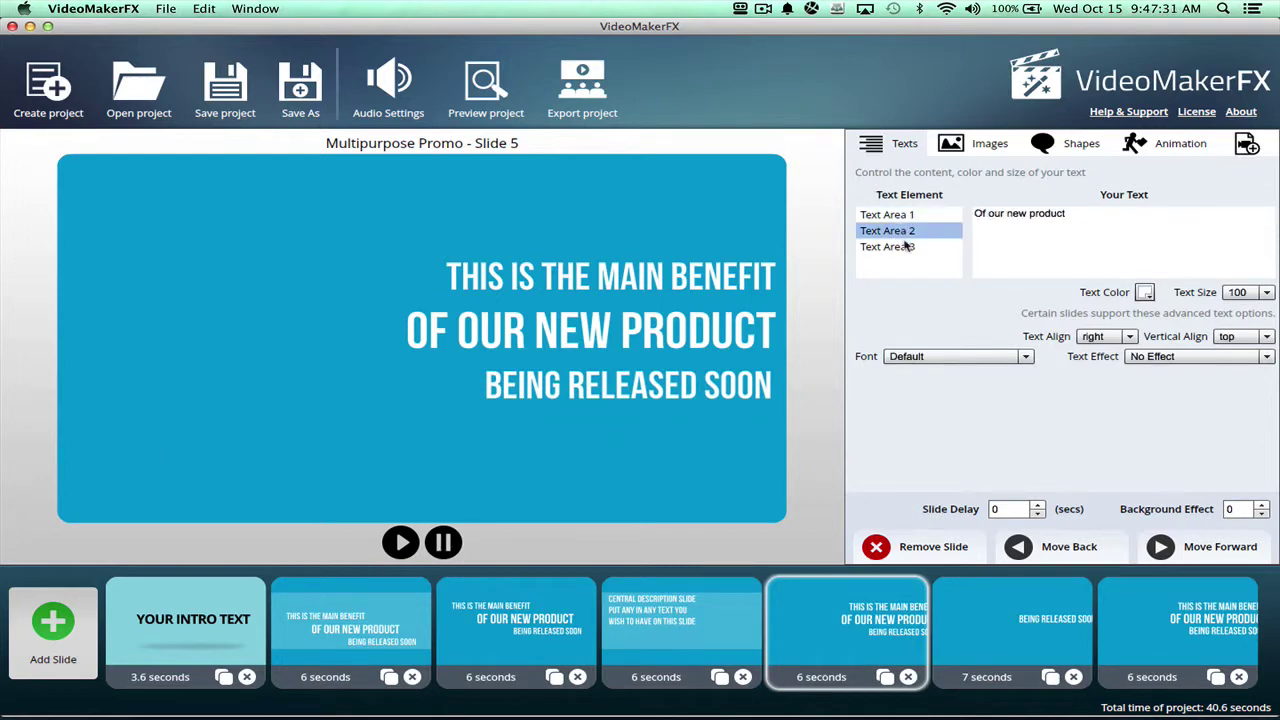
left_click(902, 247)
left_click(923, 220)
left_click(1015, 213)
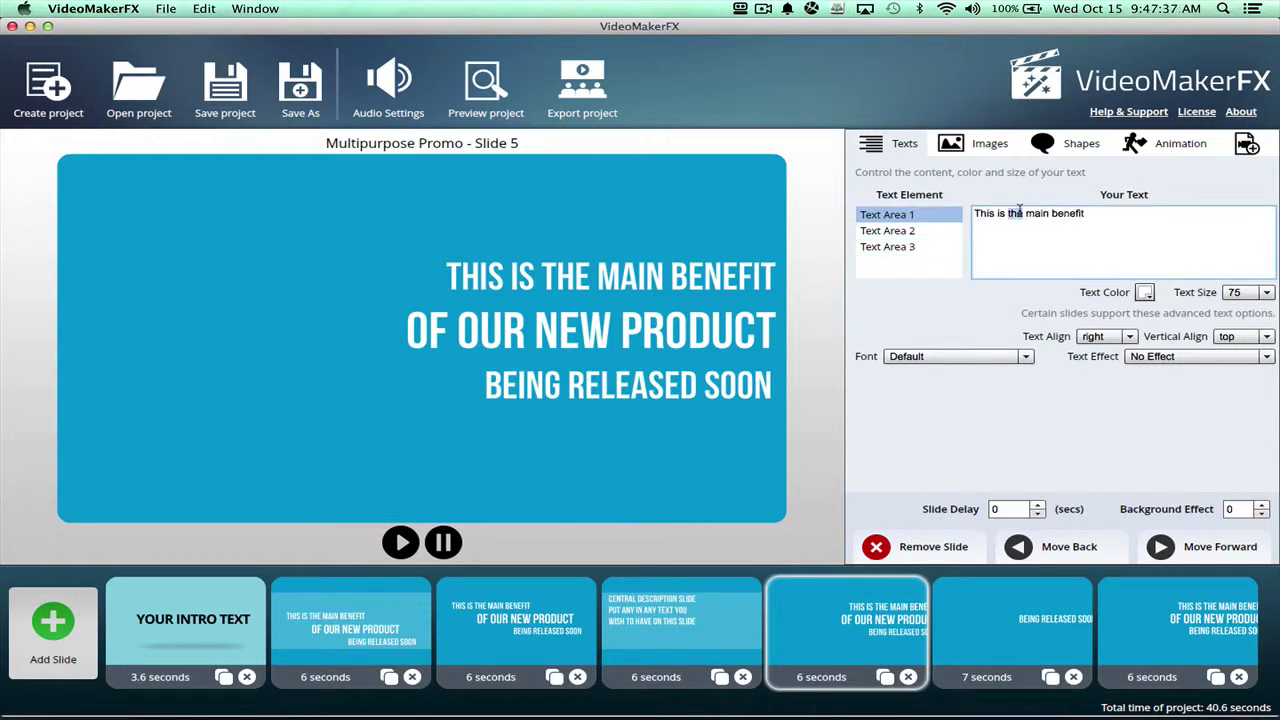
key("super+a")
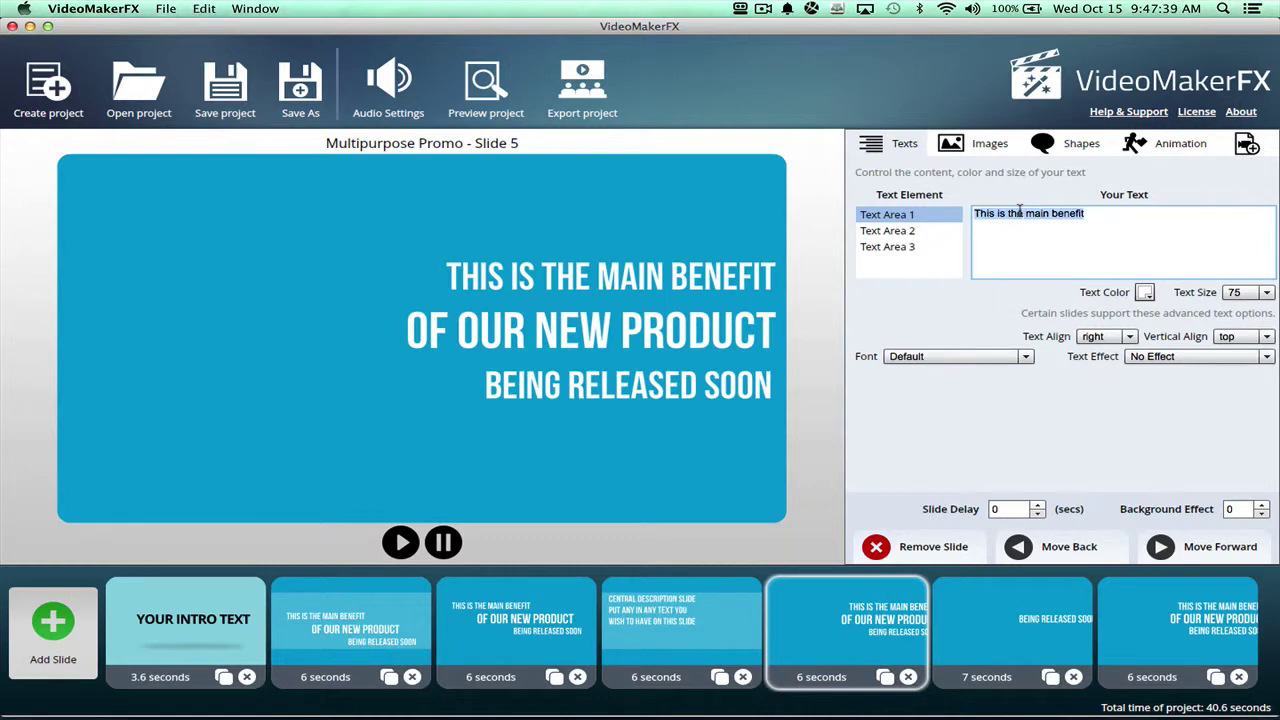
key("super+v")
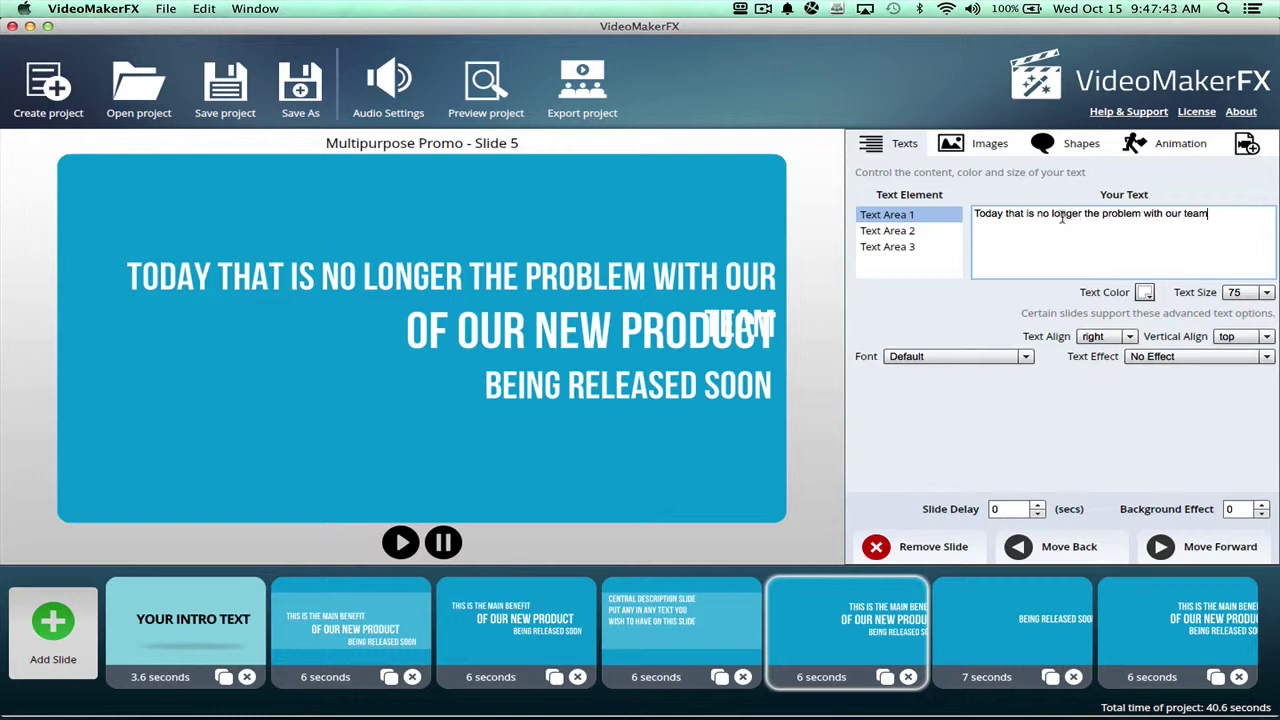
left_click_drag(1036, 215, 1257, 231)
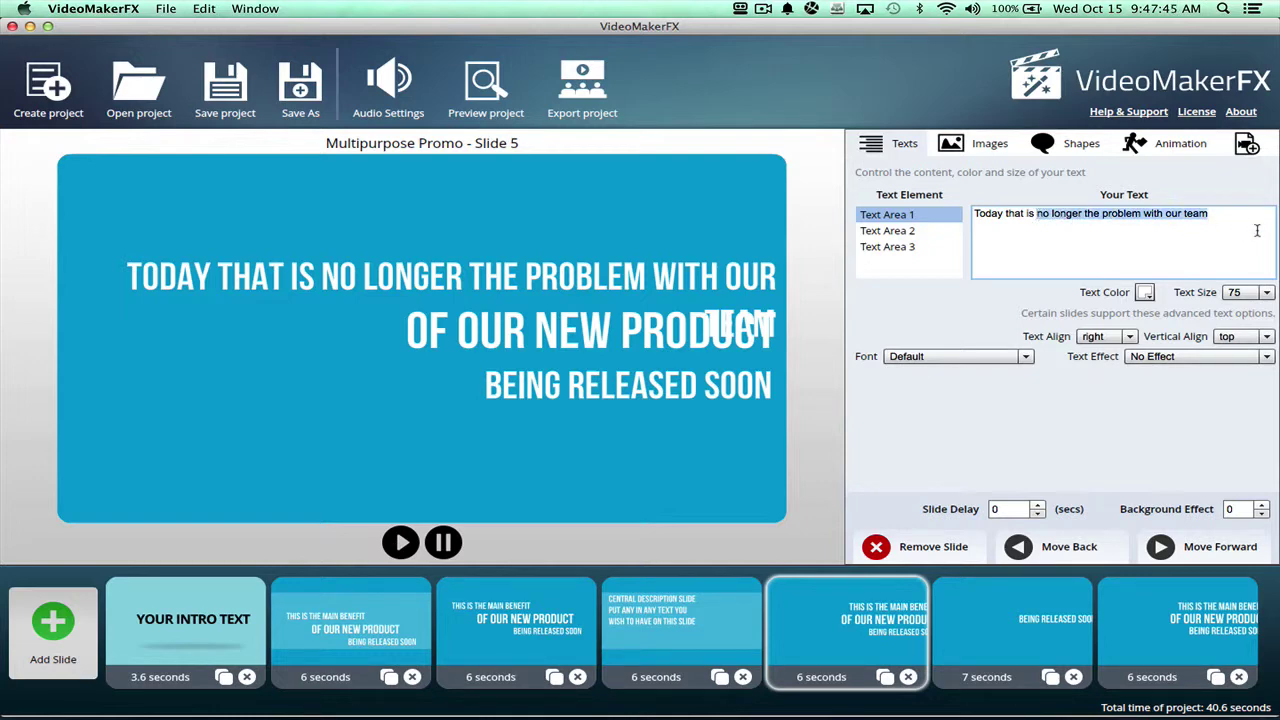
key("BackSpace")
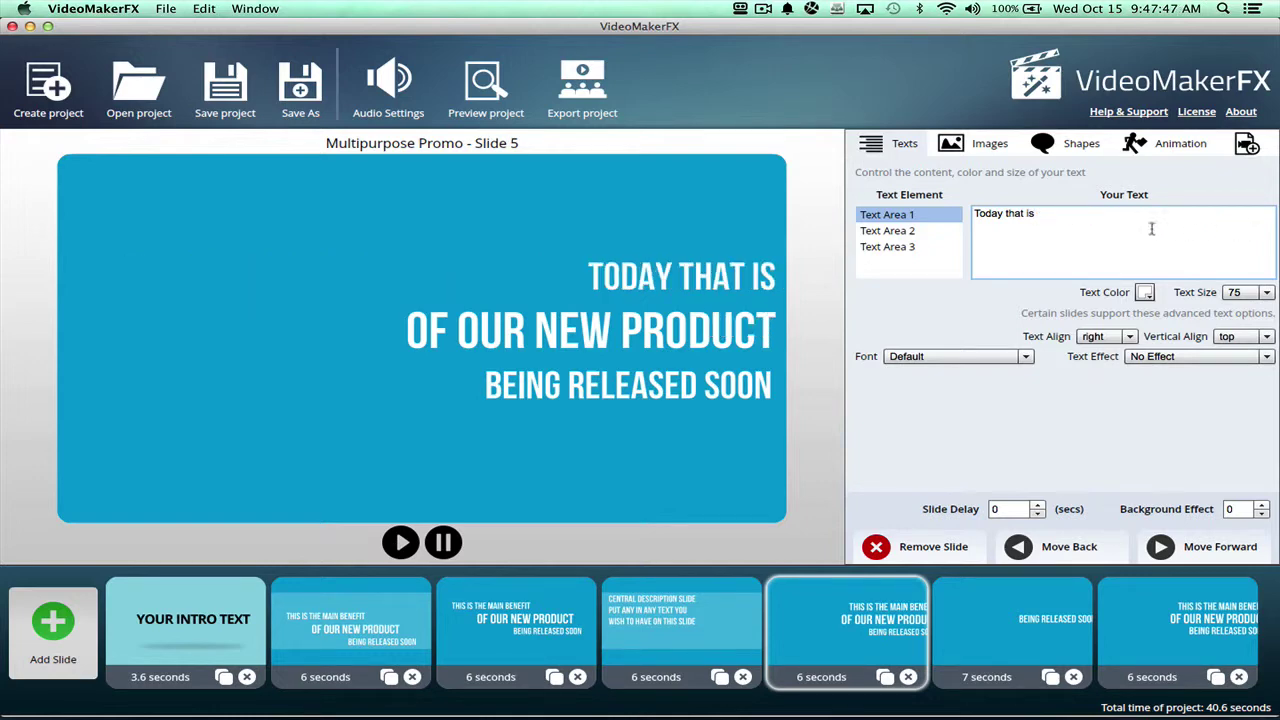
Replace Text Area 2 on Slide 5 with the copied line and trim it to "no longer the problem"
left_click(940, 231)
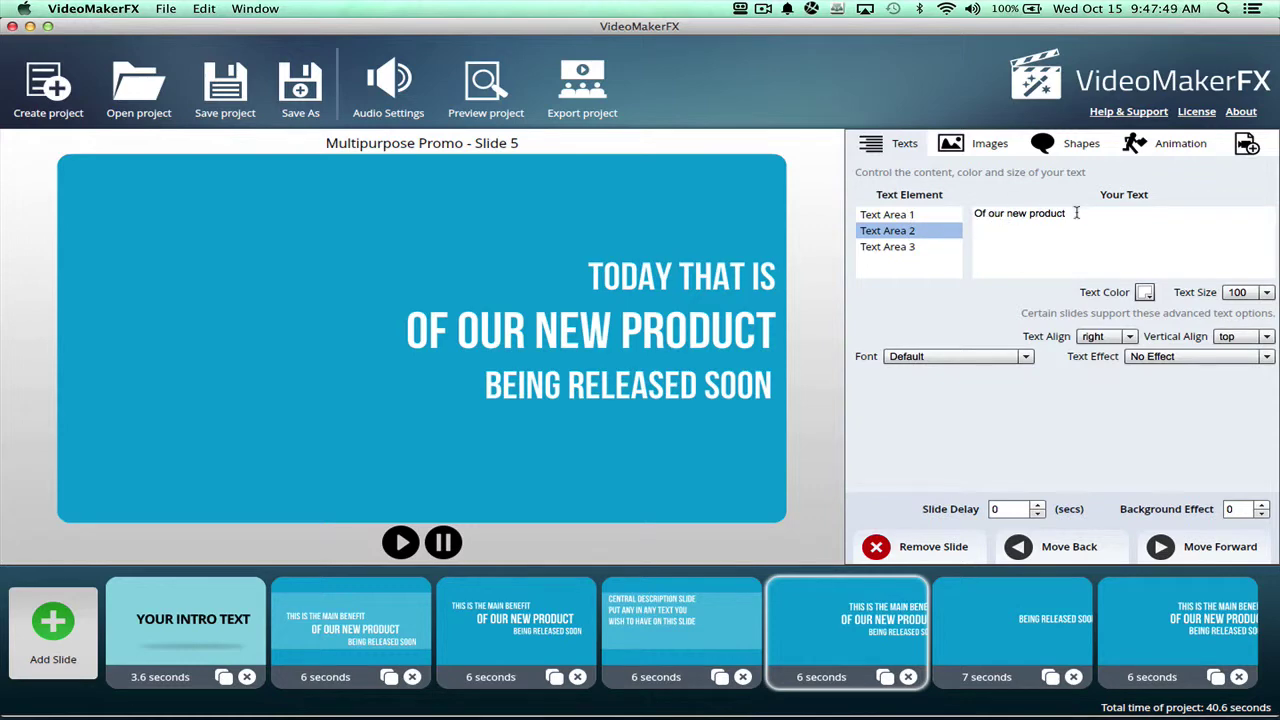
left_click_drag(1076, 212, 955, 188)
key("super+v")
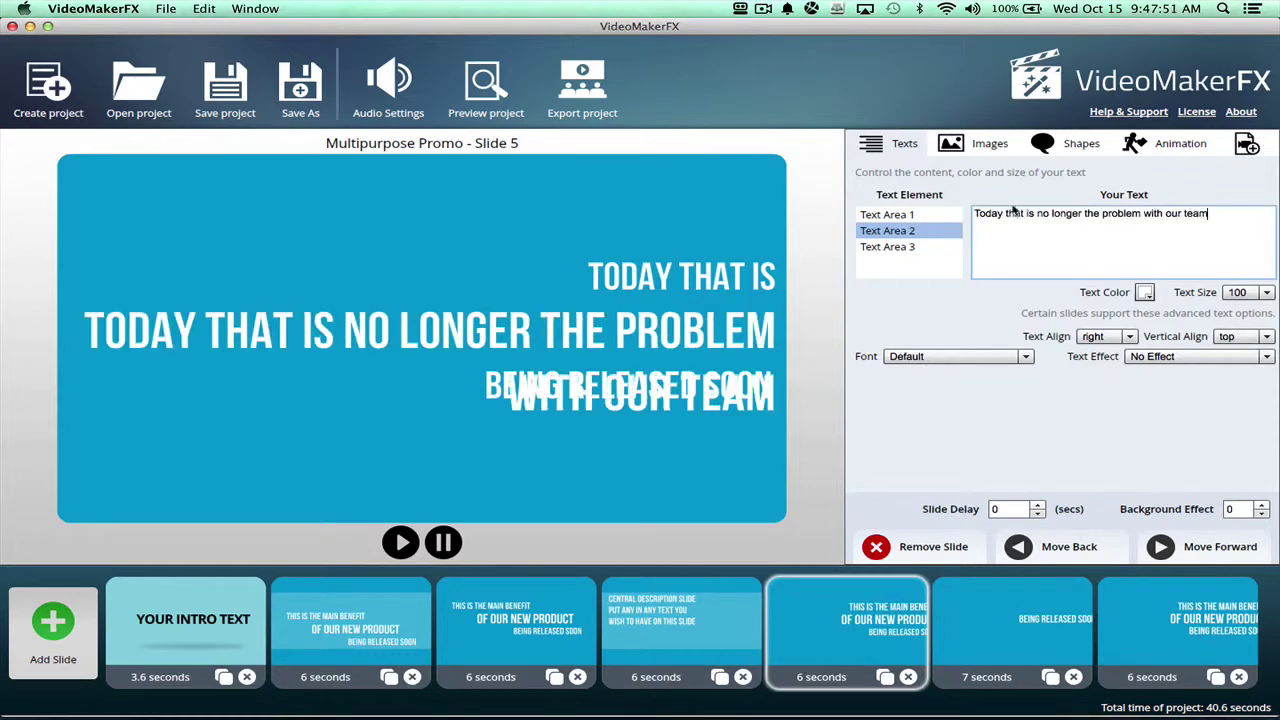
left_click_drag(1038, 215, 951, 197)
key("BackSpace")
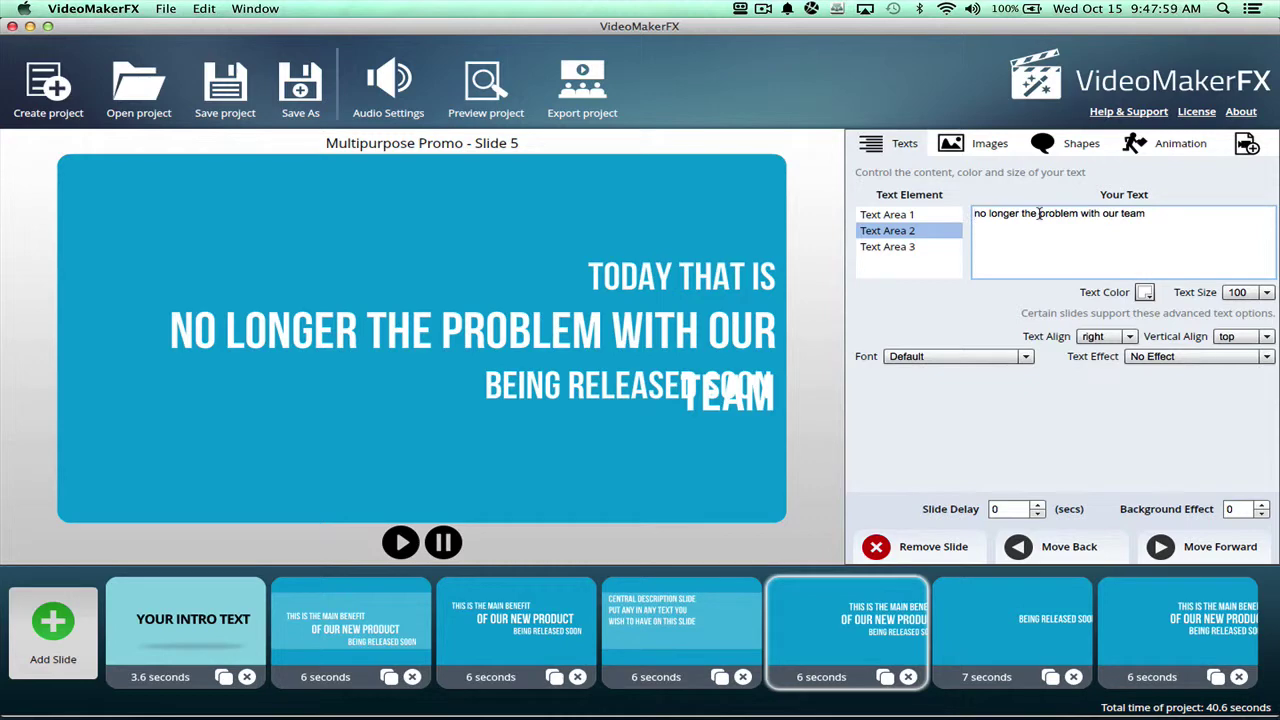
left_click_drag(1081, 213, 1231, 224)
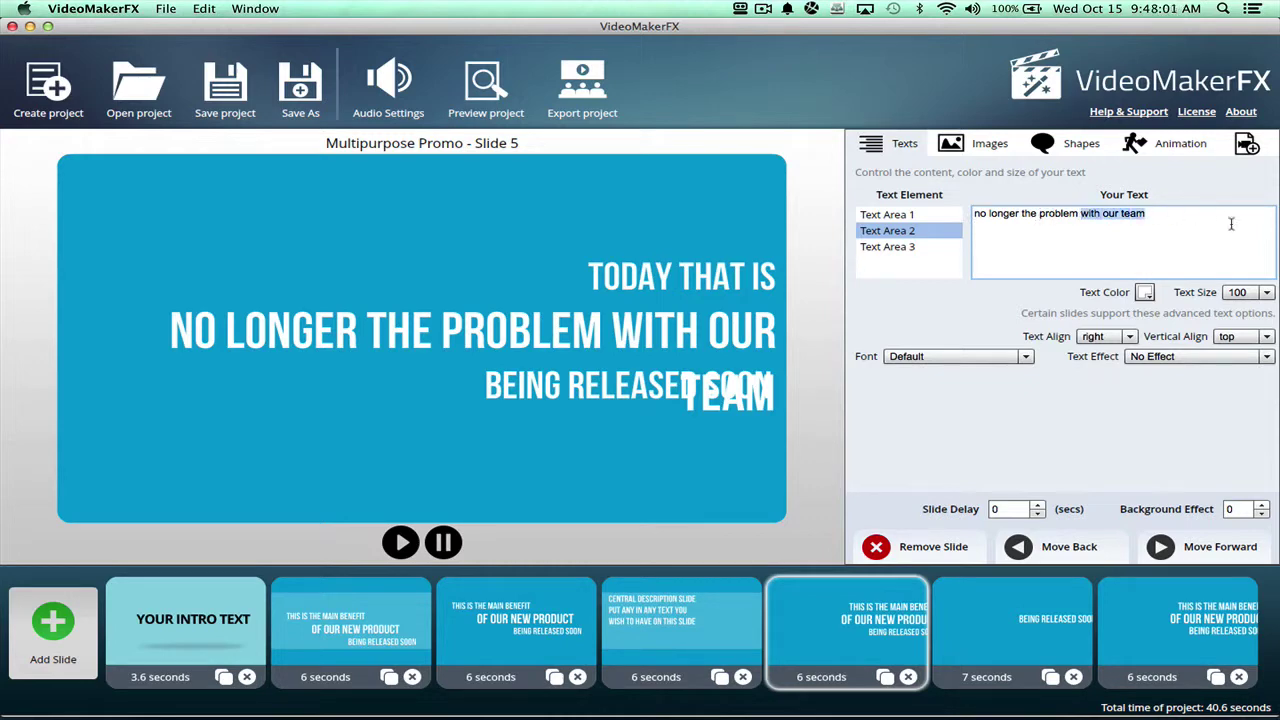
key("BackSpace")
Replace Text Area 3 on Slide 5 with the copied line and trim it to "with our team"
left_click(912, 247)
triple_click(1085, 215)
key("super+v")
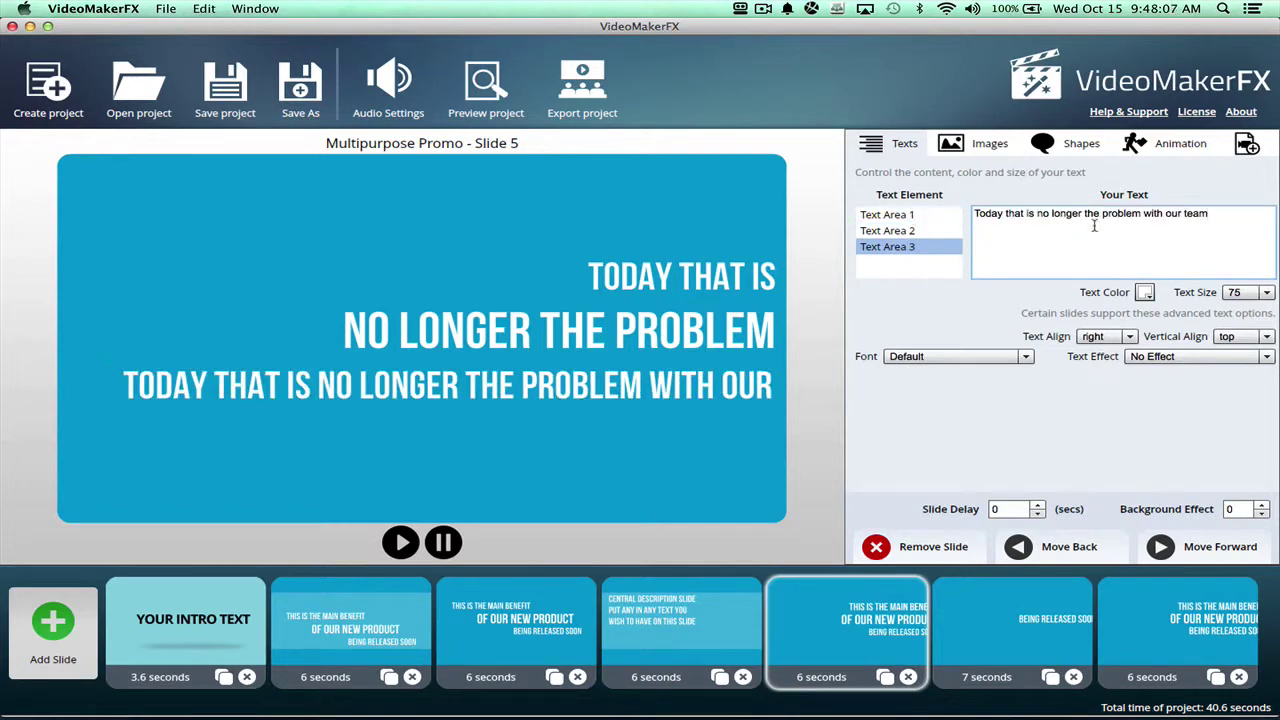
left_click_drag(1147, 218, 950, 178)
key("BackSpace")
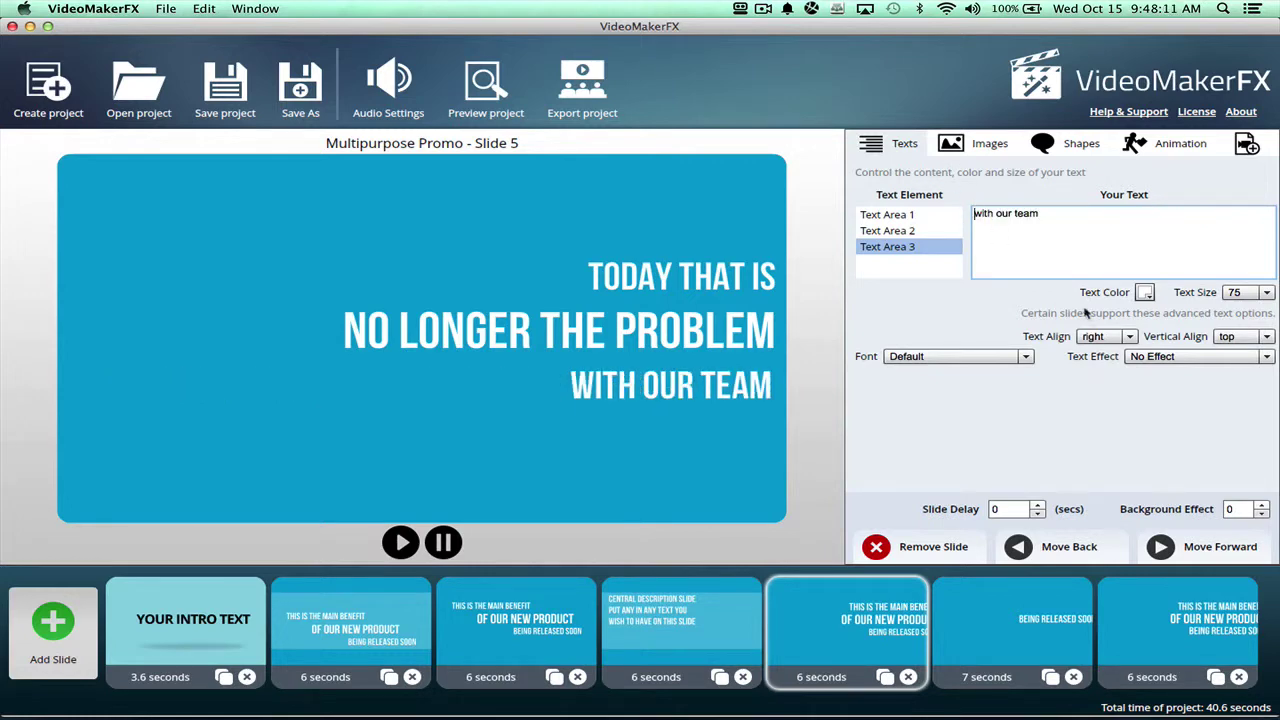
Enlarge the "with our team" text on Slide 5, trying sizes 110 and 130 before setting it to 200
left_click(1245, 290)
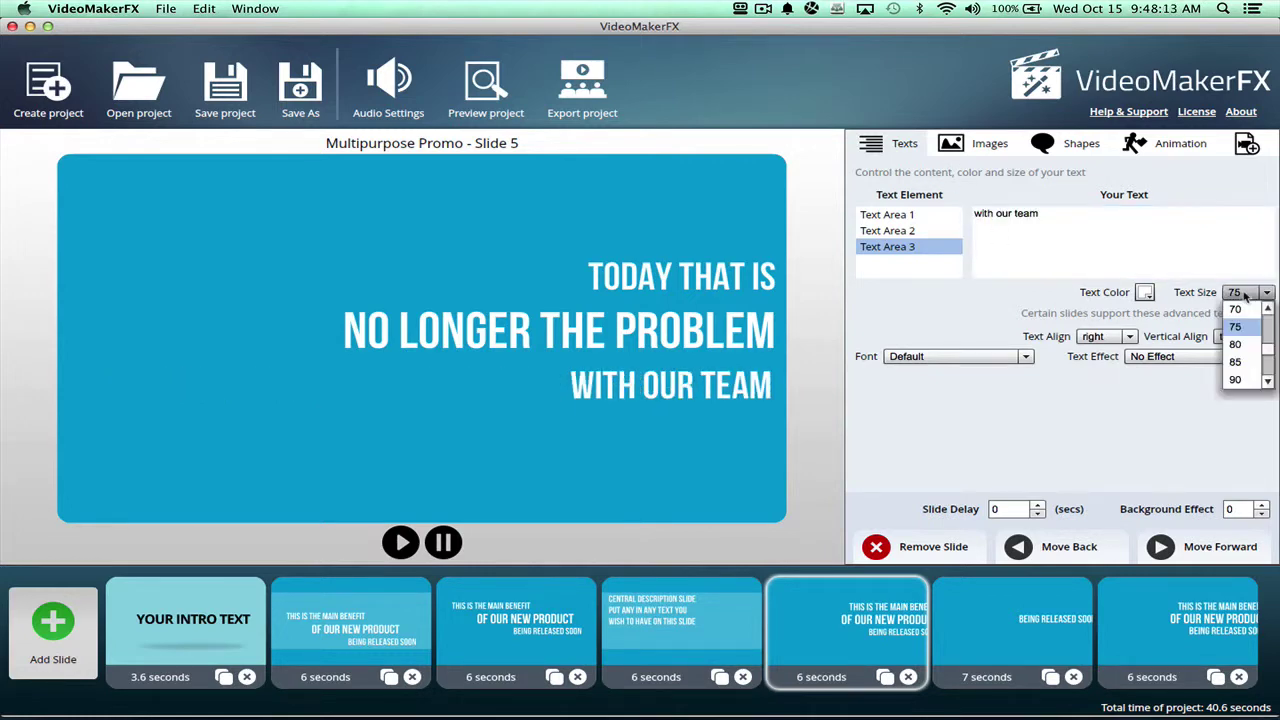
scroll(1262, 375, "down", 3)
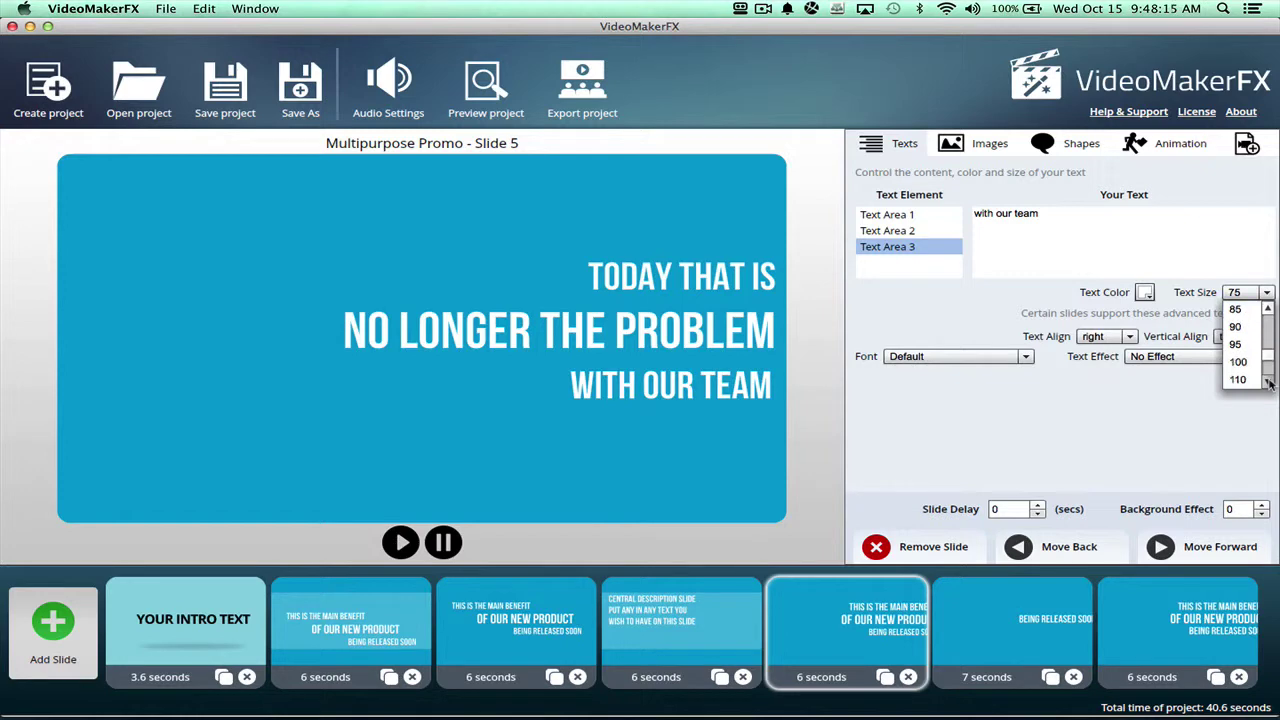
left_click(1250, 382)
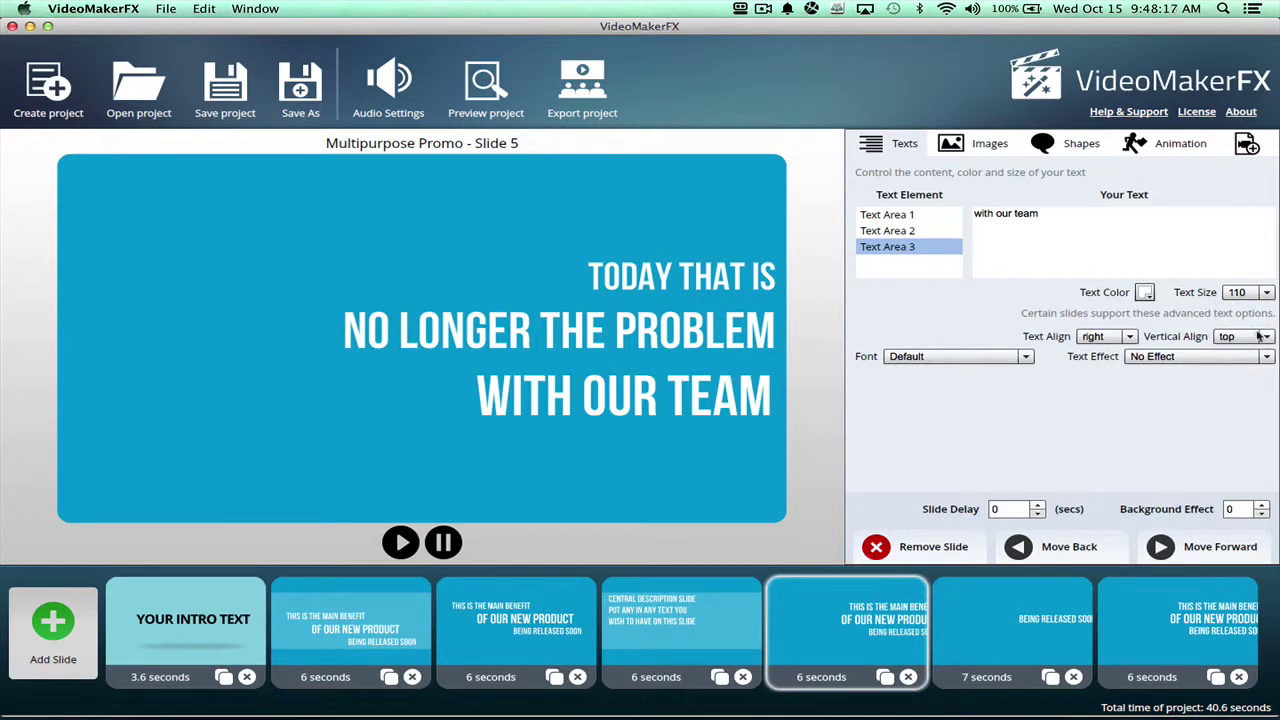
left_click(1262, 293)
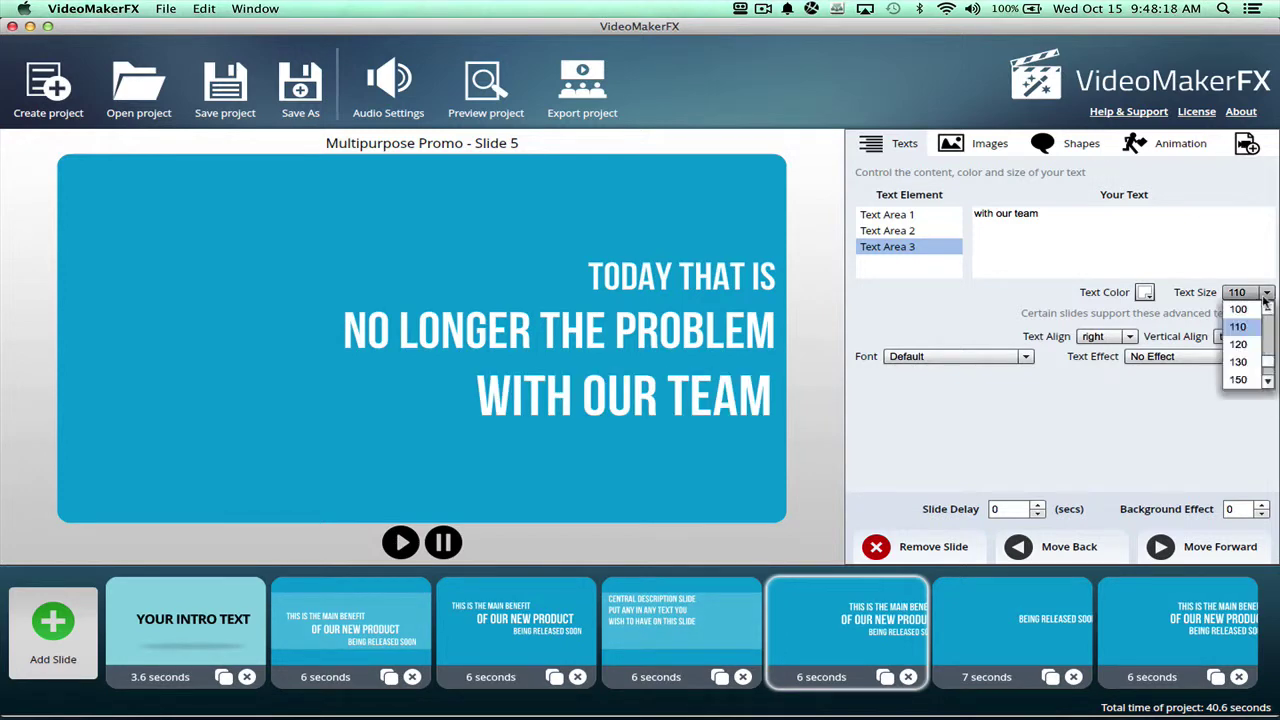
left_click(1248, 364)
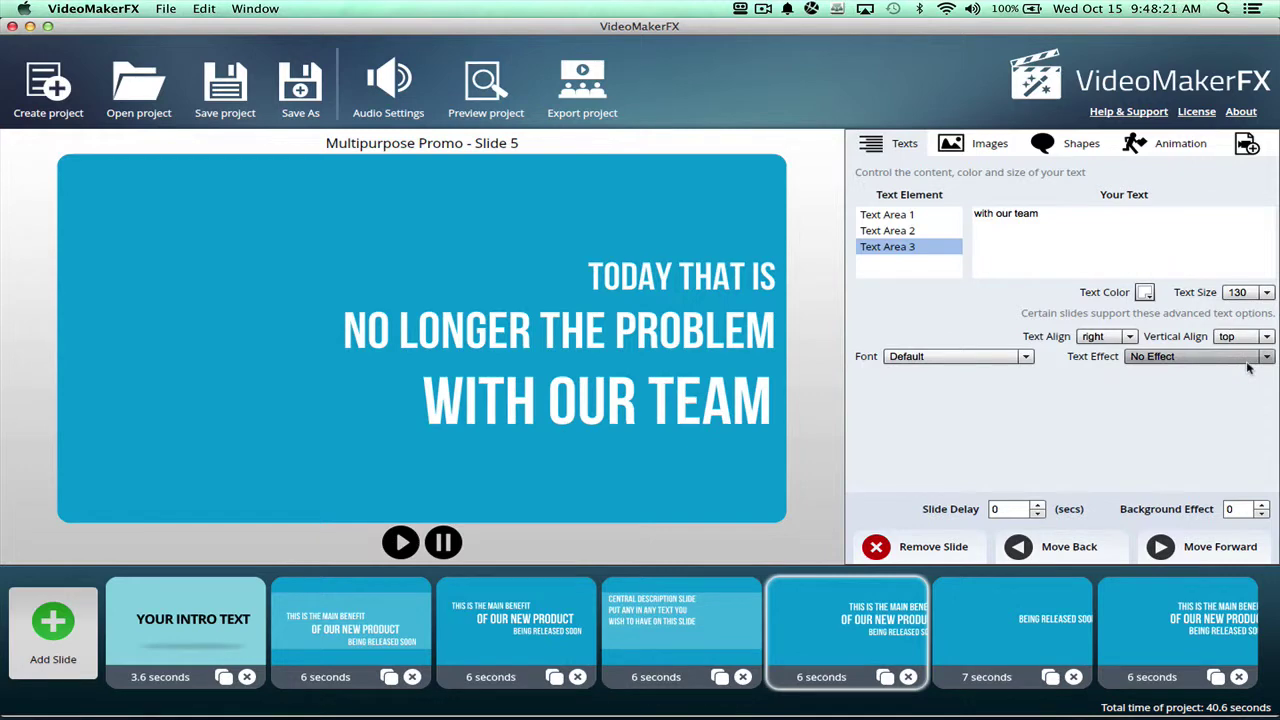
left_click(1265, 292)
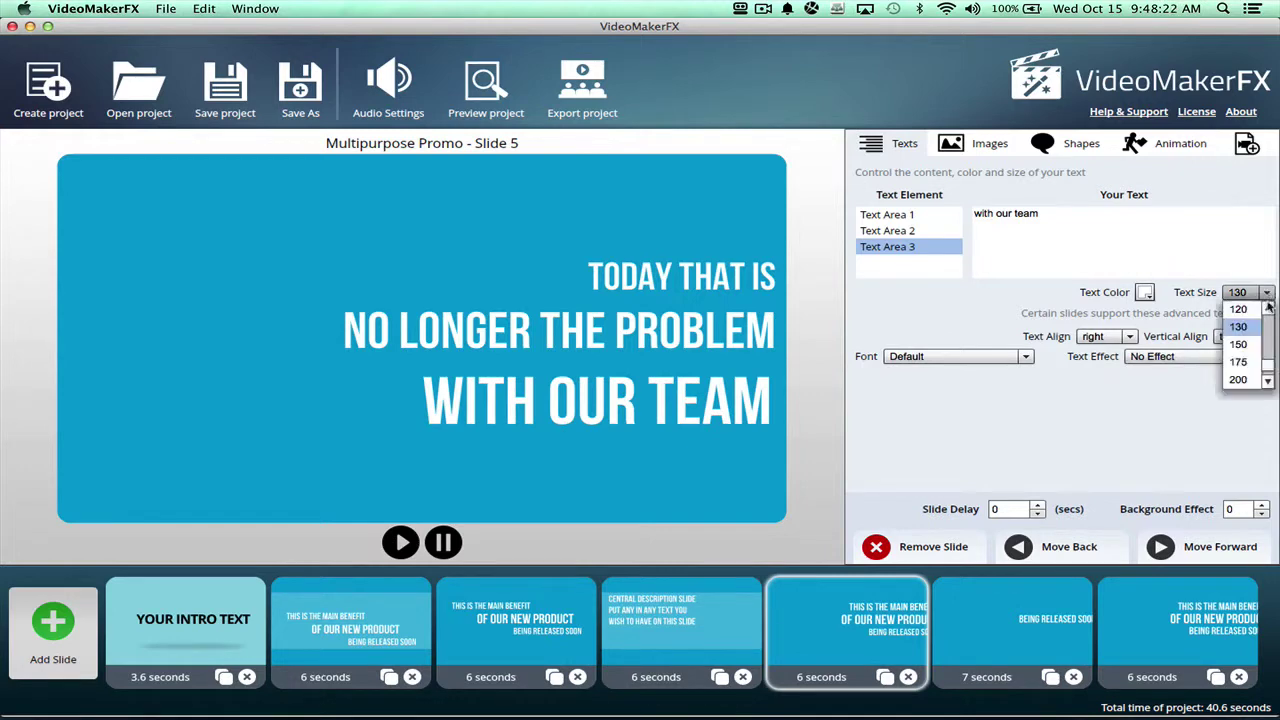
left_click(1245, 380)
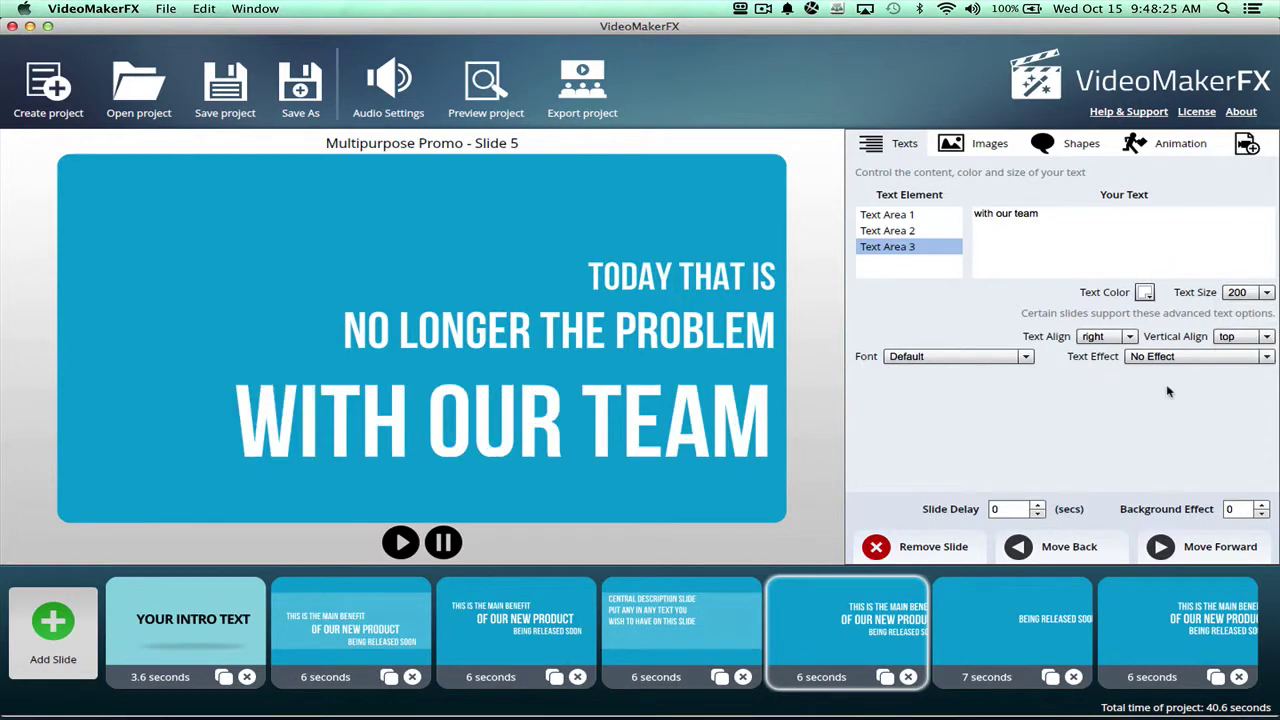
Play back Multipurpose Promo Slide 5 and set its background effect to 19
left_click(399, 543)
left_click(1231, 509)
key("Return")
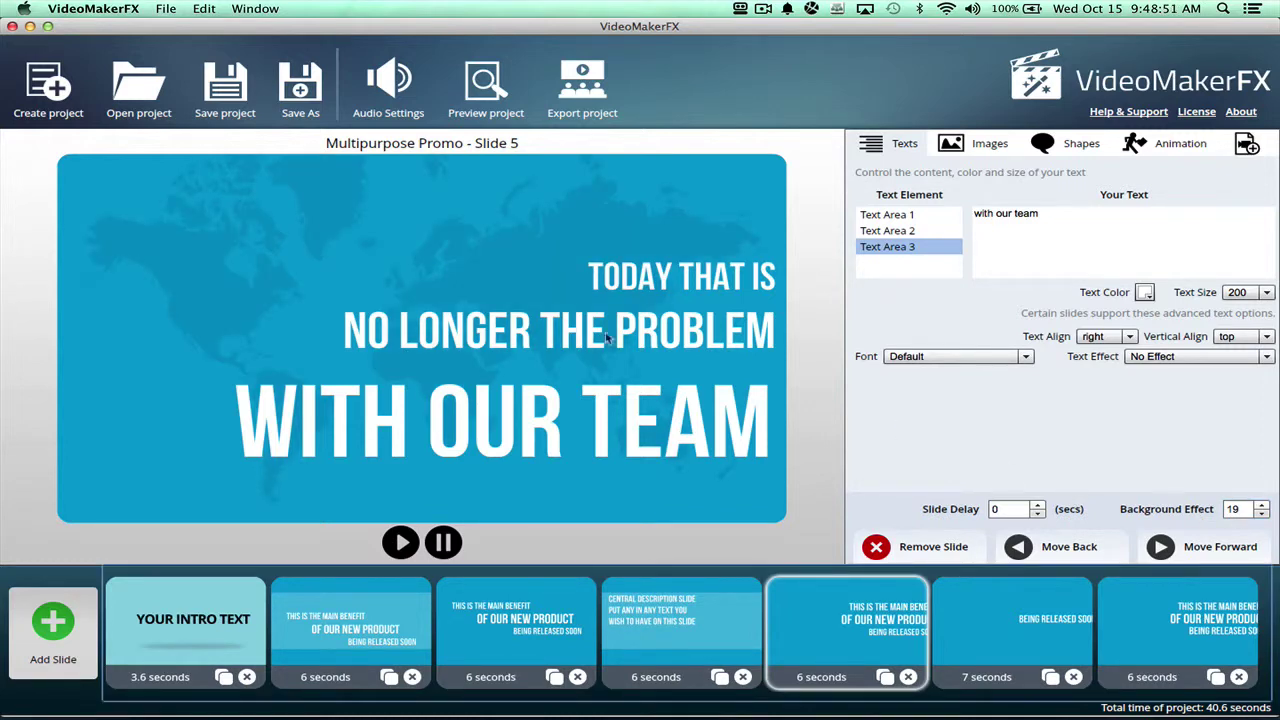
Open Slide 6, copy "Our team is made up of the biggest players in the SEO and marketing field" from TextEdit, and return to VideoMakerFX
left_click(1007, 619)
key("super+Tab")
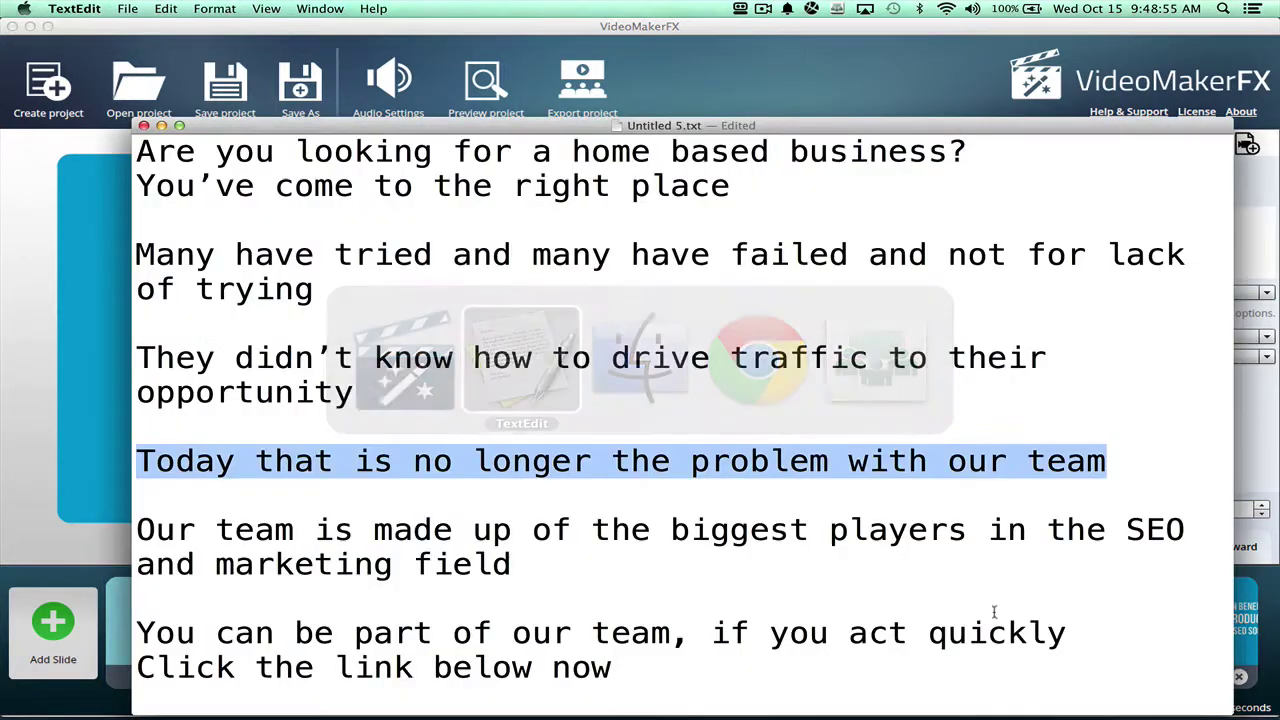
left_click(140, 528)
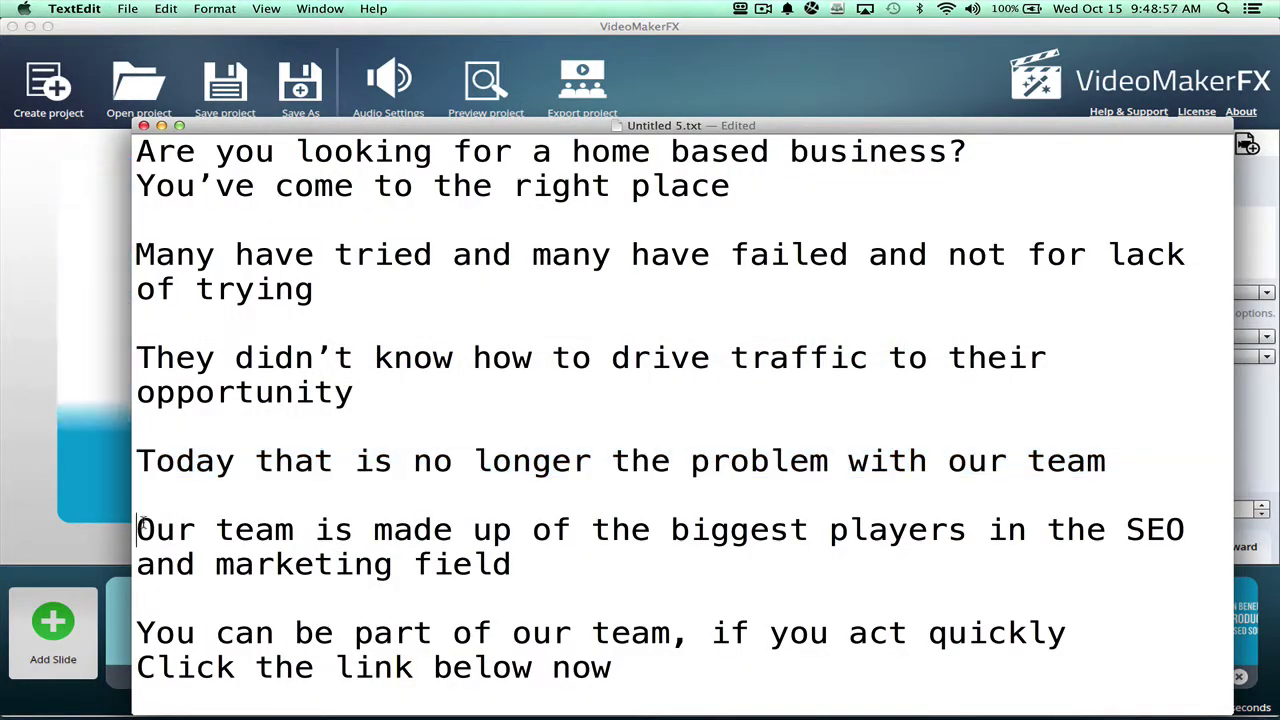
key("shift+Down")
key("shift+Left")
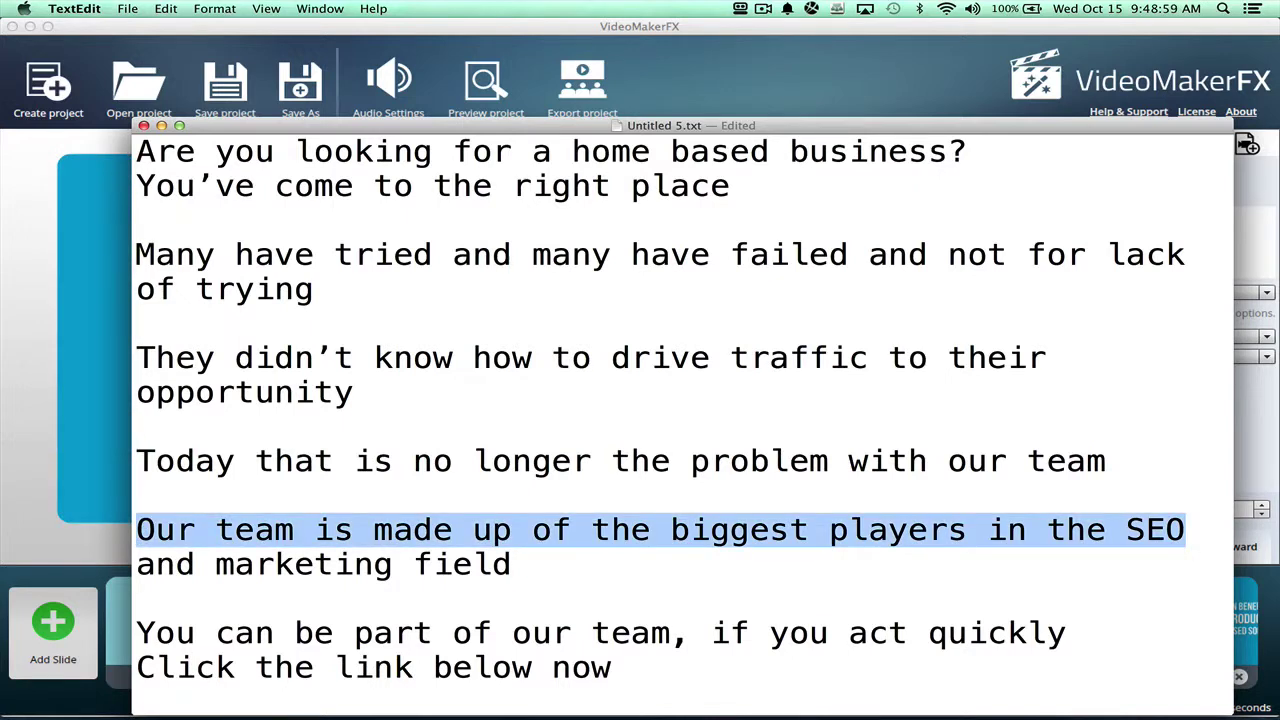
key("shift+Down")
key("super+c")
key("super+Tab")
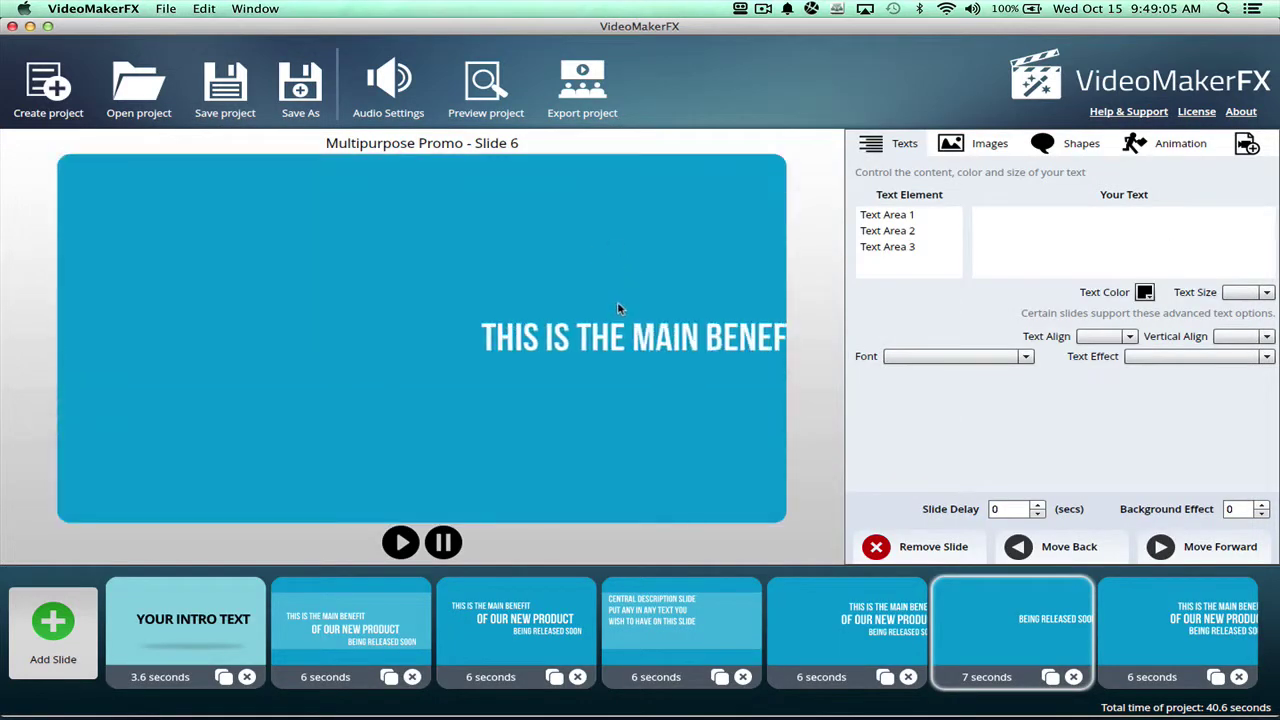
Check Slide 6's text areas, then replace Text Area 1 with the copied line trimmed to "Our team is made up"
left_click(929, 214)
left_click(926, 230)
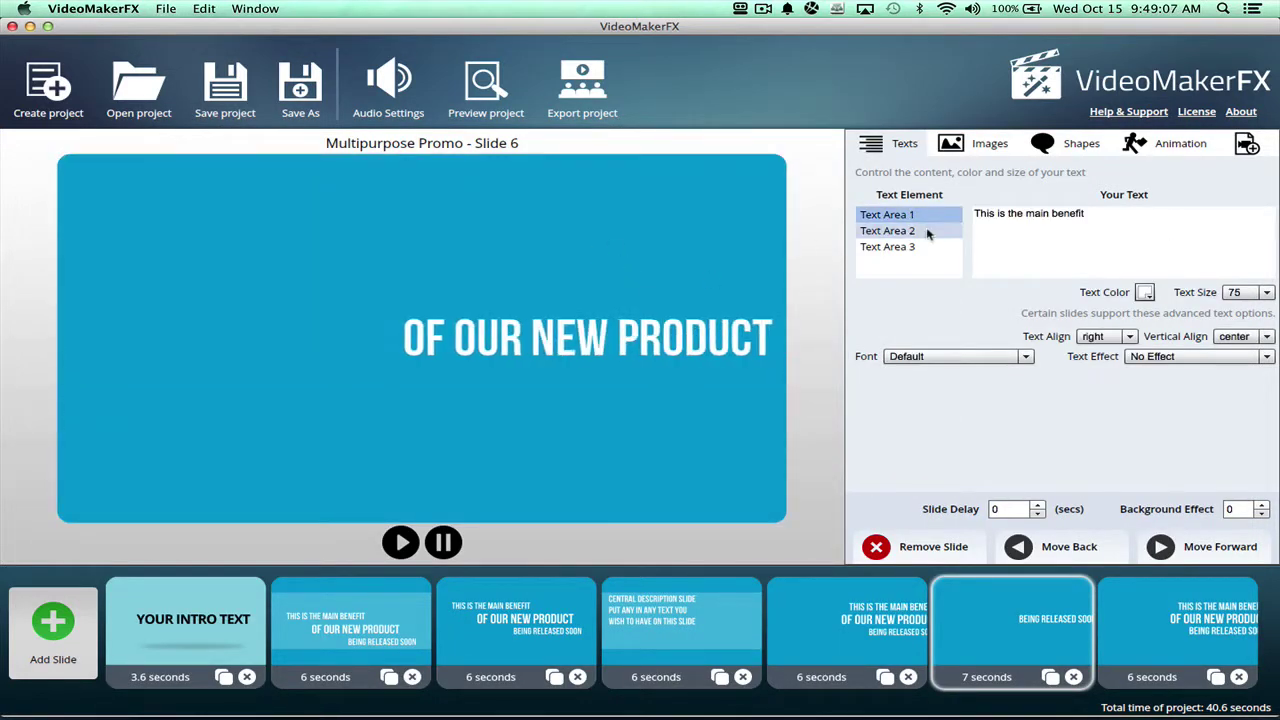
left_click(926, 247)
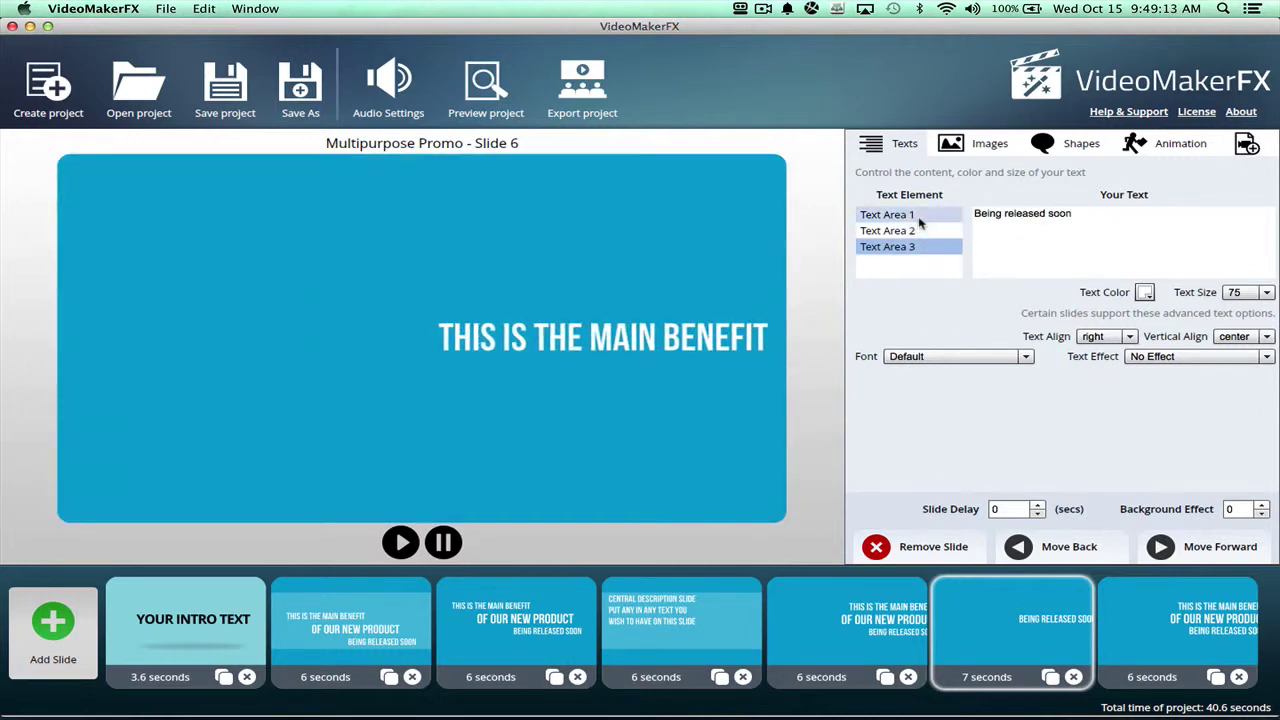
left_click(918, 215)
left_click(1082, 222)
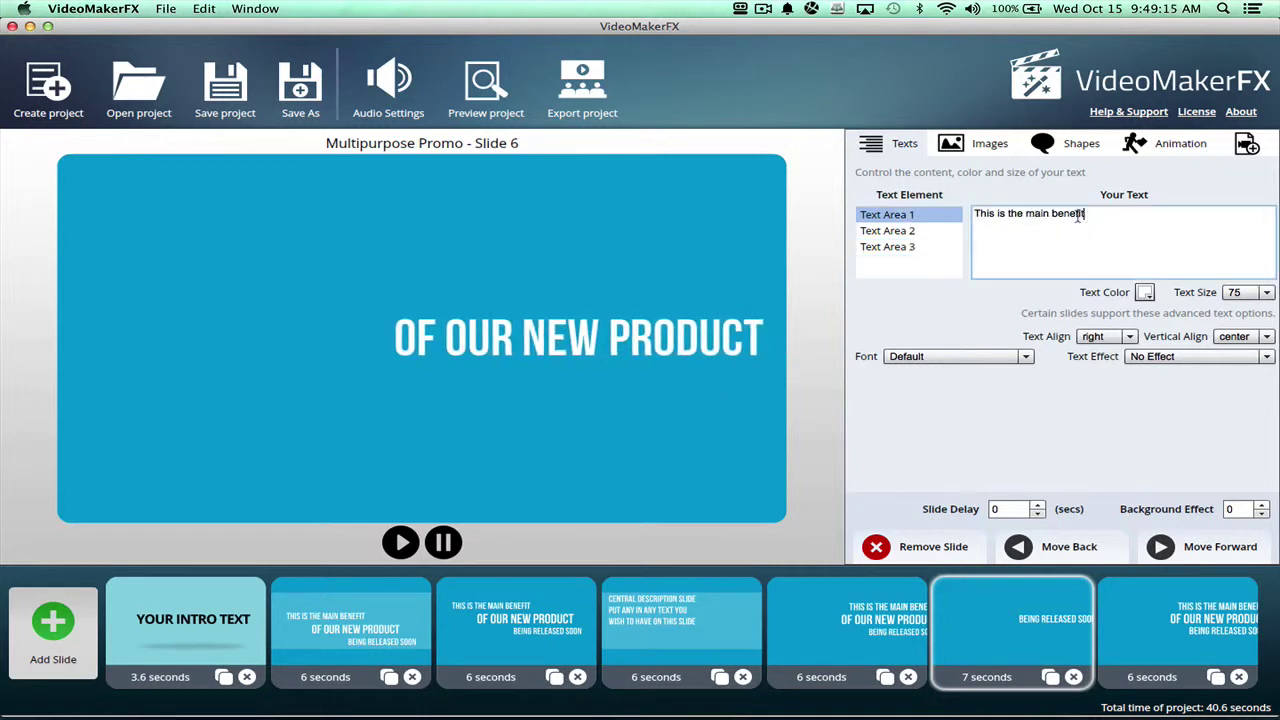
key("super+a")
key("super+c")
key("super+v")
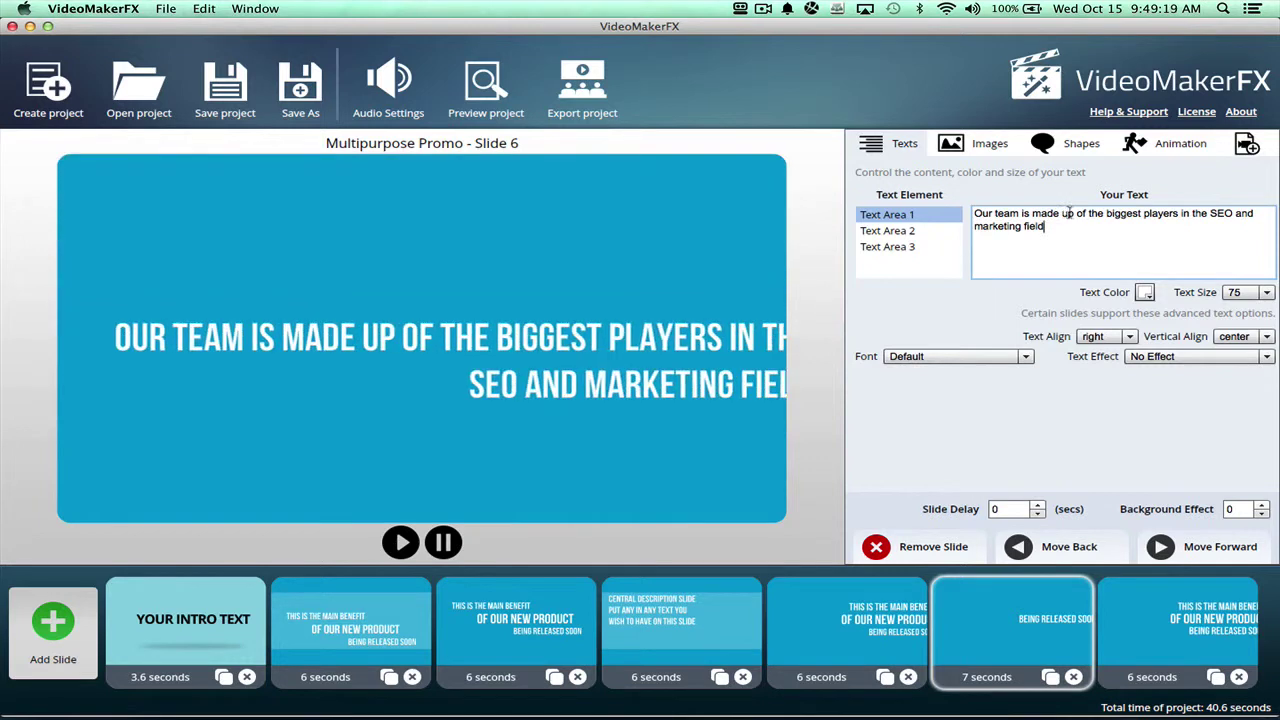
left_click_drag(1075, 213, 1127, 294)
key("BackSpace")
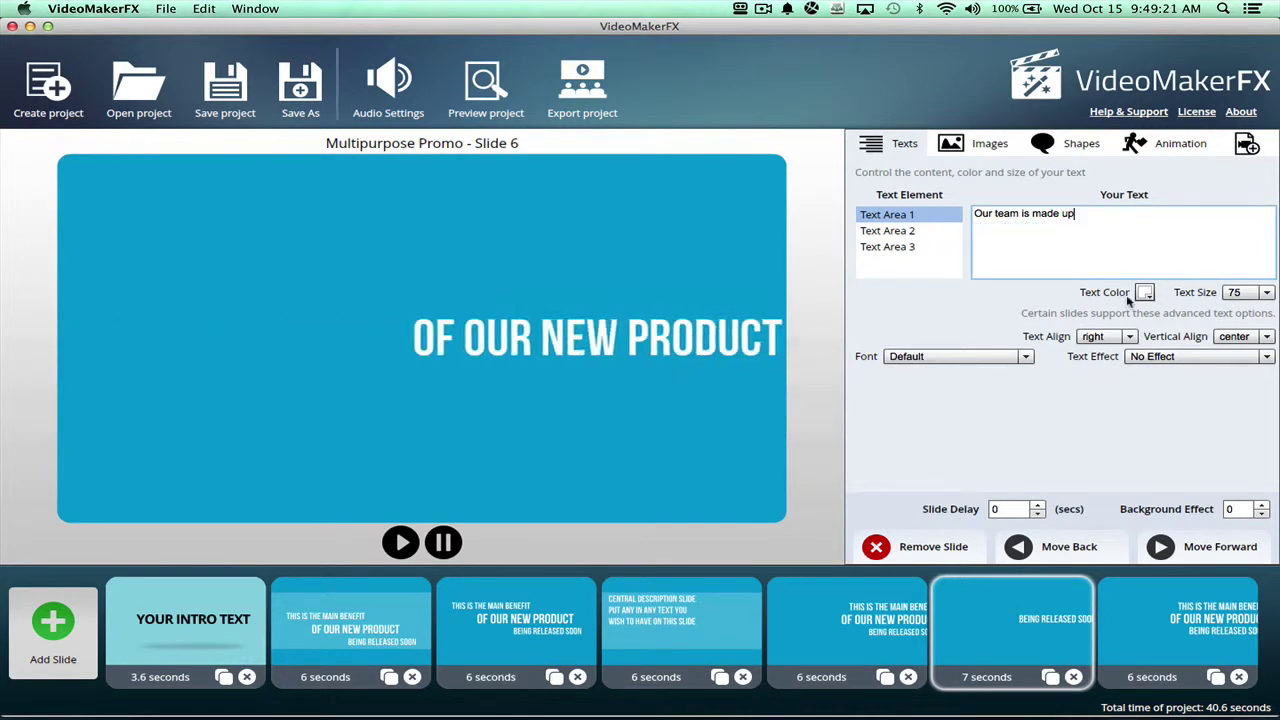
Replace Slide 6's Text Area 2 with the copied line, trimmed to "of the biggest players"
left_click(925, 231)
left_click(990, 218)
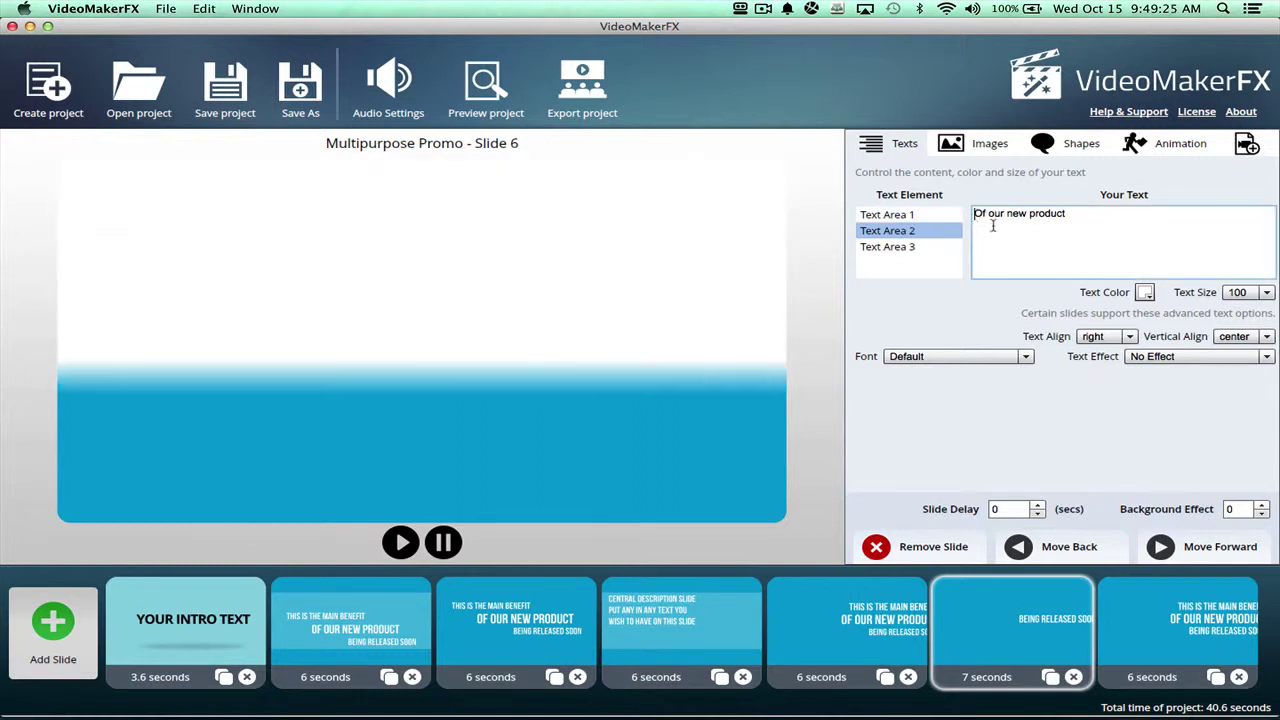
key("ctrl+a")
key("ctrl+v")
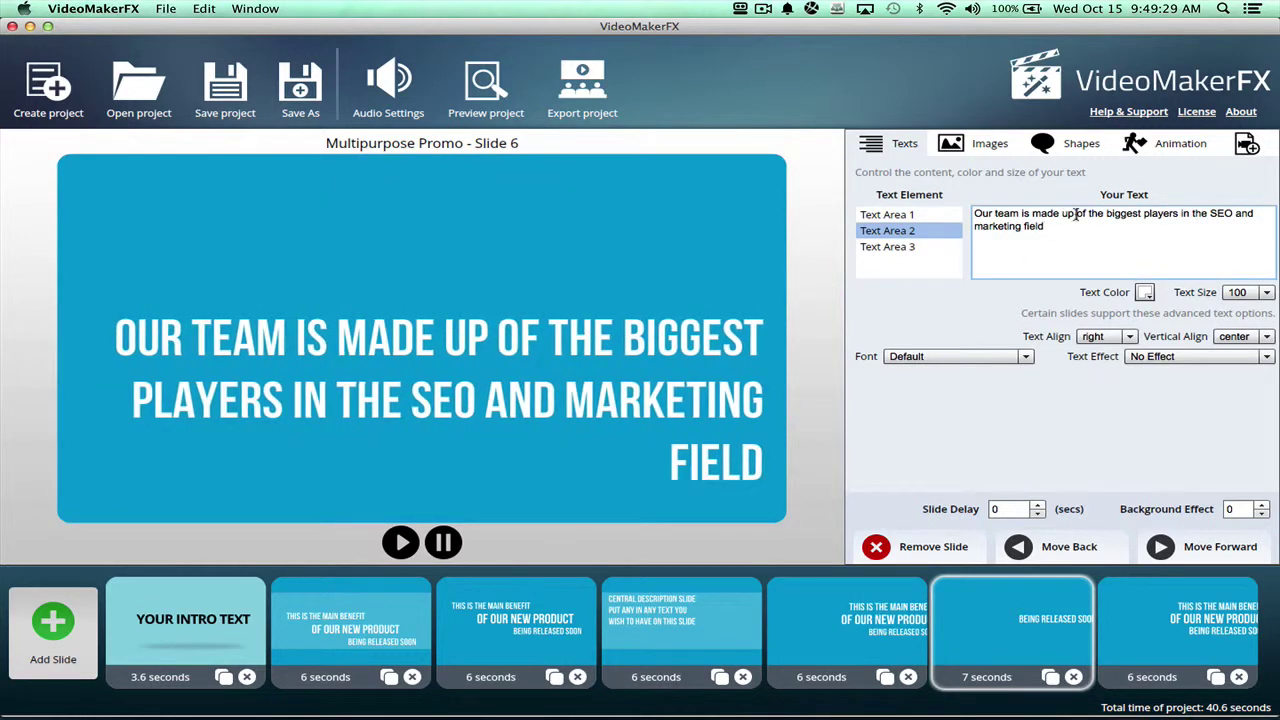
left_click_drag(1074, 214, 1020, 175)
key("BackSpace")
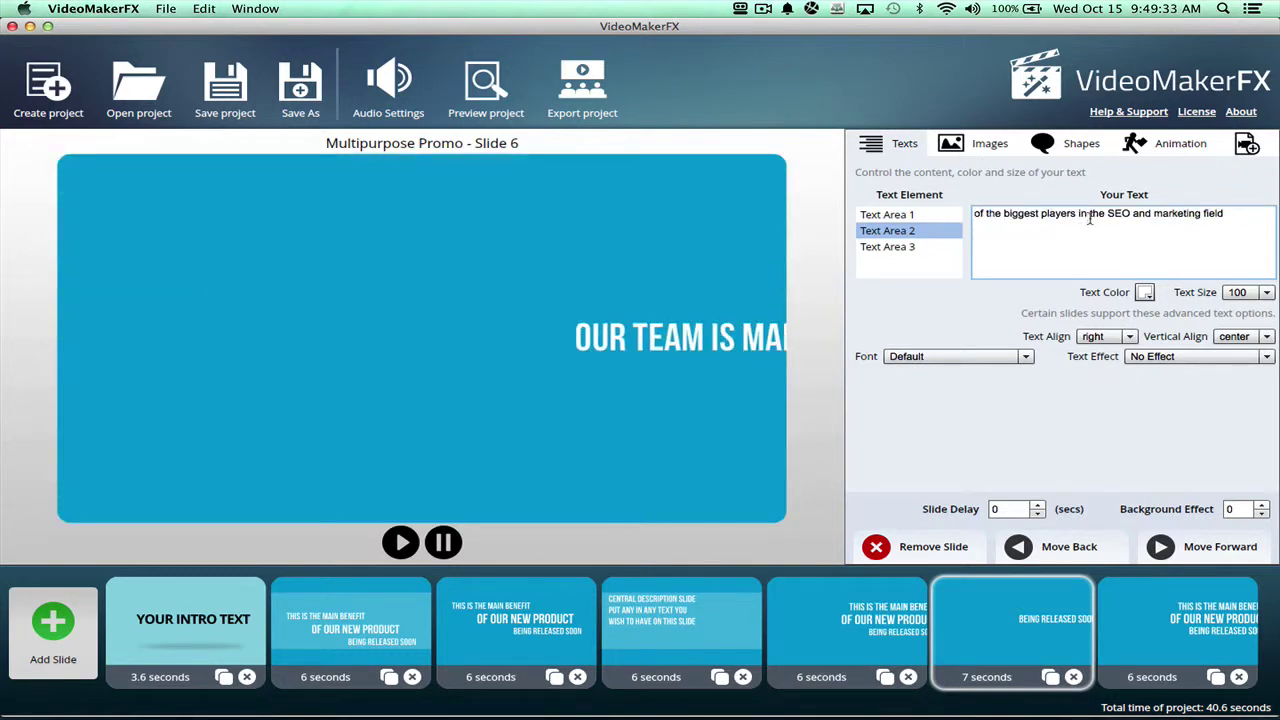
left_click_drag(1084, 215, 1194, 257)
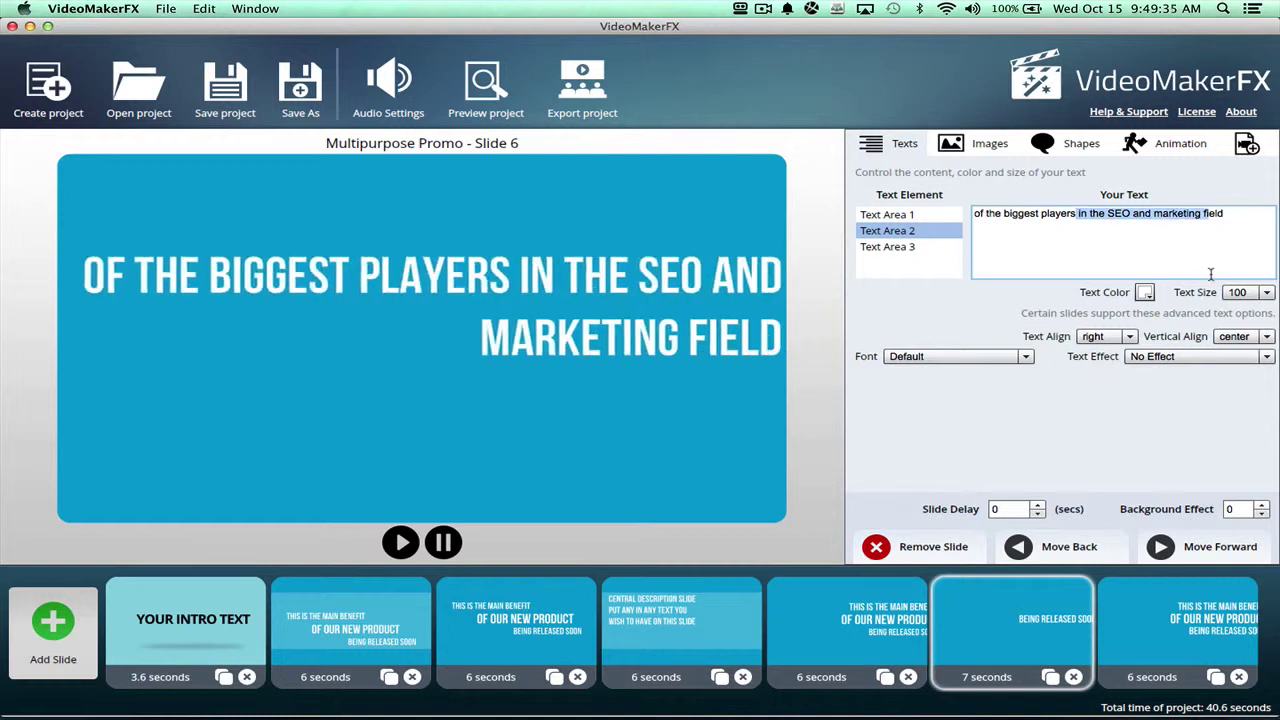
key("BackSpace")
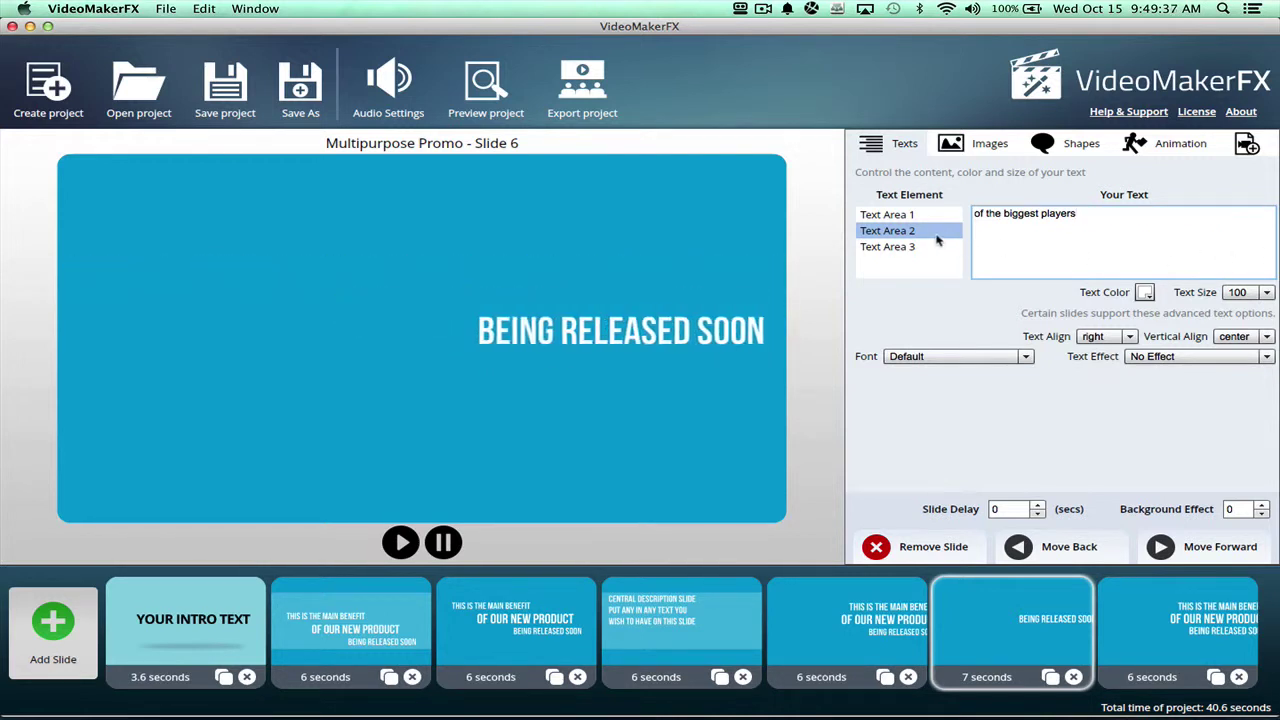
Replace Slide 6's Text Area 3 with the copied line, trimmed to "in the SEO and marketing field"
left_click(887, 246)
left_click_drag(1077, 214, 973, 214)
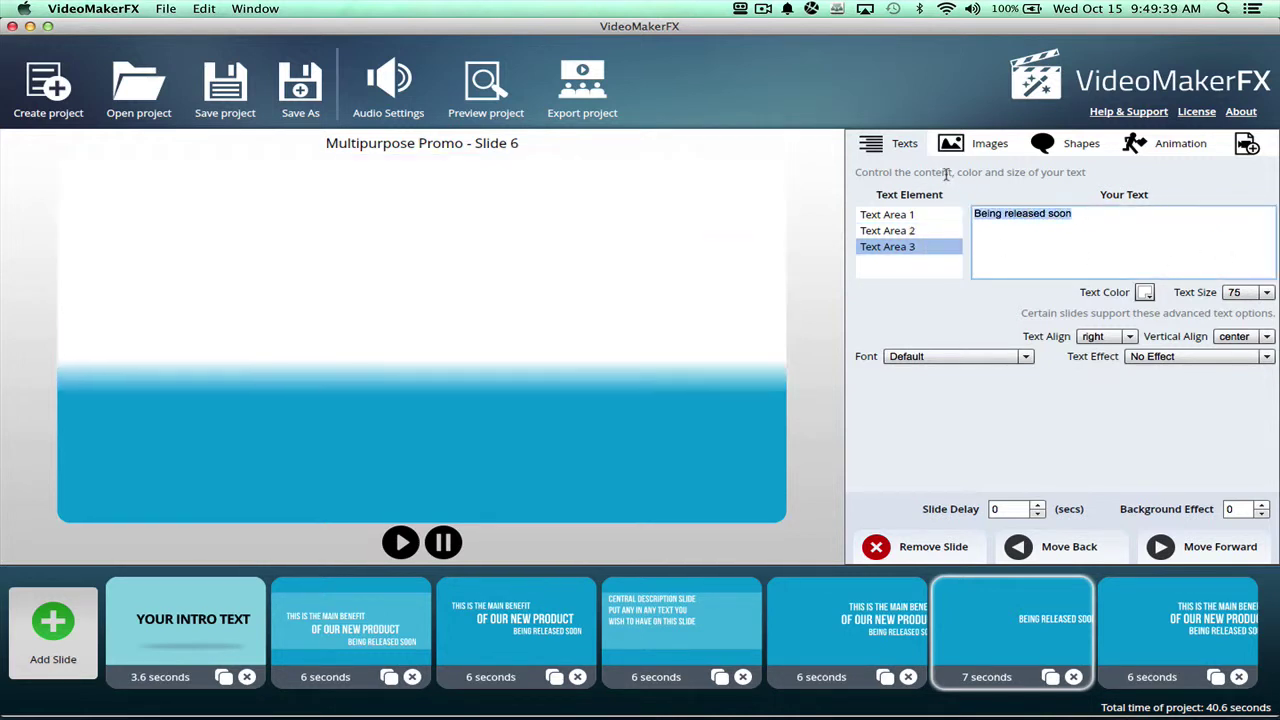
key("super+v")
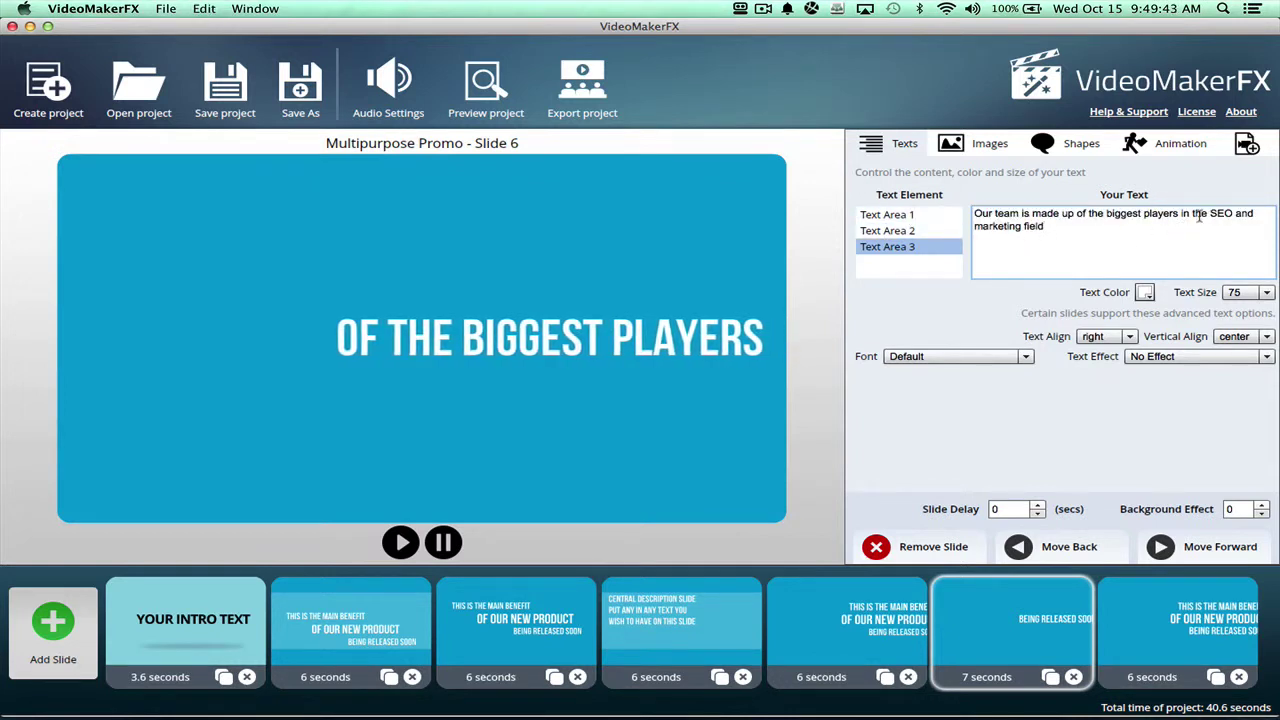
left_click_drag(1178, 214, 934, 236)
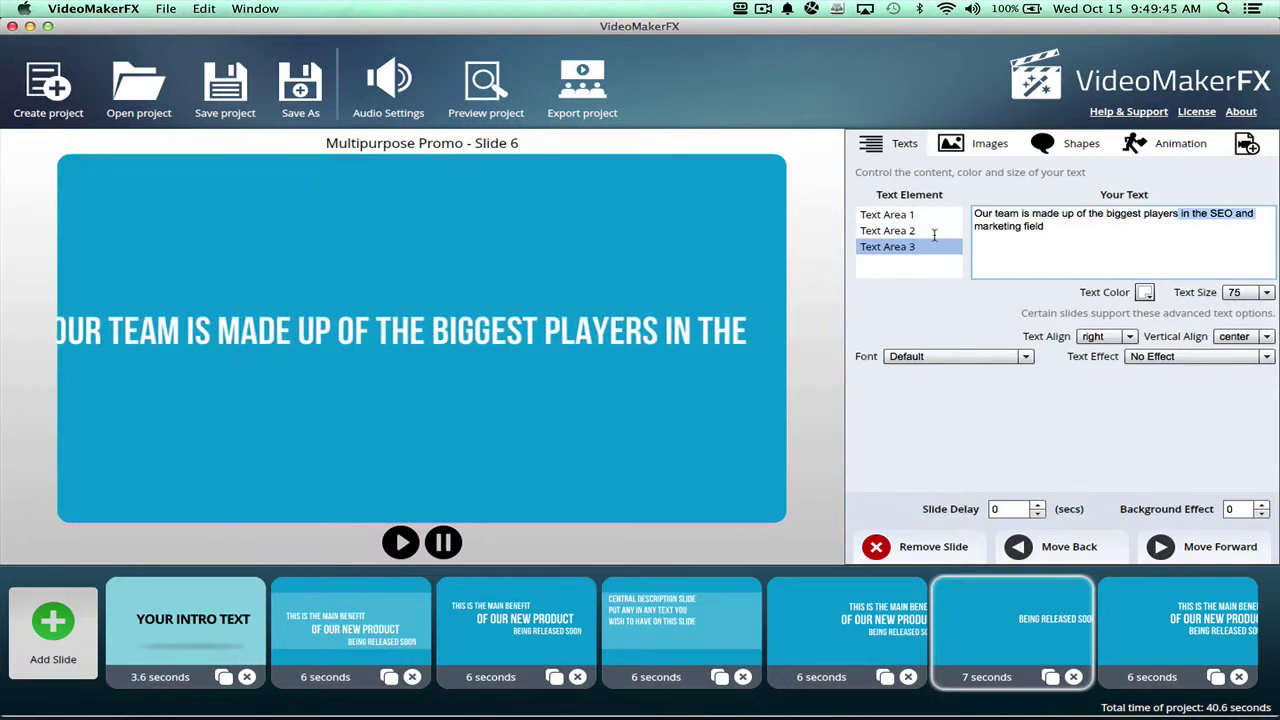
key("BackSpace")
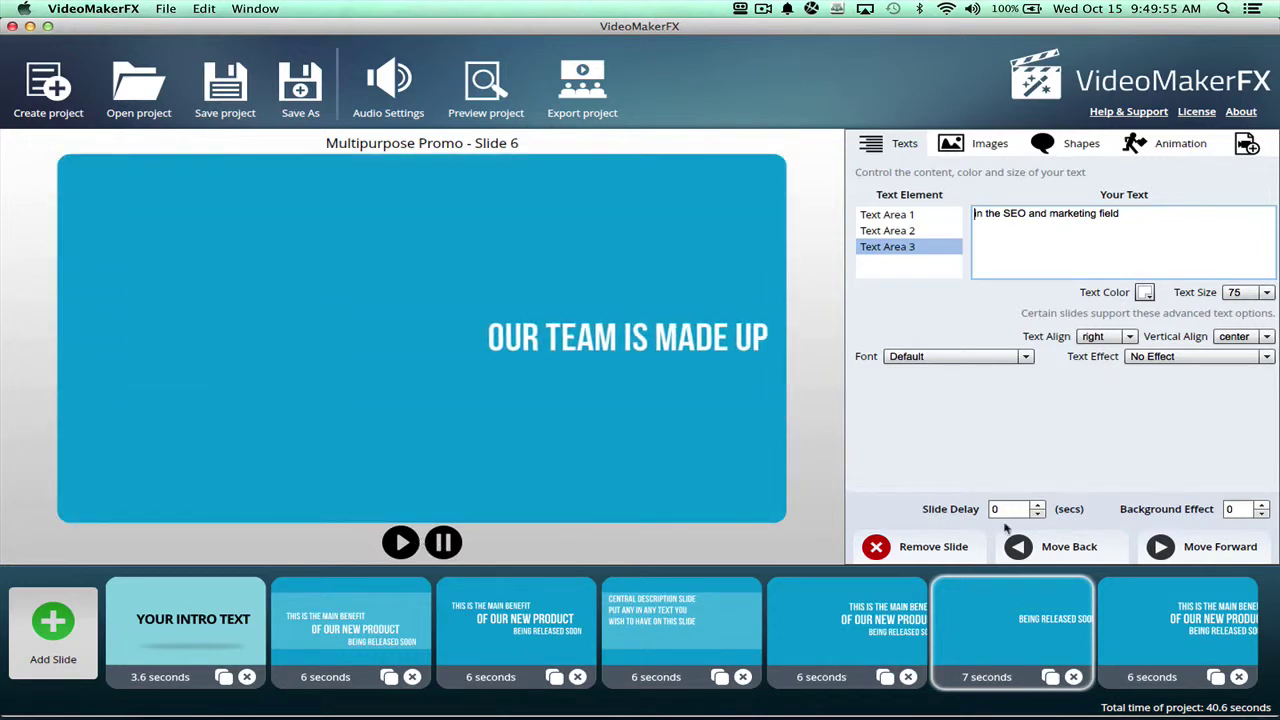
Set the background effect of Multipurpose Promo Slide 6 to 19
left_click(1241, 509)
type("1")
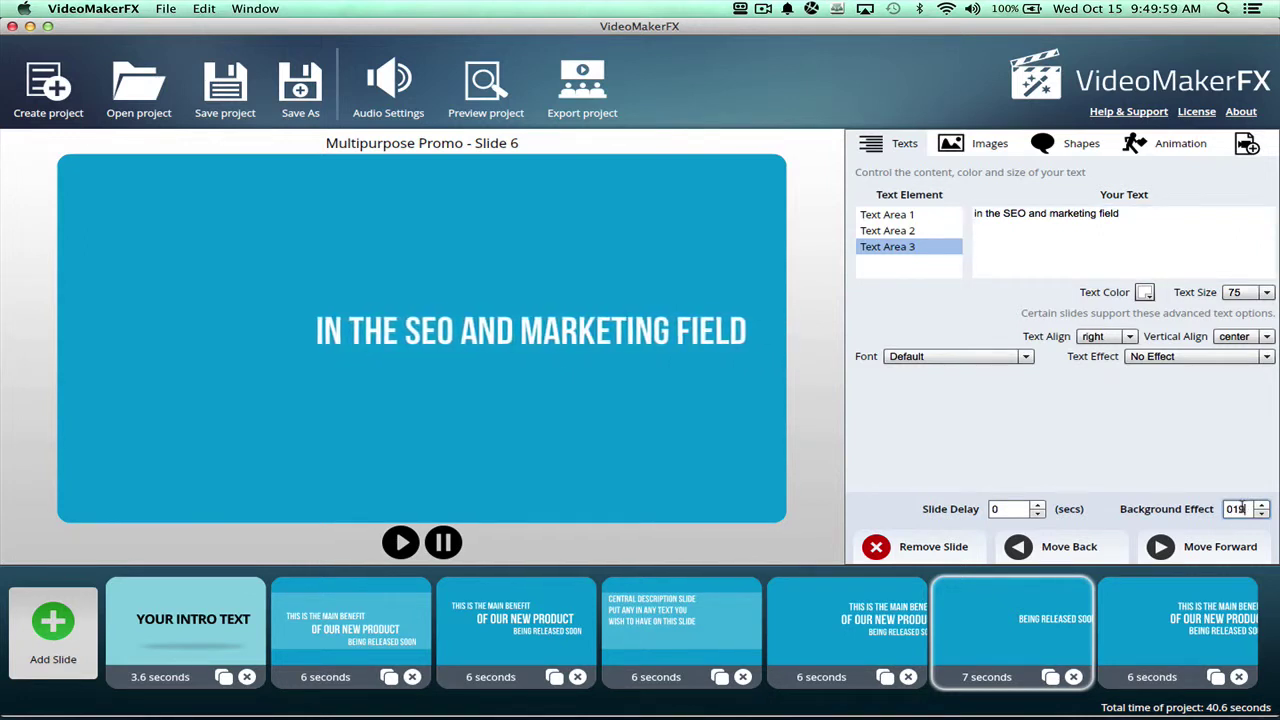
type("9")
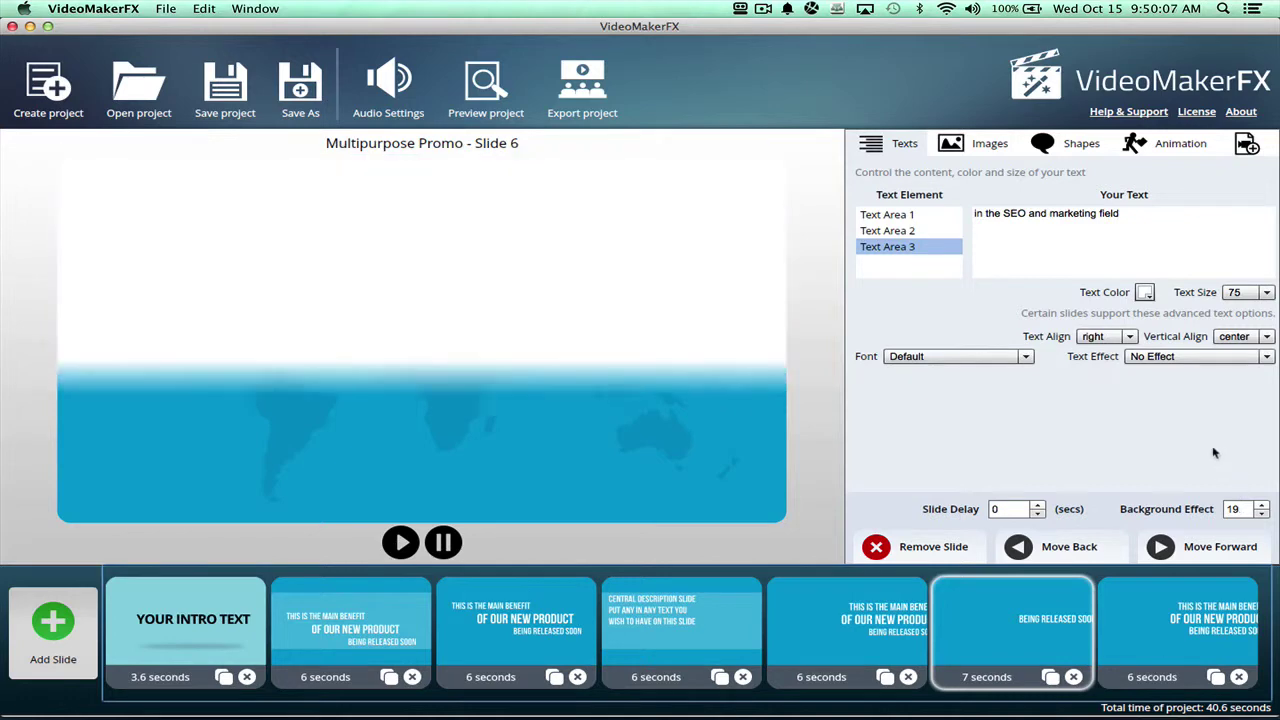
Enlarge the "in the SEO and marketing field" text on Slide 6, trying size 90 before setting it to 110
left_click(1262, 292)
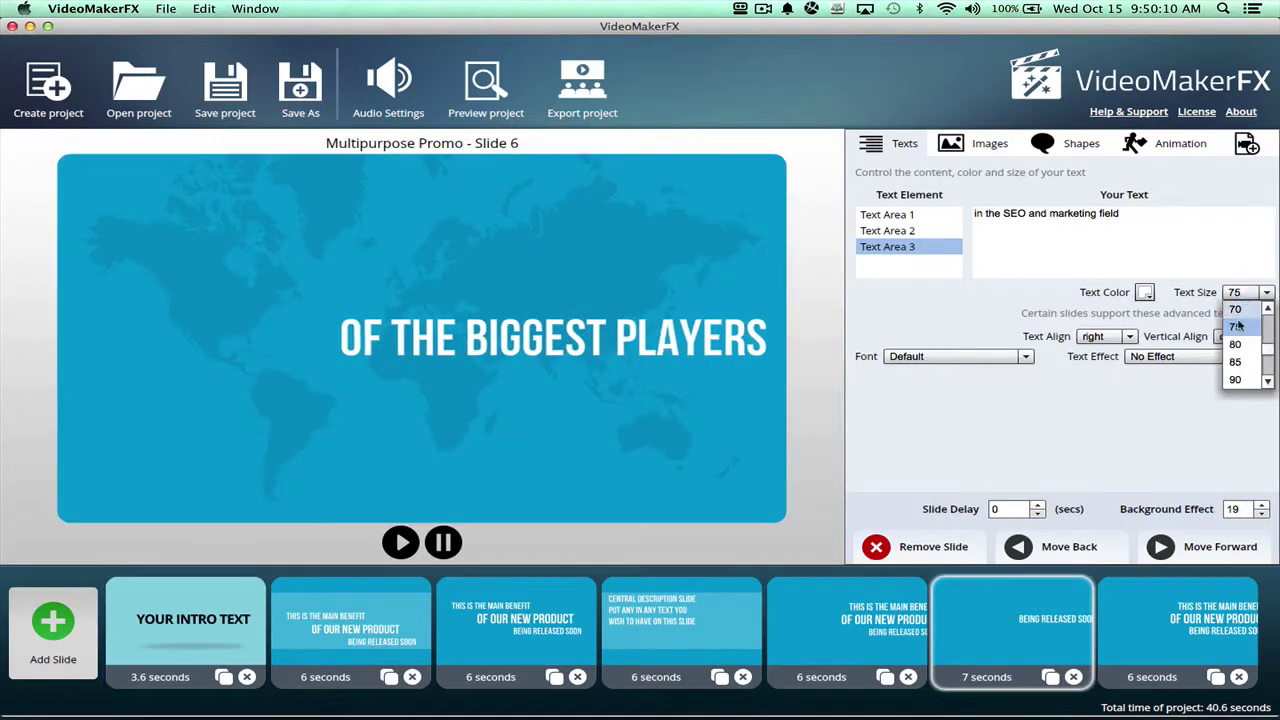
left_click(1238, 380)
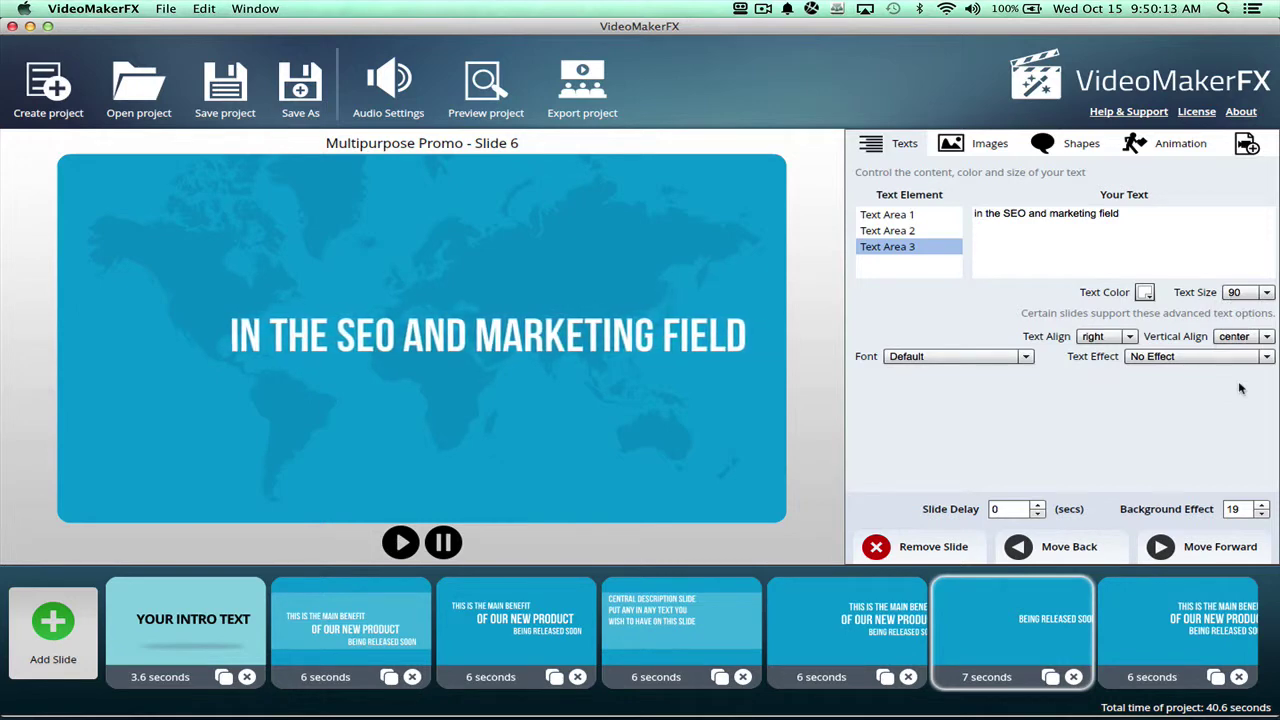
left_click(1236, 292)
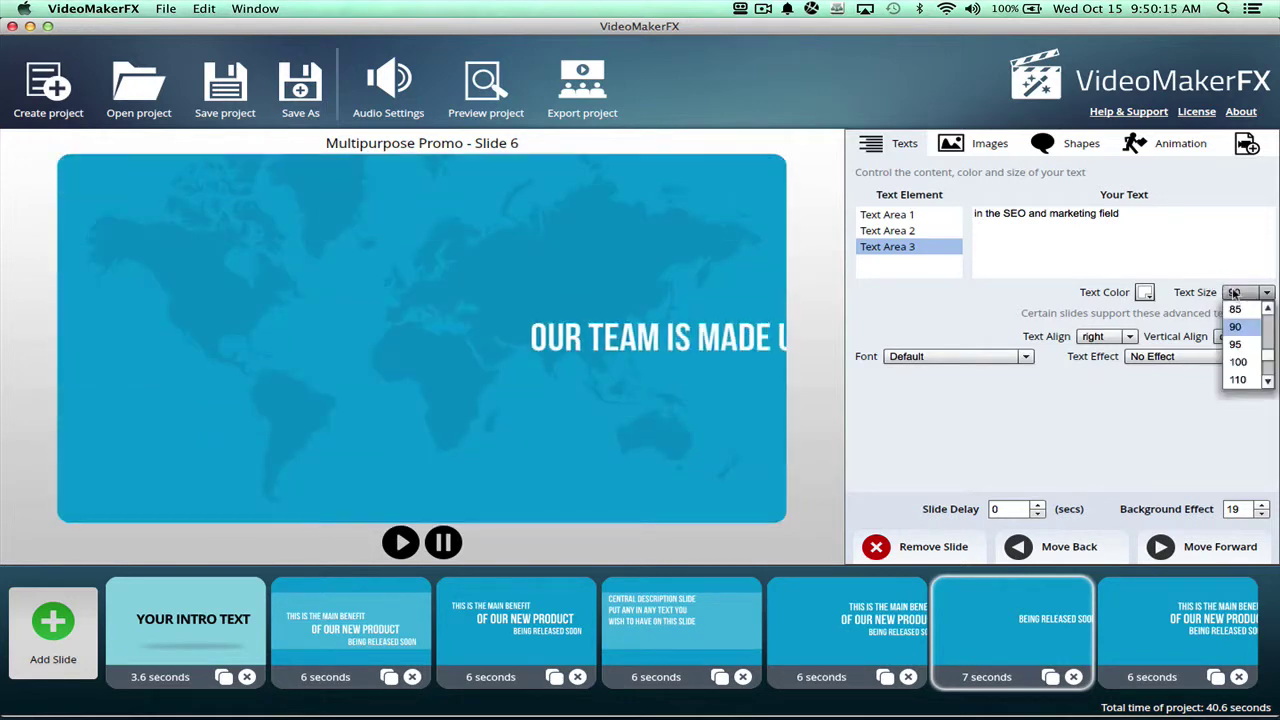
left_click(1240, 380)
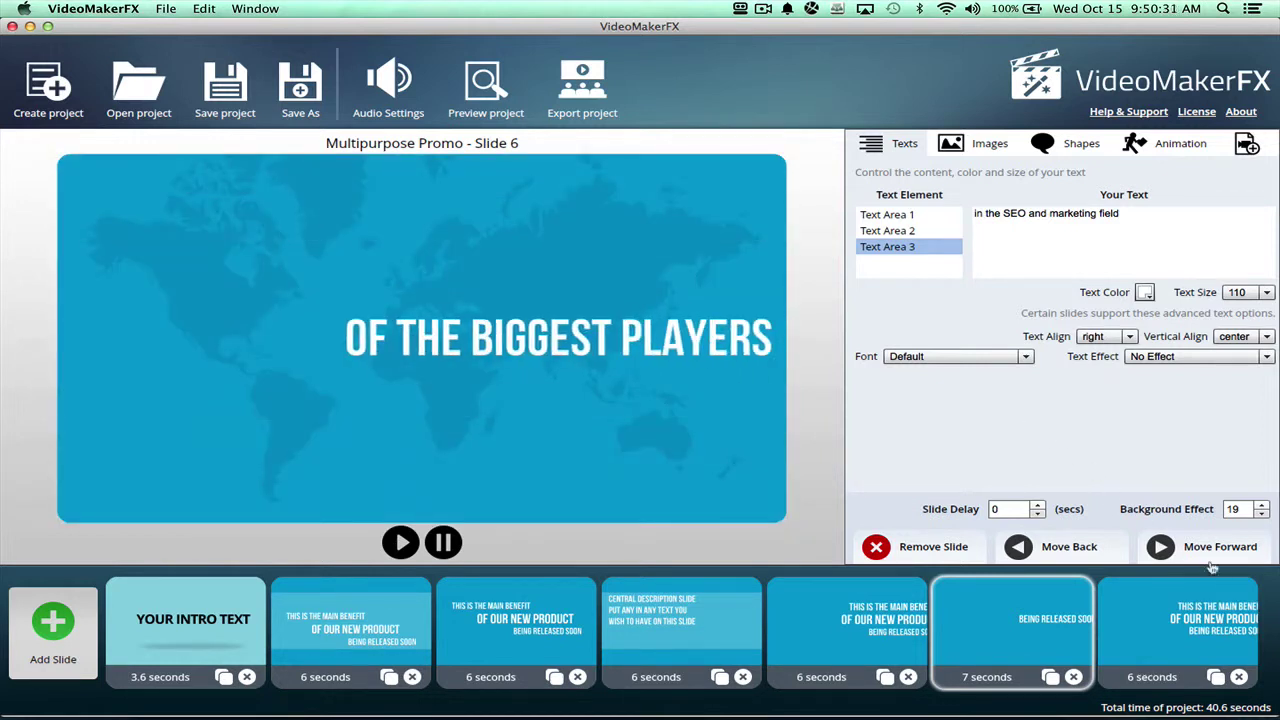
Open Slide 7, copy "You can be part of our team, if you act quickly Click the link below now" from TextEdit, and return to VideoMakerFX
left_click(1184, 628)
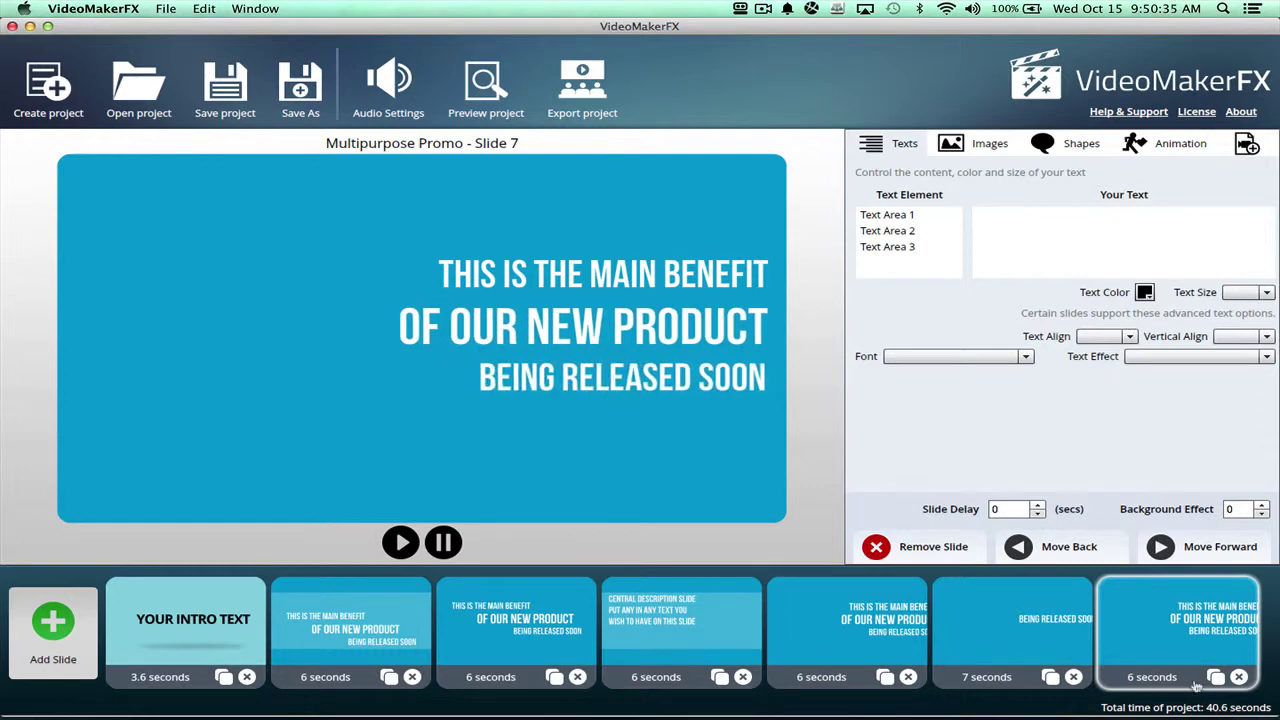
key("super+Tab")
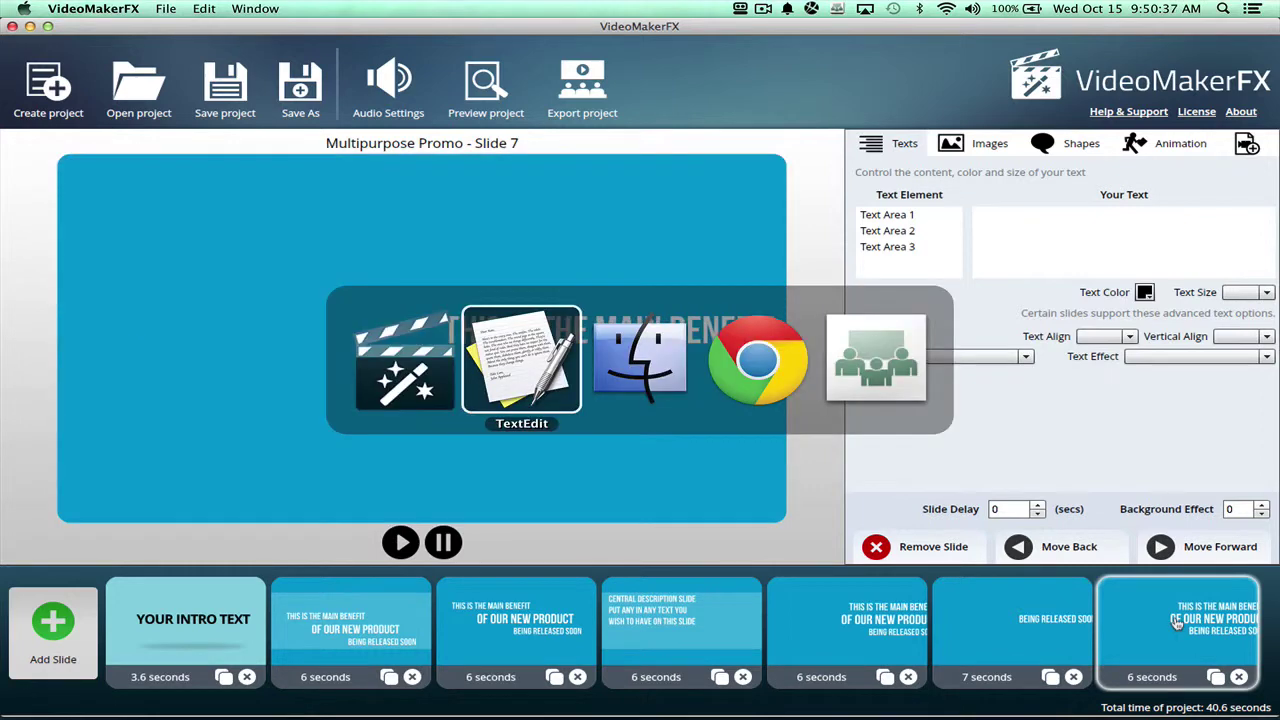
key("super+Tab")
key("super+Tab")
key("super+Tab")
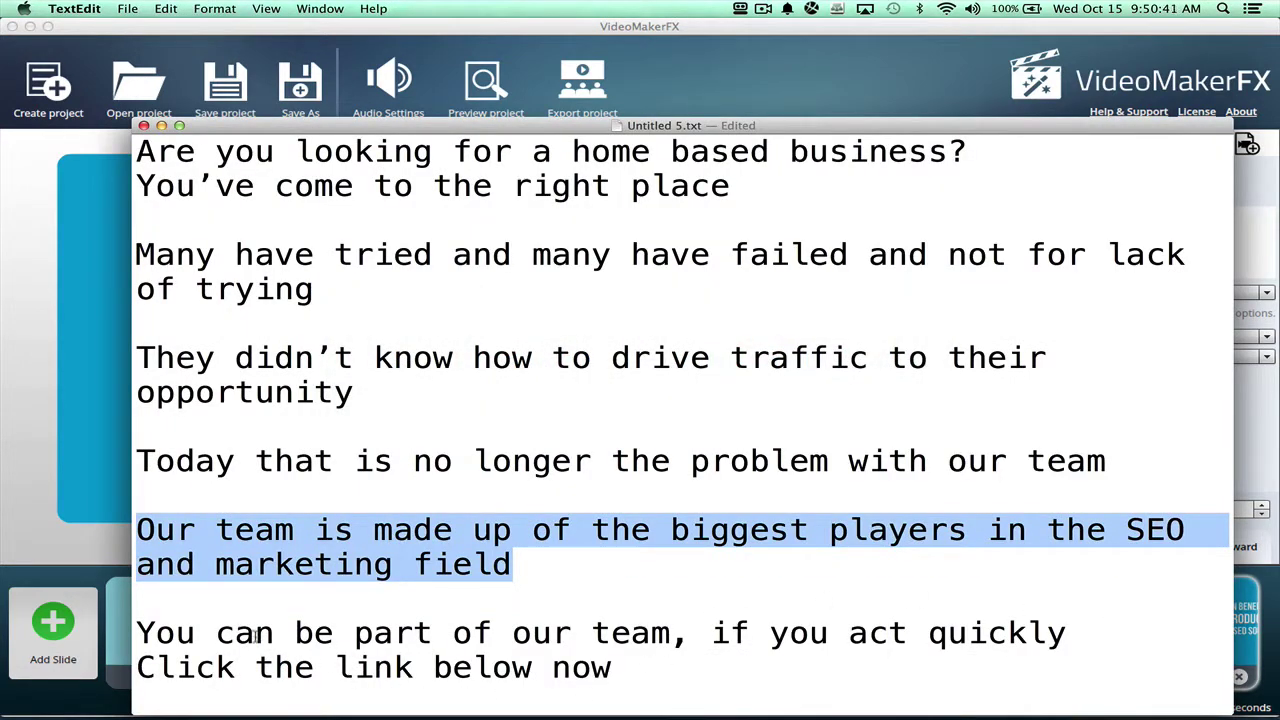
left_click_drag(138, 632, 635, 670)
key("cmd+c")
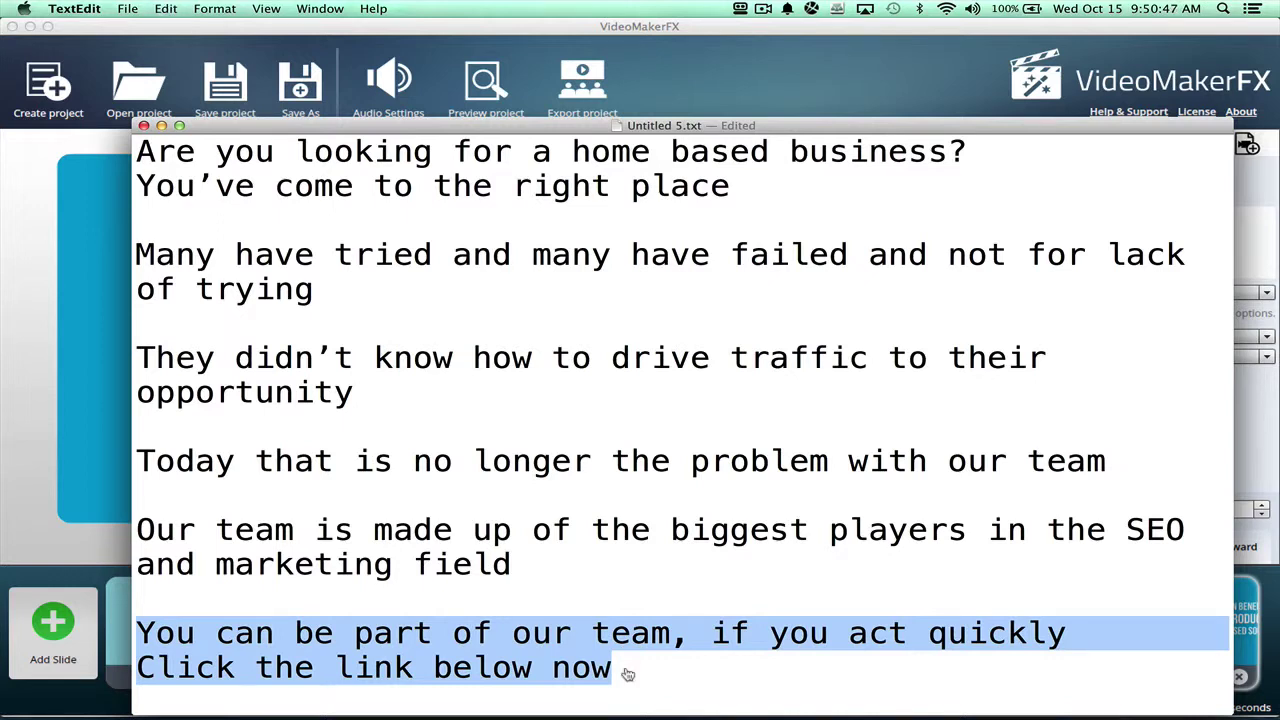
key("super+Tab")
key("super+Tab")
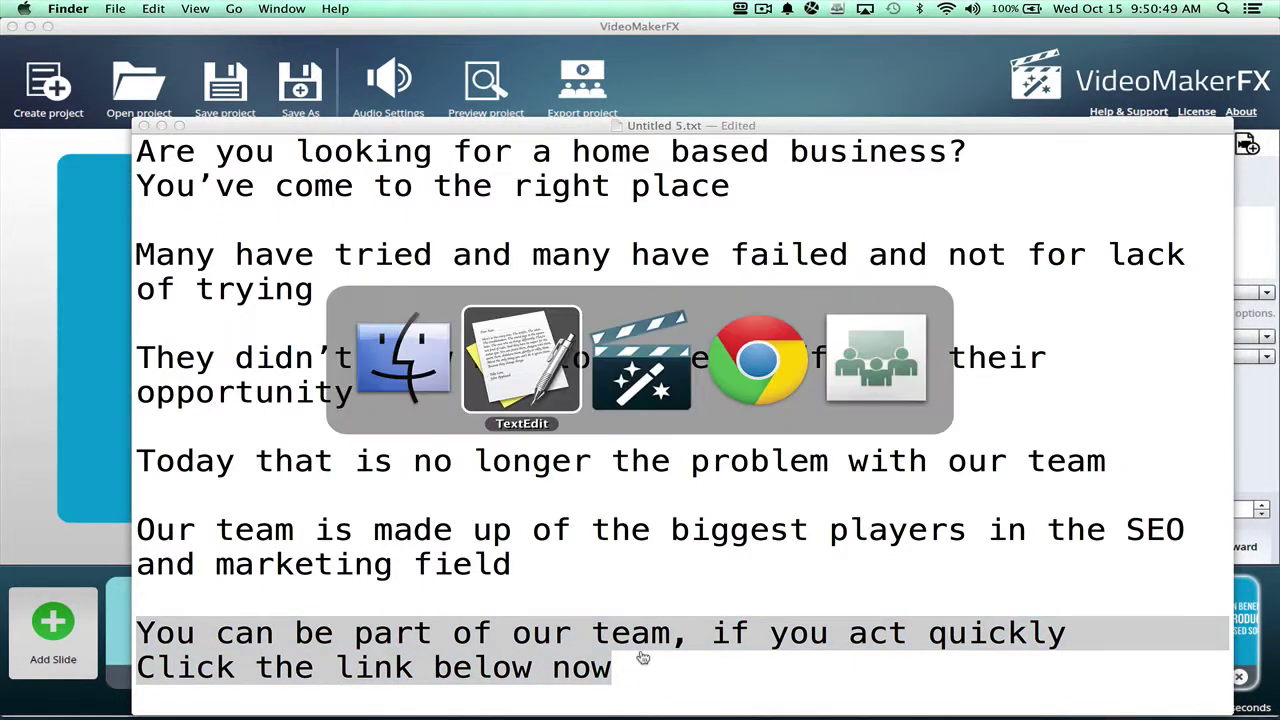
key("super+Tab")
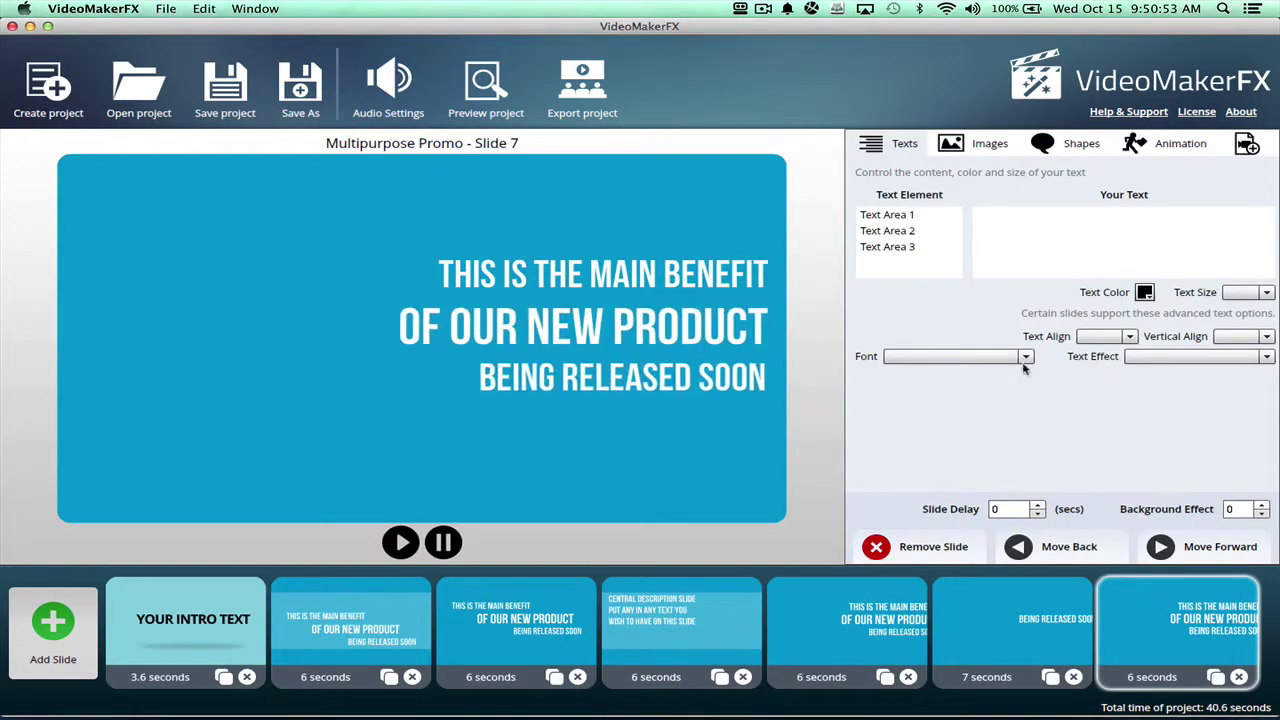
Check Slide 7's text areas, then replace Text Area 1 with the copied lines trimmed to "You can be part of our team"
left_click(940, 215)
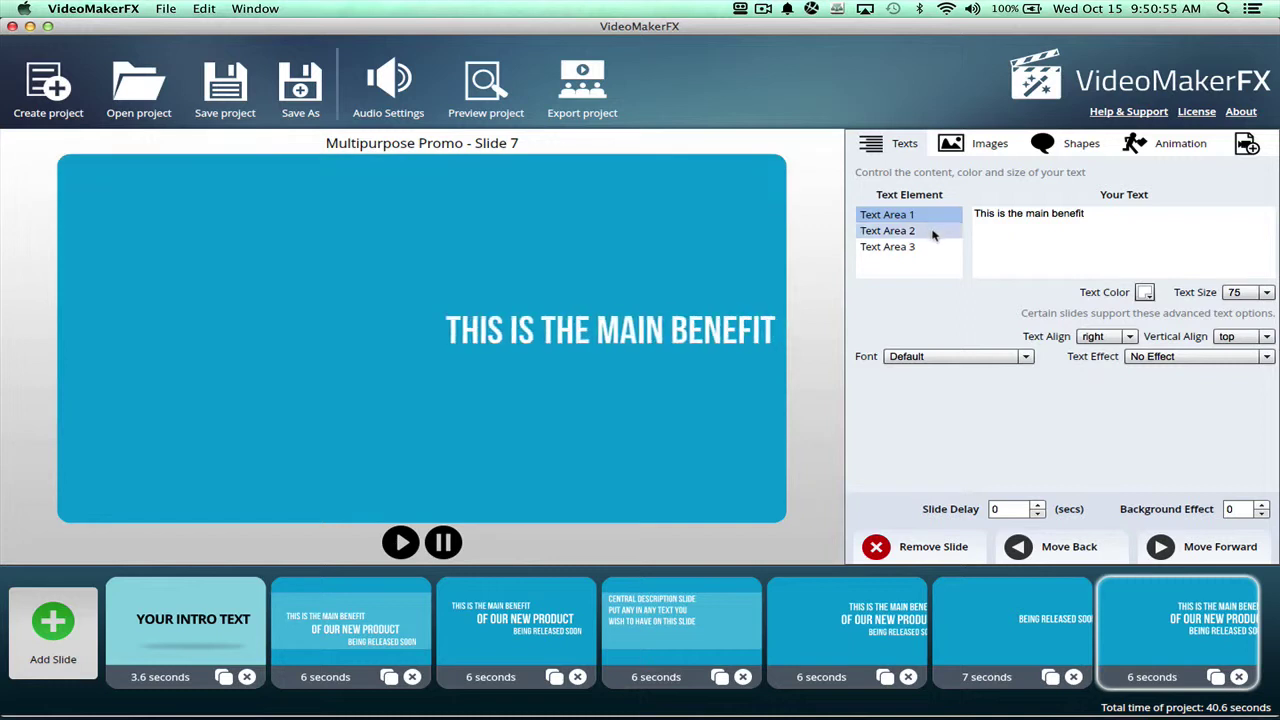
left_click(933, 232)
left_click(928, 247)
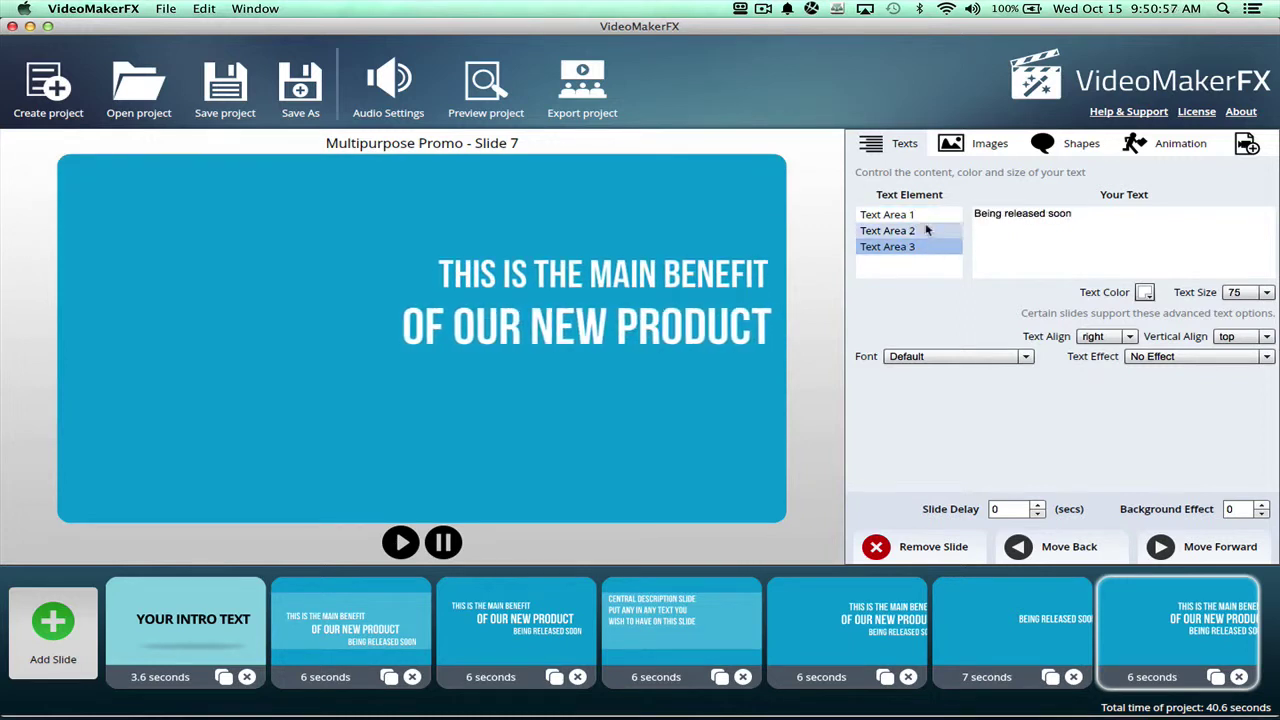
left_click(922, 215)
triple_click(995, 213)
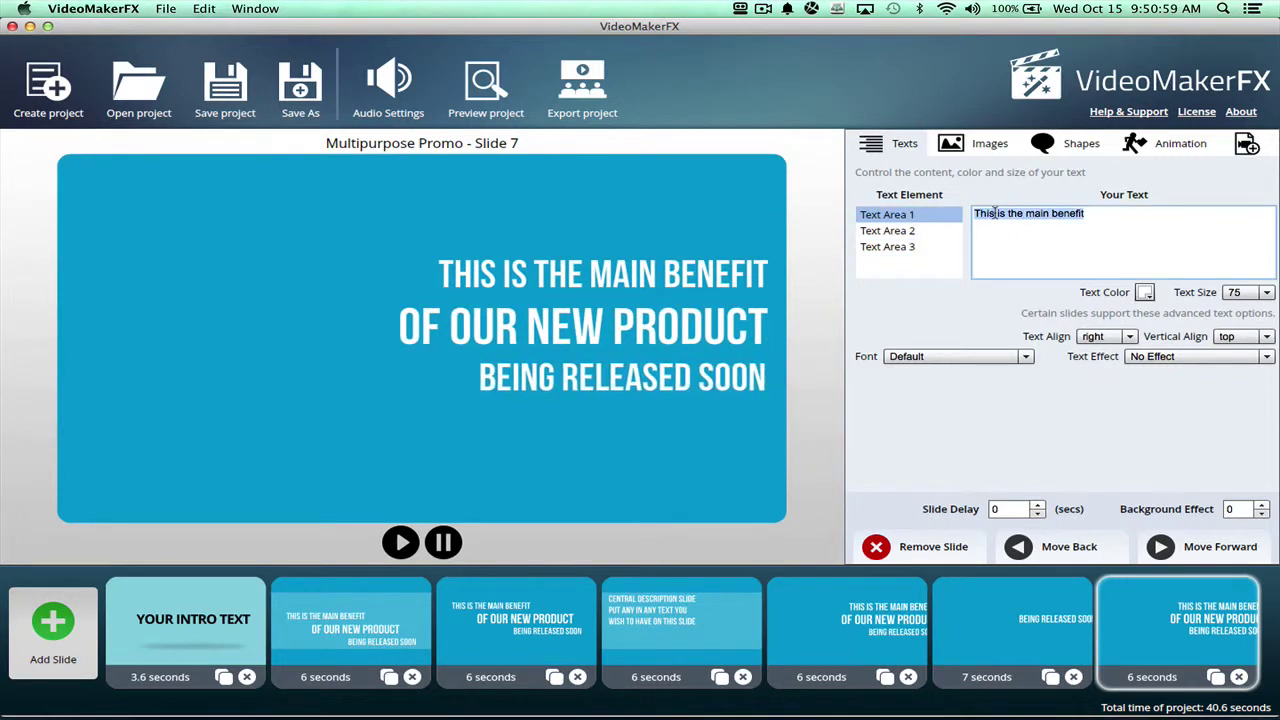
key("cmd+v")
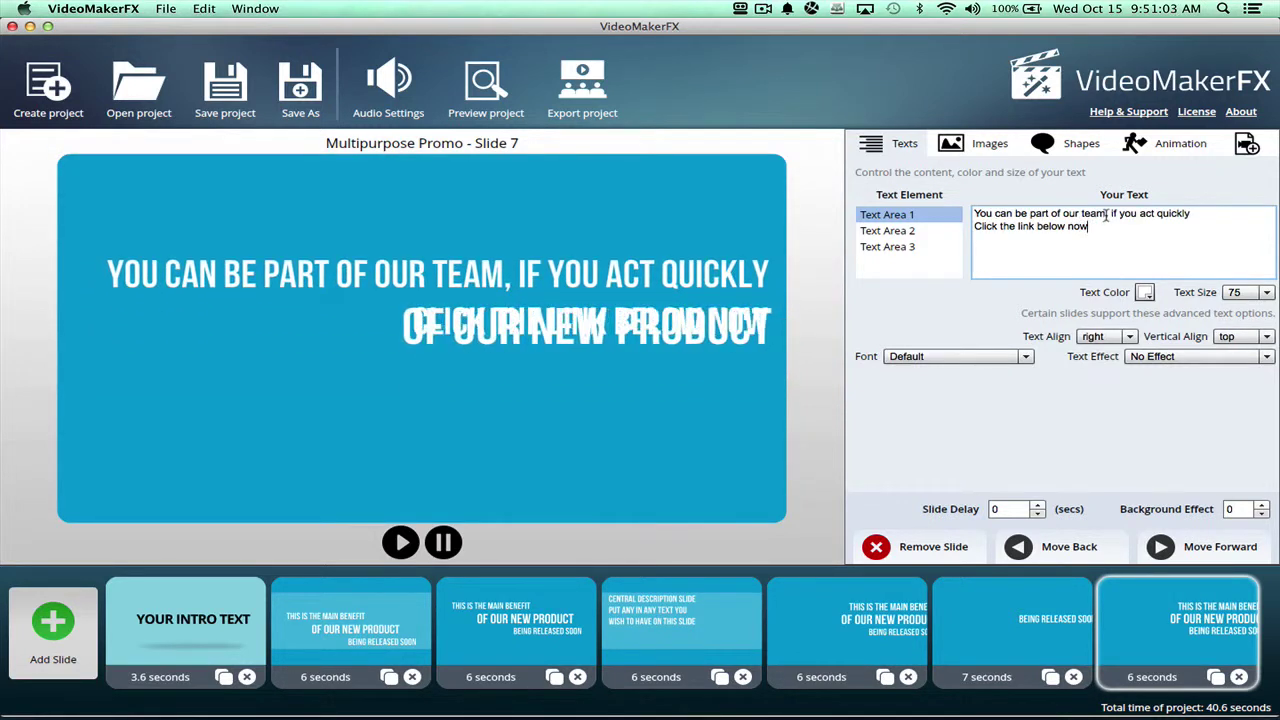
left_click_drag(1106, 218, 1131, 292)
key("BackSpace")
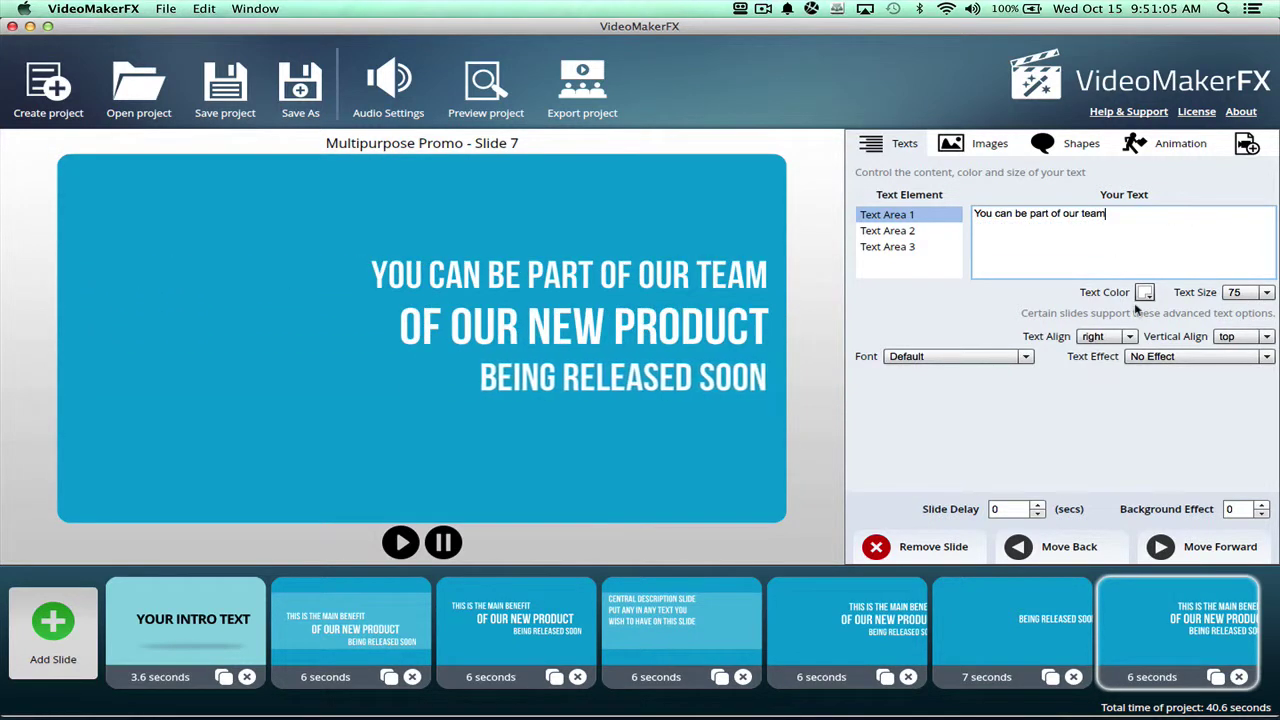
Replace Slide 7's Text Area 2 with the copied lines, trimmed to "if you act quickly"
left_click(912, 231)
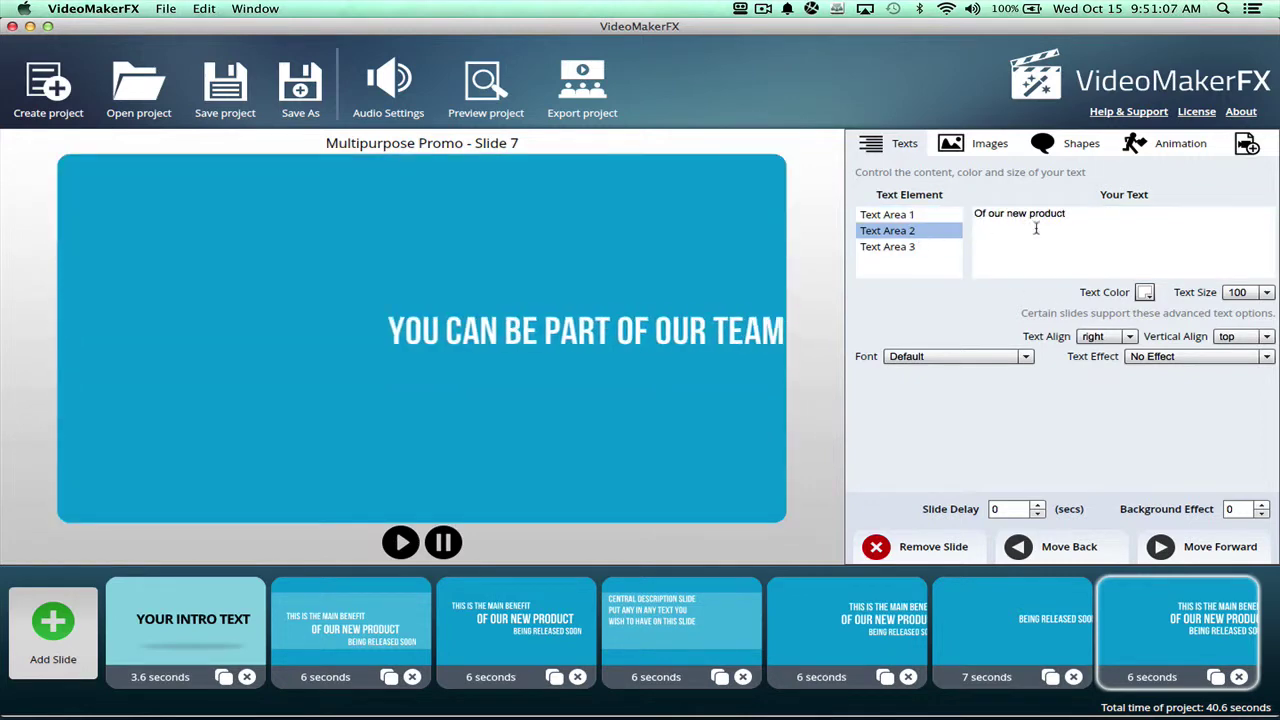
left_click_drag(1078, 216, 906, 196)
key("super+v")
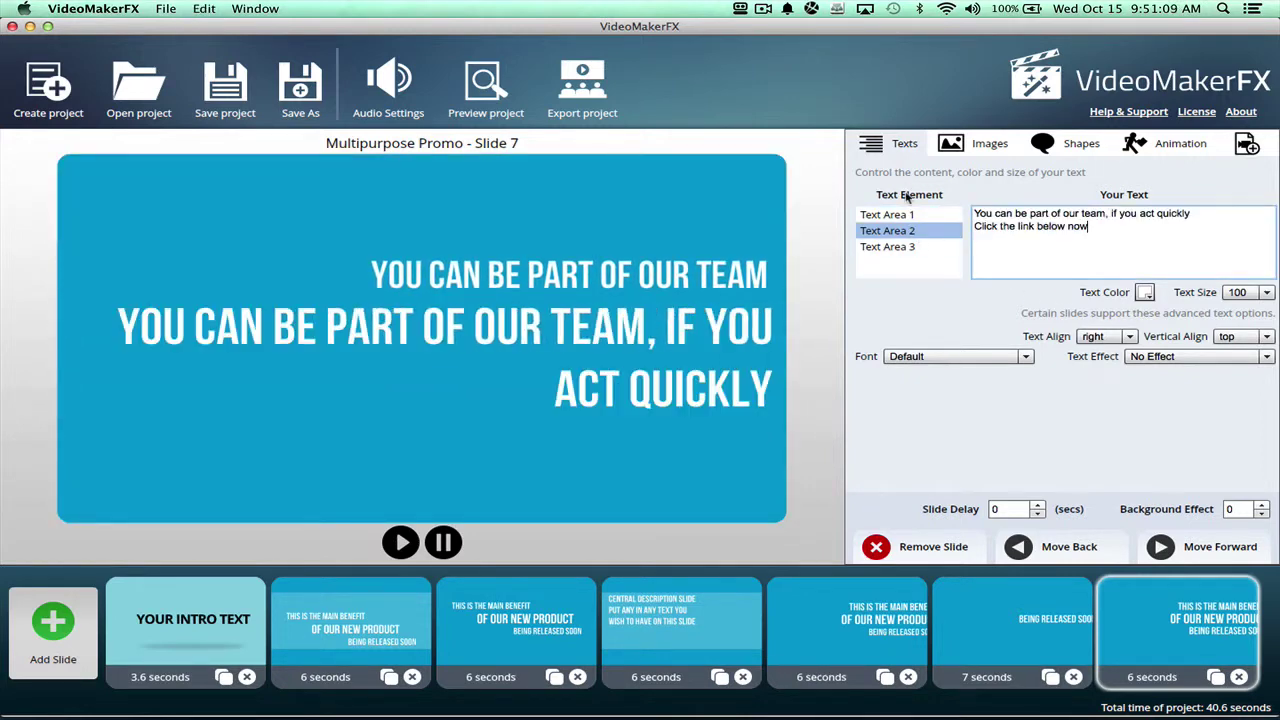
left_click_drag(1110, 215, 922, 172)
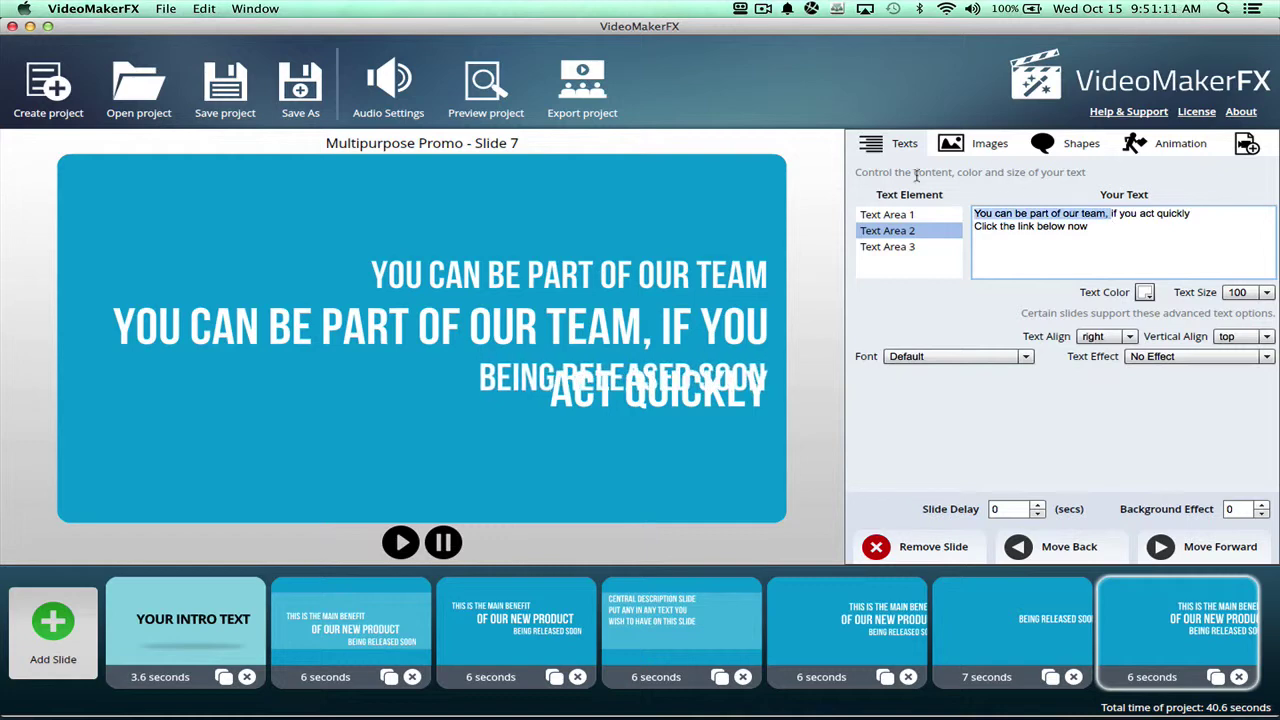
key("super+x")
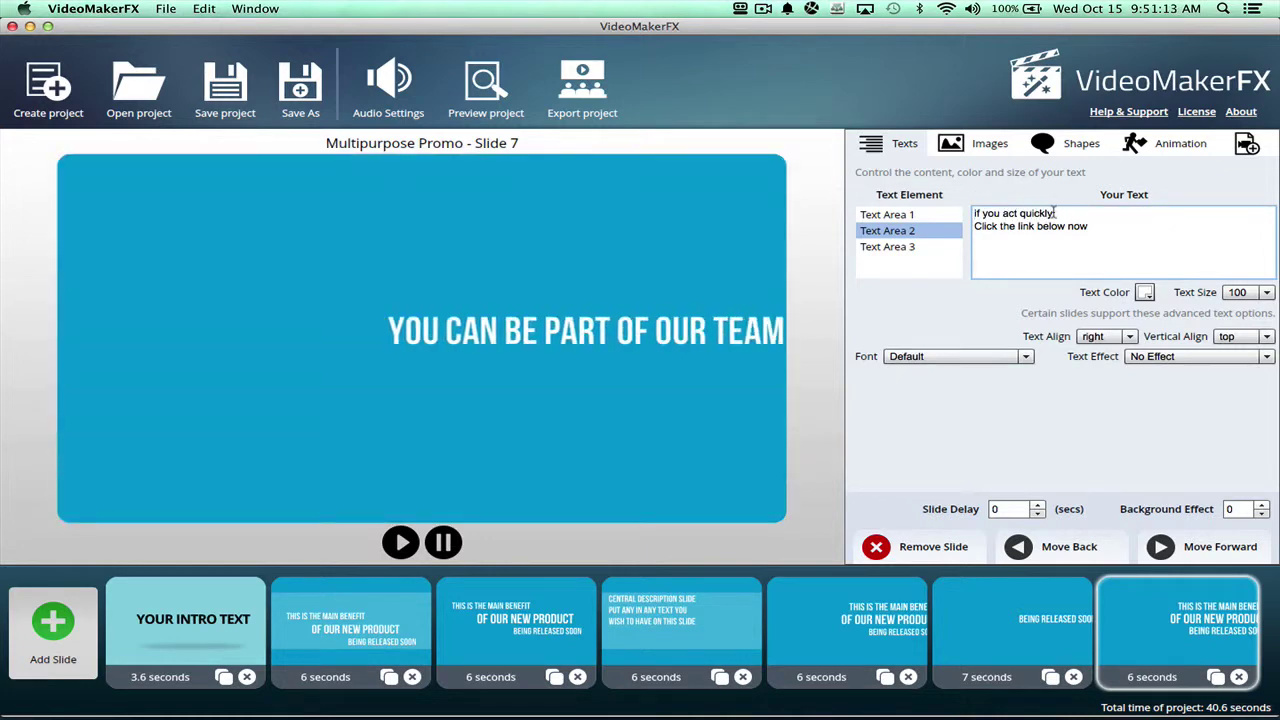
left_click_drag(975, 226, 1128, 292)
key("super+x")
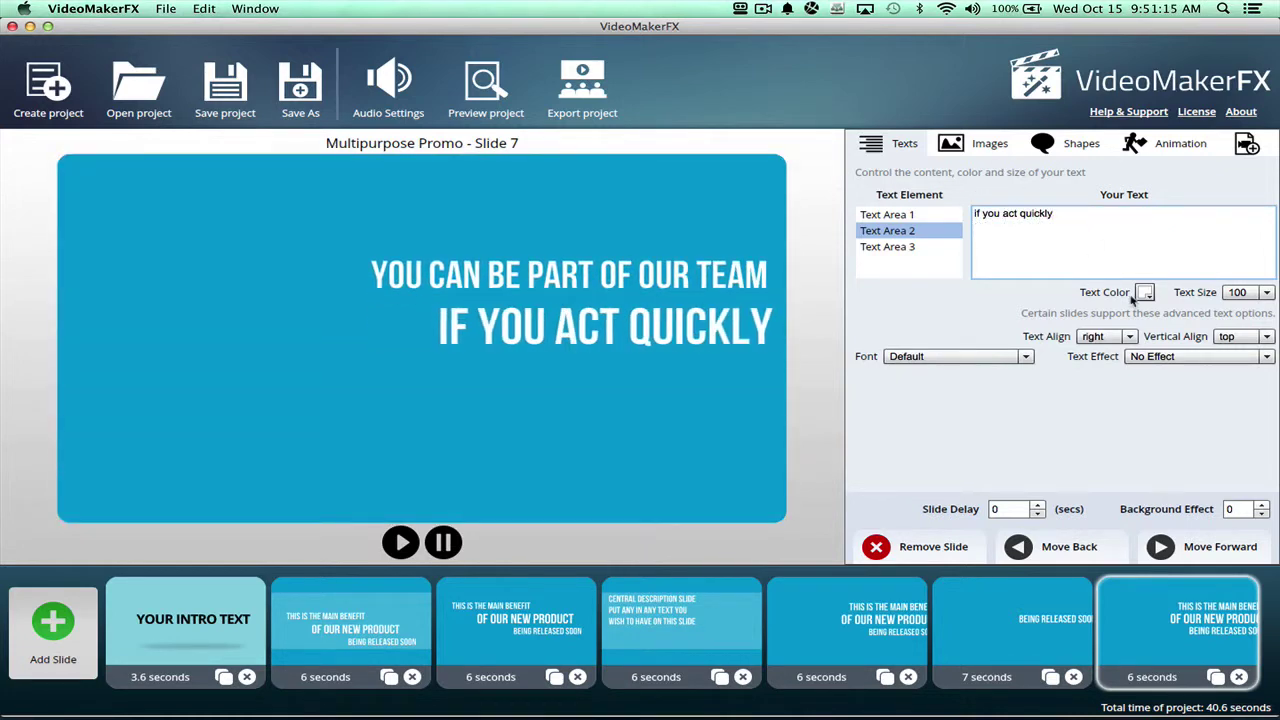
Replace Slide 7's Text Area 3 placeholder with "Click the link below now"
left_click(899, 247)
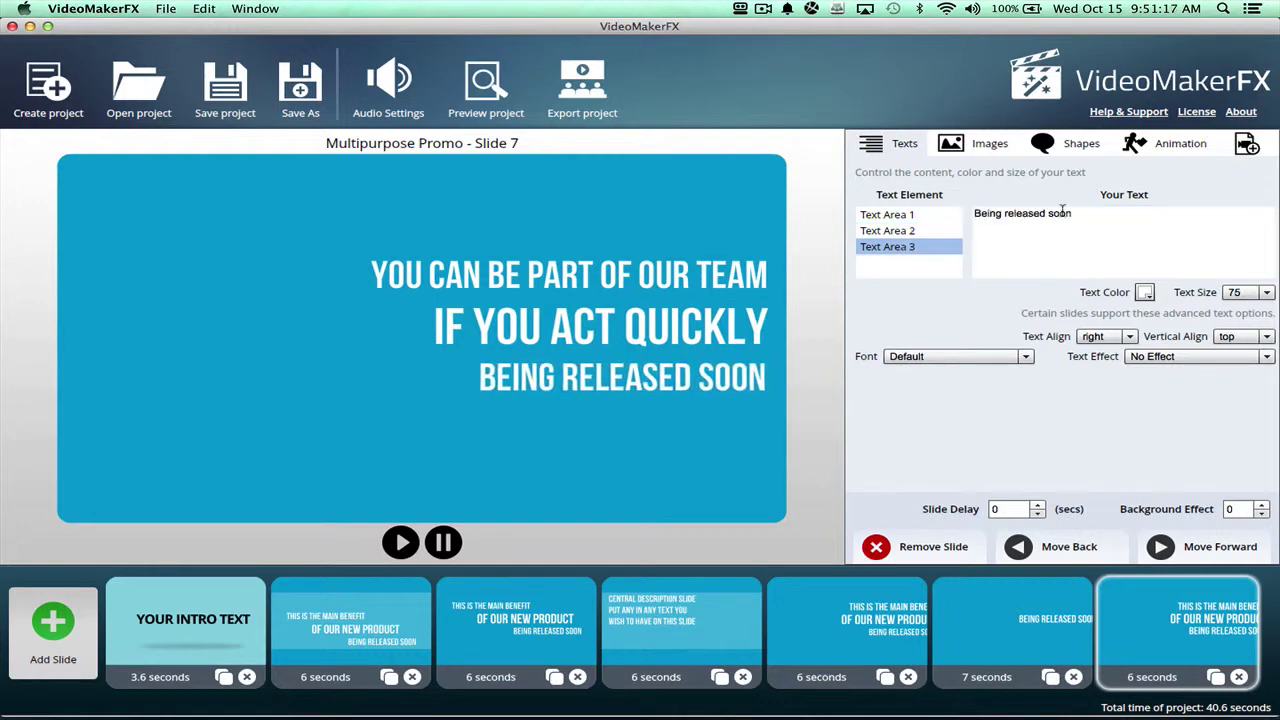
left_click_drag(1086, 213, 940, 193)
key("super+v")
key("super+x")
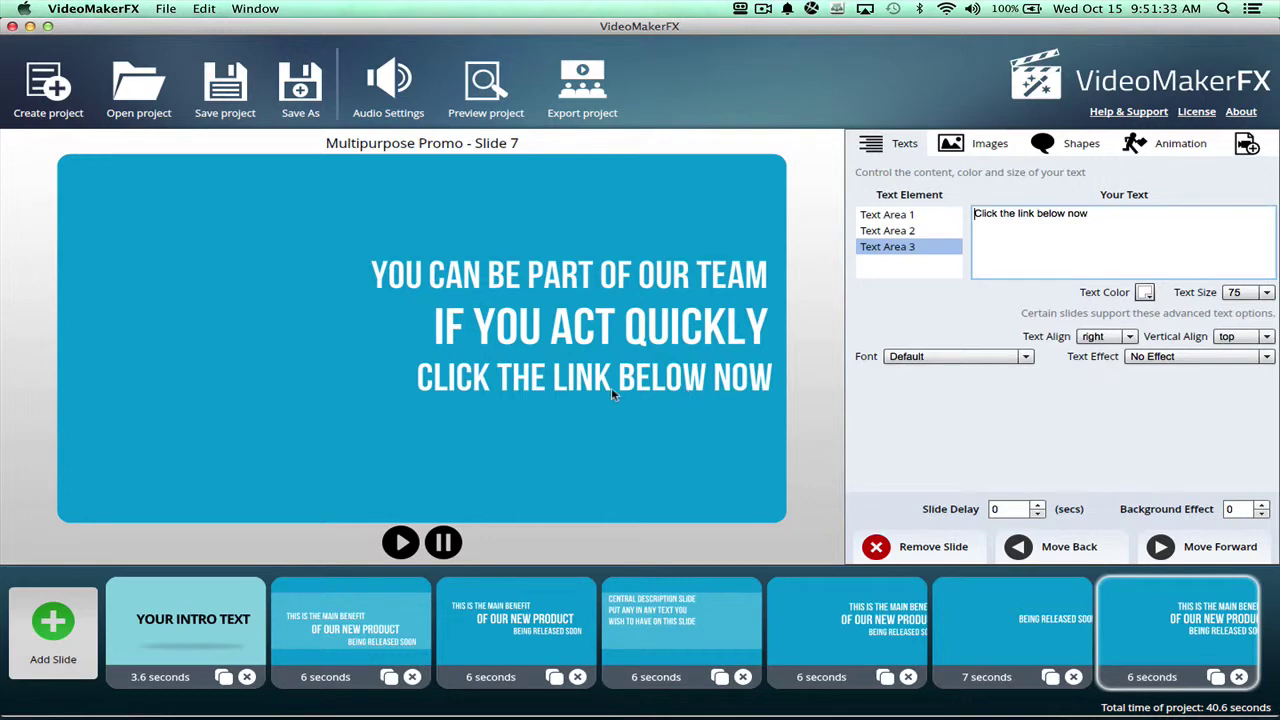
Set the text size of Slide 7's Text Area 3, "Click the link below now", to 130
left_click(1248, 292)
left_click(1242, 386)
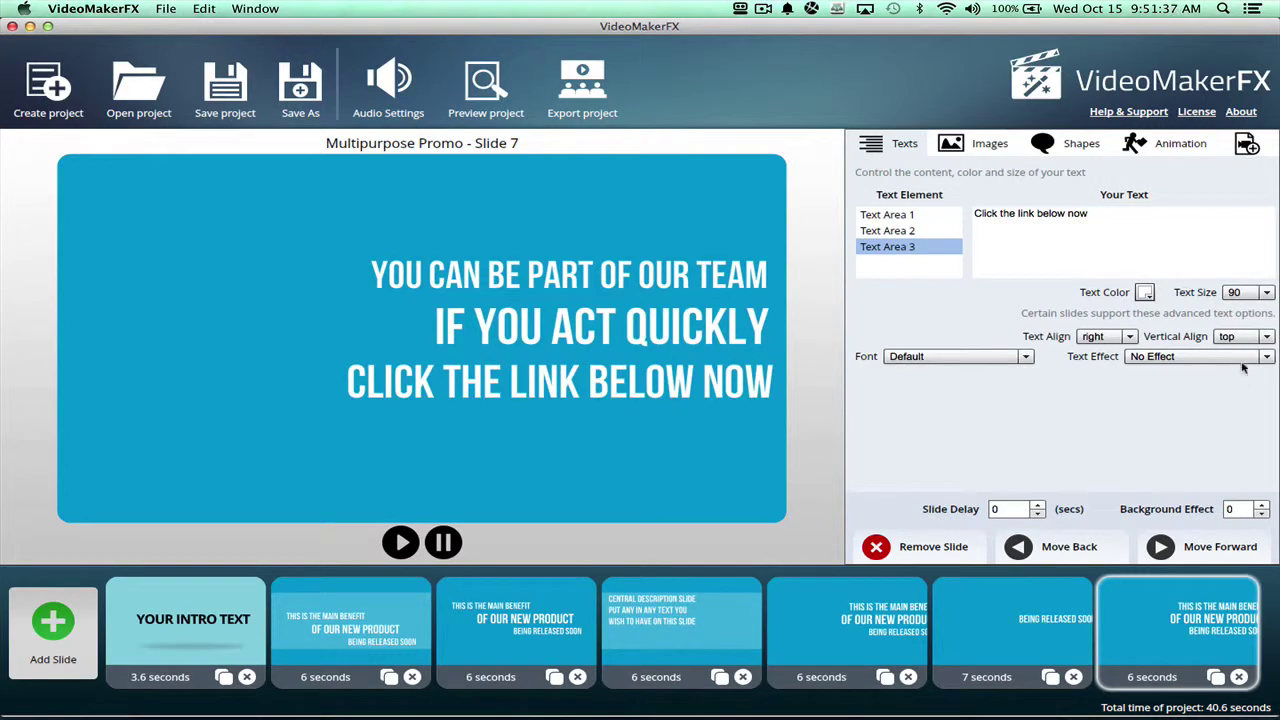
left_click(1240, 294)
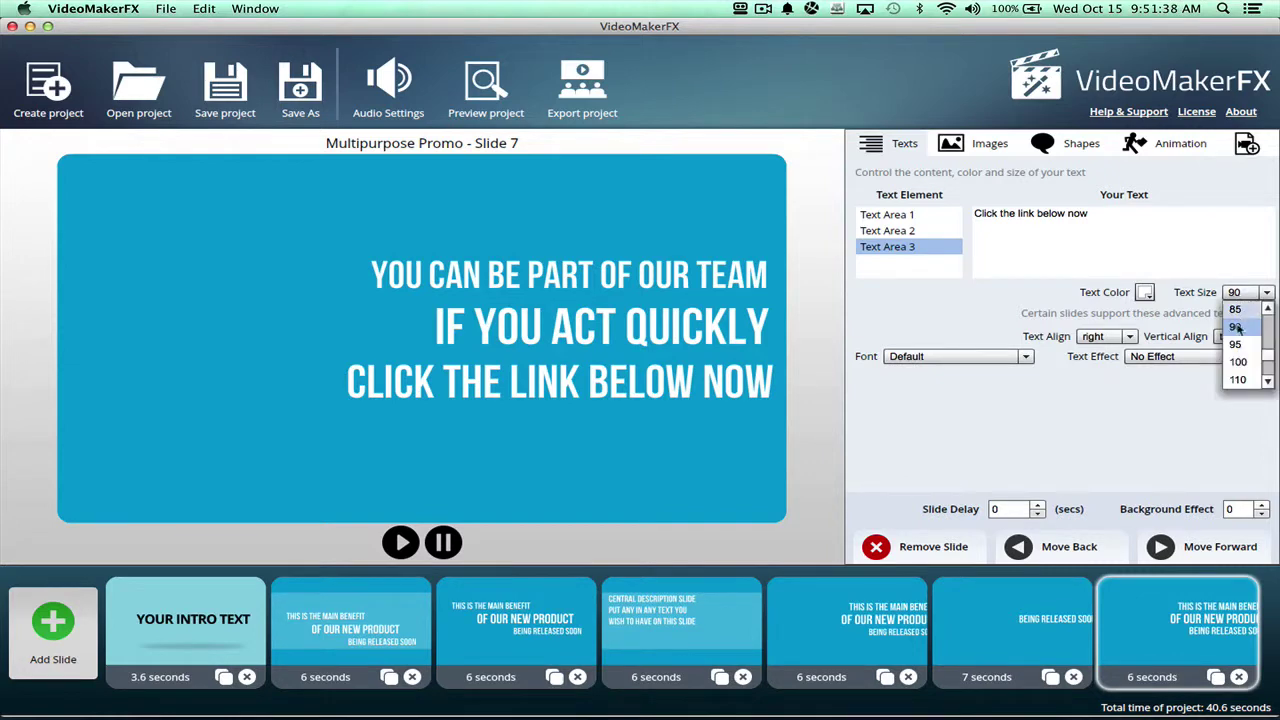
left_click(1239, 380)
left_click(1245, 292)
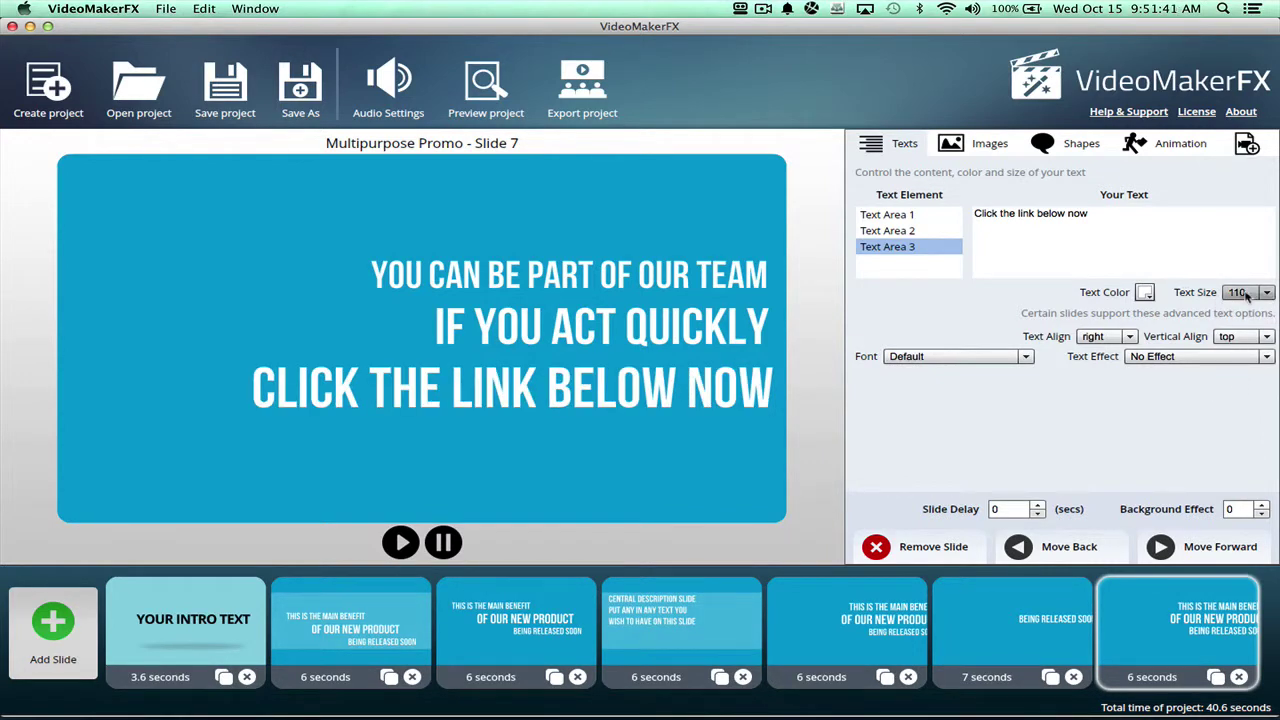
left_click(1240, 362)
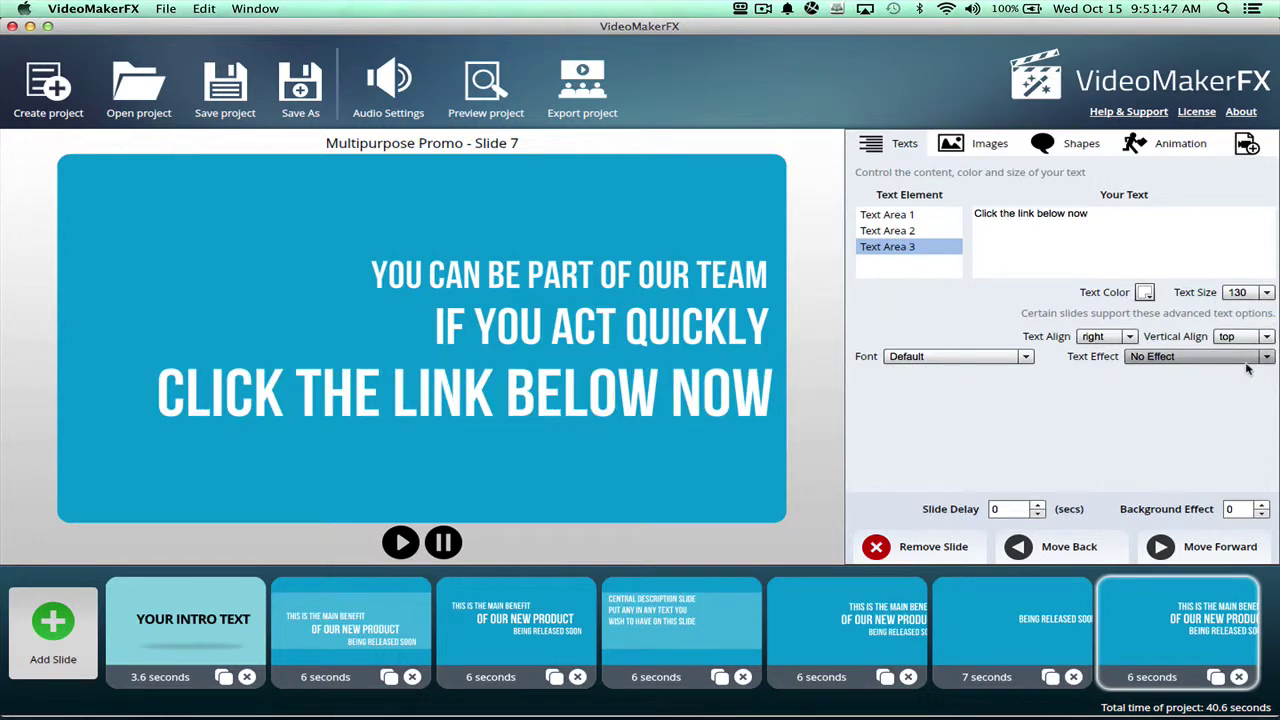
Try coloring Slide 7's Text Area 3 red (CC0000) and its Text Area 1 green (00FF00)
left_click(1146, 292)
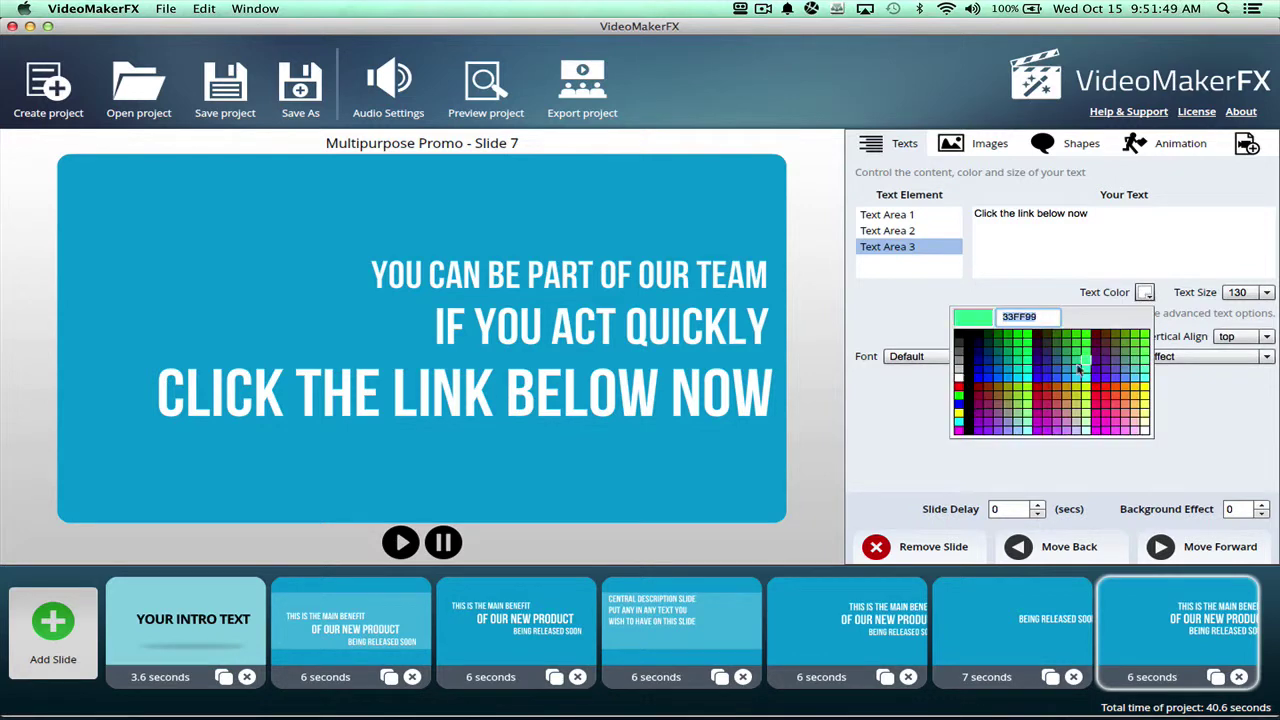
left_click(1039, 390)
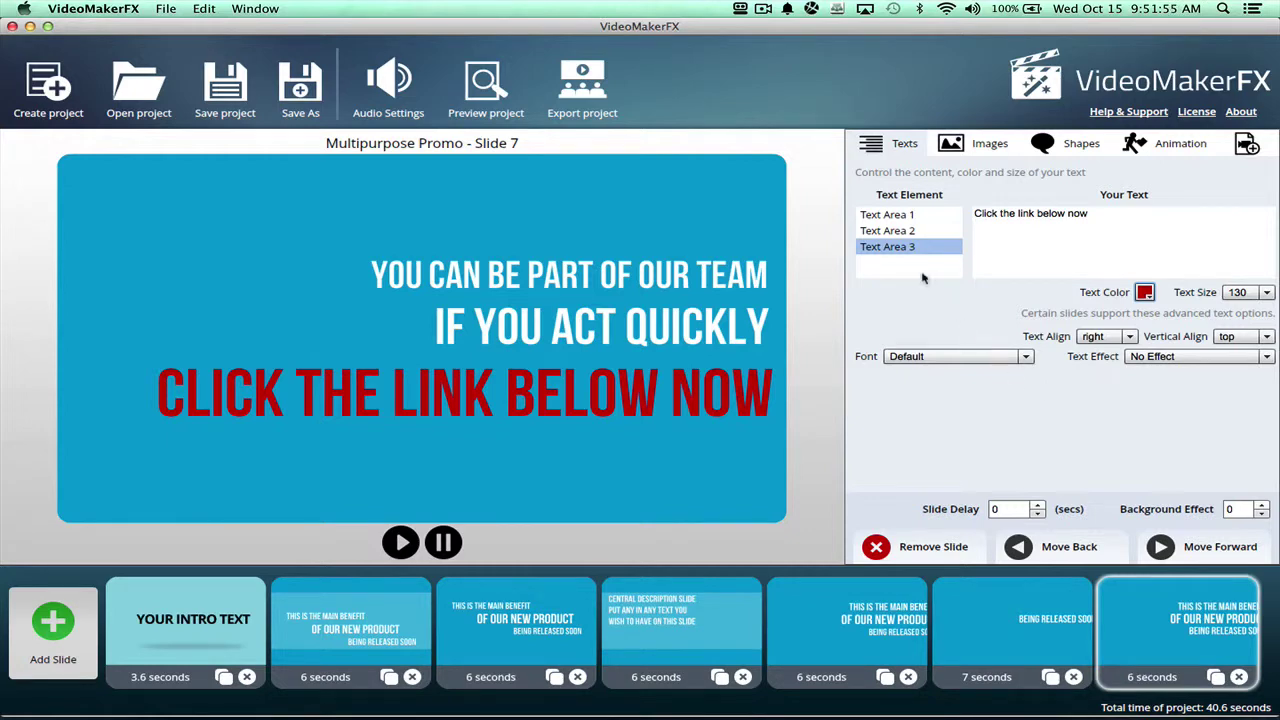
left_click(905, 222)
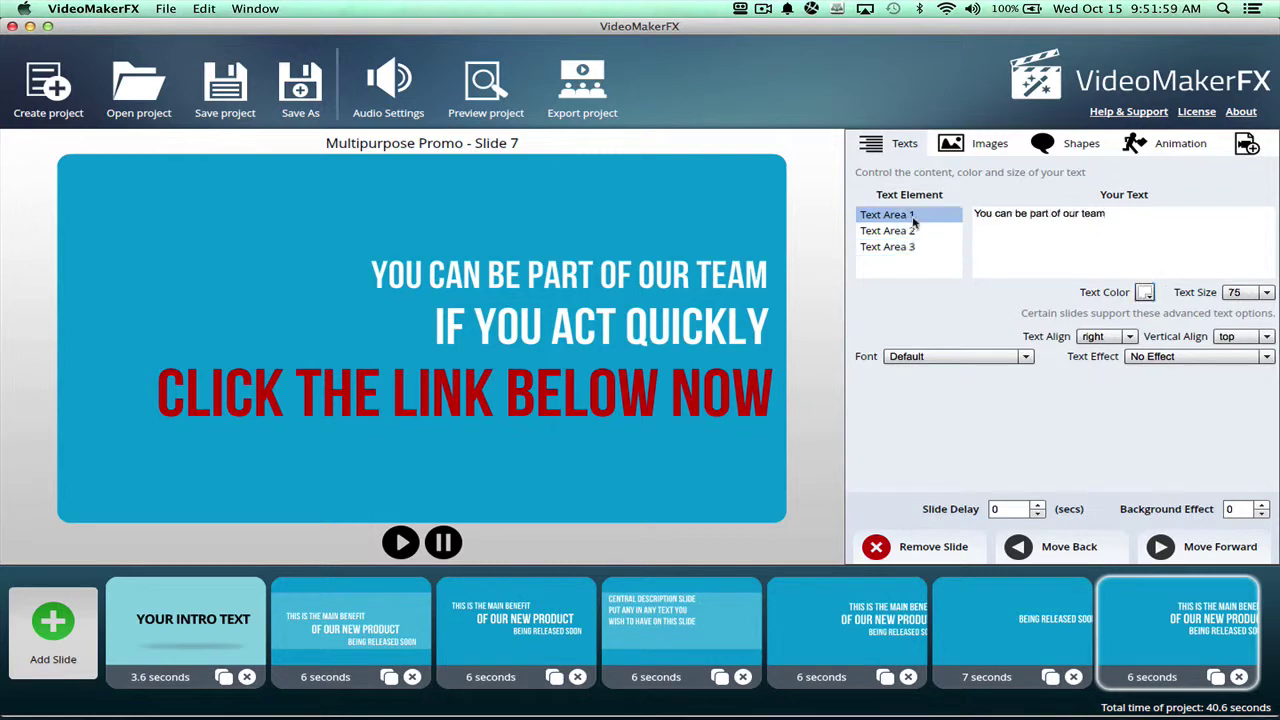
left_click(1145, 292)
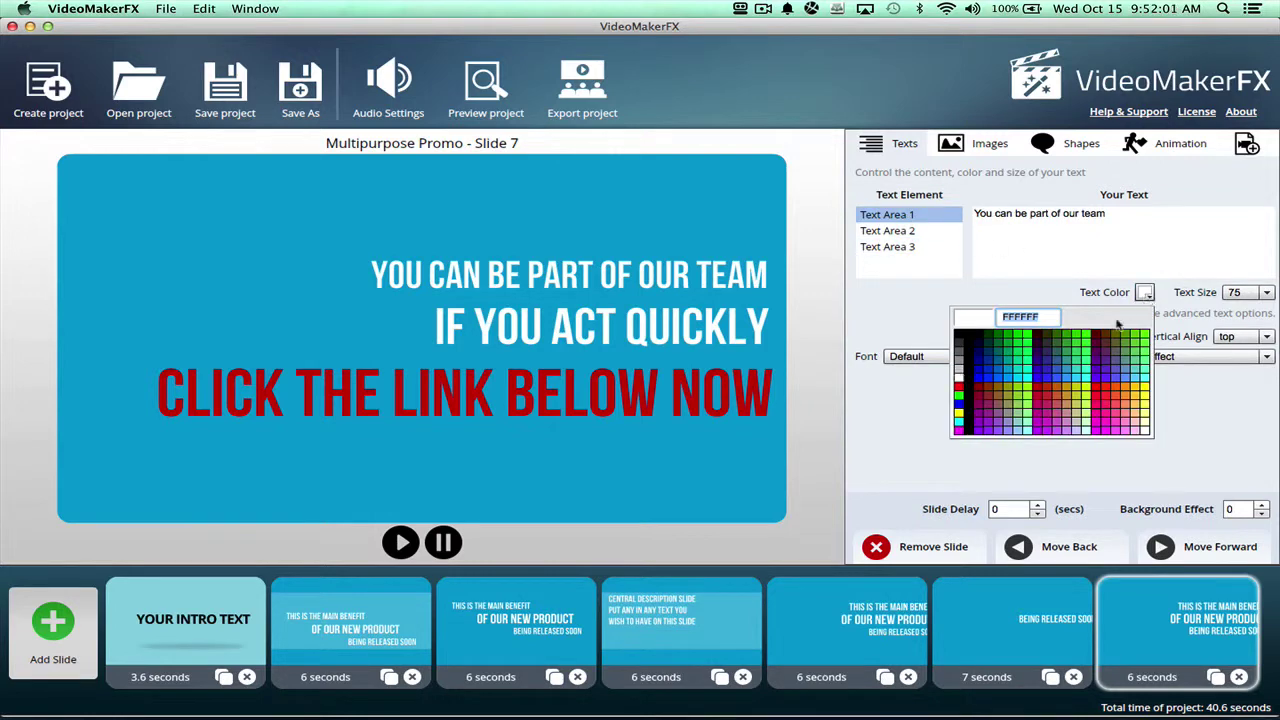
left_click(1032, 341)
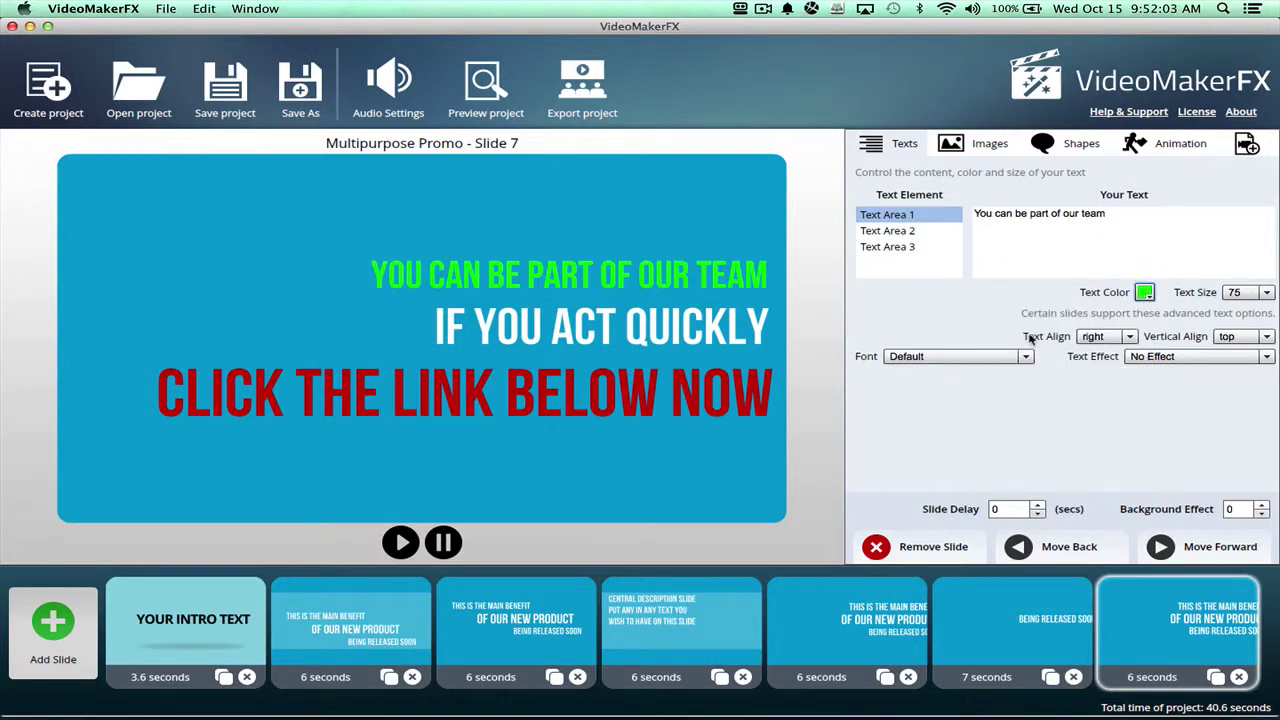
Change Slide 7's Text Areas 1 and 3 back to white and set the slide's background effect to 19
left_click(1146, 292)
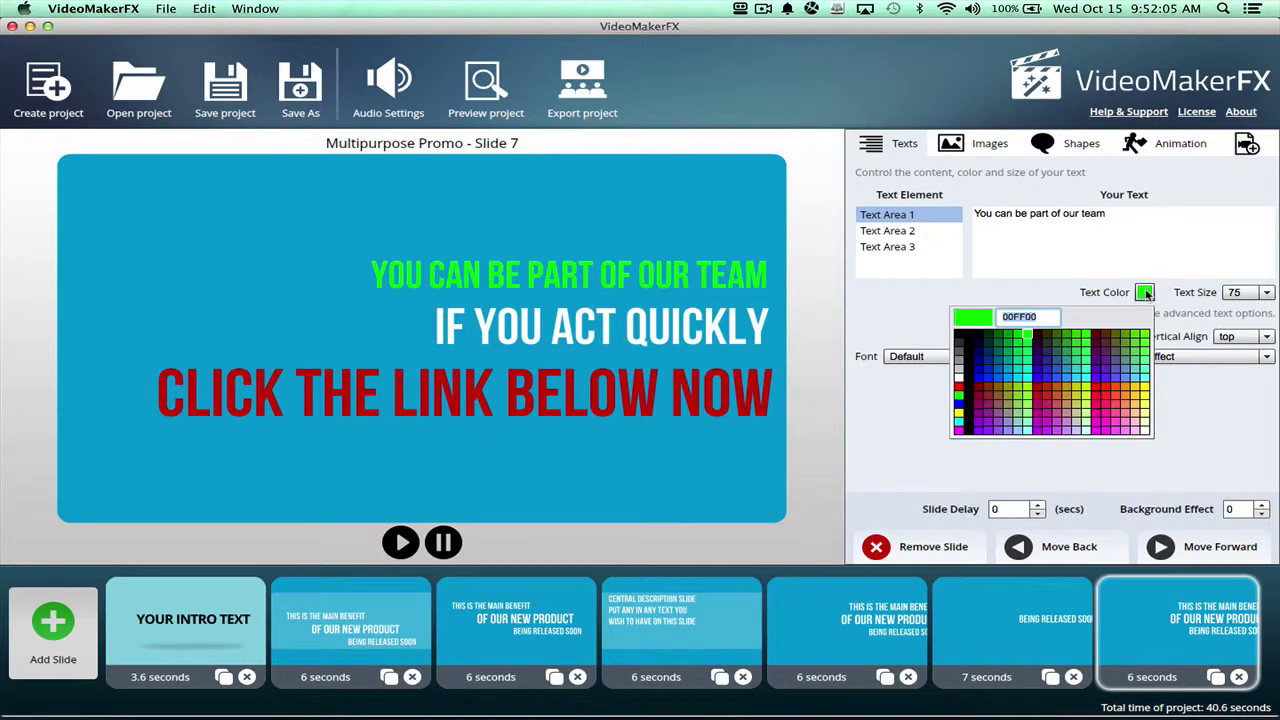
left_click(958, 381)
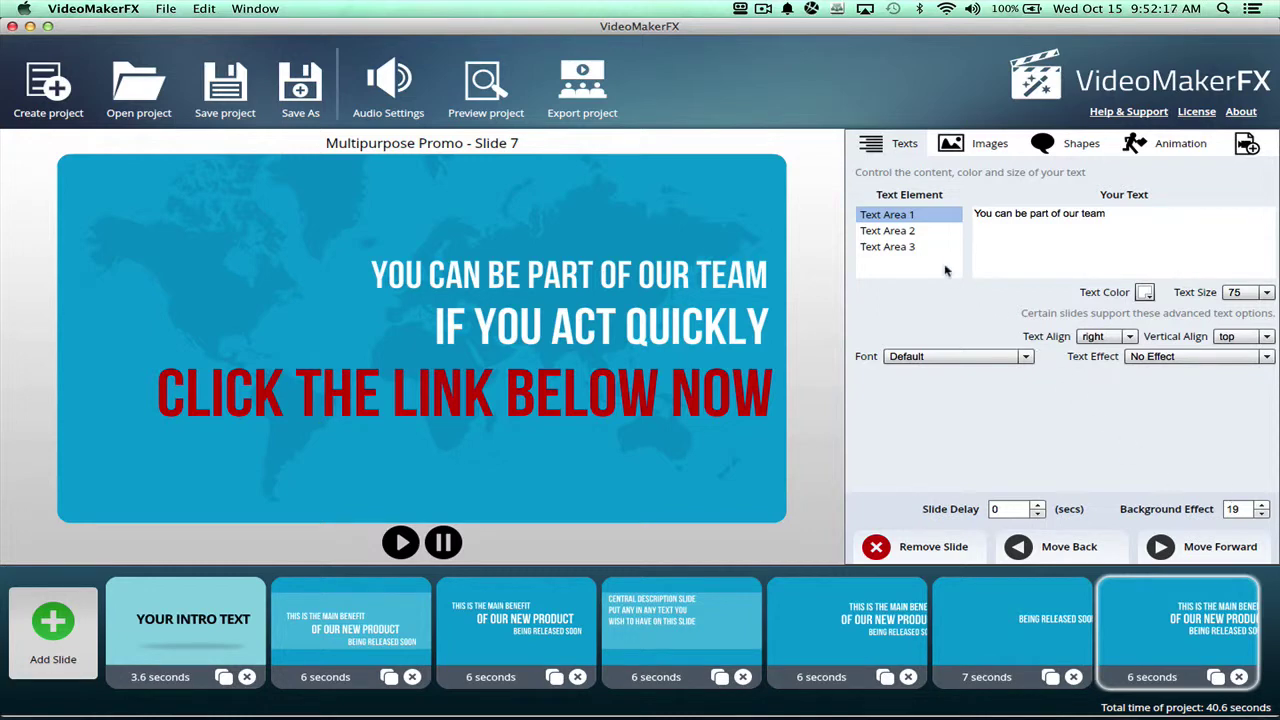
left_click(918, 249)
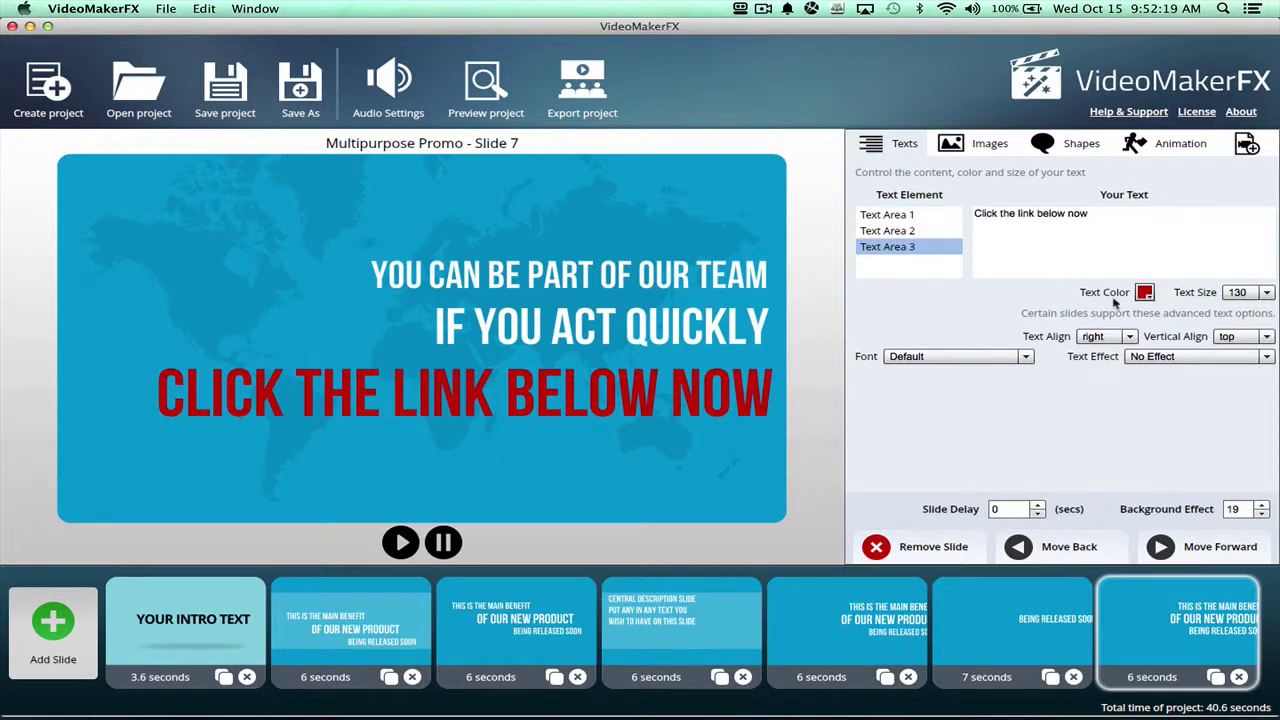
left_click(1145, 292)
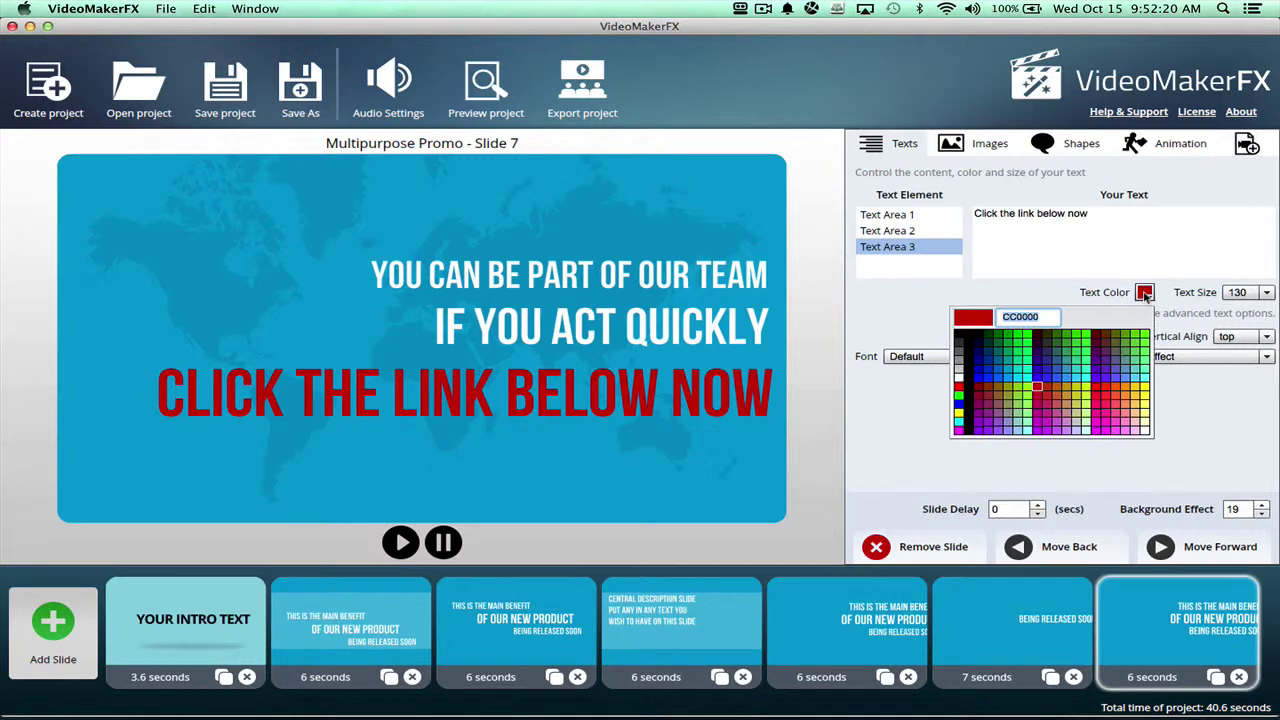
left_click(957, 384)
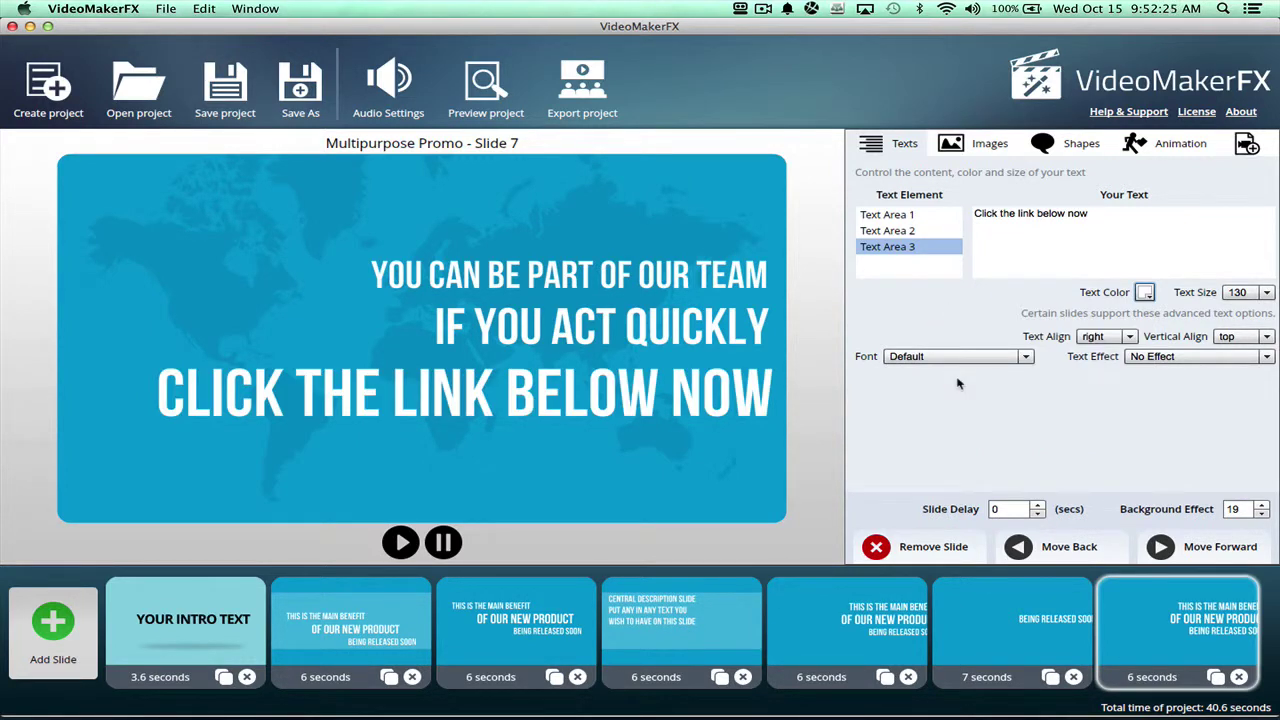
Set Animation 2 to 2 on Slide 7
left_click(1170, 149)
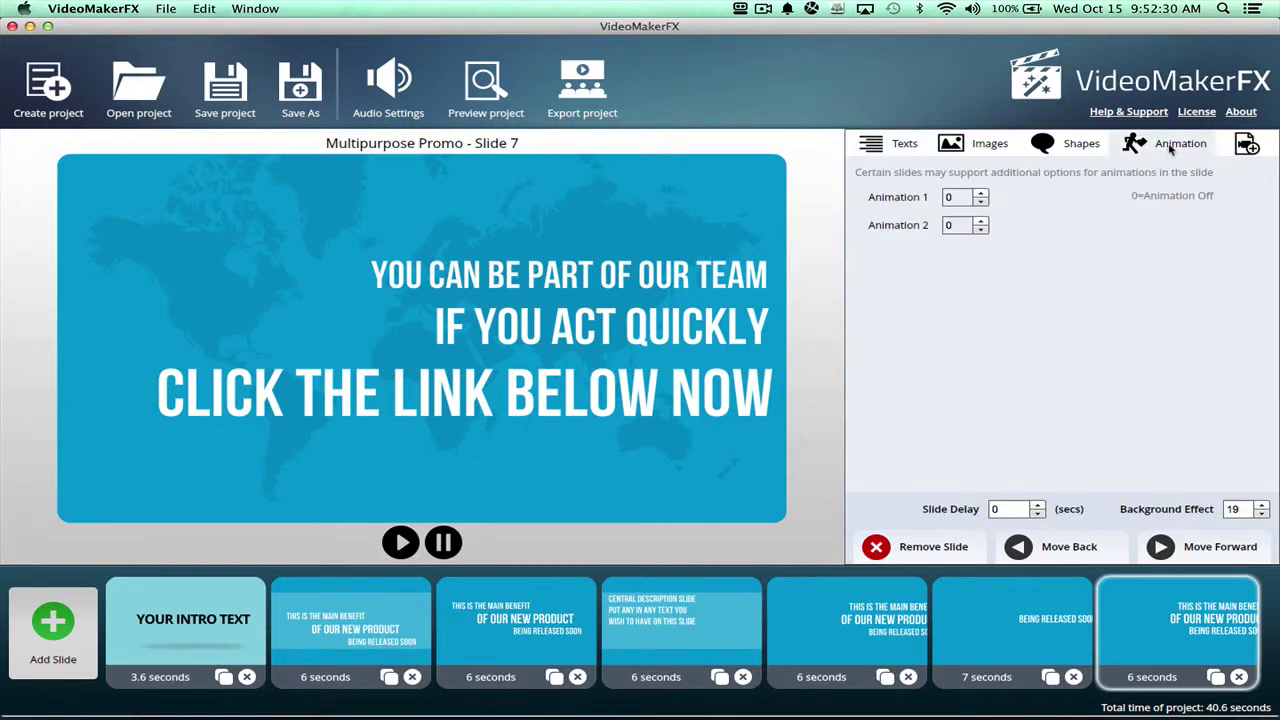
left_click(980, 221)
left_click(980, 221)
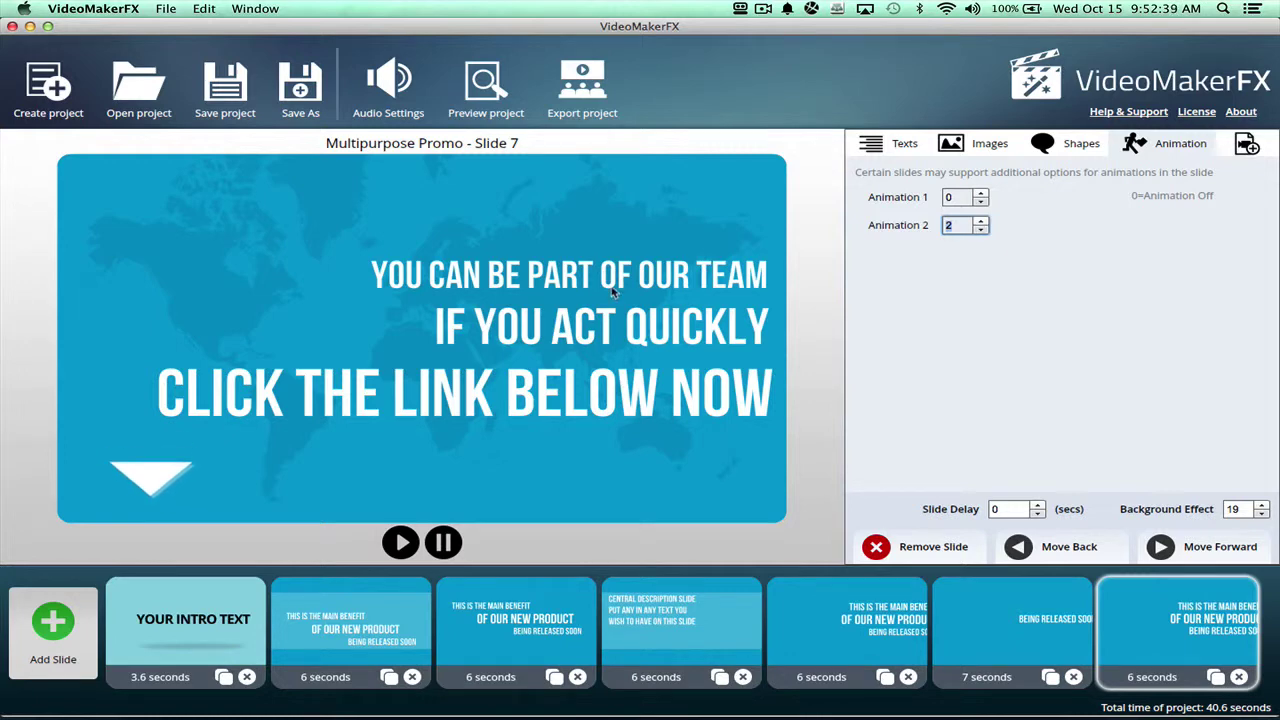
Play the full project preview from the intro slide through to the end, then close it
left_click(185, 625)
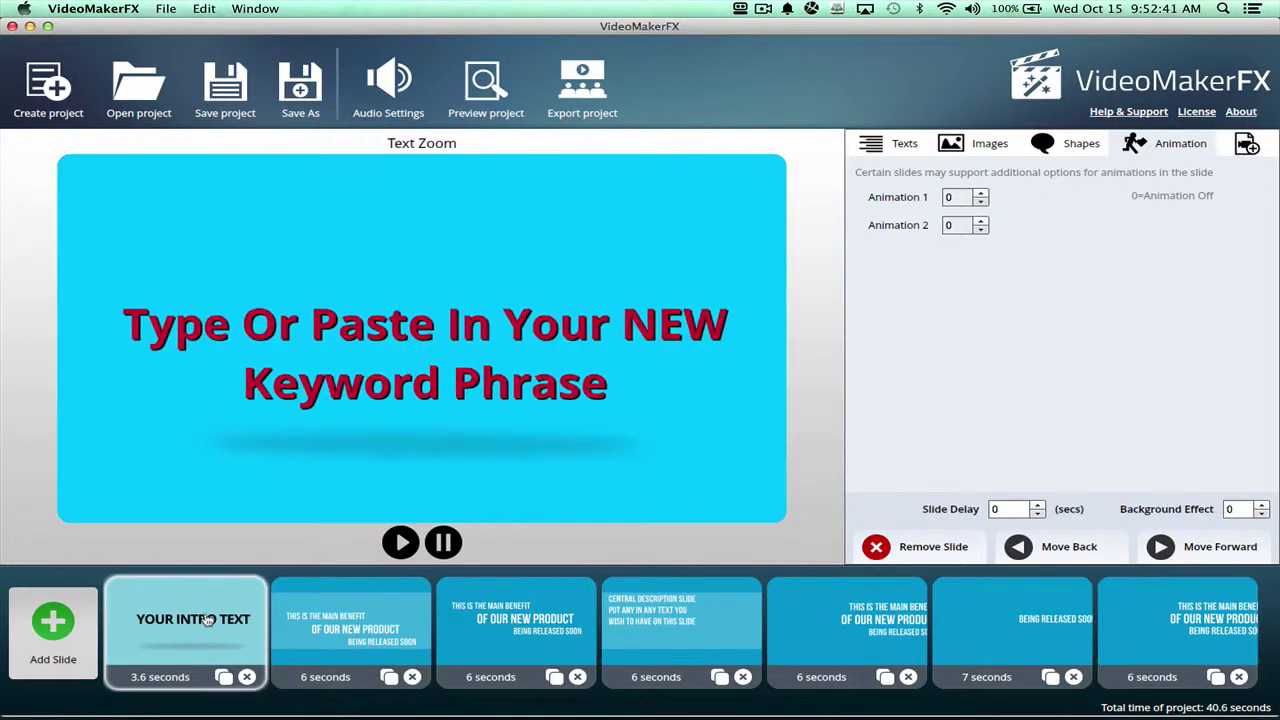
left_click(479, 84)
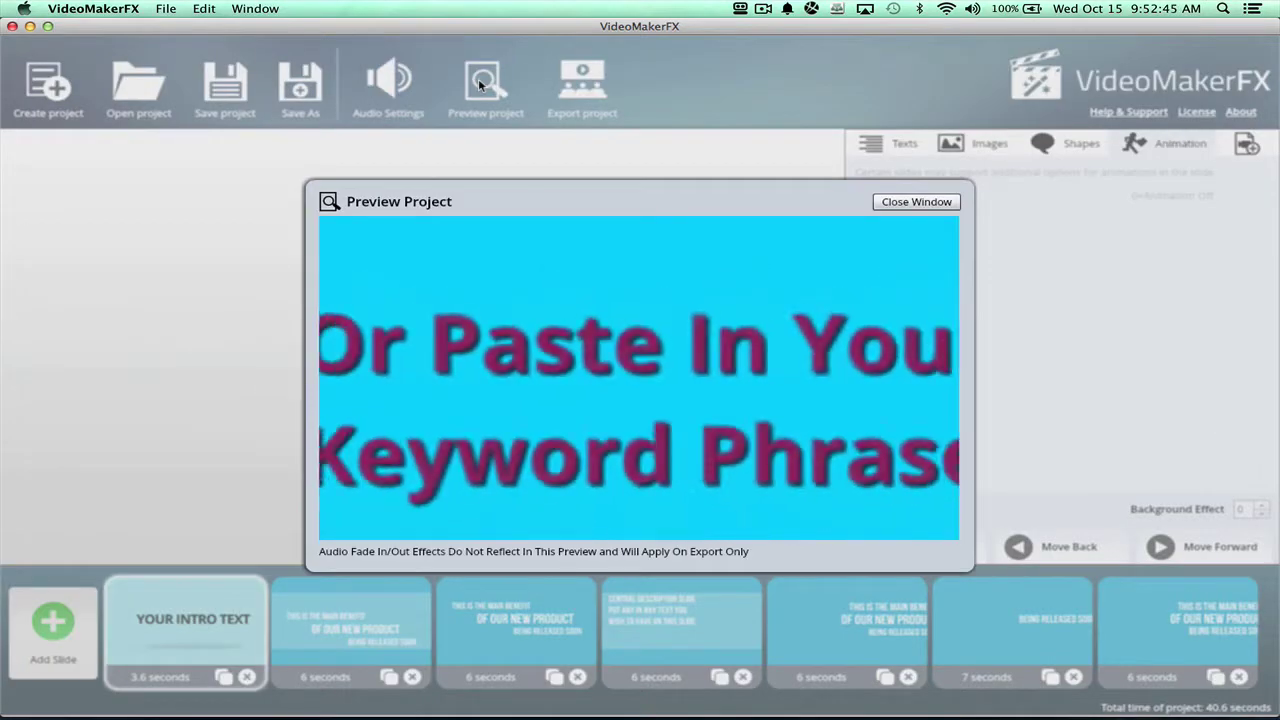
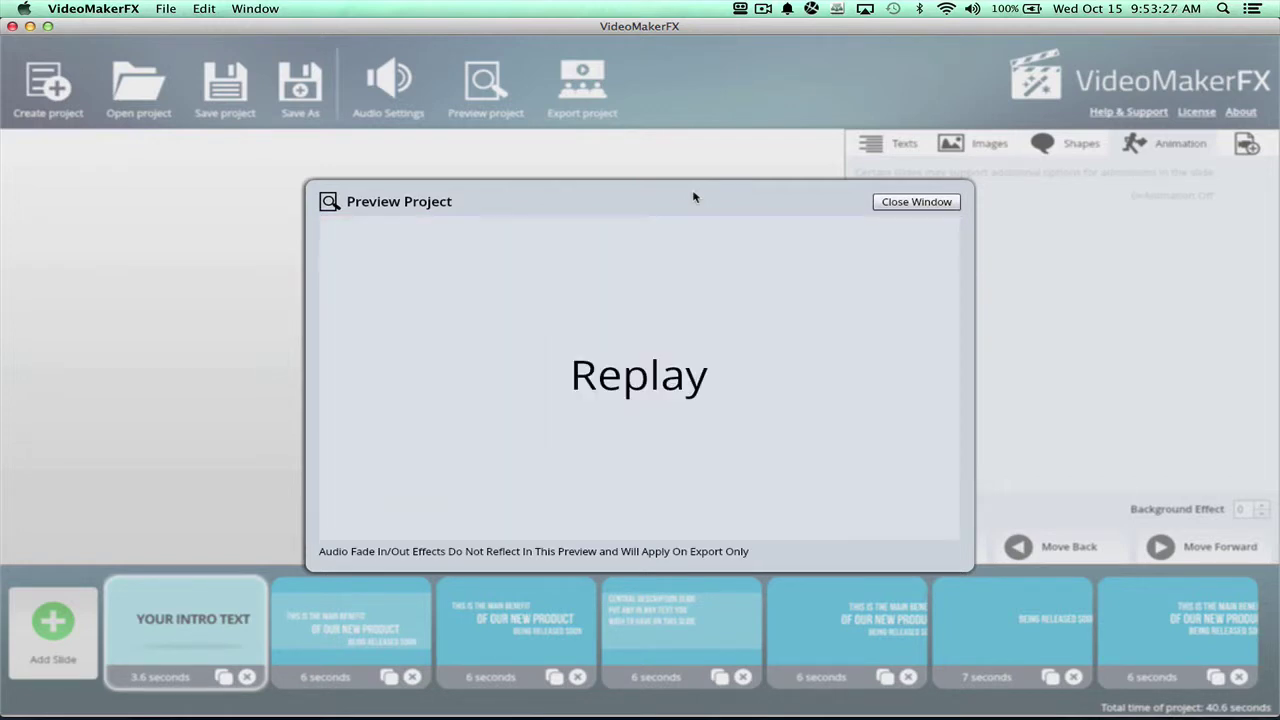
left_click(929, 214)
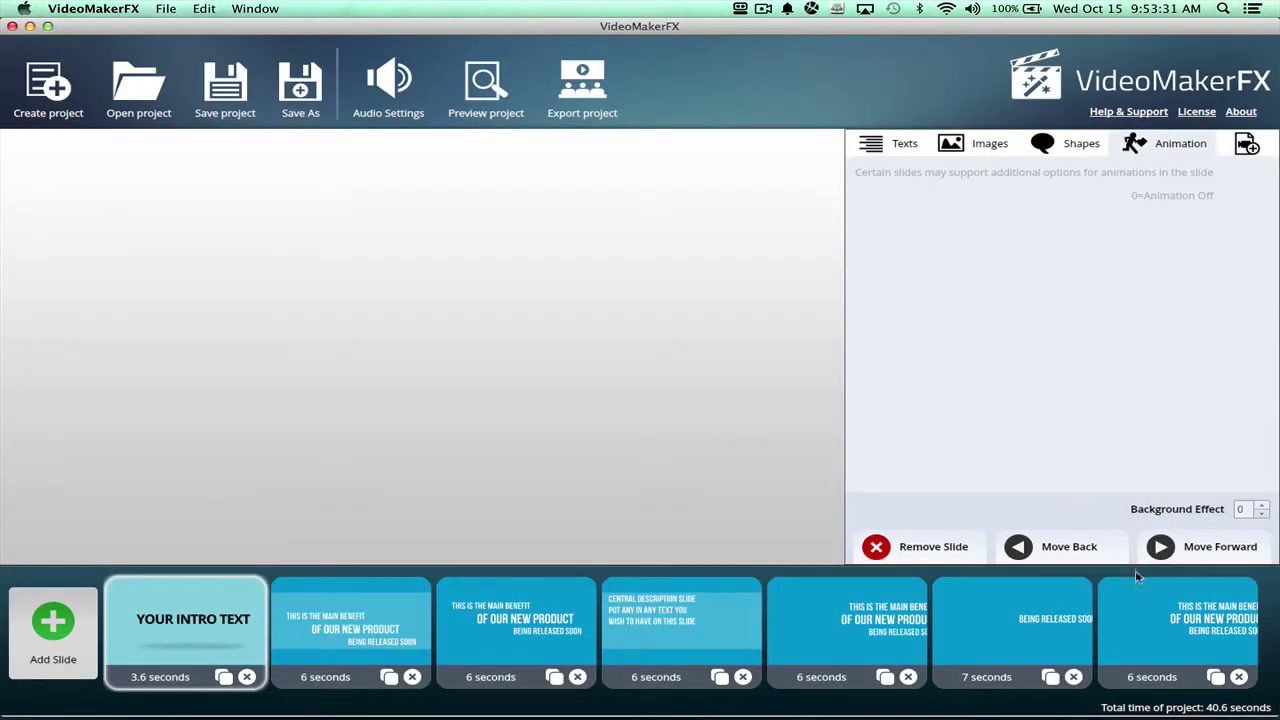
Set Slide 7's slide delay to 4 seconds
left_click(1159, 619)
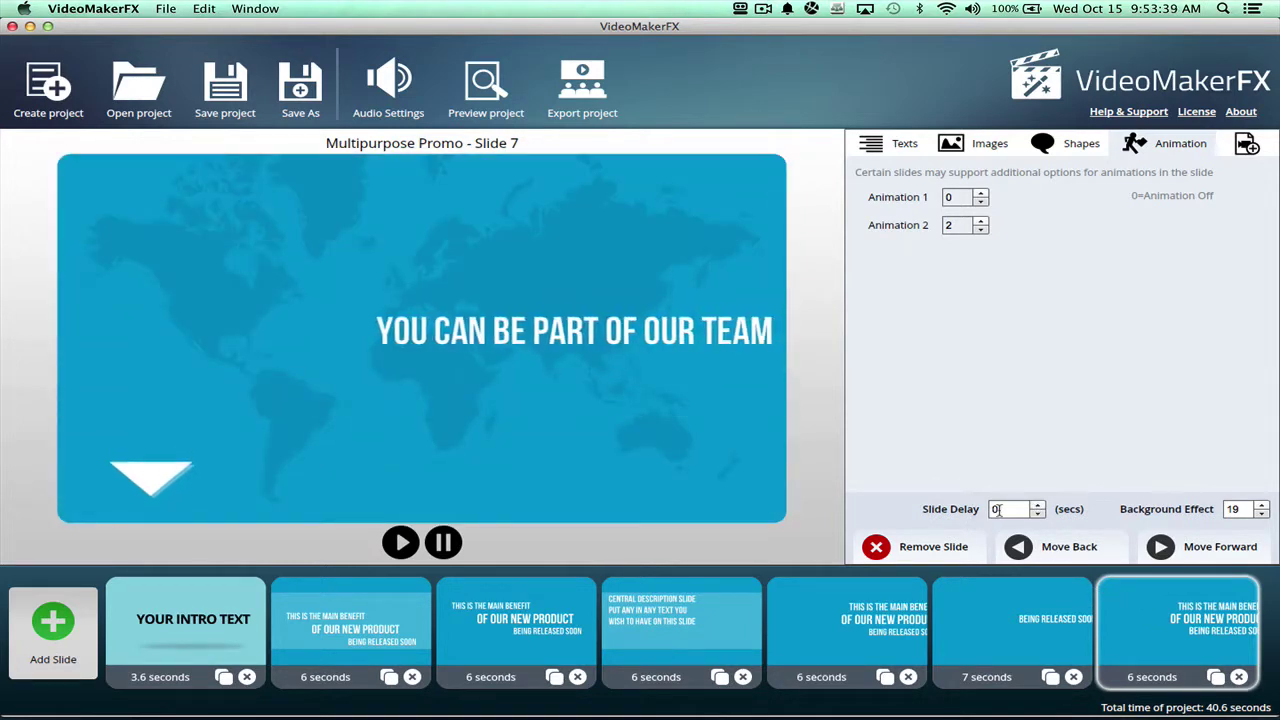
left_click(910, 150)
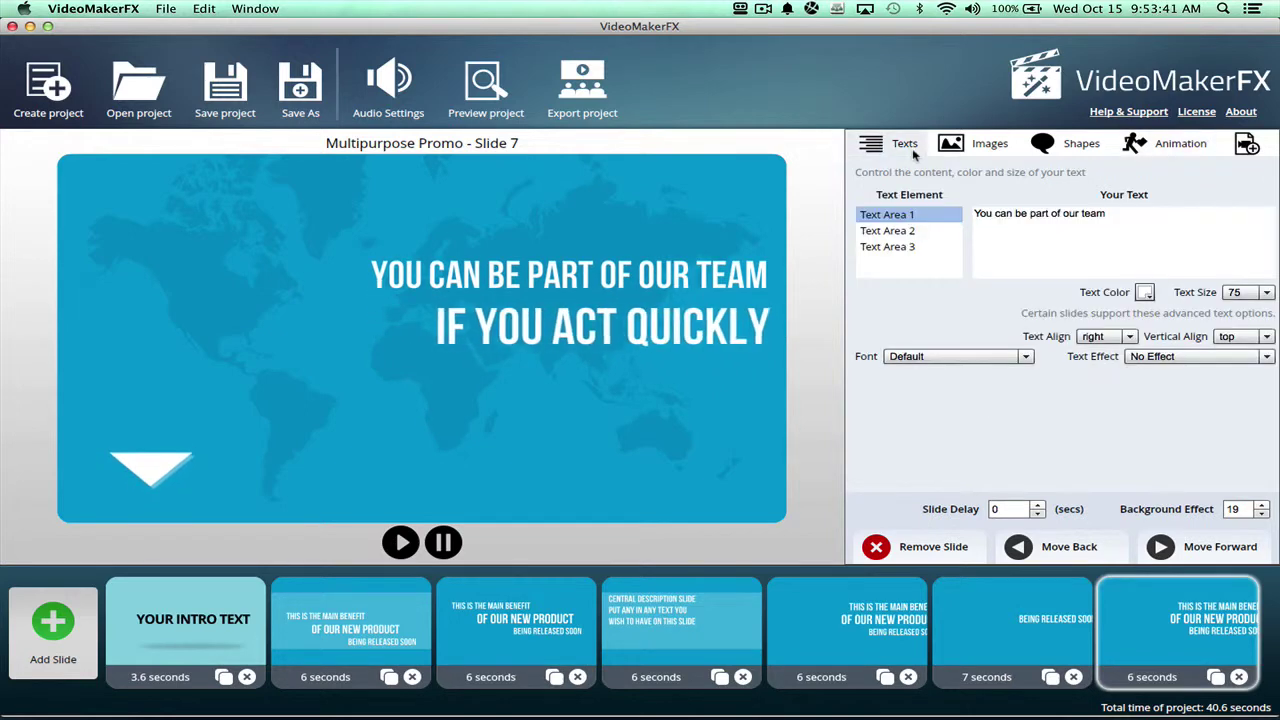
left_click(989, 146)
left_click(1035, 145)
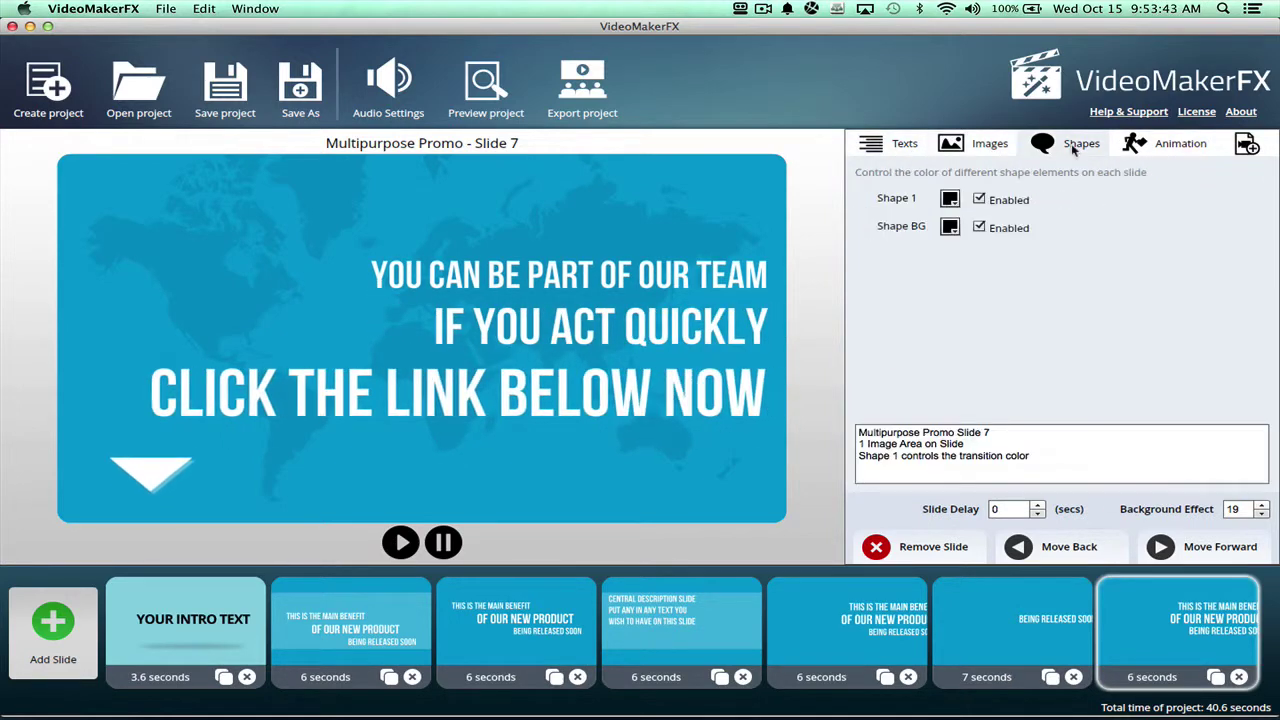
left_click(886, 143)
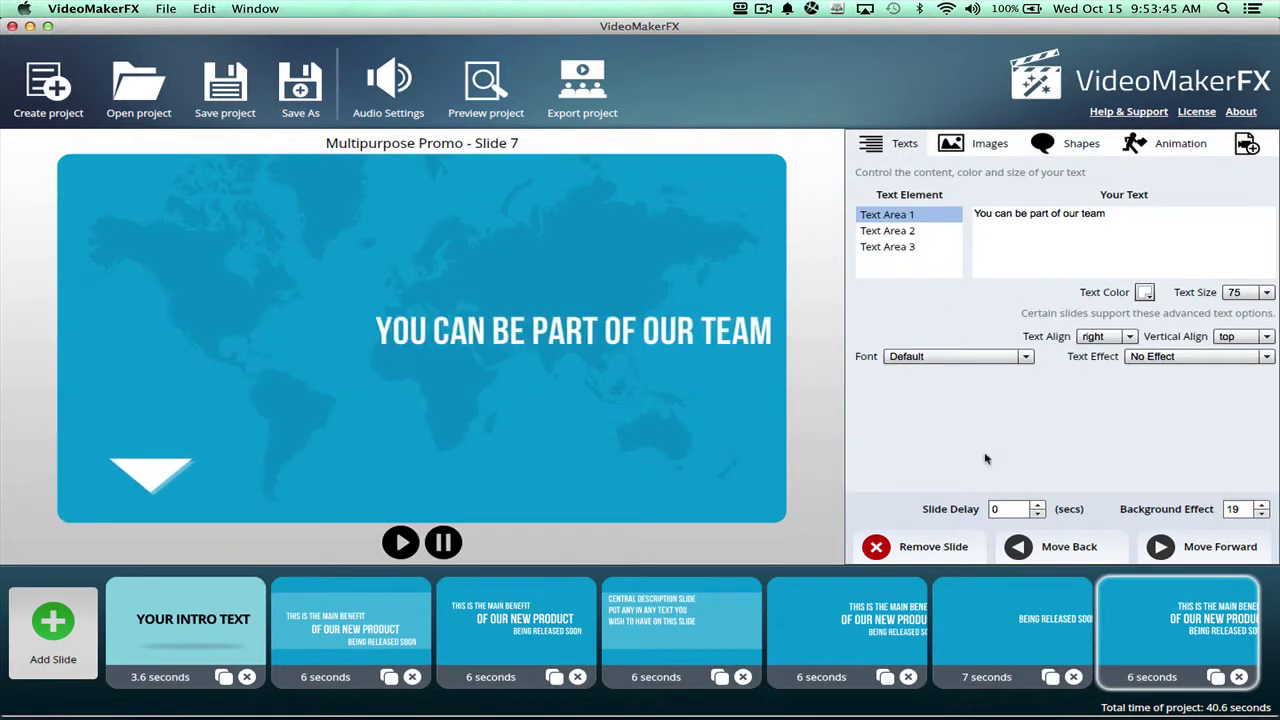
left_click(1037, 505)
left_click(1037, 505)
left_click(1037, 505)
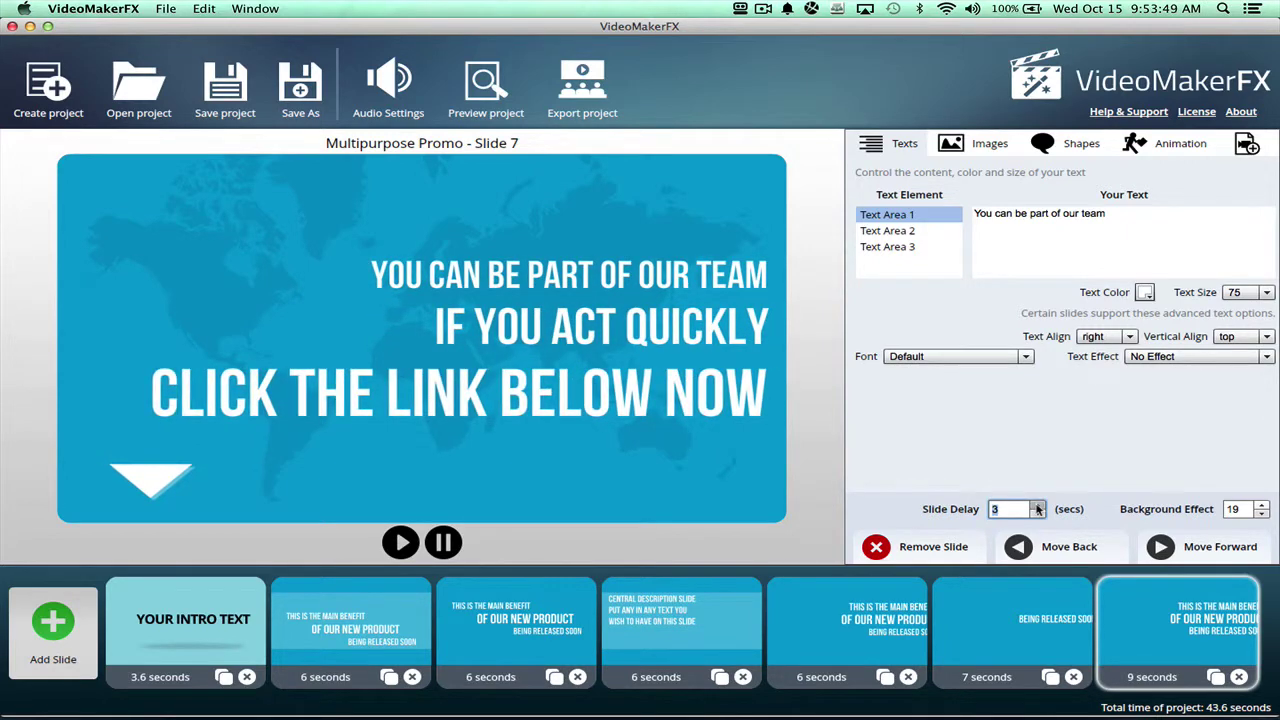
left_click(1037, 506)
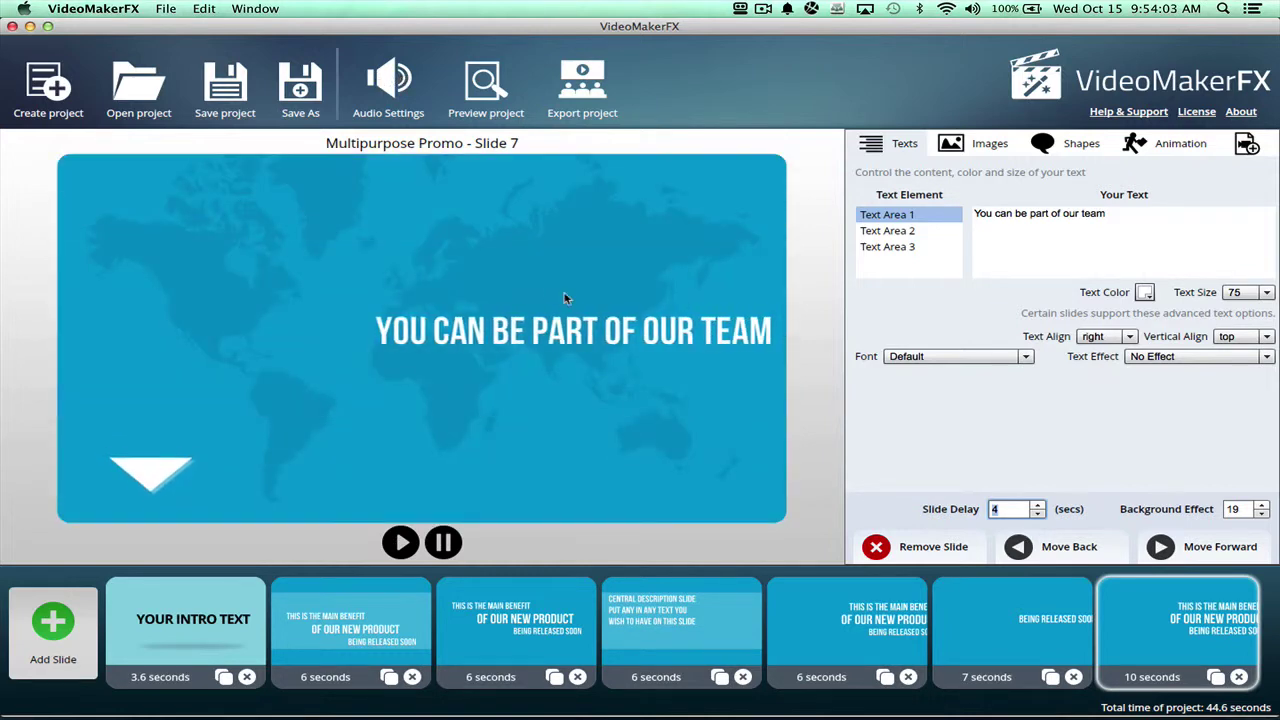
Enable music on the project's first audio track and choose Rock Party.mp3 from the VideoMakerFX music folder
left_click(163, 630)
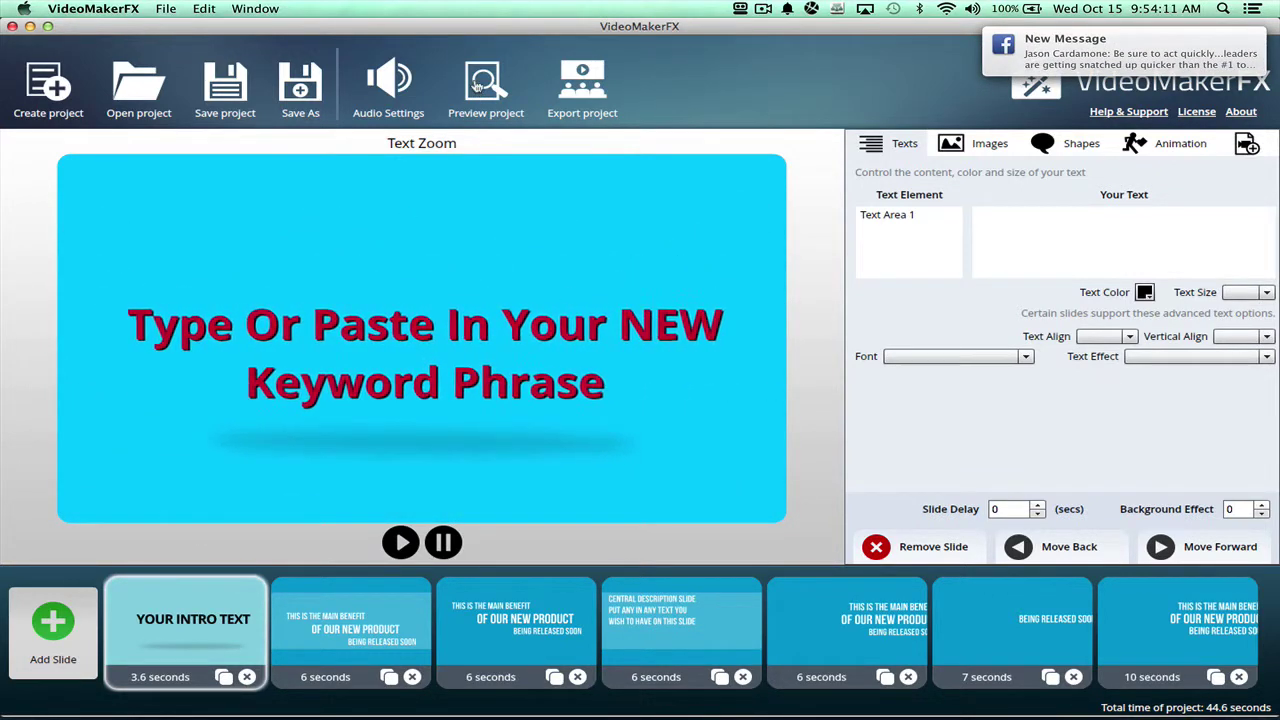
left_click(394, 85)
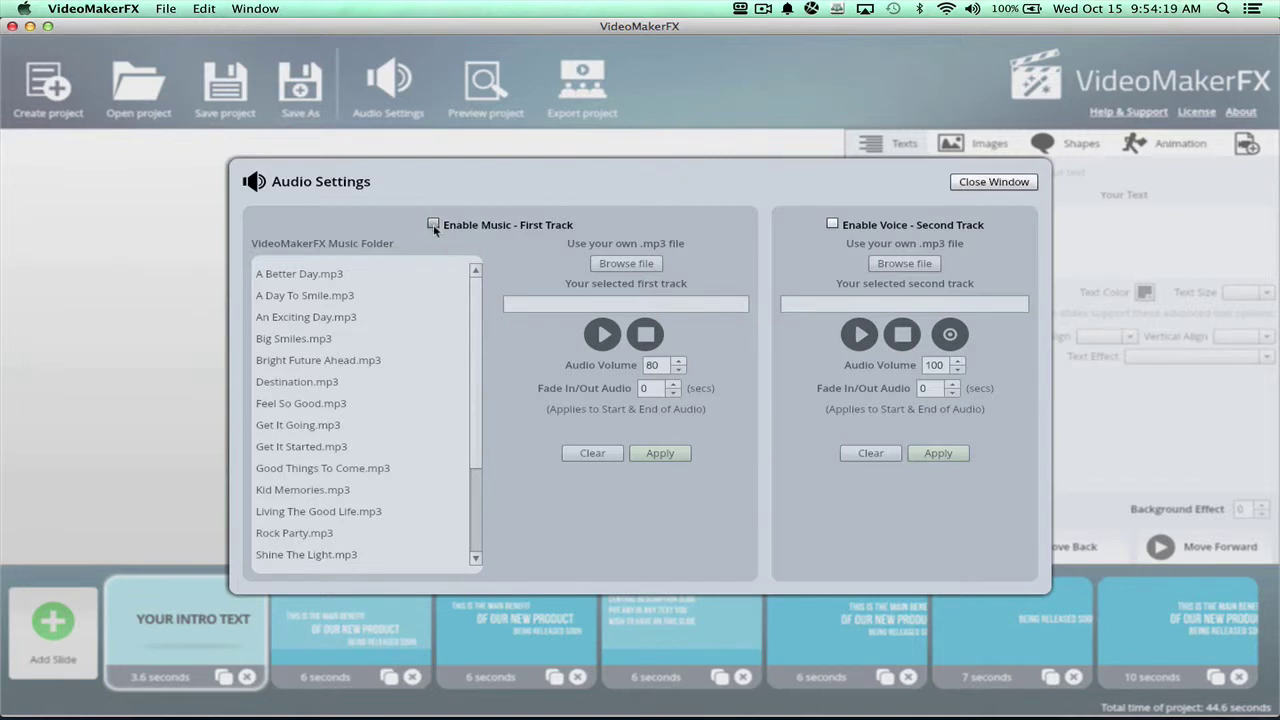
left_click(433, 224)
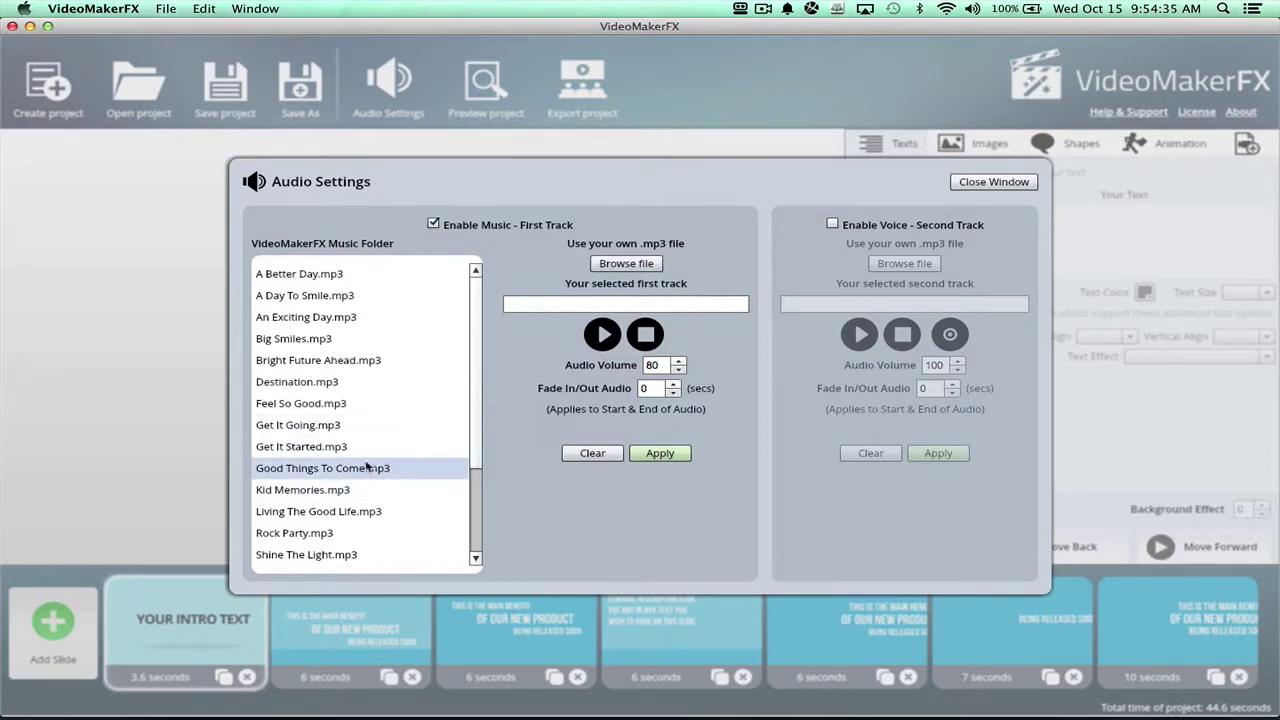
left_click(323, 537)
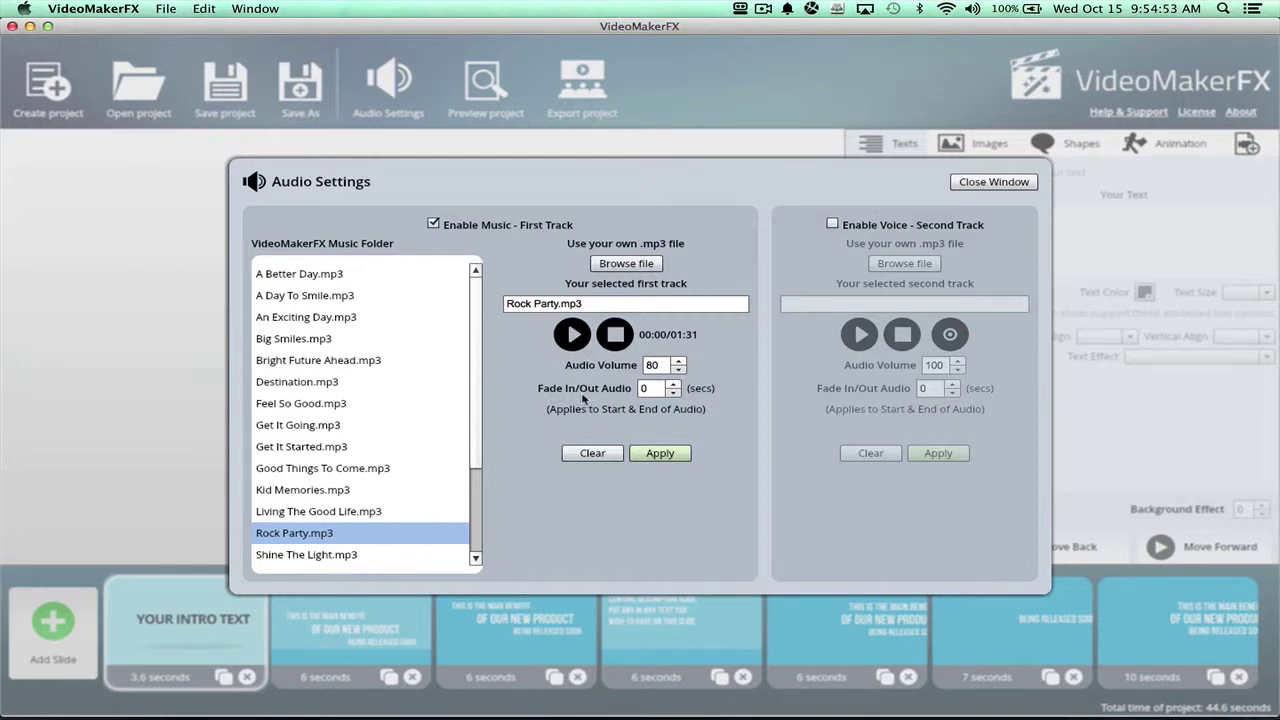
Increase the music track's fade in/out time, audition the song, and apply the audio settings
left_click(674, 384)
left_click(674, 384)
left_click(573, 336)
left_click(575, 341)
left_click(650, 456)
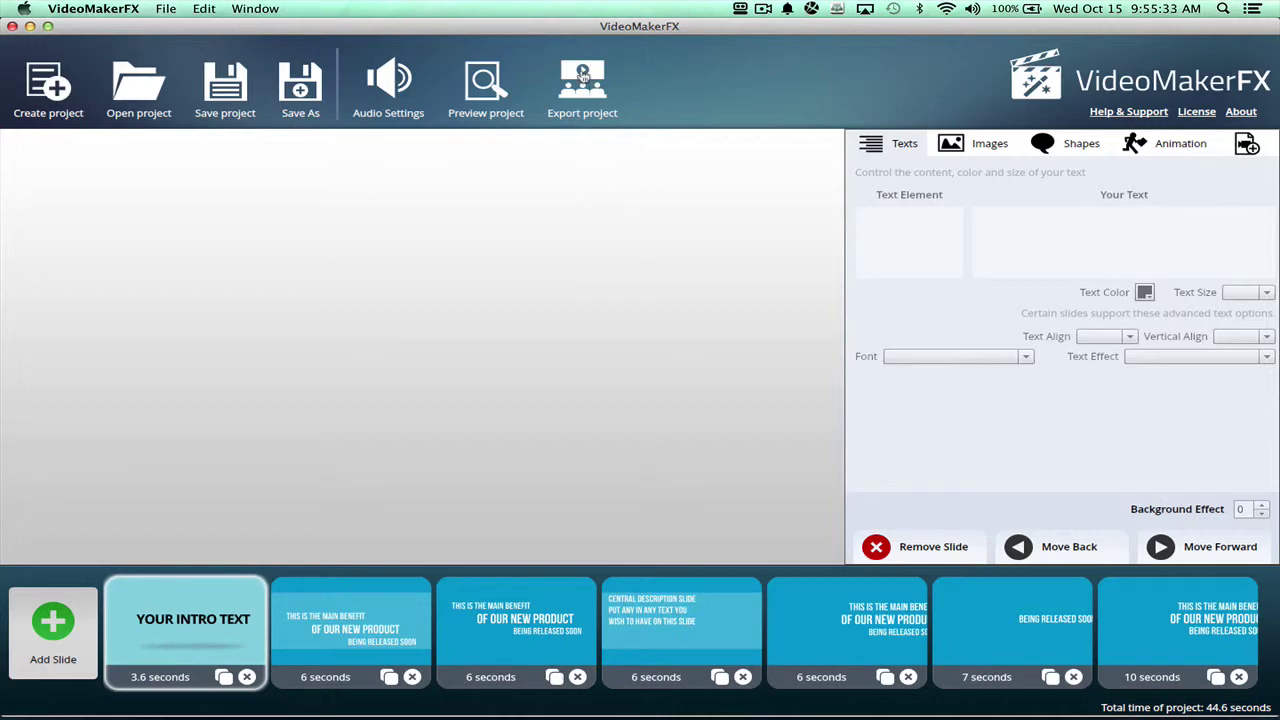
Select the "Type Or Paste In Your NEW Keyword Phrase" text in the intro slide's Text Area 1
left_click(190, 620)
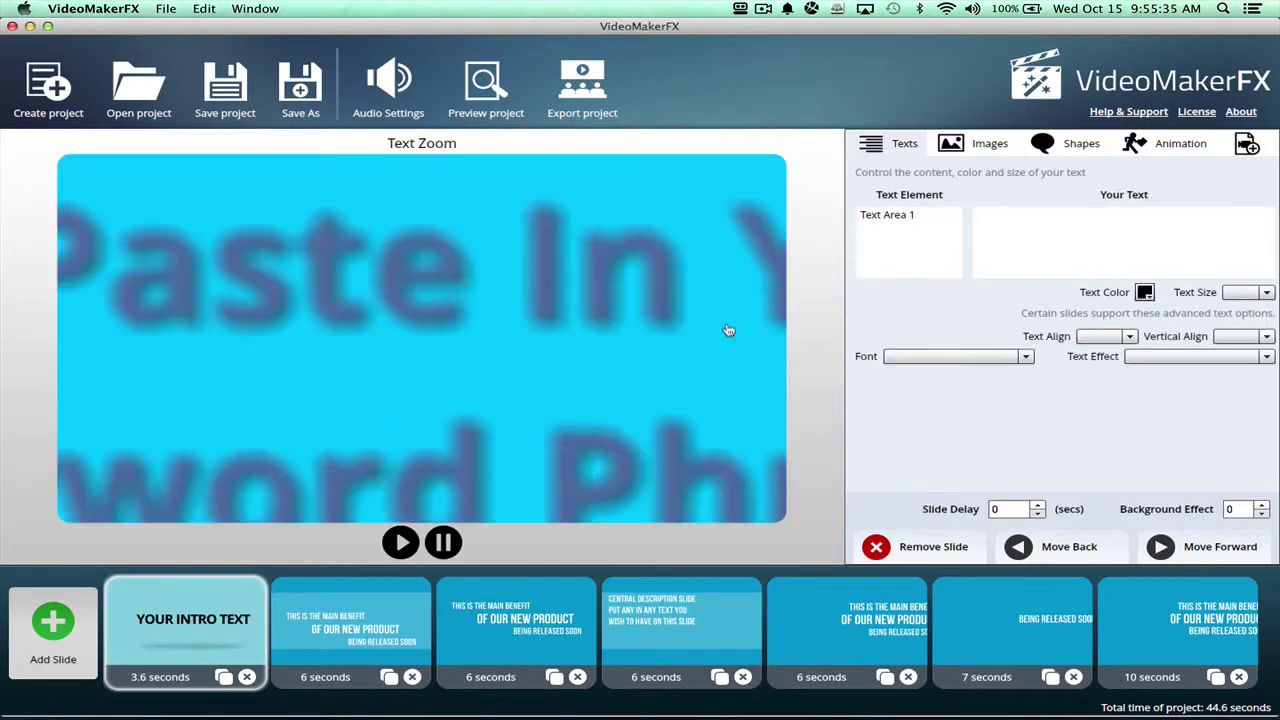
left_click(912, 218)
left_click(998, 214)
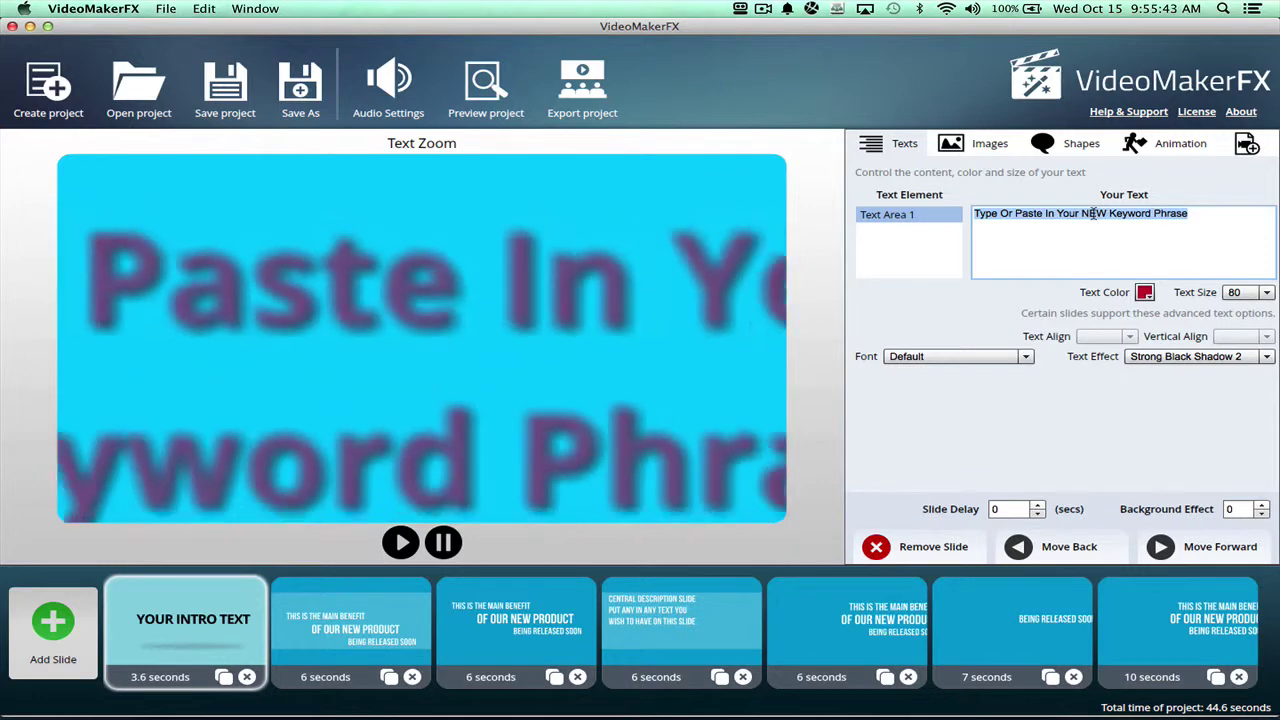
right_click(1098, 216)
left_click(1124, 236)
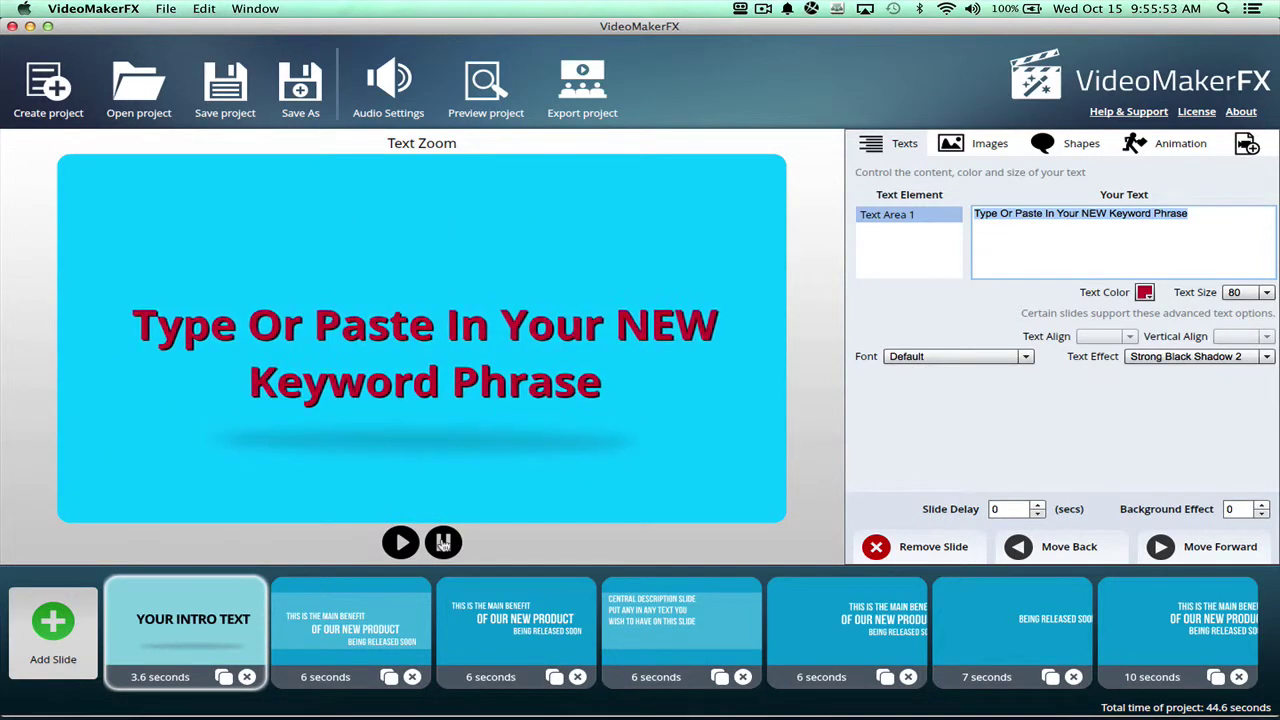
Export the project as Type Or Paste In Your NEW Keyword Phrase.mp4 on the Desktop, at 1280 x 720 (HD) and Average quality
left_click(583, 82)
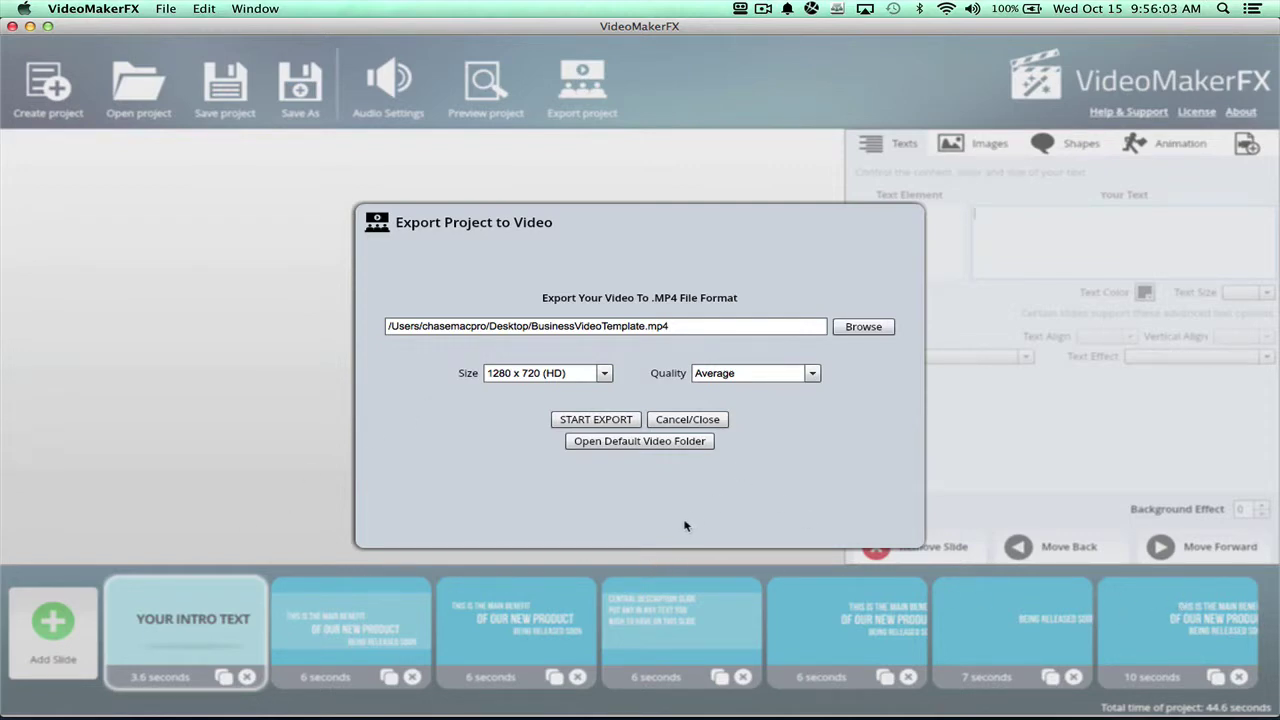
left_click_drag(531, 328, 628, 326)
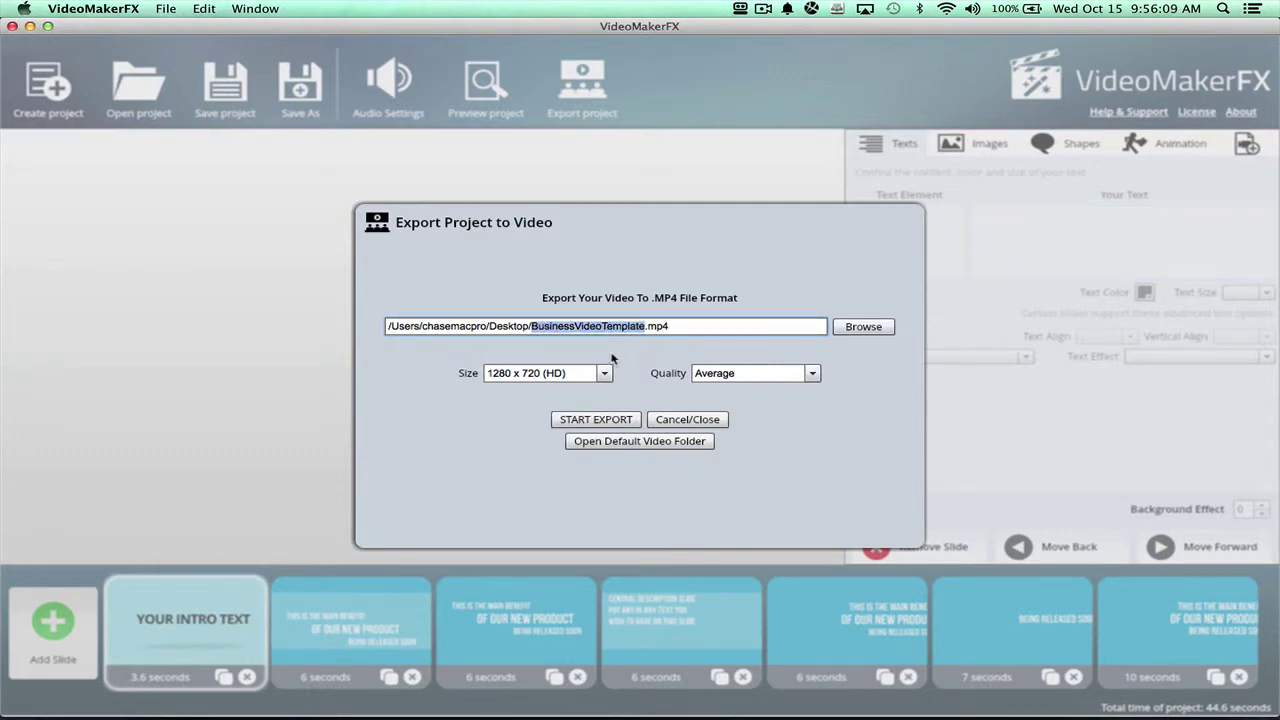
key("super+v")
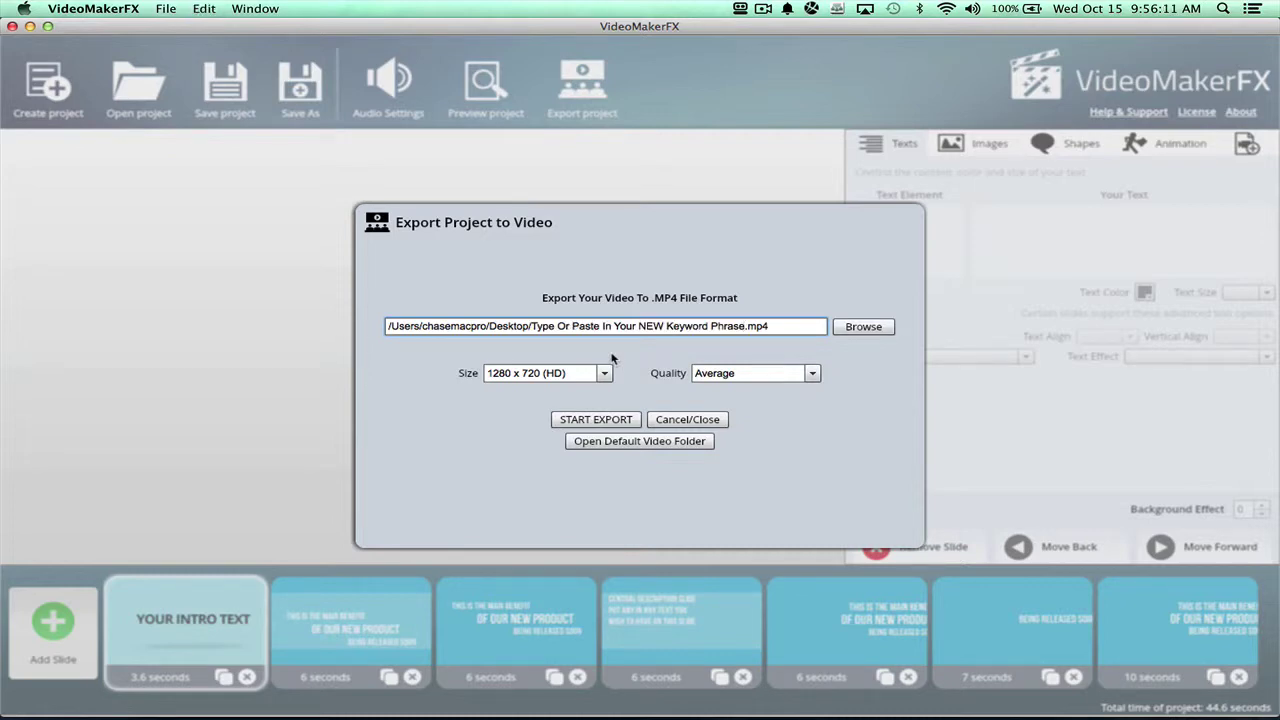
left_click_drag(533, 326, 745, 326)
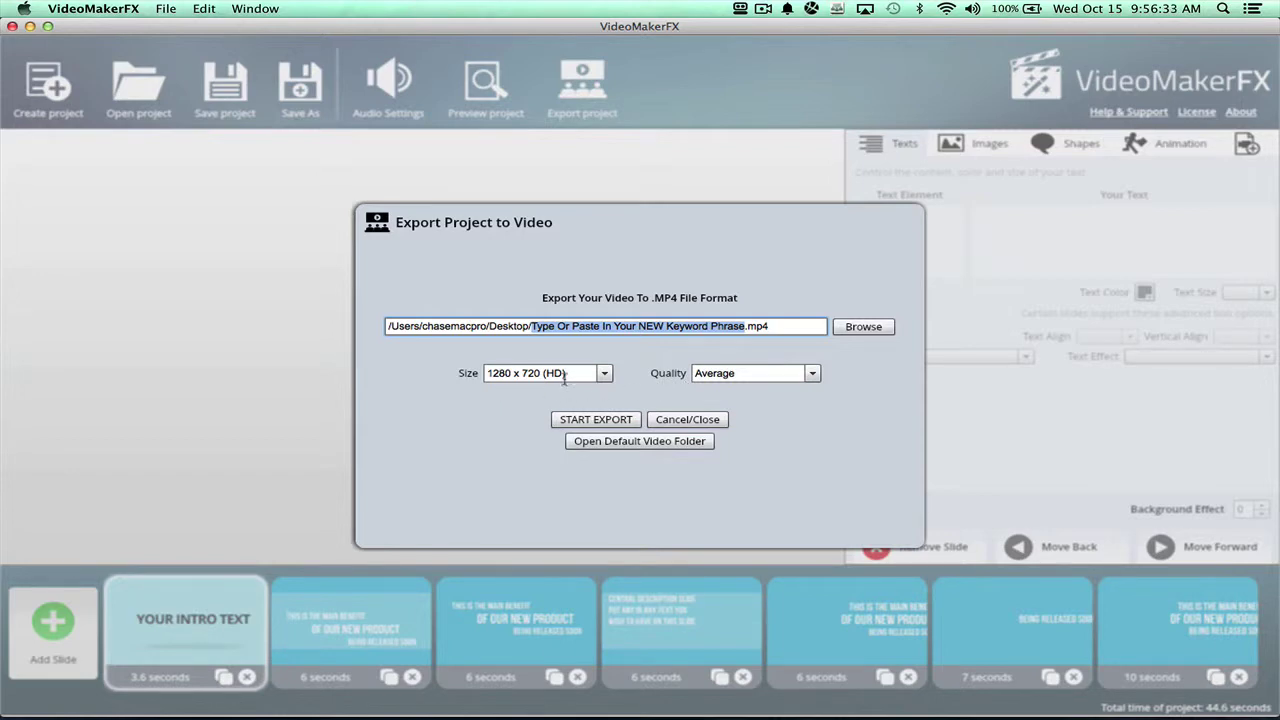
left_click(629, 420)
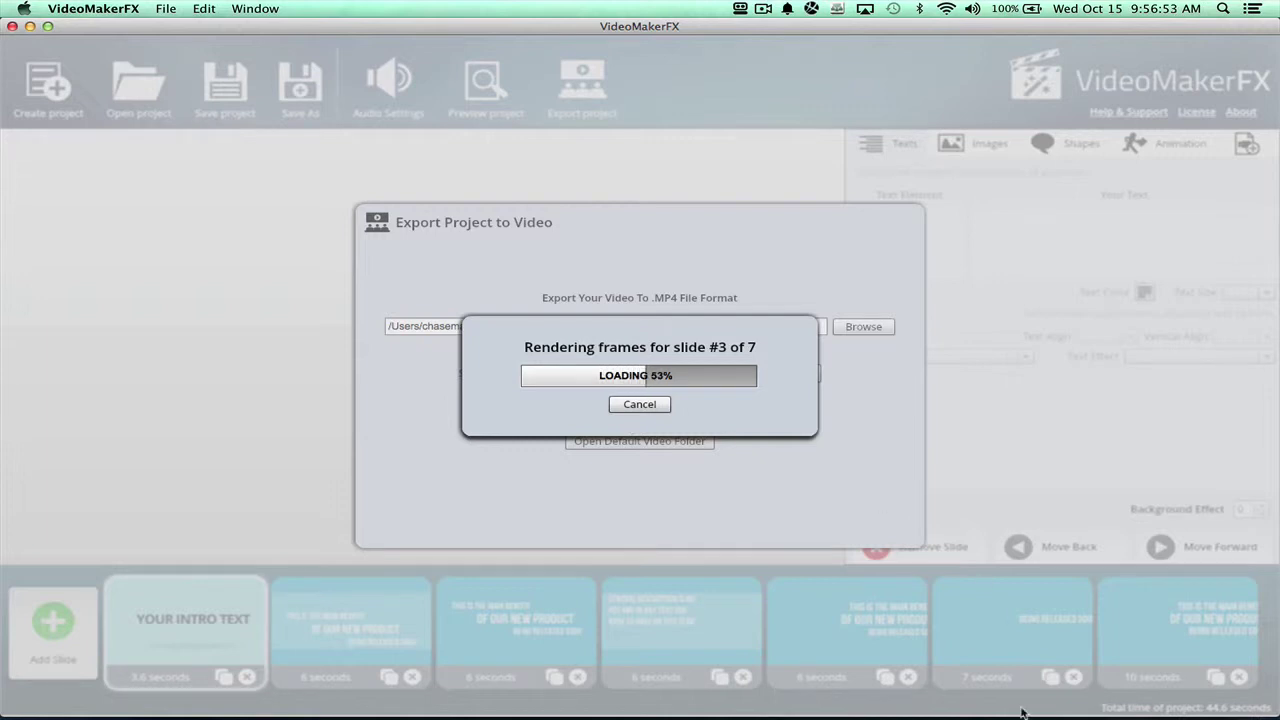
Switch to Adobe Connect and open the meeting chat while the export renders
mouse_move(1105, 705)
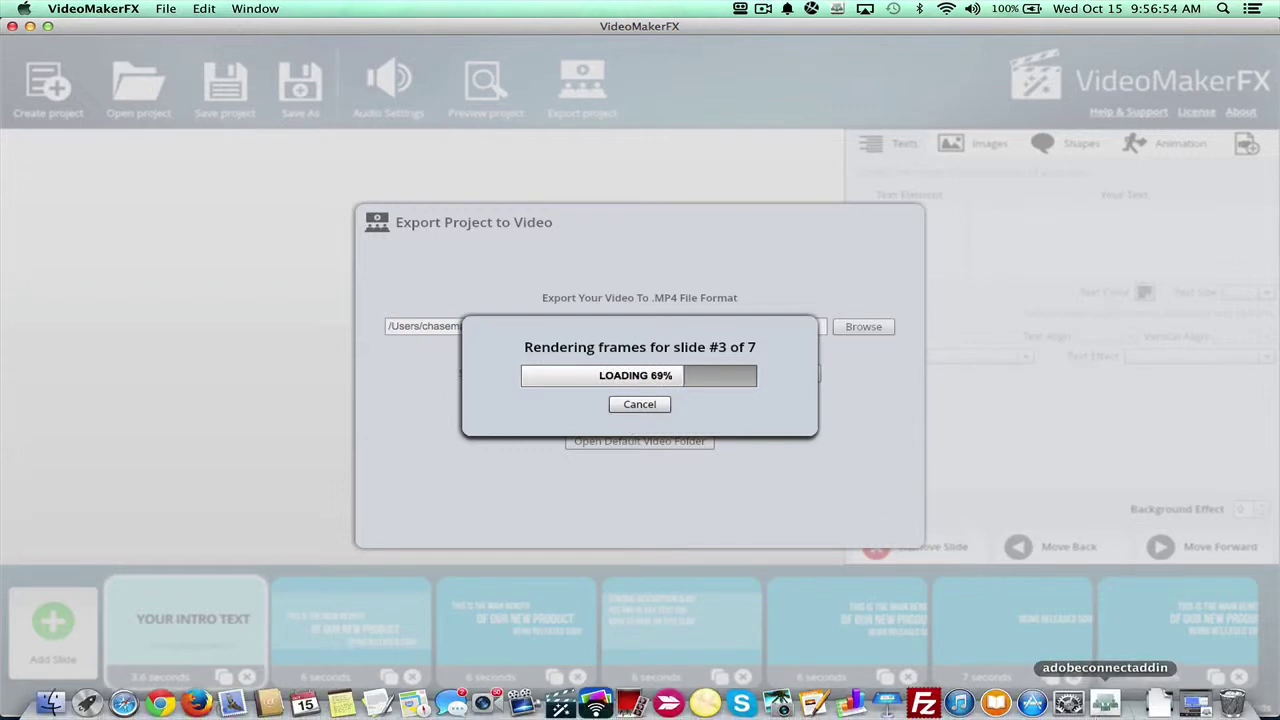
left_click(1127, 700)
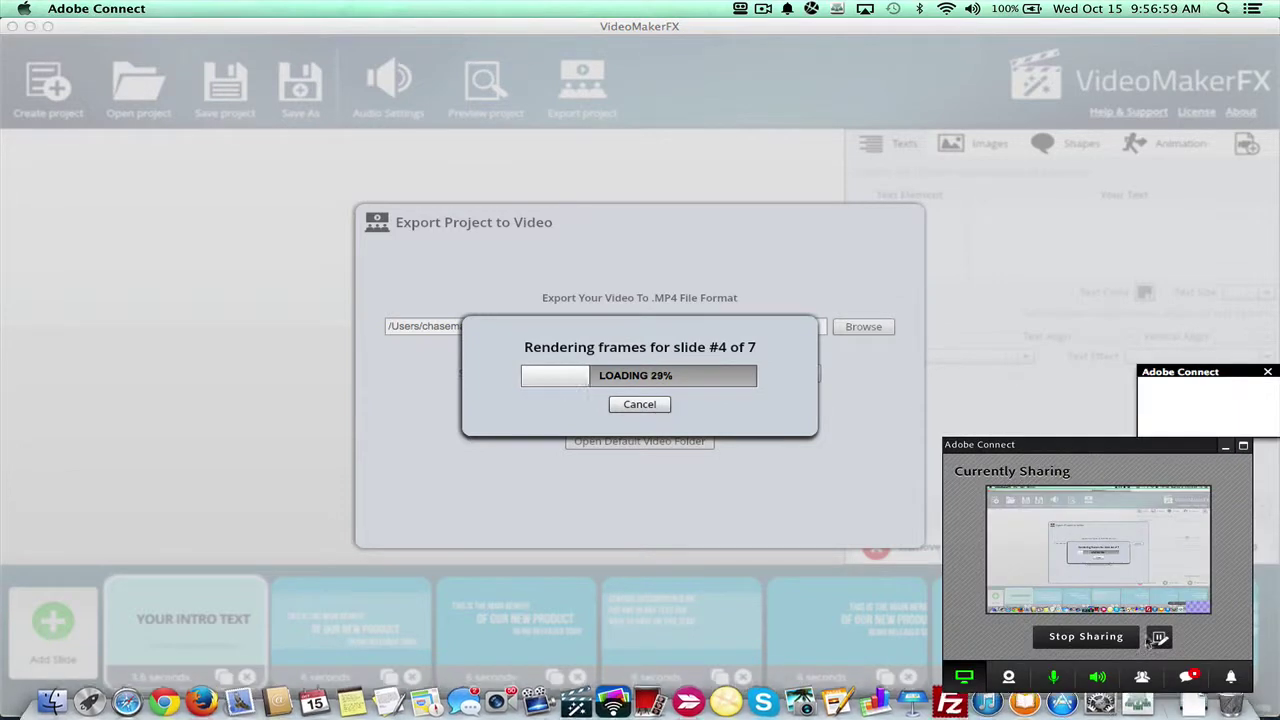
left_click(1186, 678)
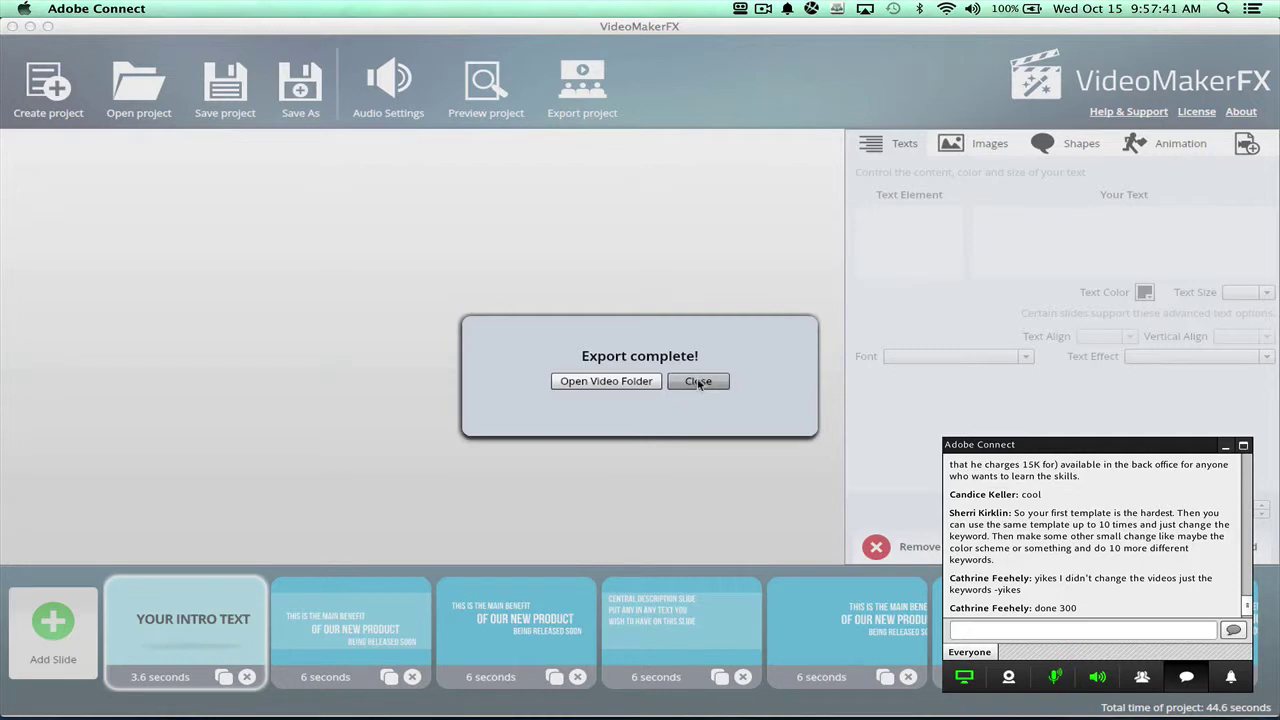
Dismiss the export notice and locate the exported MP4 in Finder's Today list, previewing it in column view
left_click(699, 383)
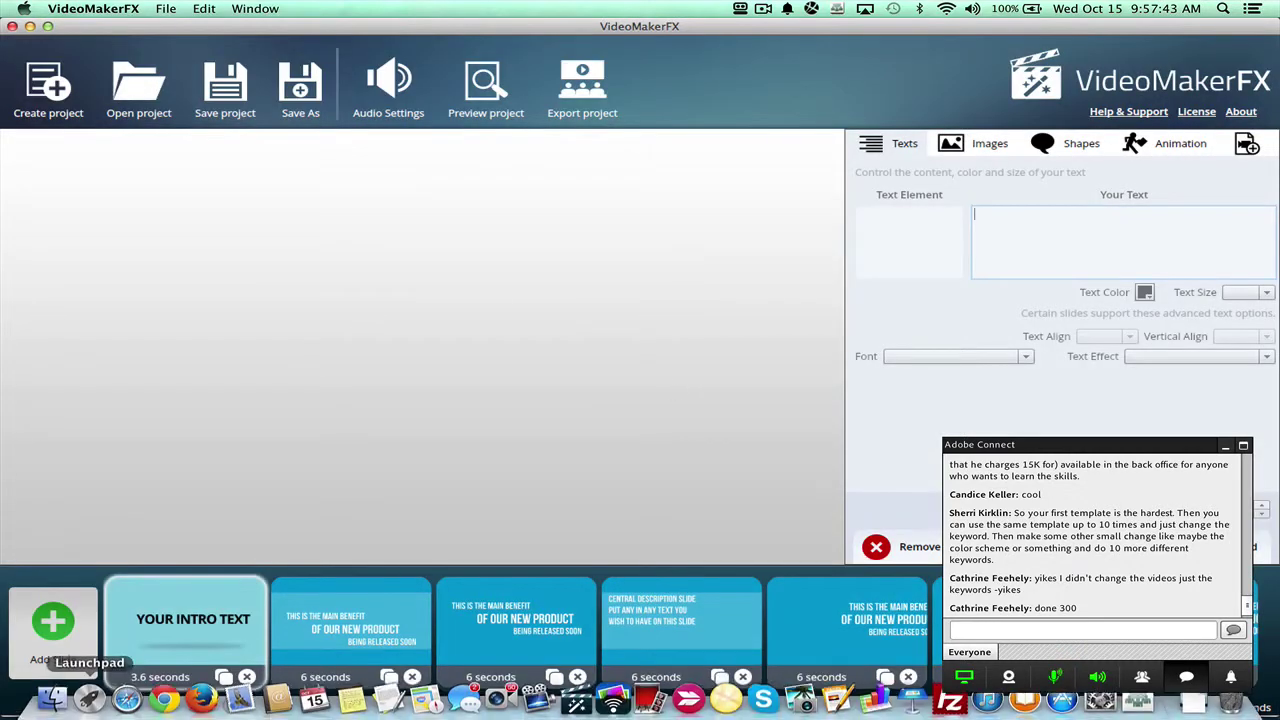
left_click(56, 700)
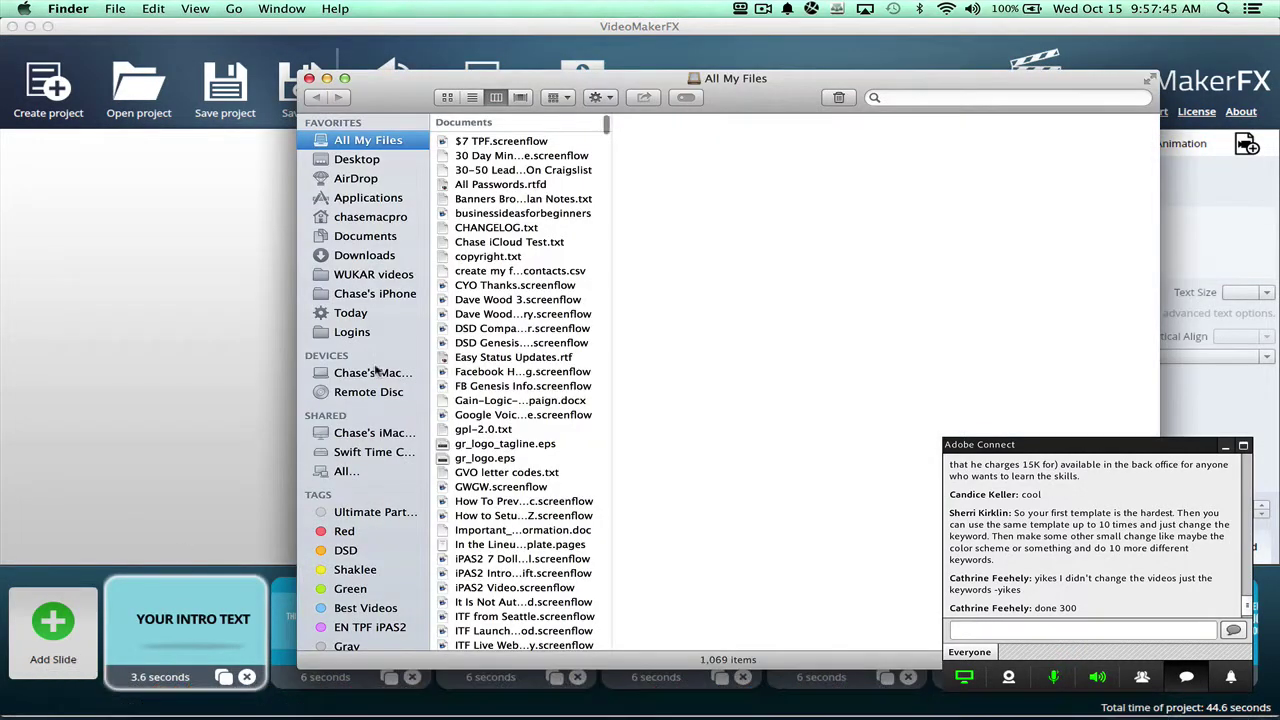
left_click(340, 314)
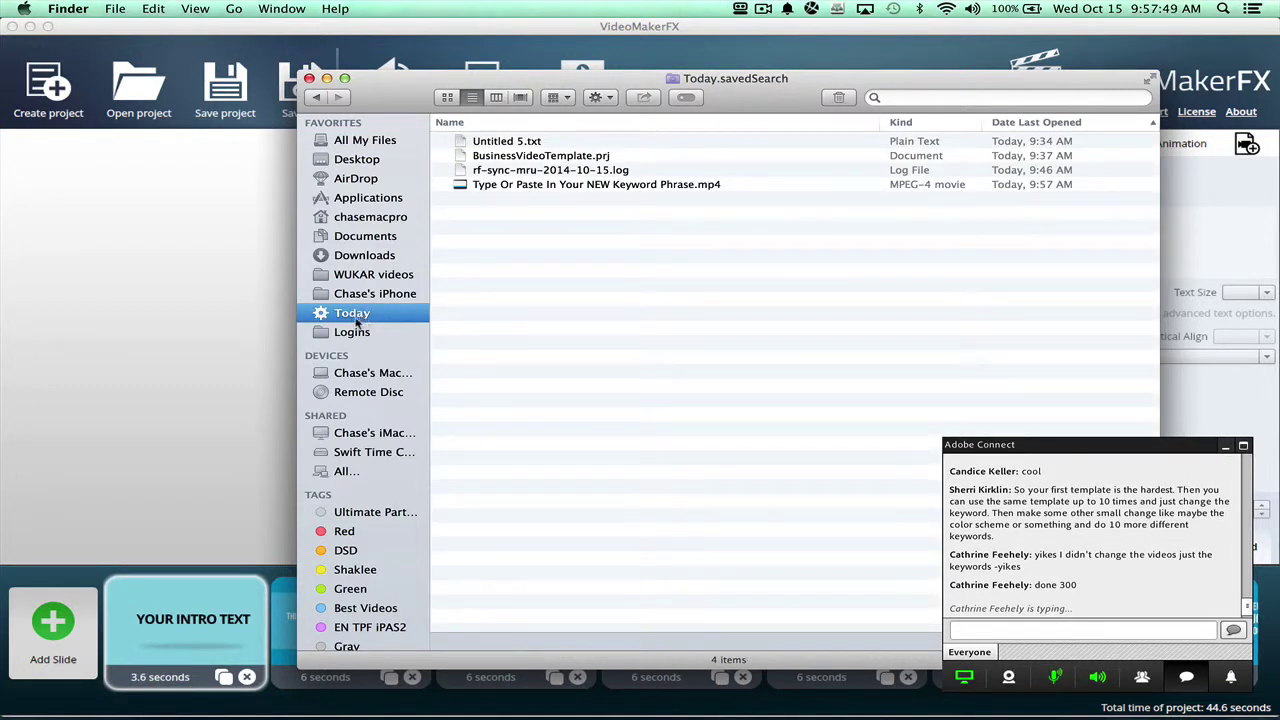
left_click(534, 186)
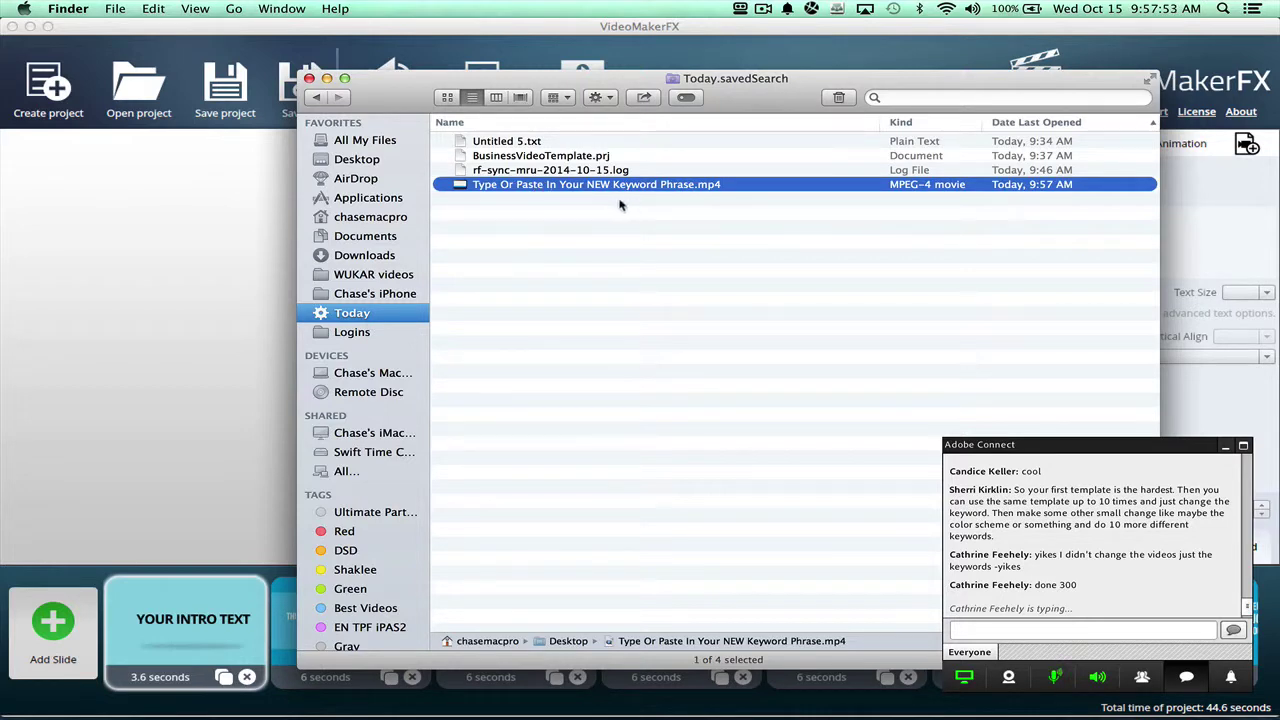
left_click(496, 97)
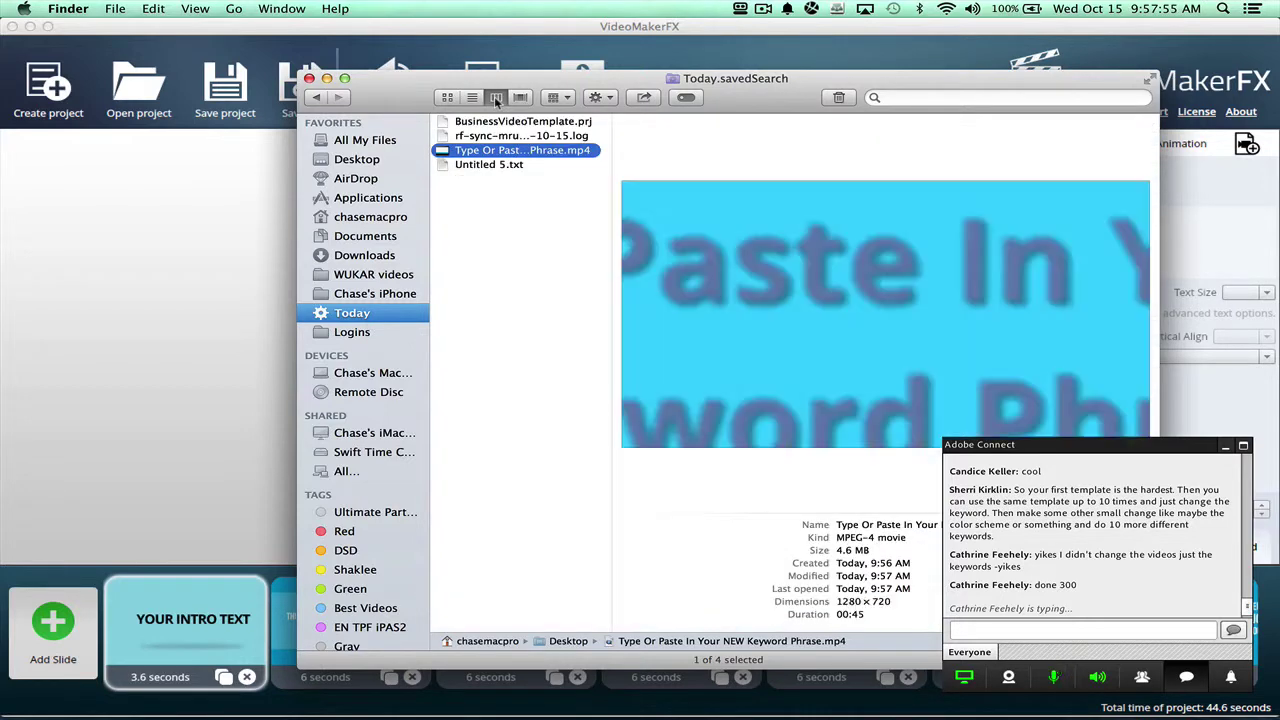
mouse_move(874, 314)
left_click_drag(795, 93, 623, 96)
mouse_move(713, 218)
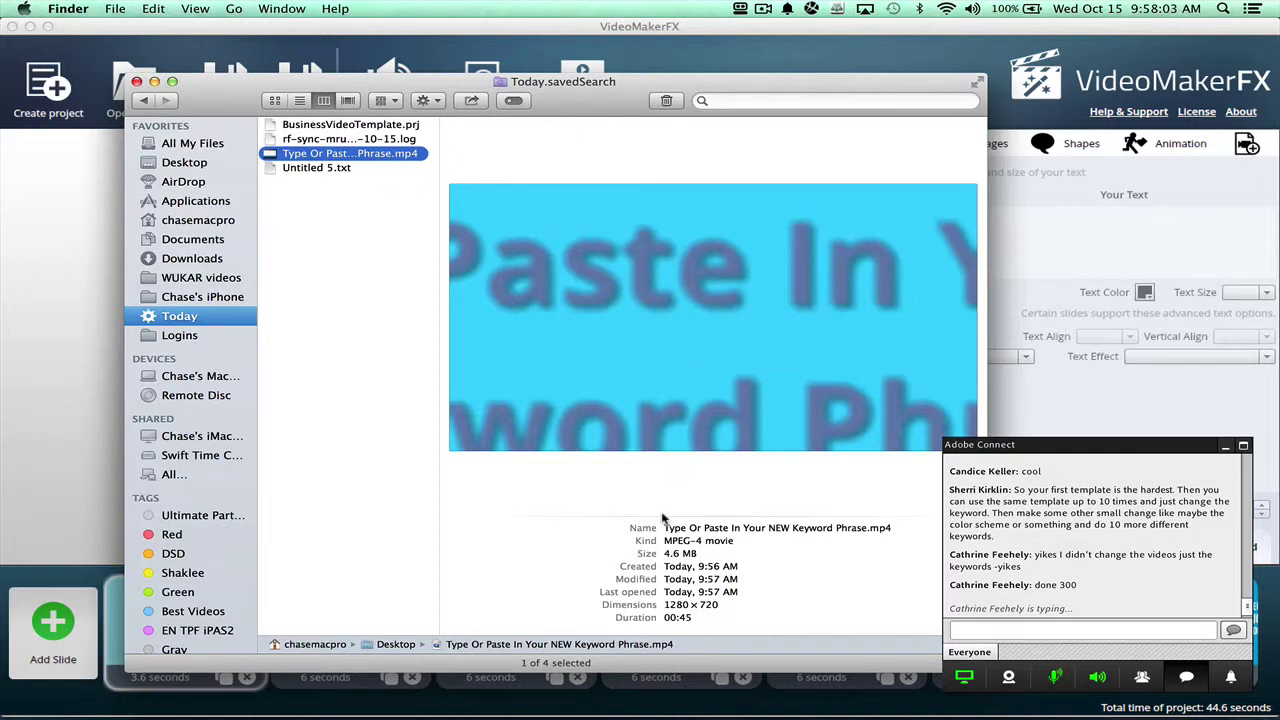
Examine the exported MP4's name, size and duration in the Finder preview, narrowing the window beside the chat
left_click_drag(664, 527, 863, 527)
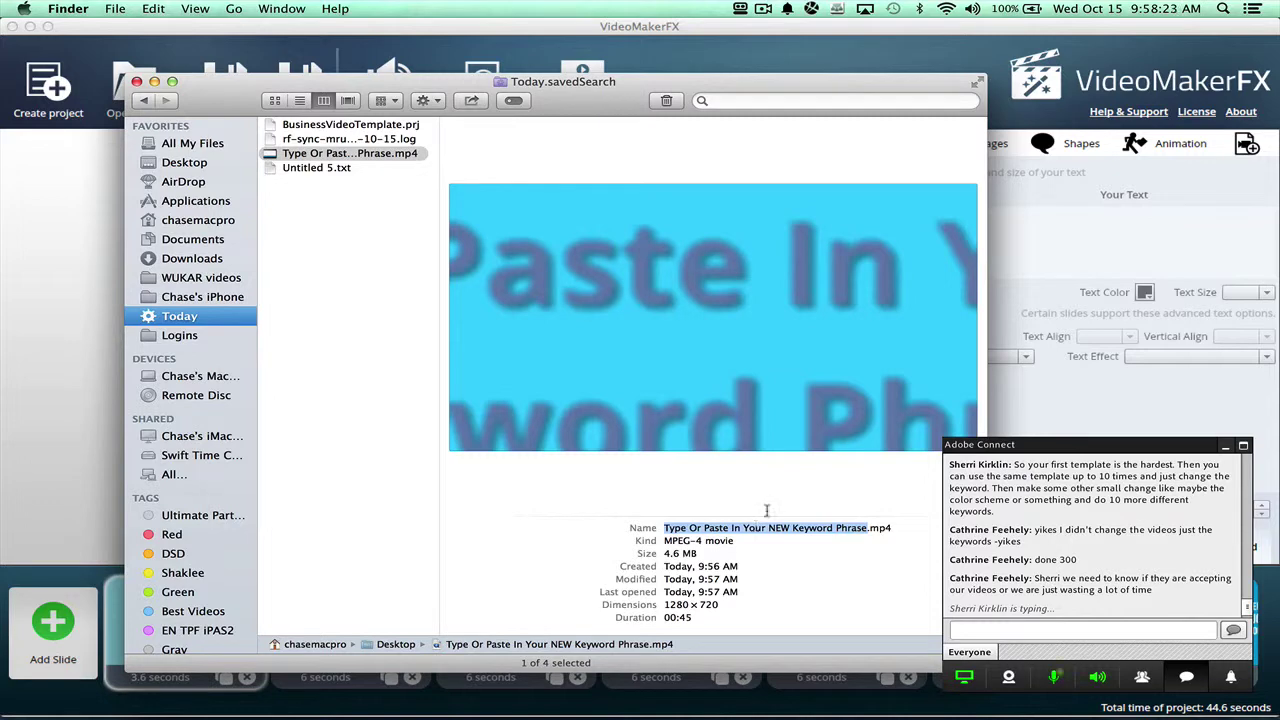
left_click_drag(986, 163, 905, 174)
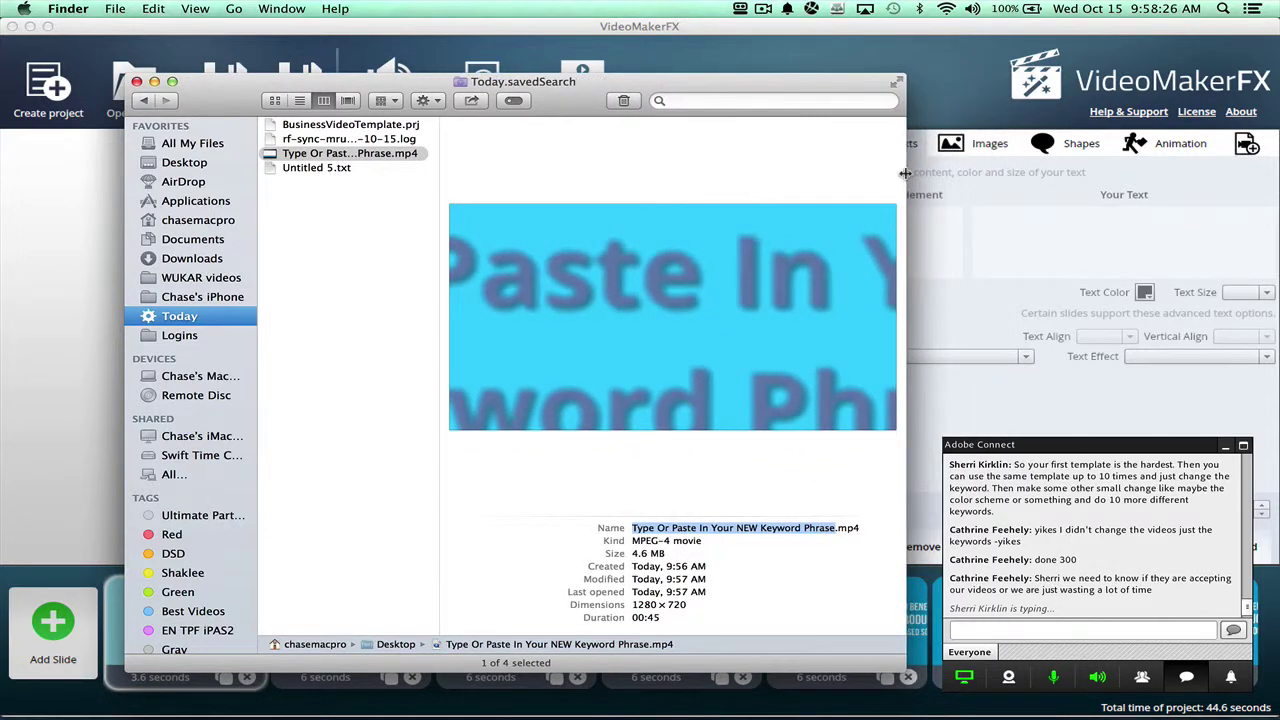
left_click(334, 226)
left_click(365, 155)
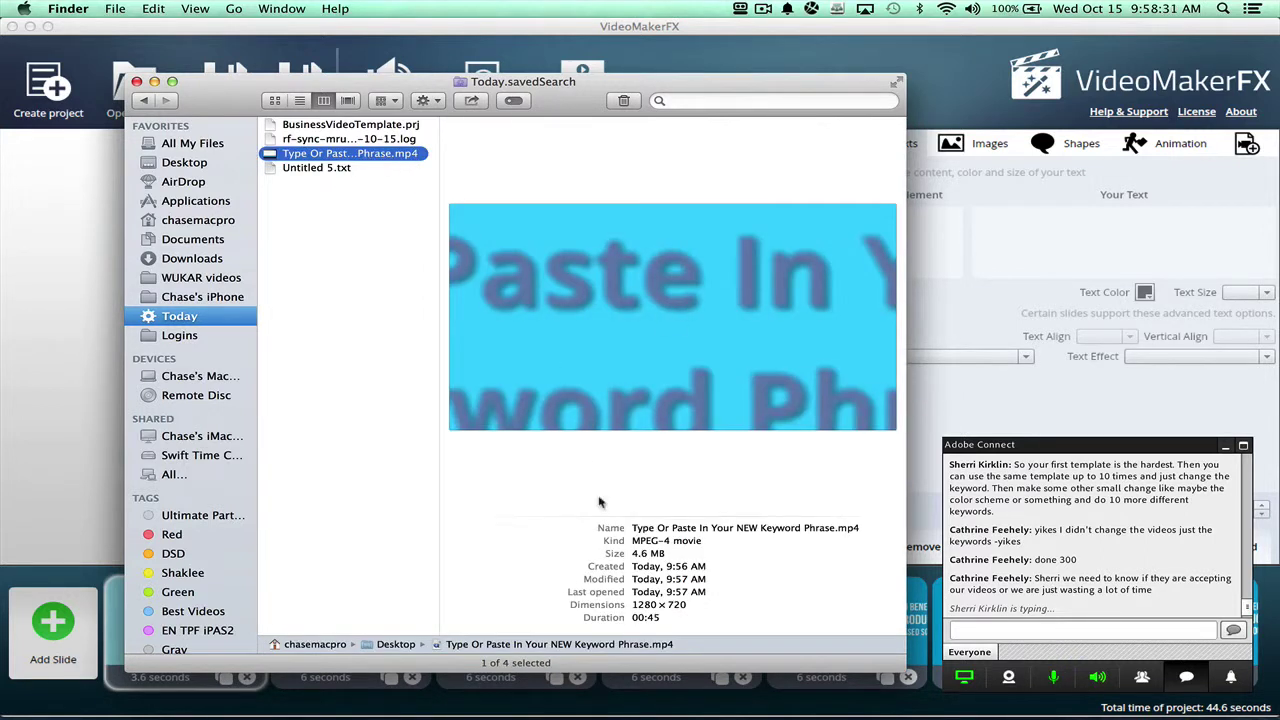
left_click_drag(632, 552, 662, 553)
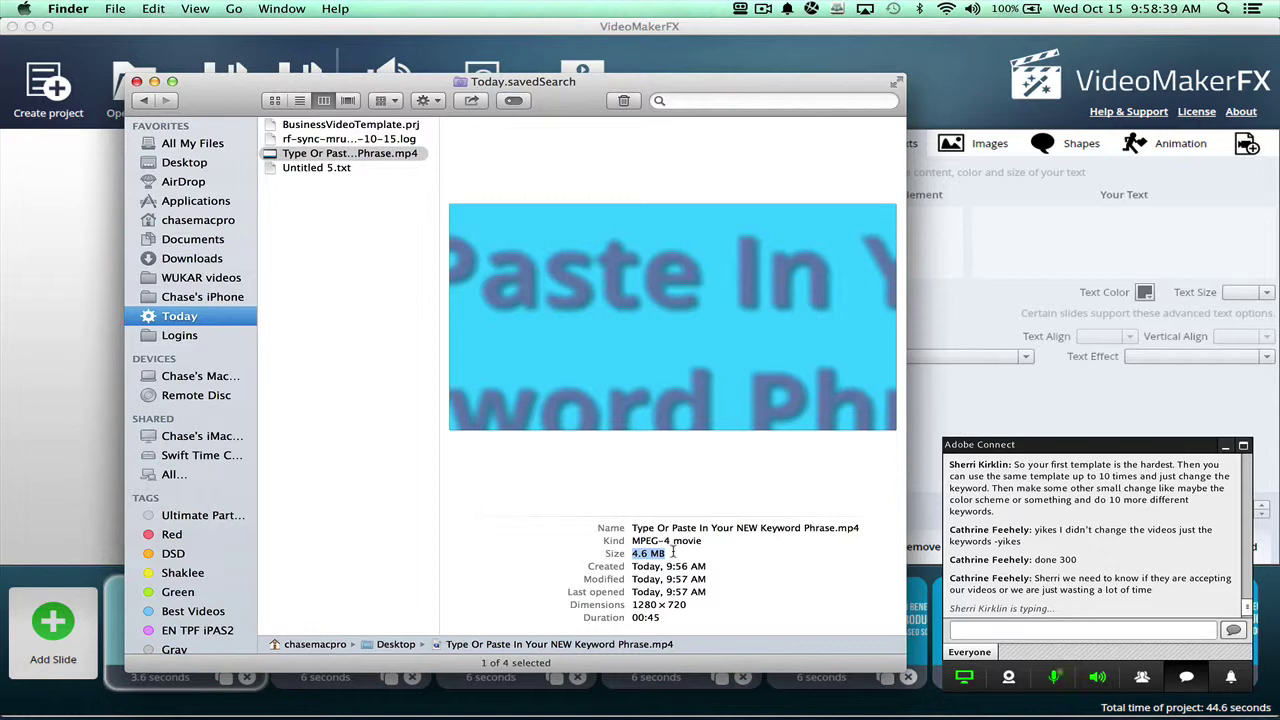
left_click_drag(666, 617, 630, 617)
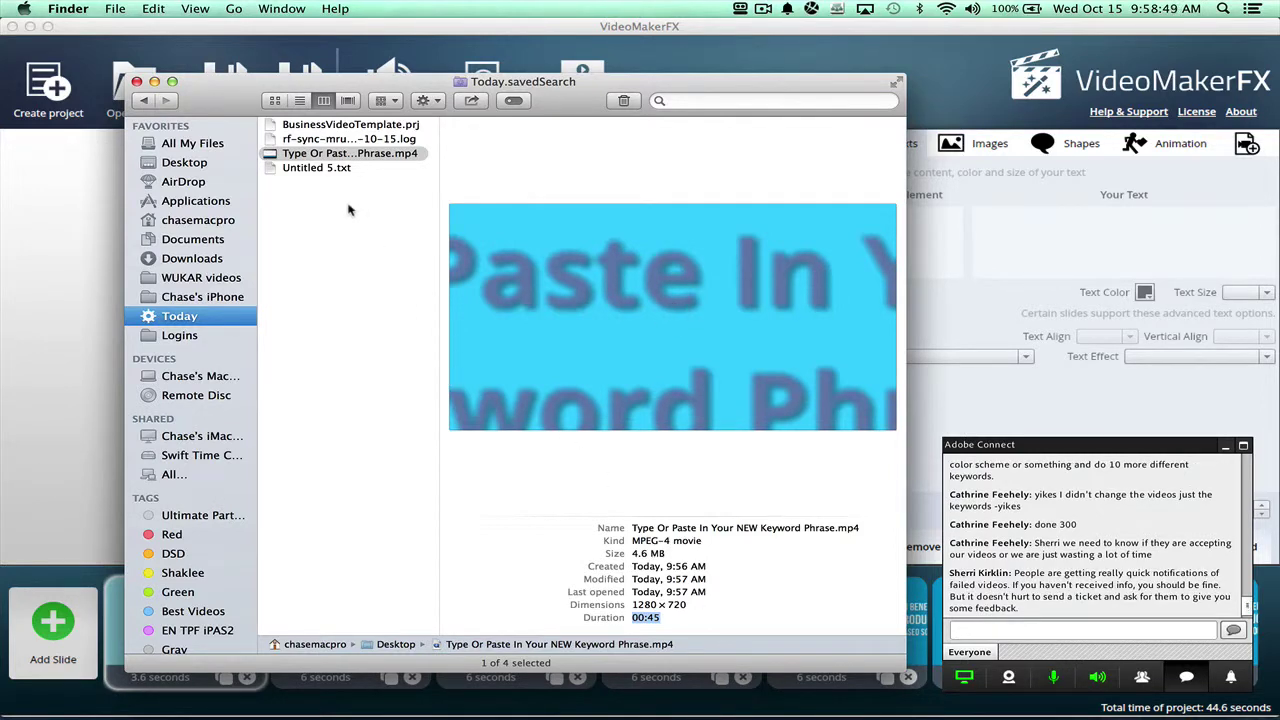
left_click_drag(576, 104, 596, 100)
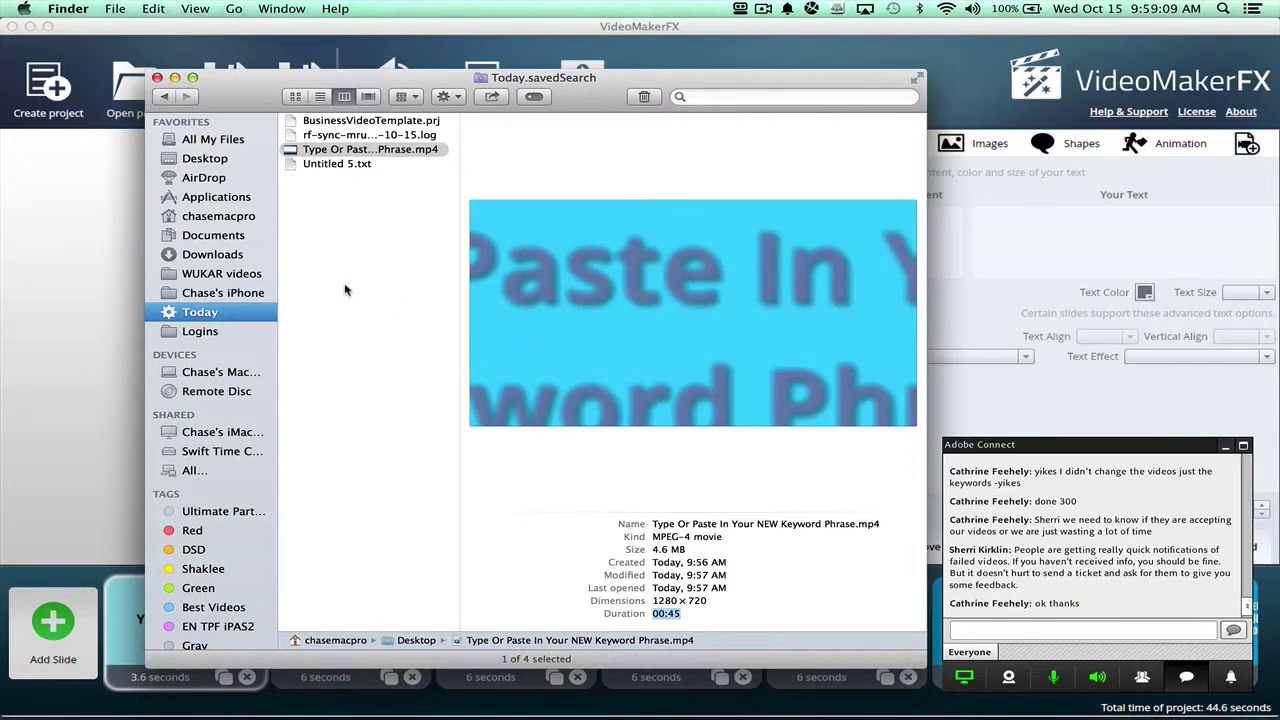
Return to VideoMakerFX, reopen the intro slide for editing, and minimize the Adobe Connect window
left_click(72, 304)
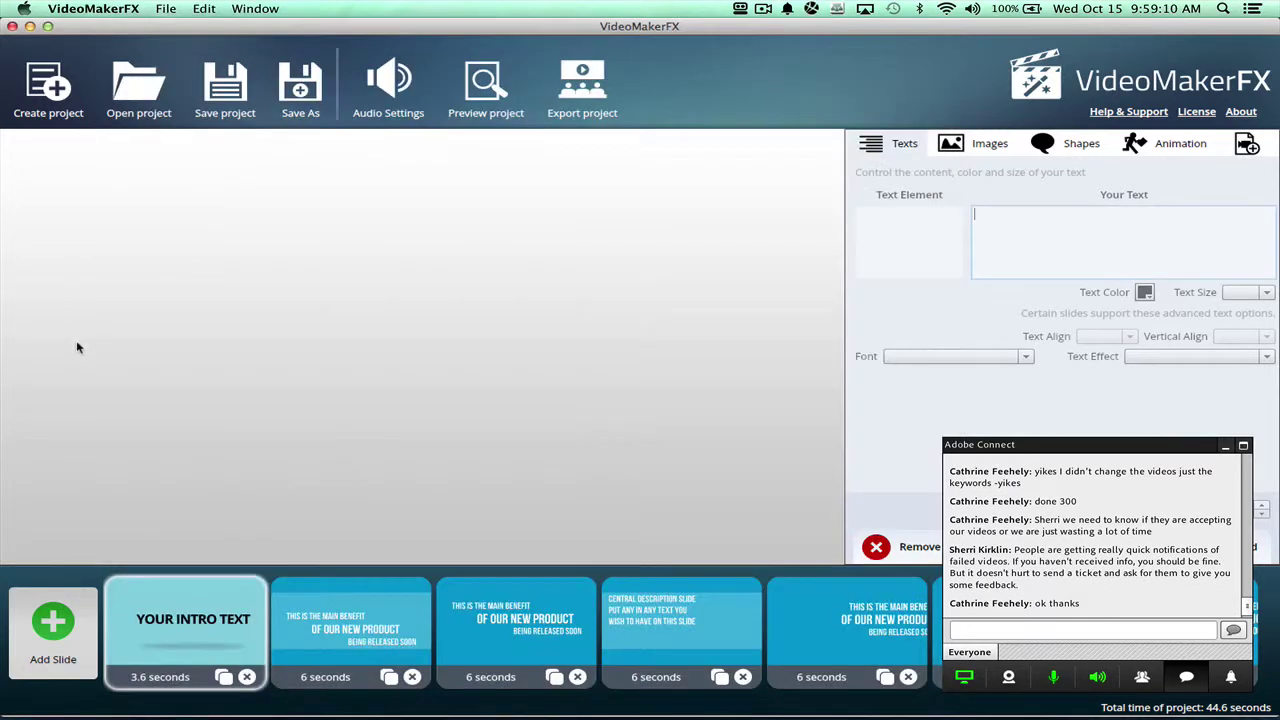
left_click(175, 618)
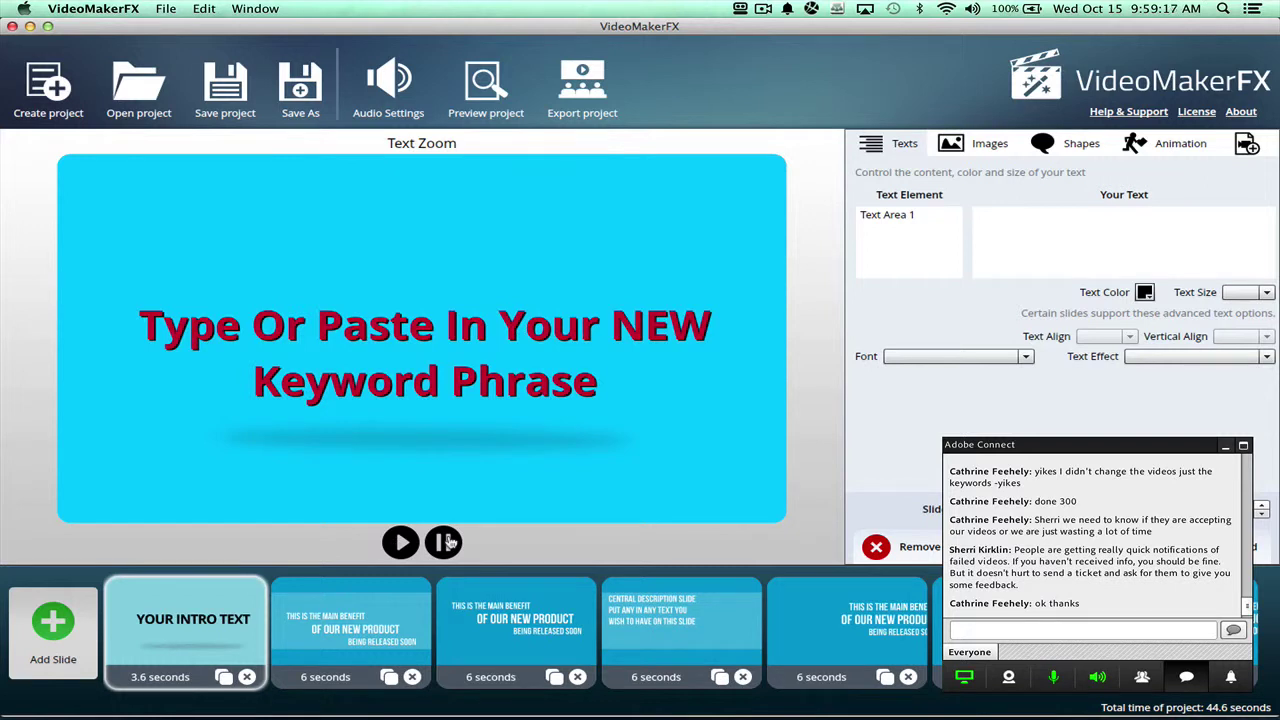
left_click(1227, 452)
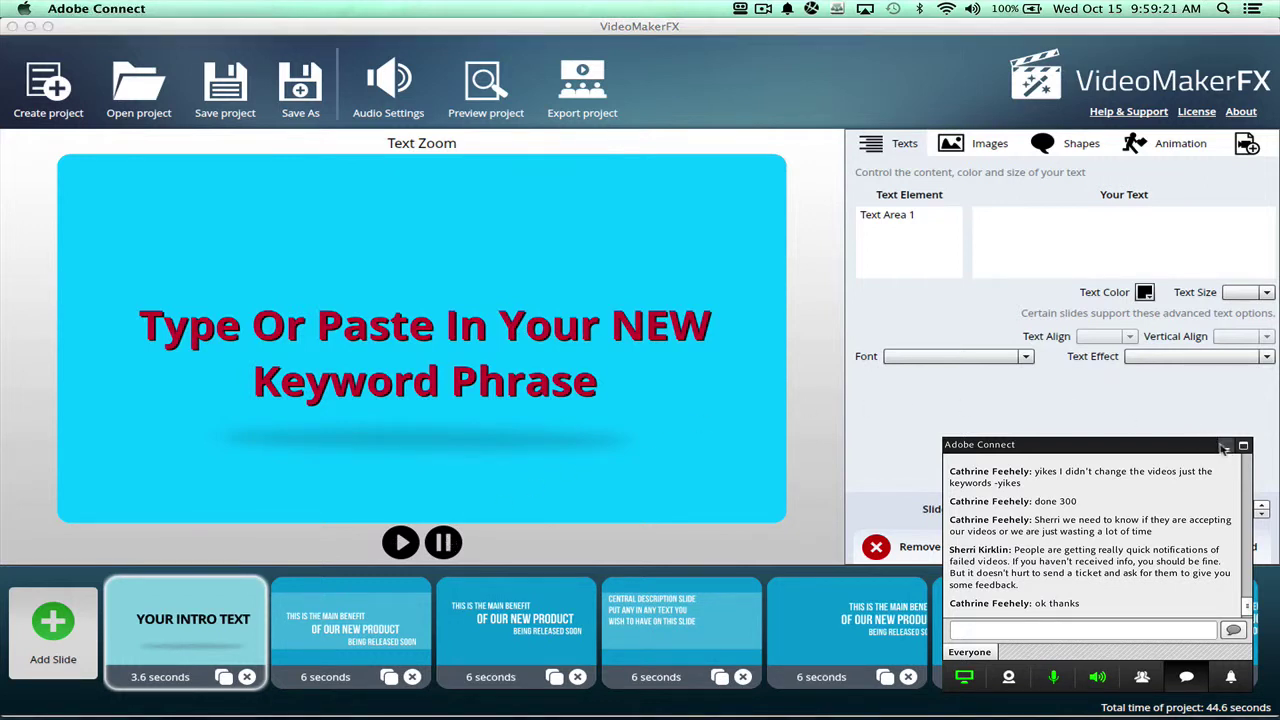
left_click(1226, 449)
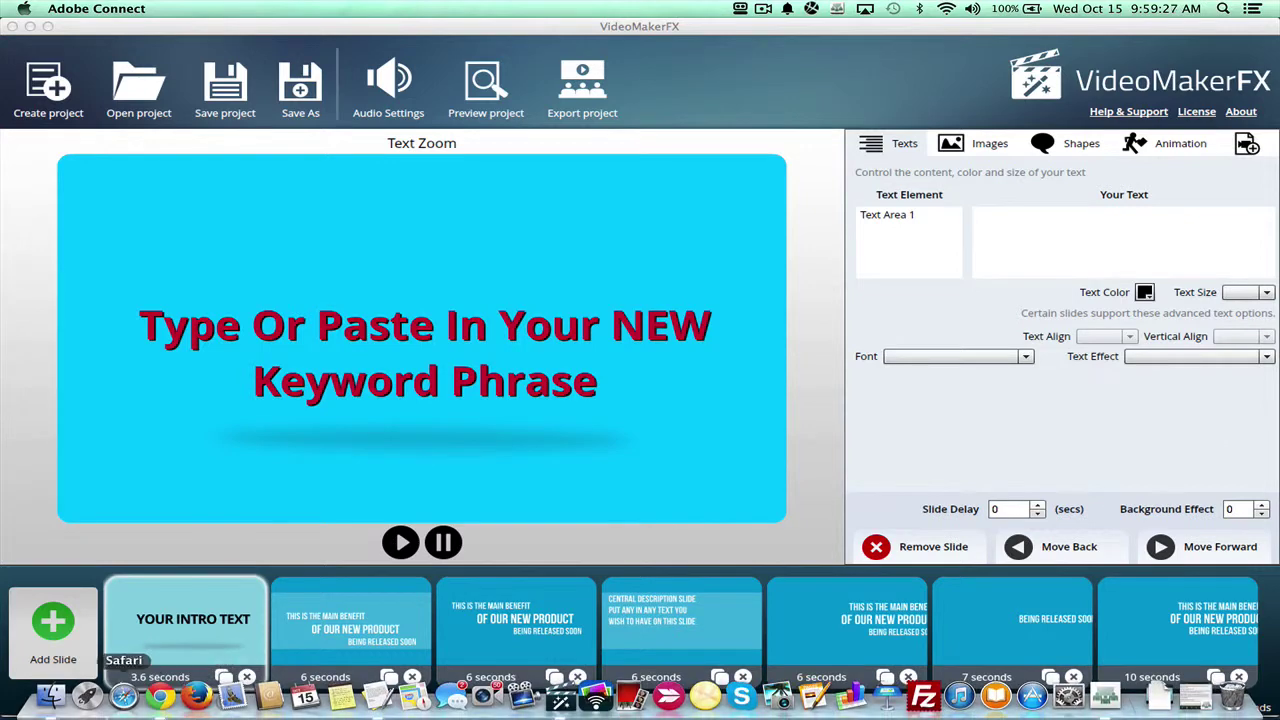
Look through the Desktop folder's images and subfolder in Finder, and close the Finder window
left_click(52, 697)
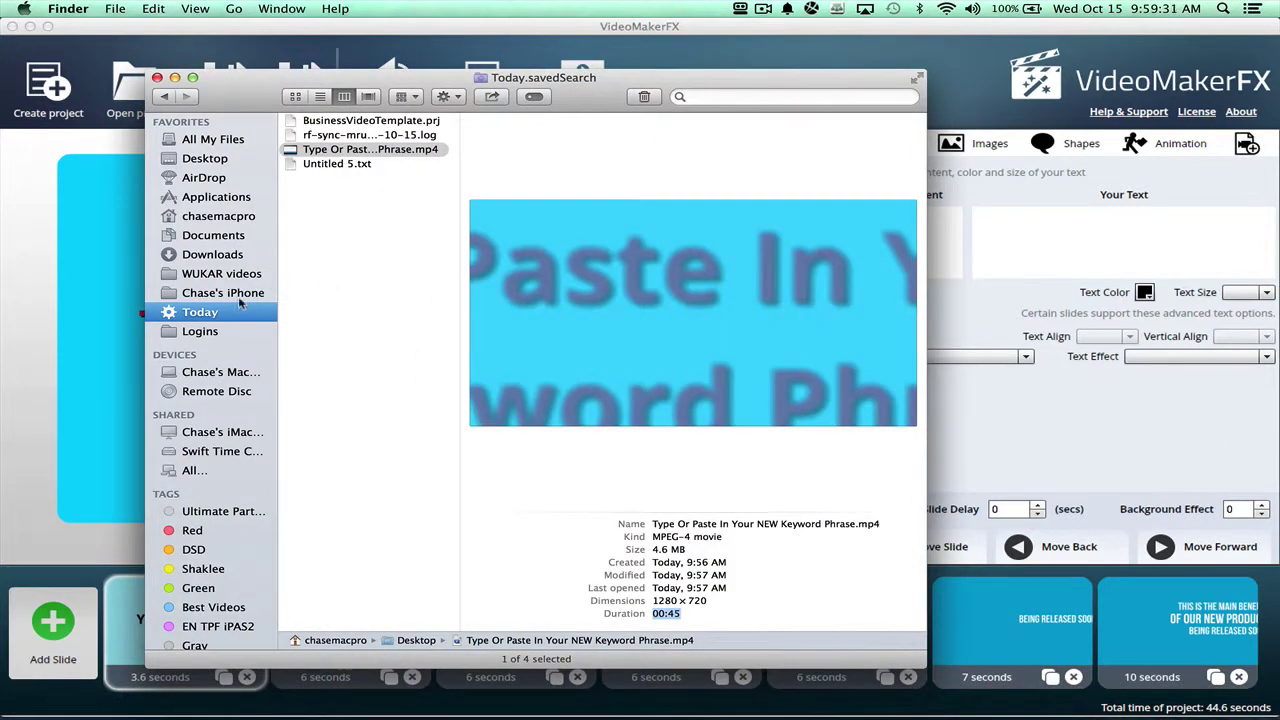
left_click(207, 160)
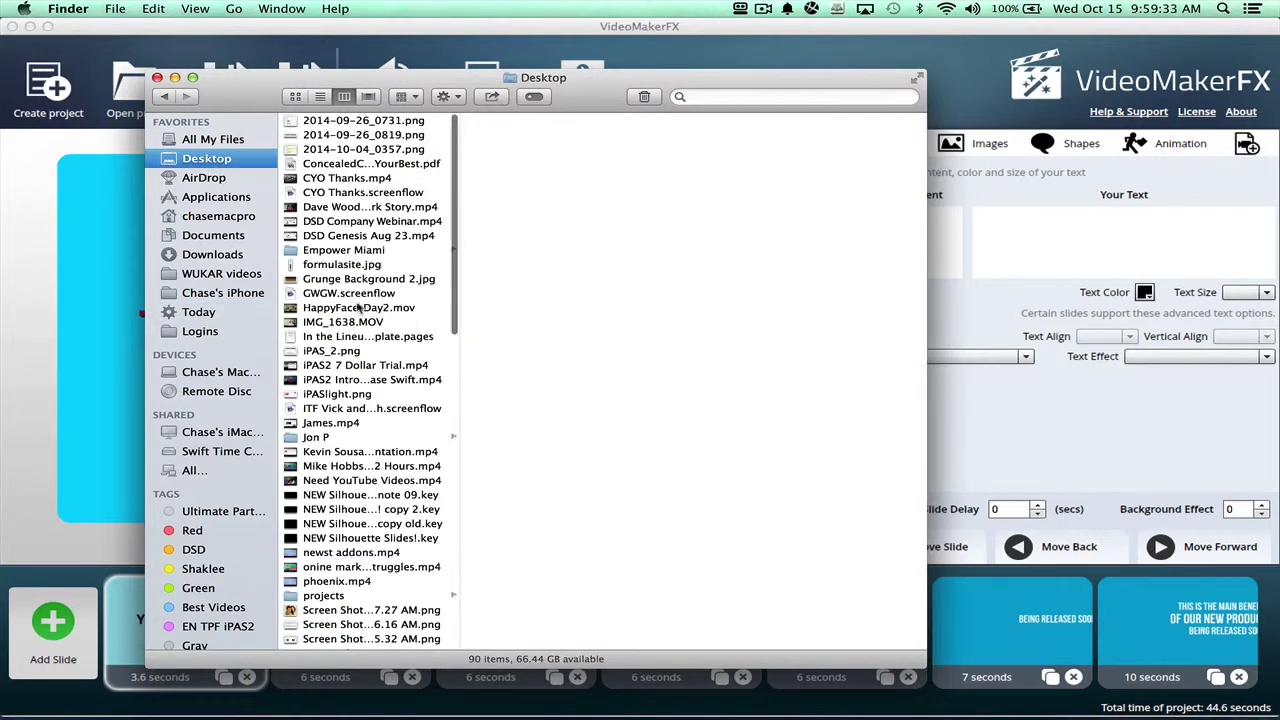
left_click(398, 150)
left_click(390, 136)
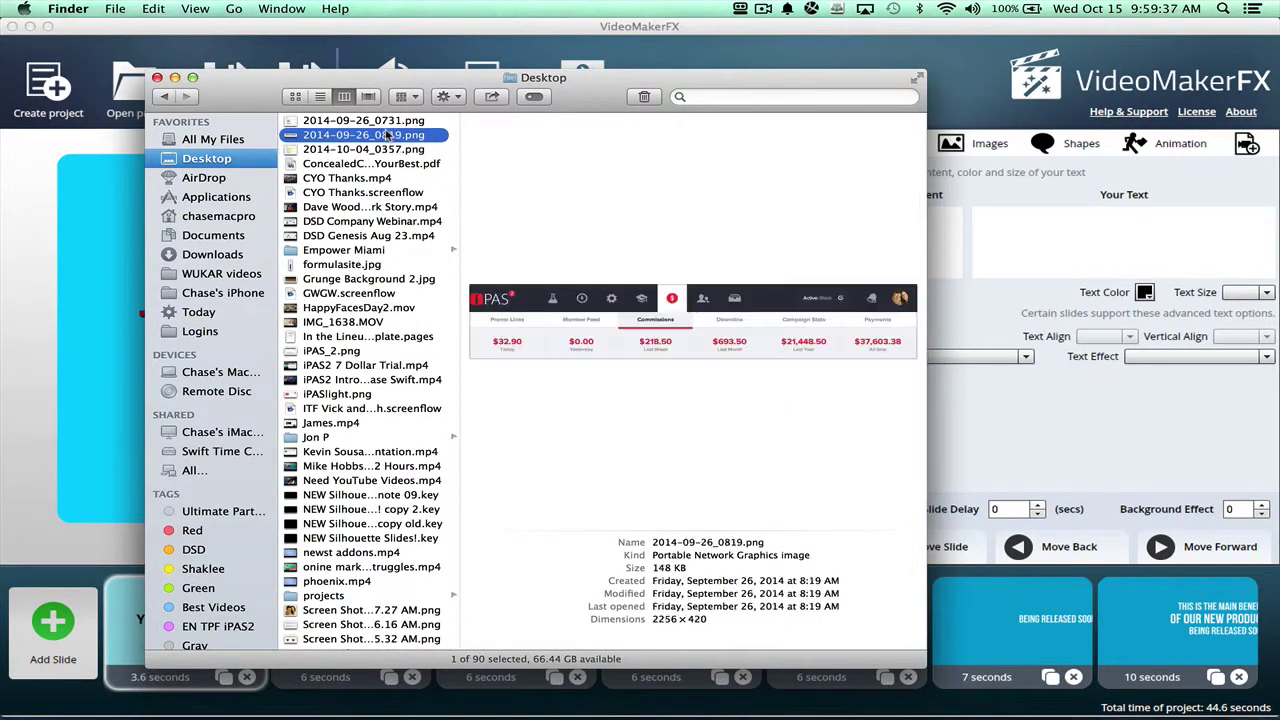
left_click(381, 121)
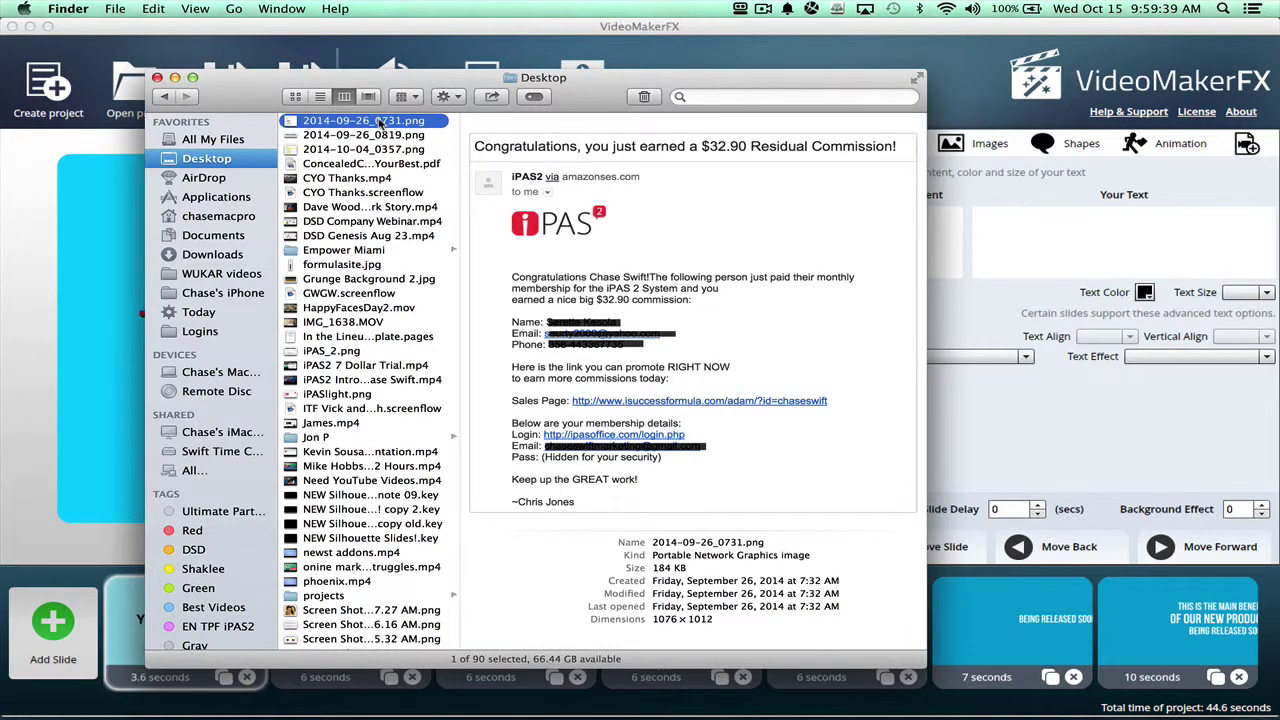
left_click(389, 438)
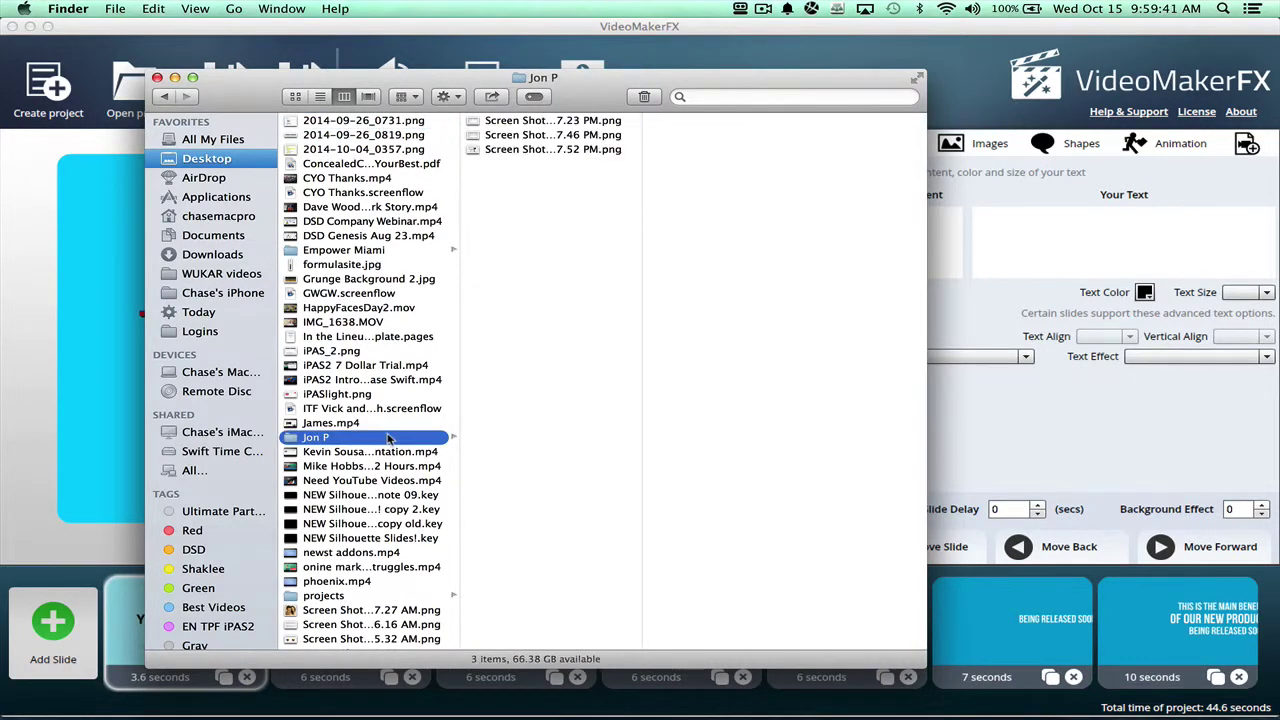
left_click(156, 77)
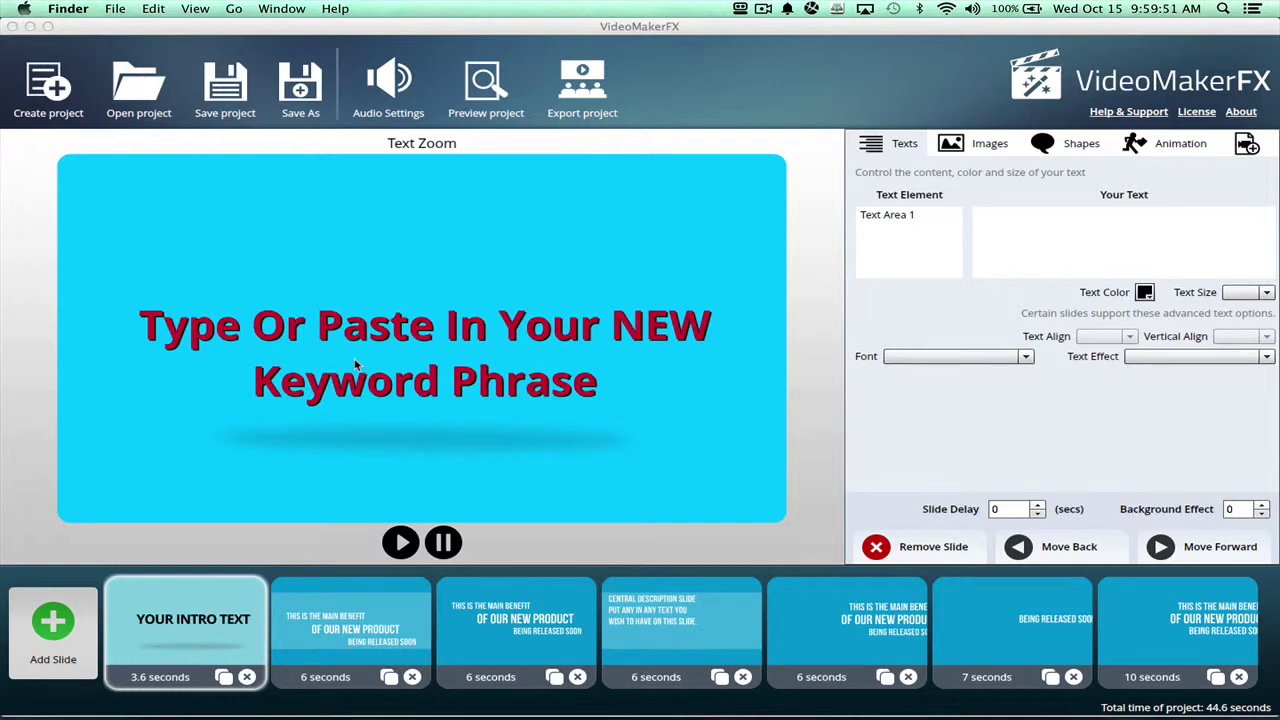
Replace the intro slide's Text Area 1 text with "Best Place To Buy Appliances In Austin Texas (Shoppers)"
left_click(933, 213)
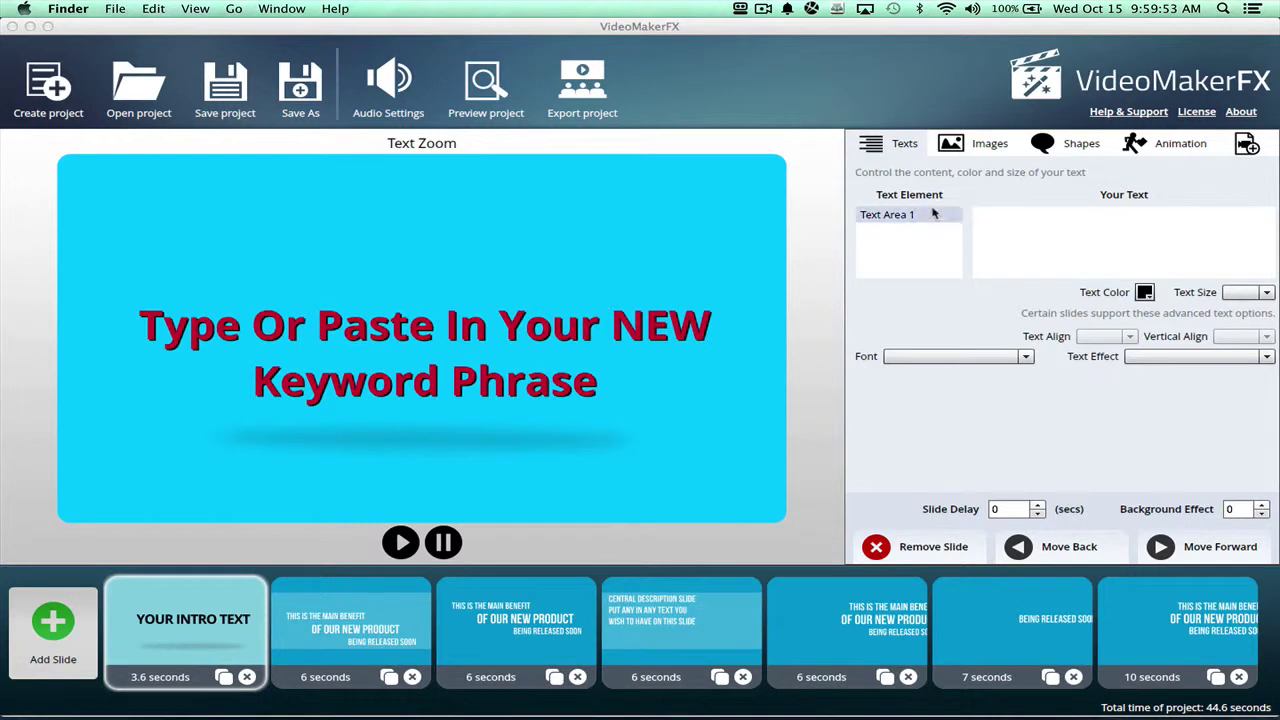
triple_click(1029, 216)
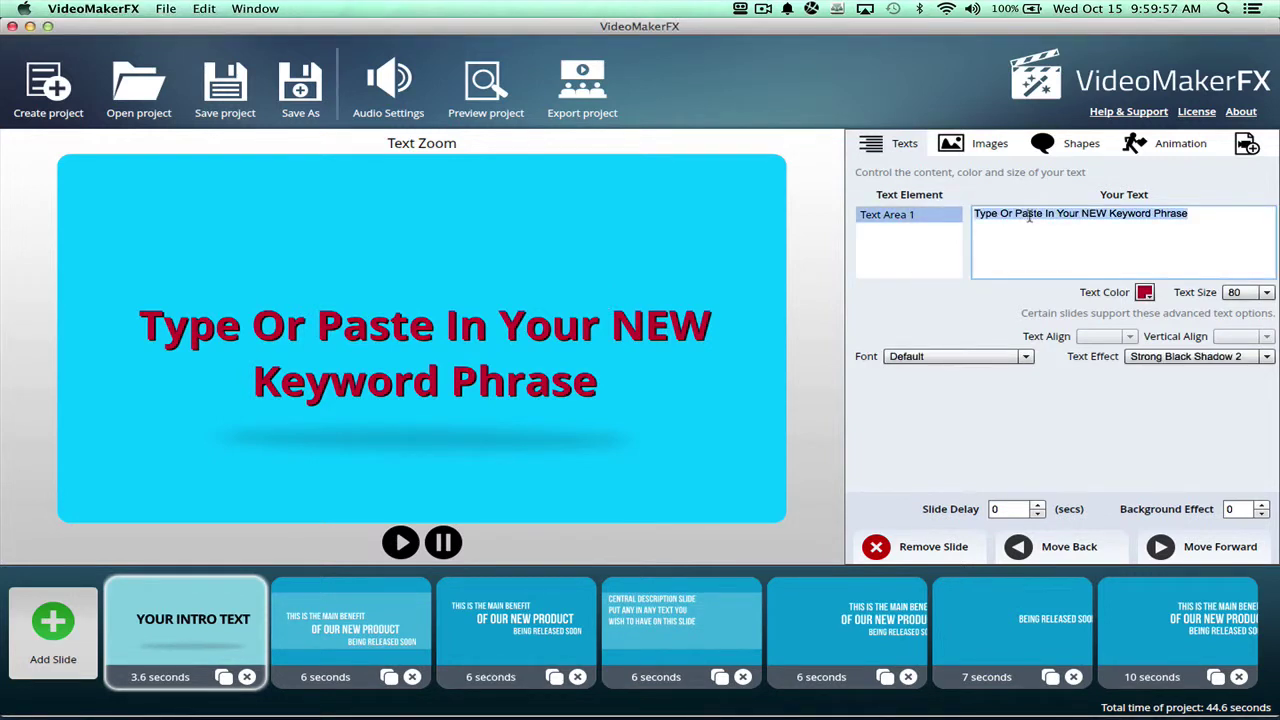
type("Best Place To Buy Appliances In Austin T")
type("as")
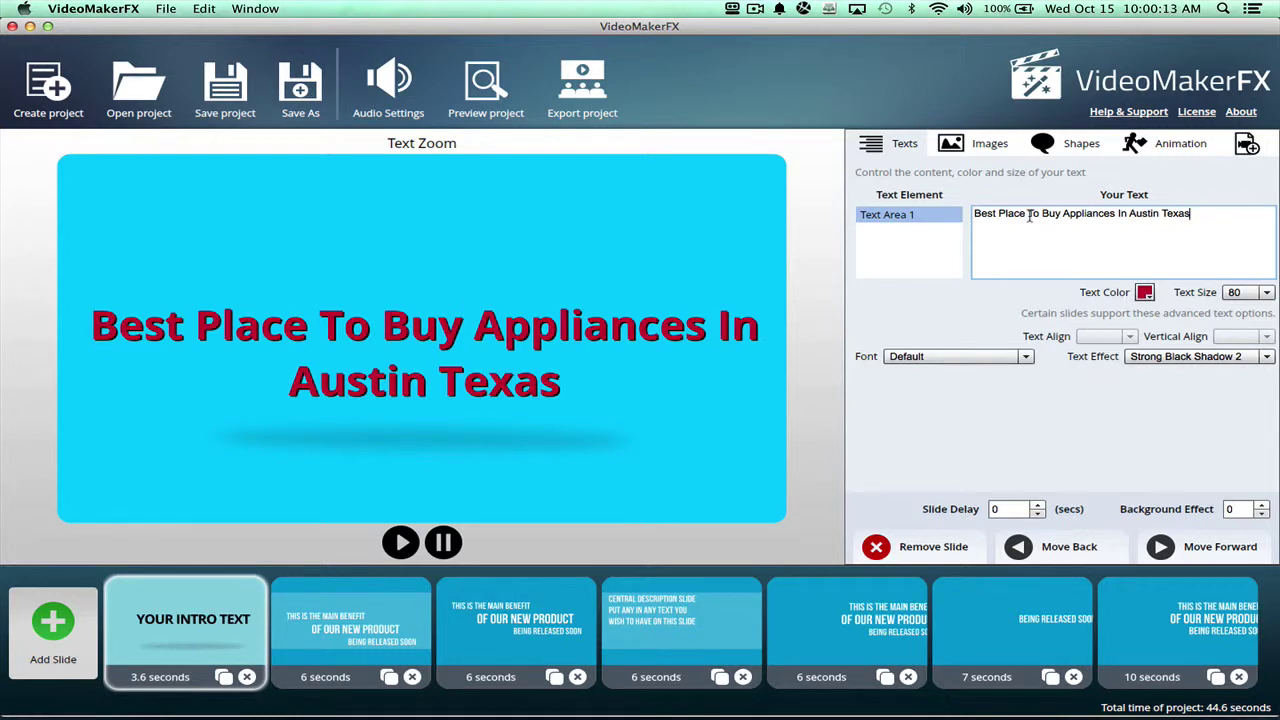
type("(Shoppers)")
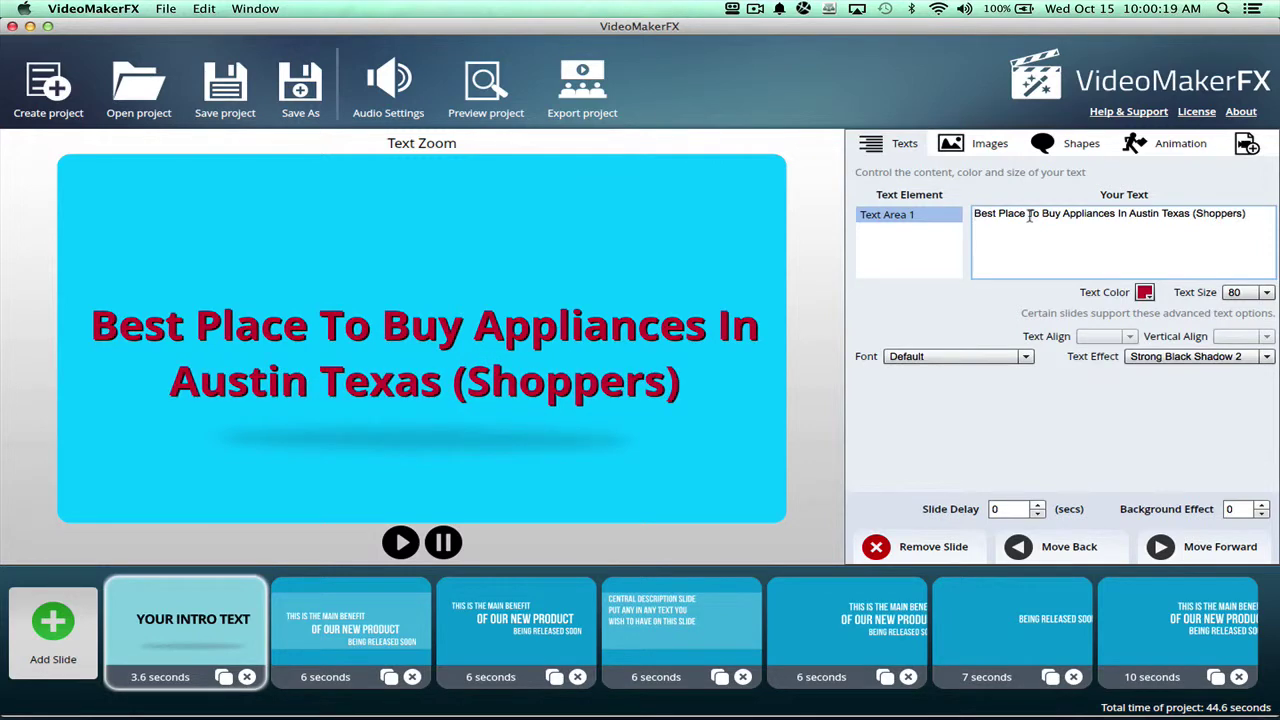
Select the keyword phrase "Best Place To Buy Appliances In Austin Texas" in Text Area 1, excluding "(Shoppers)"
key("super+a")
key("shift+Left")
key("shift+Left")
key("shift+Left")
key("shift+Left")
key("shift+Left")
key("shift+Left")
key("shift+Left")
key("shift+Left")
key("shift+Left")
key("shift+Left")
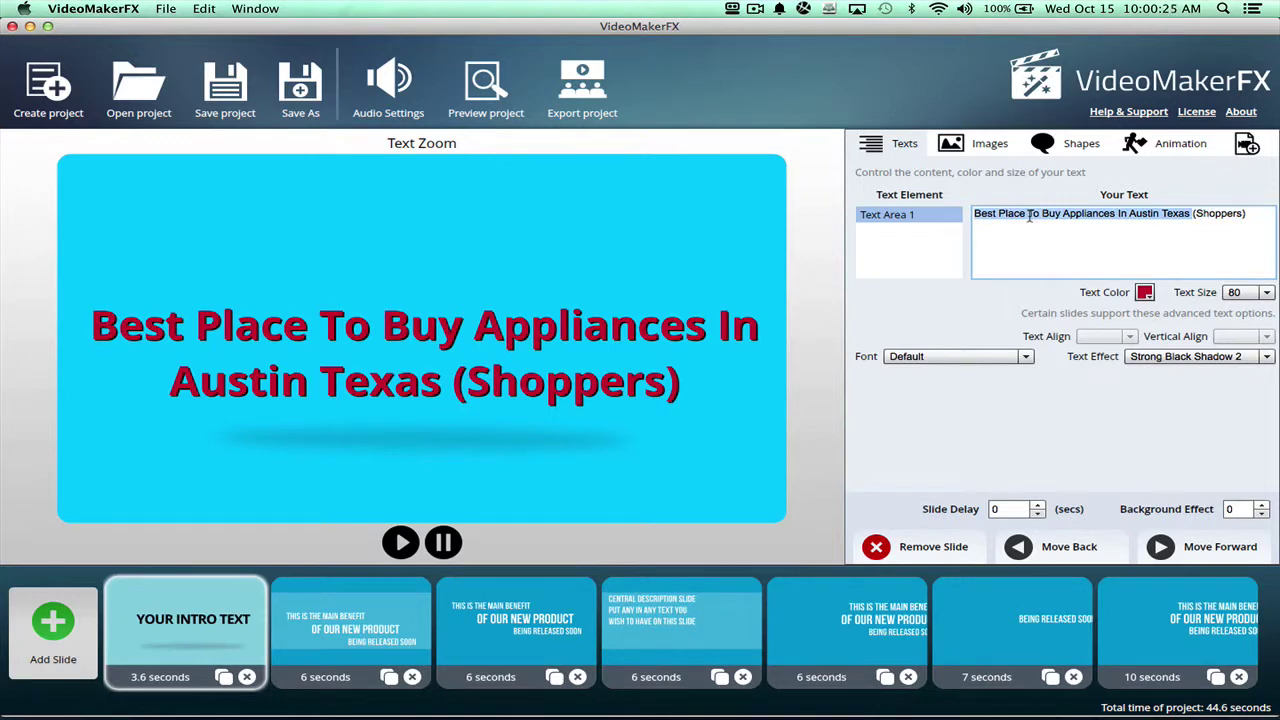
Replace the selected keyword phrase in the intro slide's Text Area 1 with "Make Money From Home", keeping the bracketed word
type("Make ")
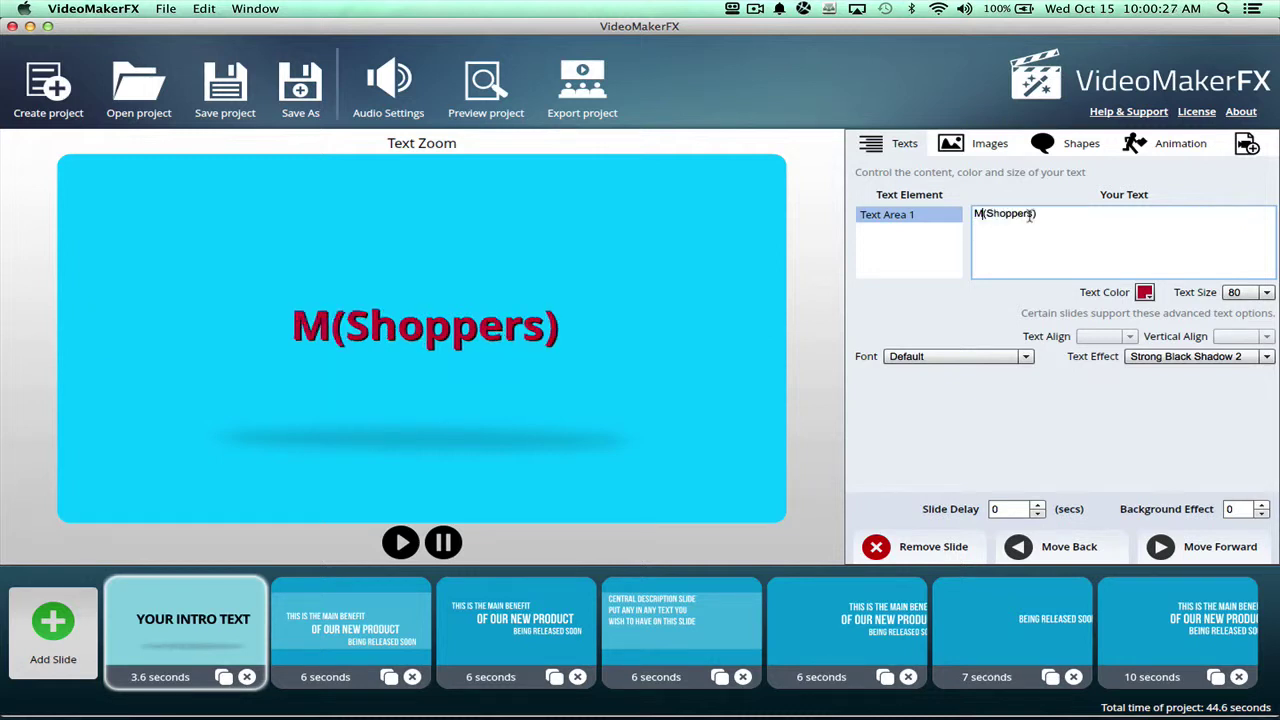
type("Money Fro")
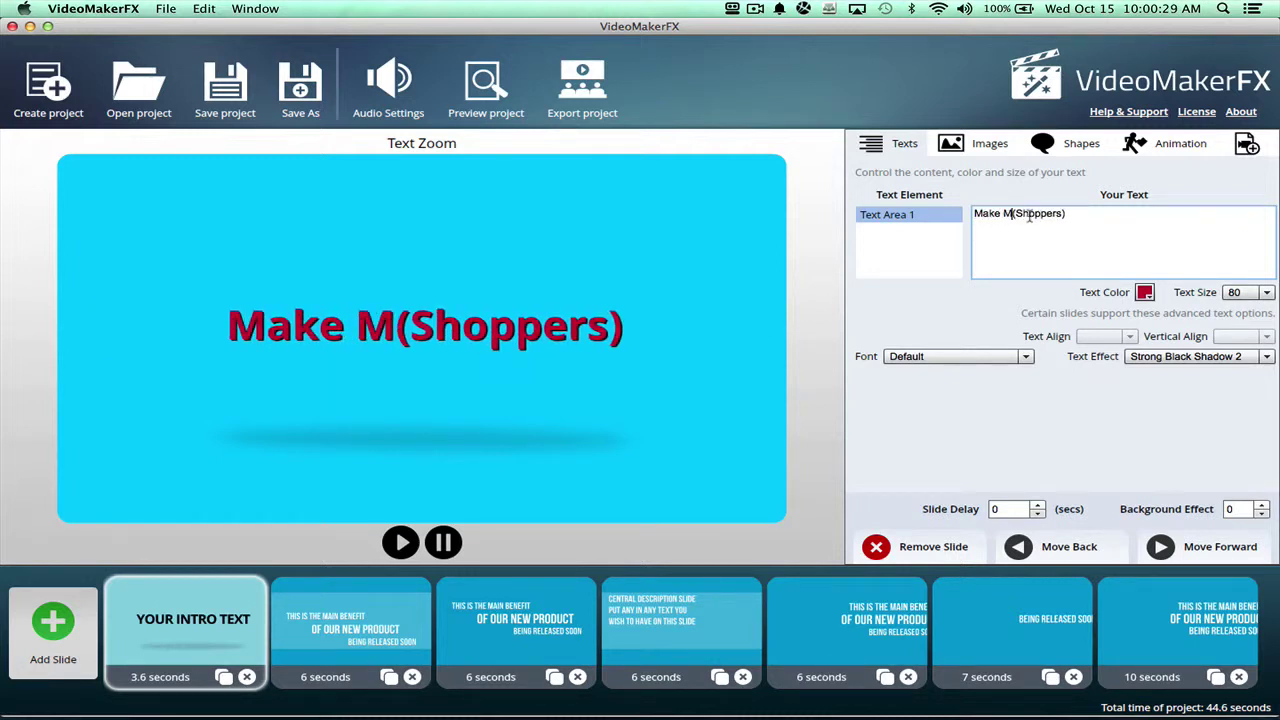
type("m Home")
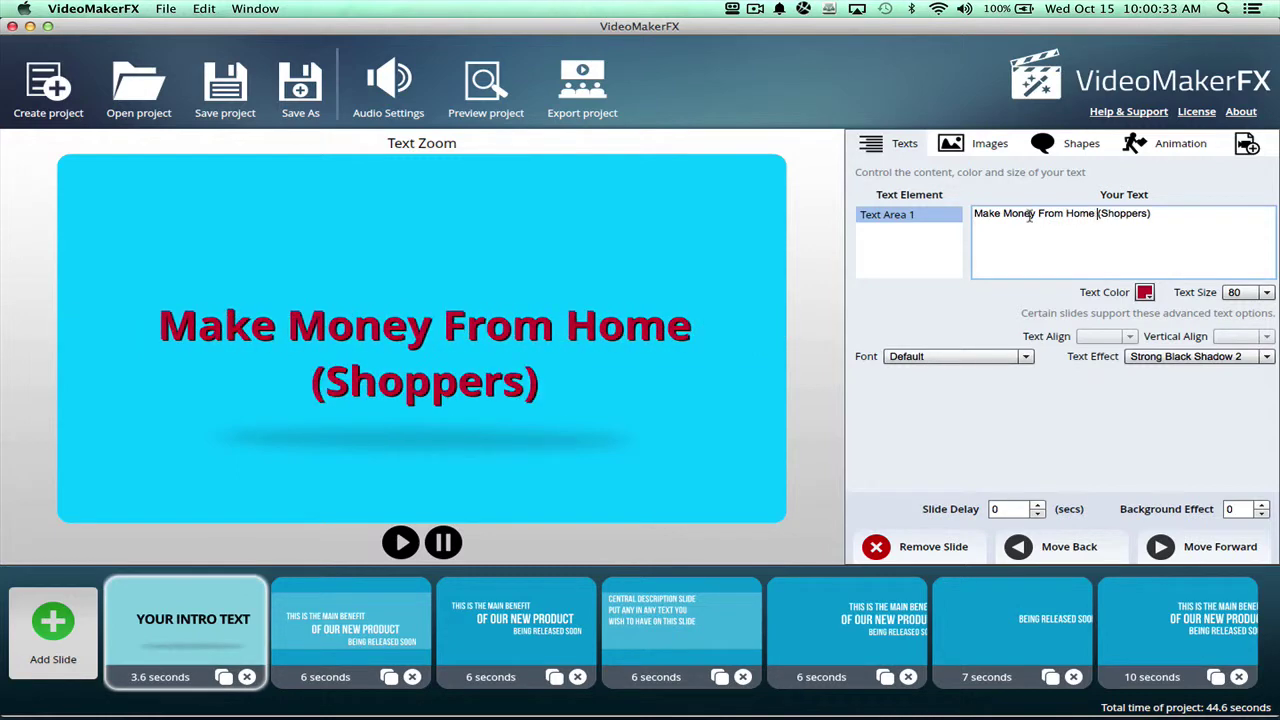
Replace the bracketed word "Shoppers" in the intro slide's text with "Entreprenuers"
key("shift+Right")
key("shift+Right")
key("shift+Right")
key("shift+Right")
key("shift+Right")
key("shift+Right")
key("shift+Right")
key("shift+Right")
type("Entreprenuers")
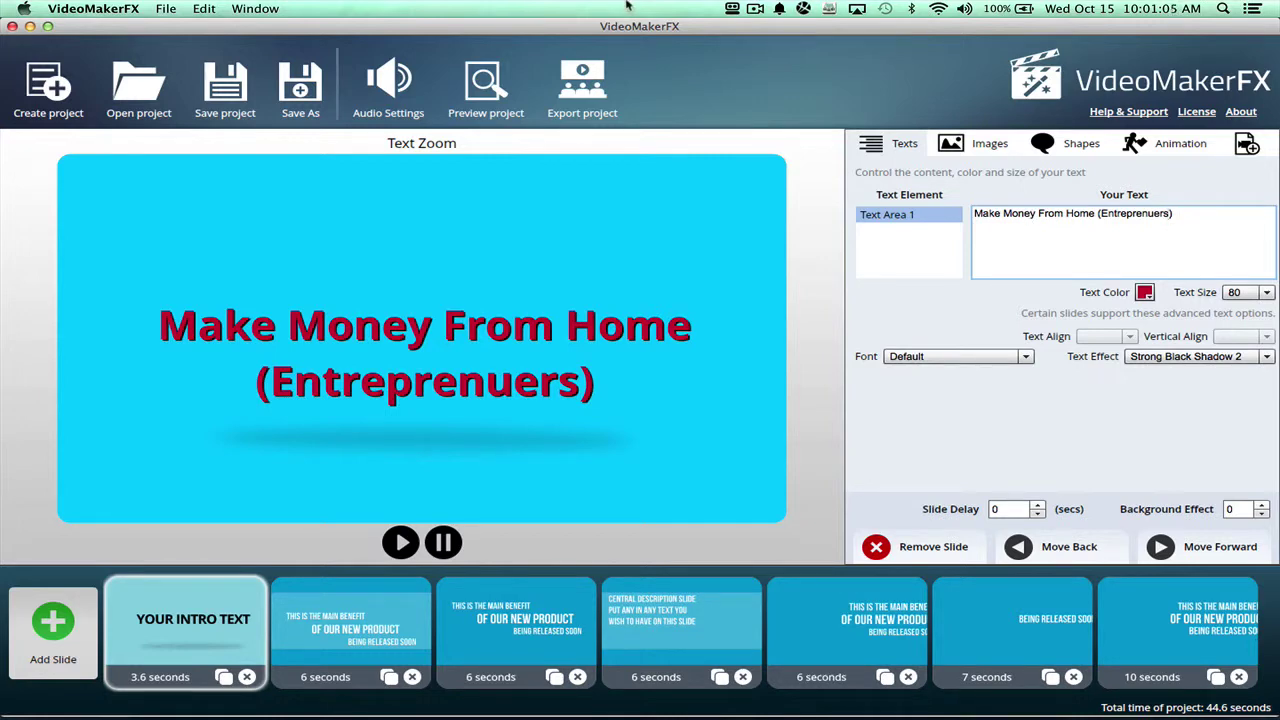
Browse the Add Slide themes and preview the Character Anna layouts for Slides 1, 2, 3, 4 and 6
left_click(52, 618)
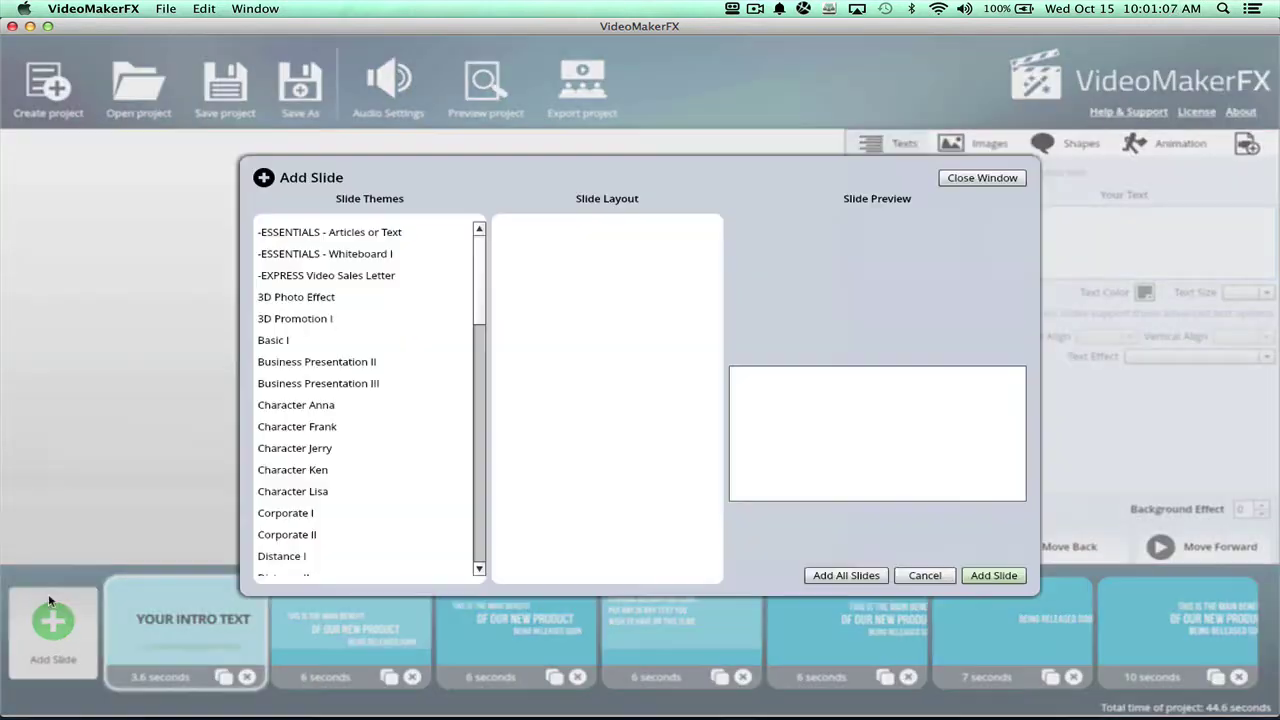
left_click(342, 361)
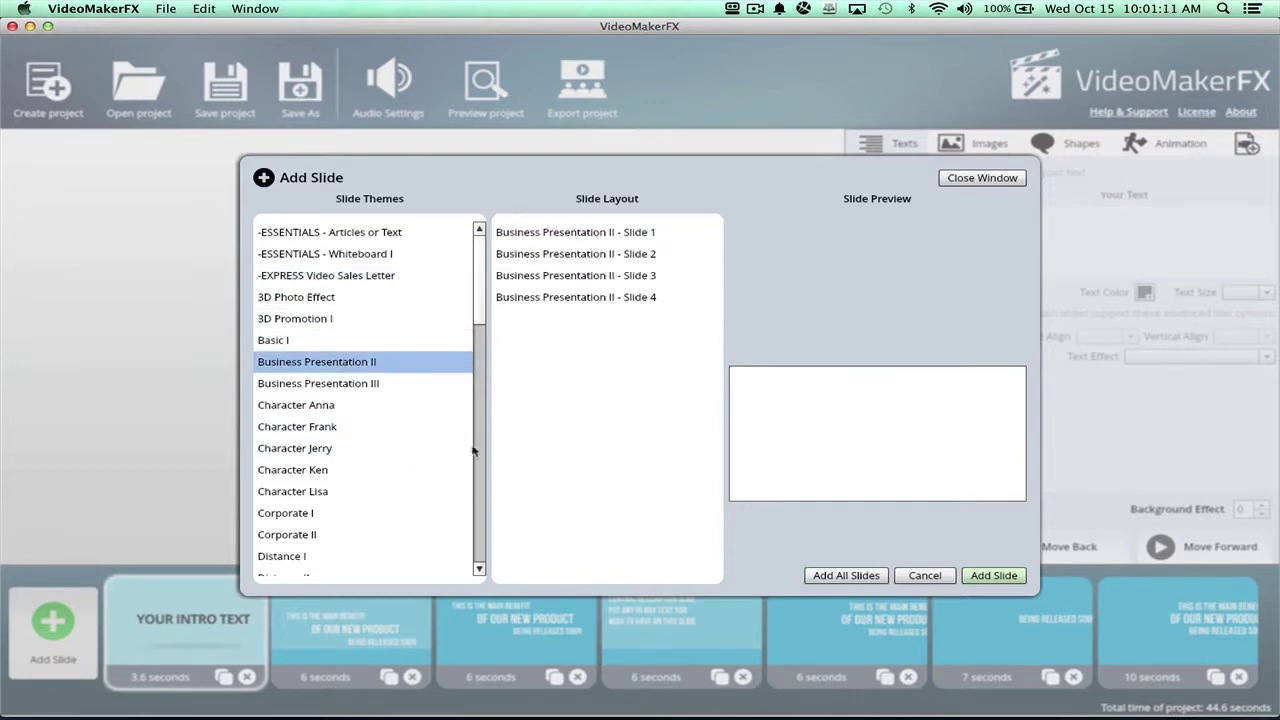
left_click(367, 410)
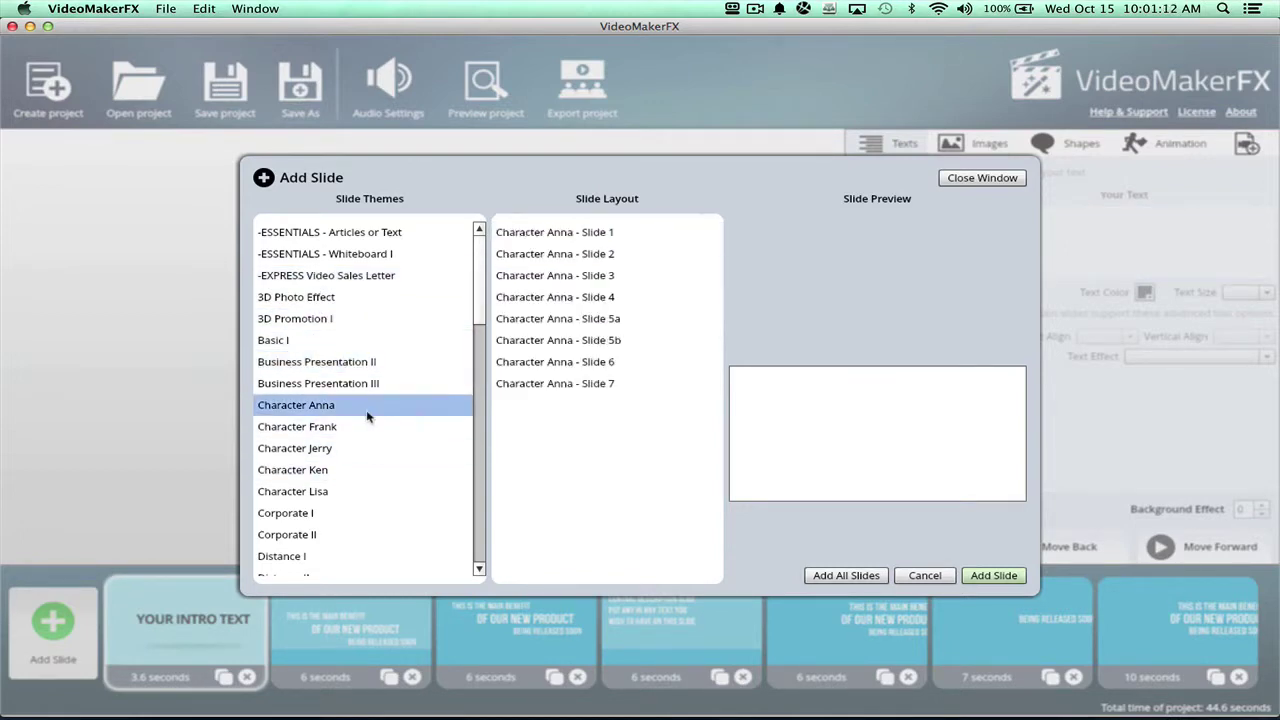
left_click(558, 238)
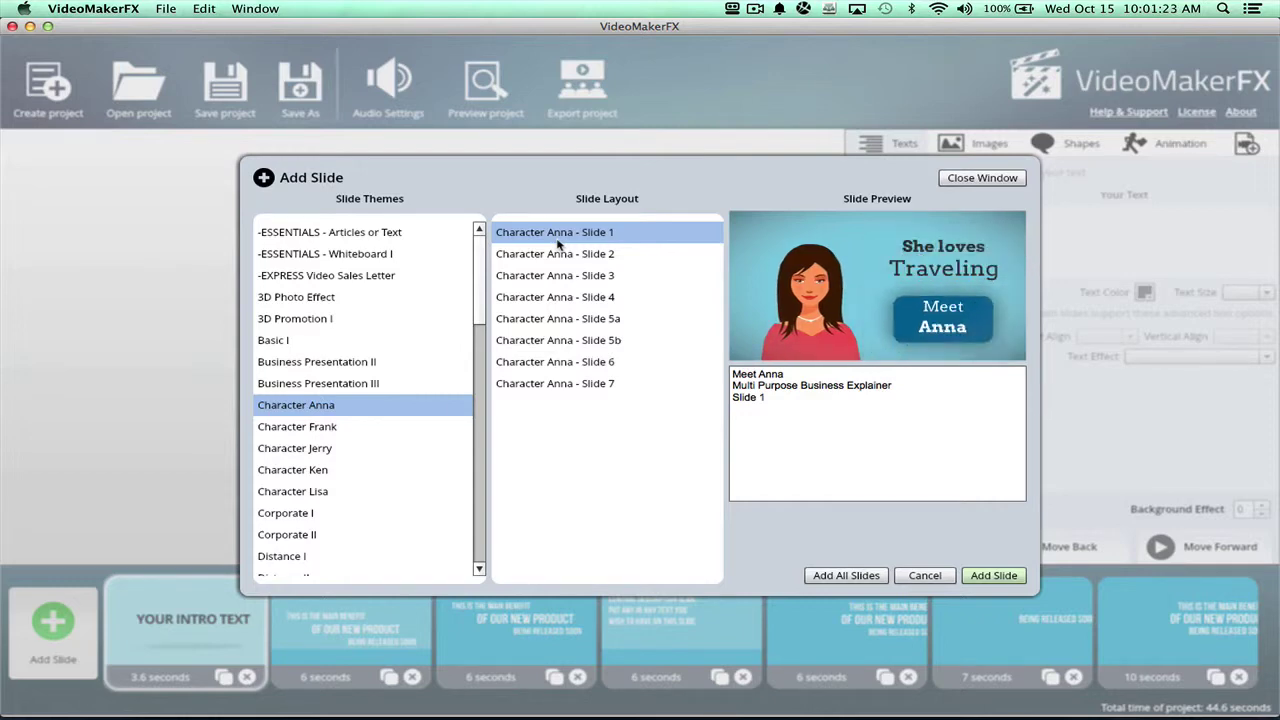
key("Down")
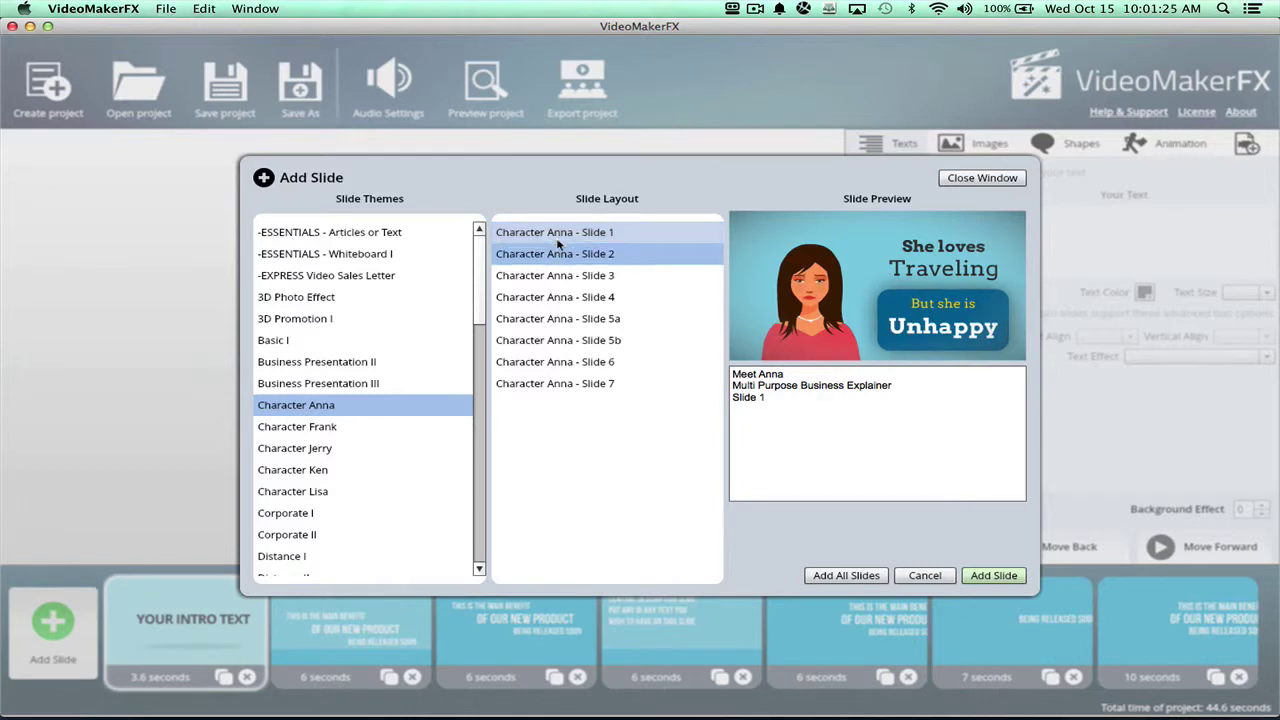
left_click(558, 243)
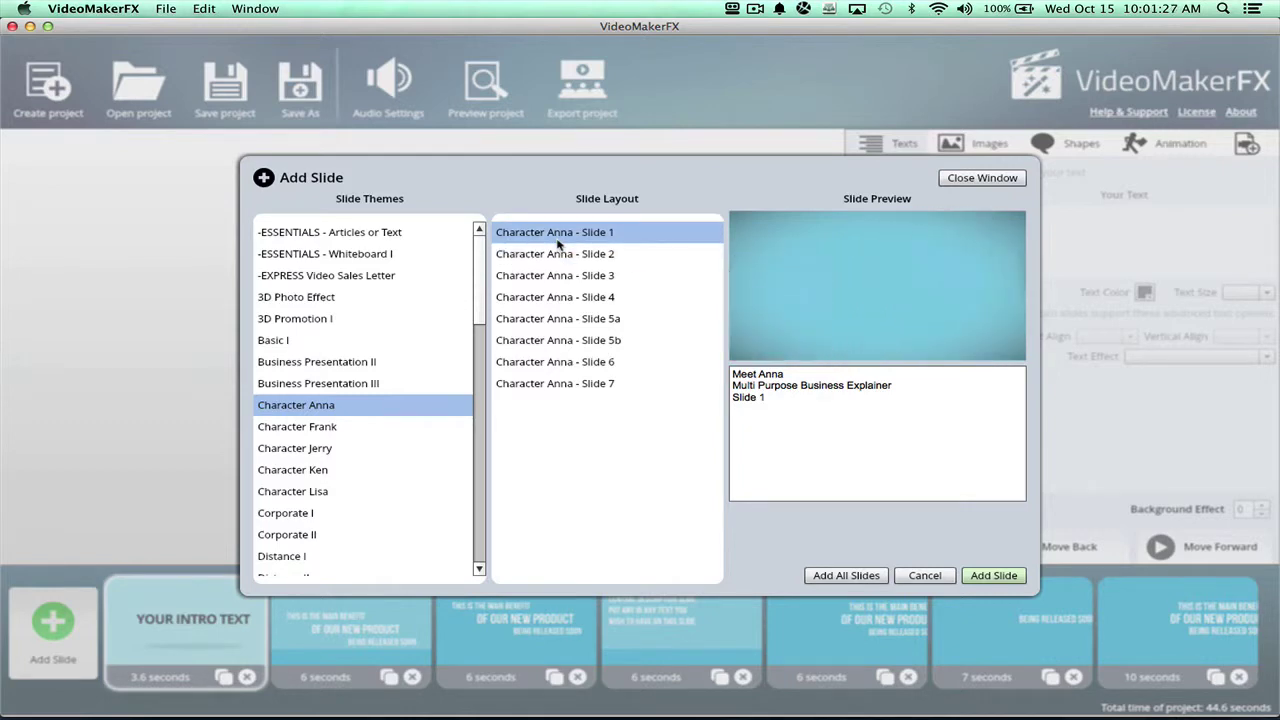
left_click(598, 256)
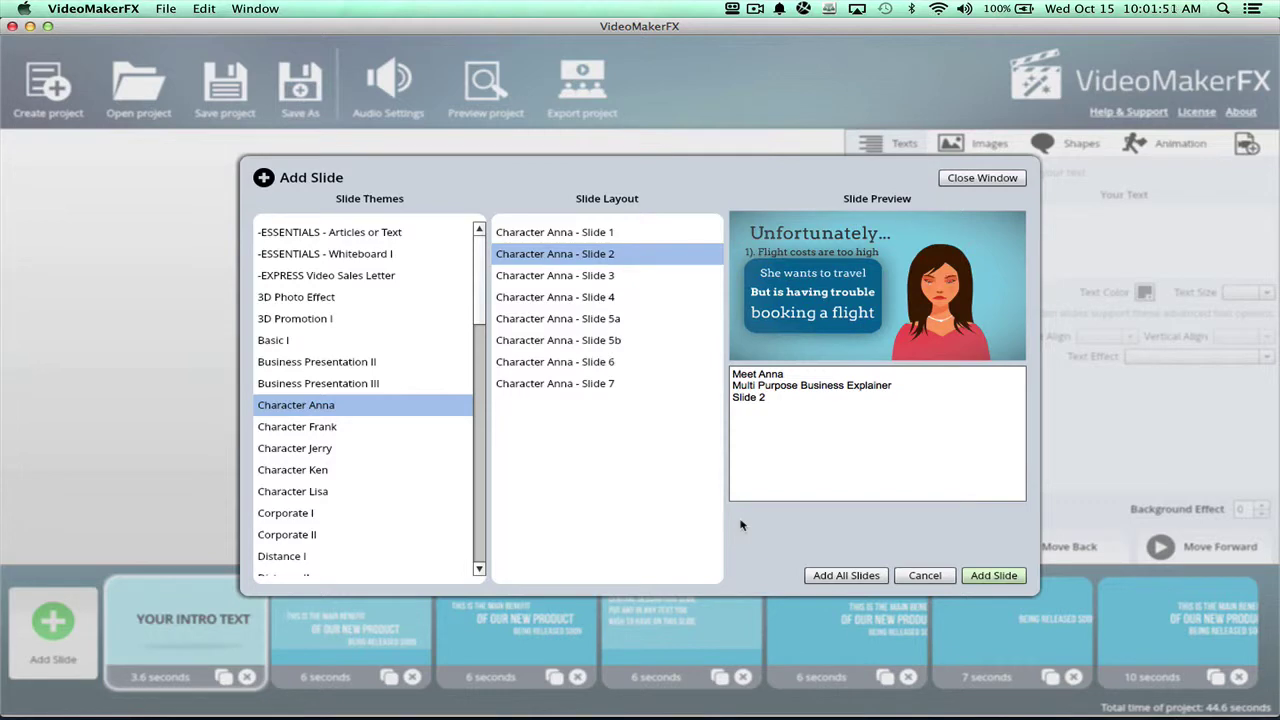
left_click(594, 284)
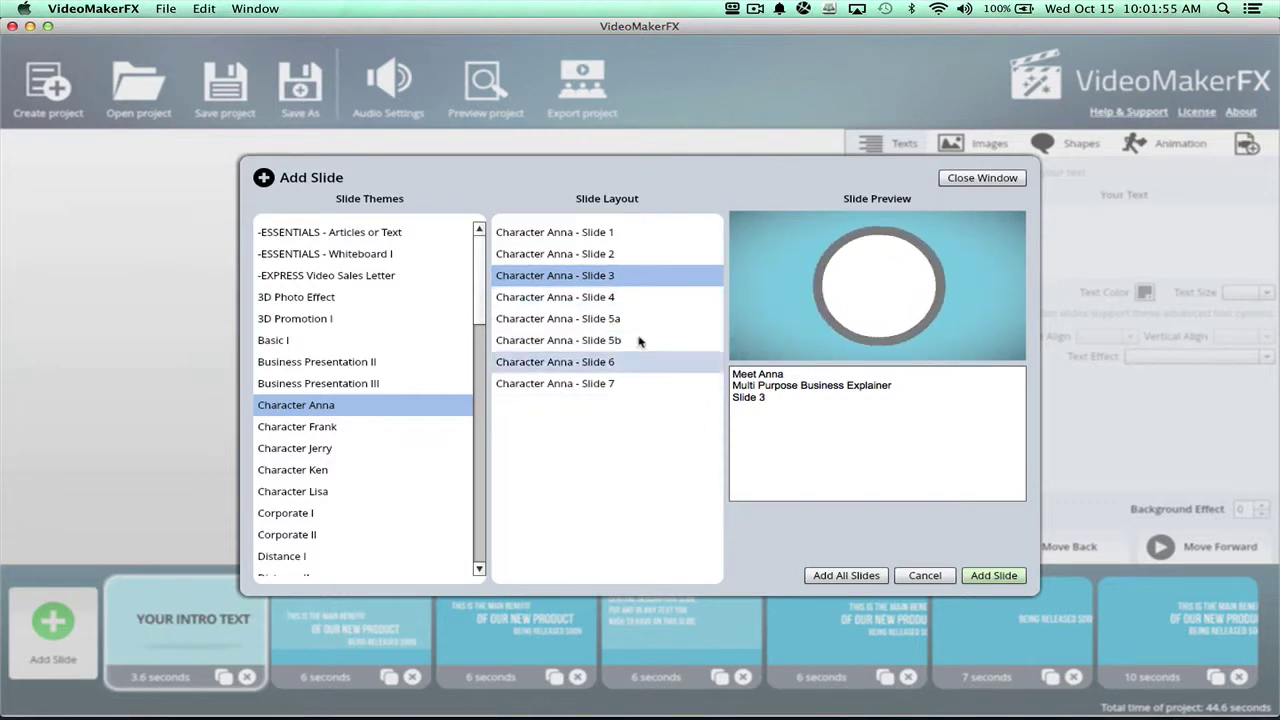
left_click(616, 297)
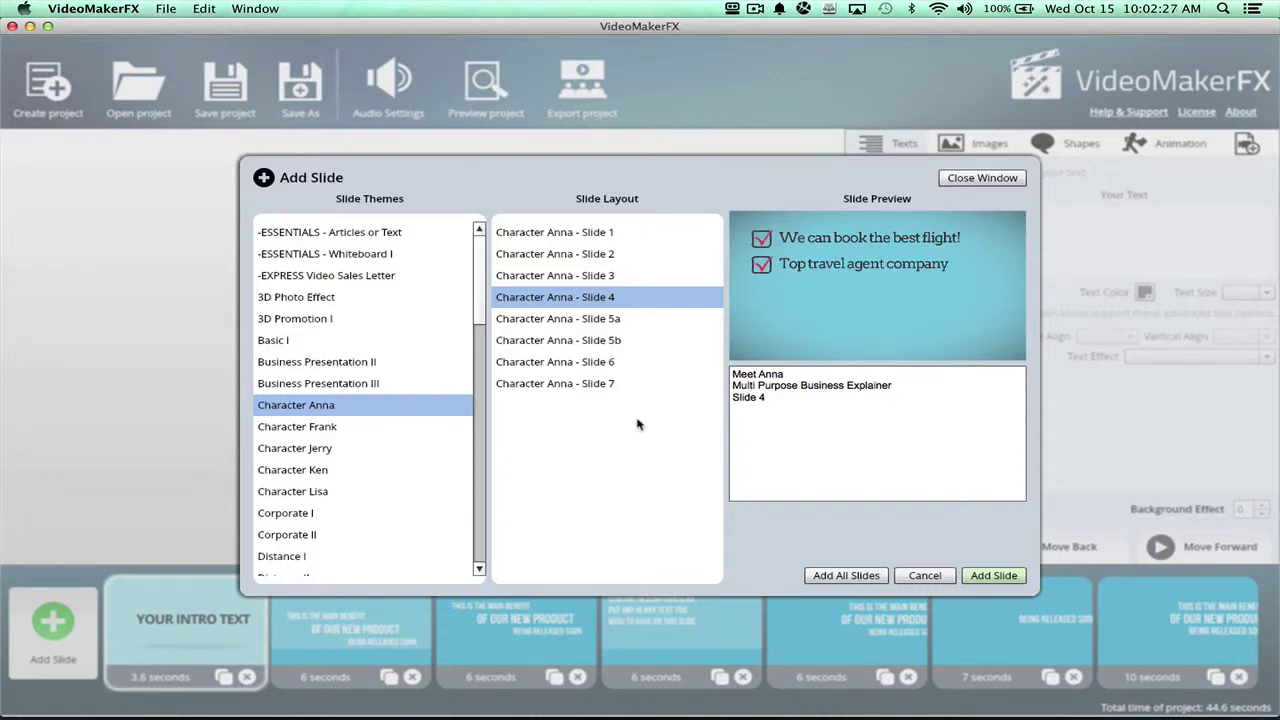
left_click(614, 363)
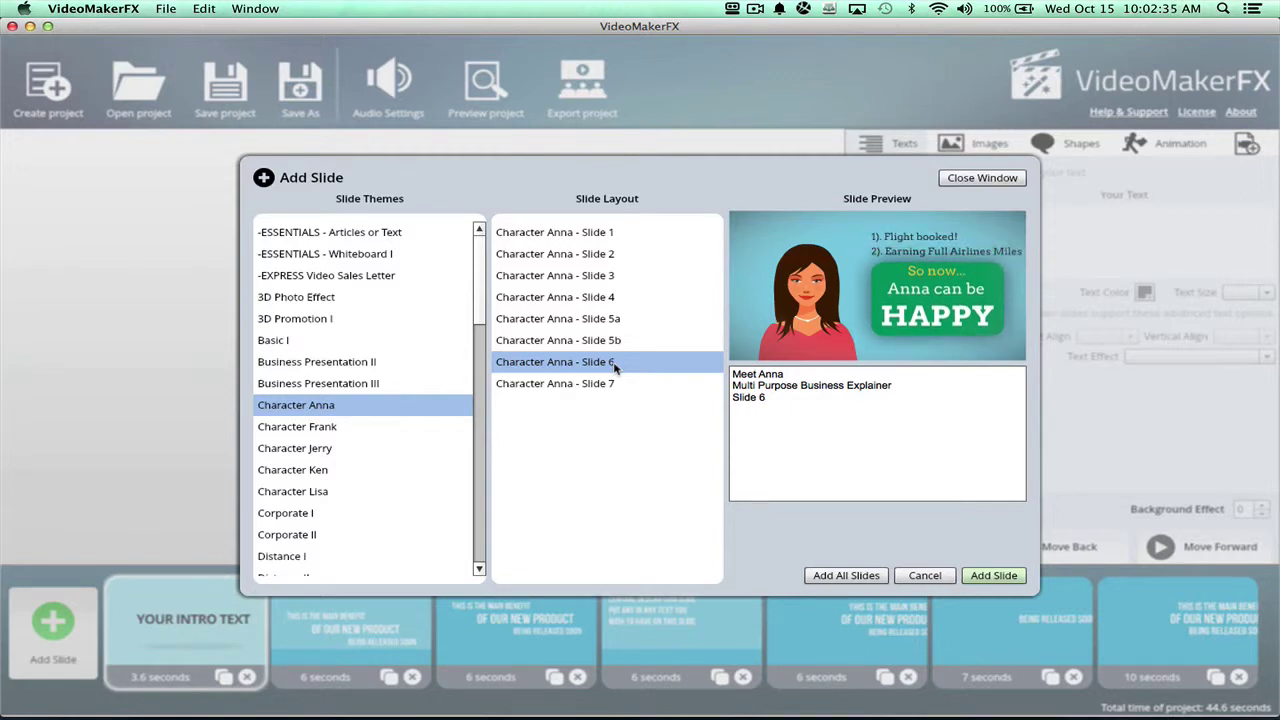
Switch to Chrome, open the commenter's Facebook profile, and enlarge the timeline screenshot listing the exported video files
key("super+Tab")
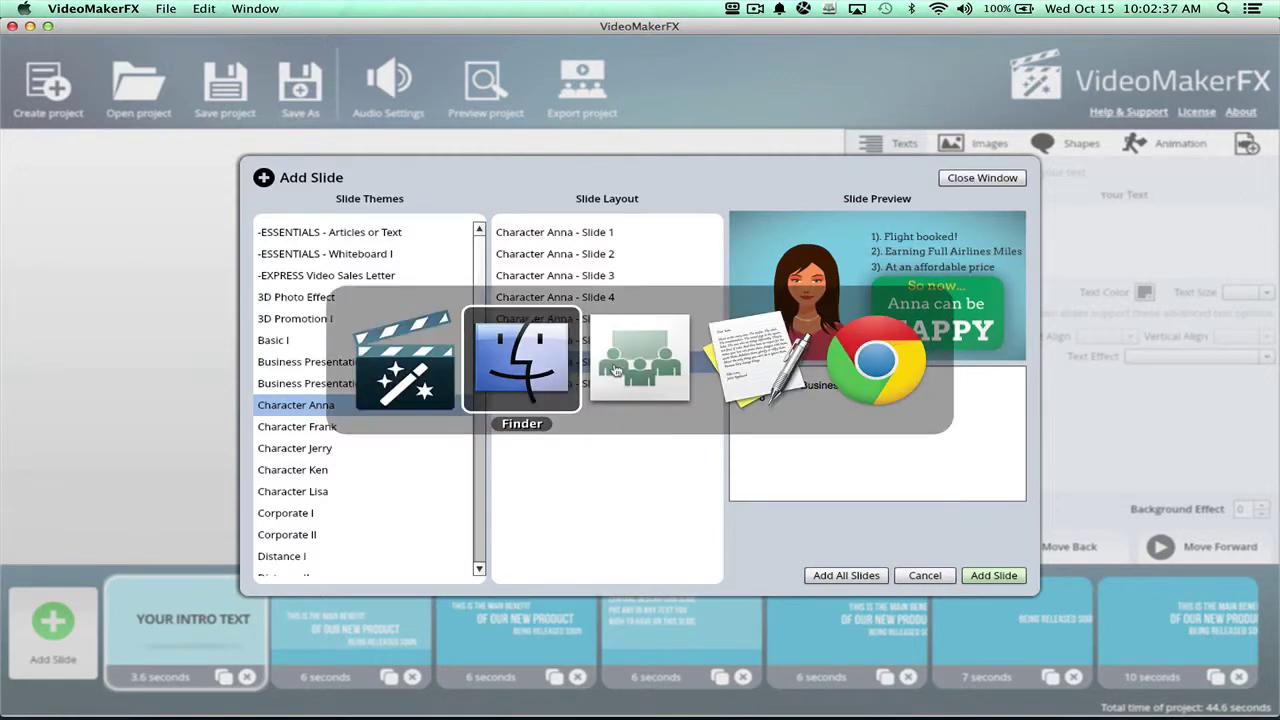
key("super+Tab")
key("super+Tab")
key("super+Tab")
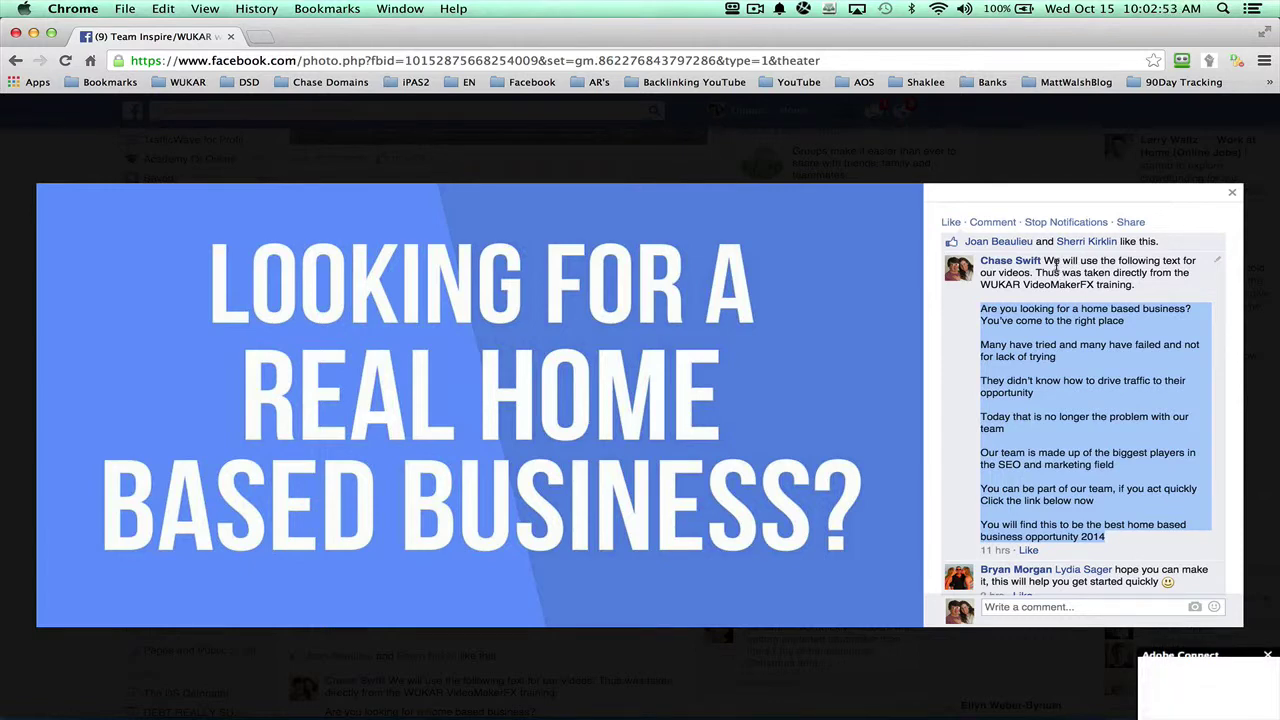
mouse_move(1023, 269)
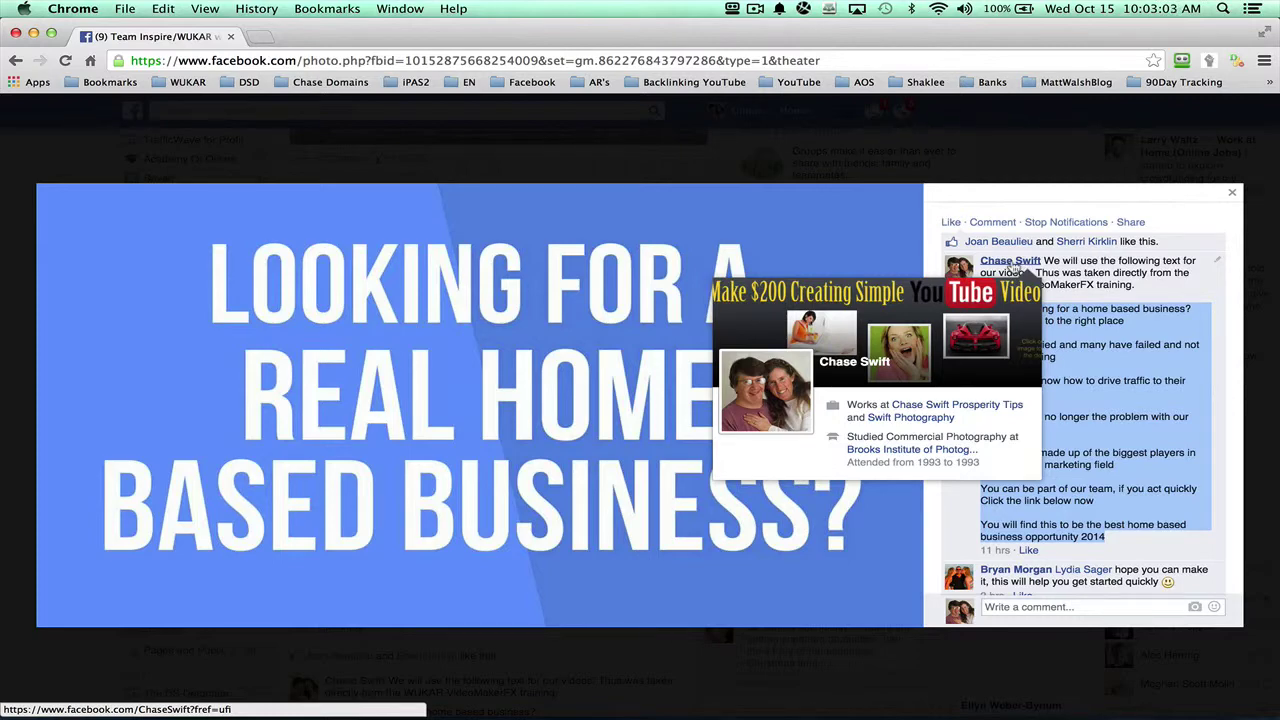
left_click(1011, 263)
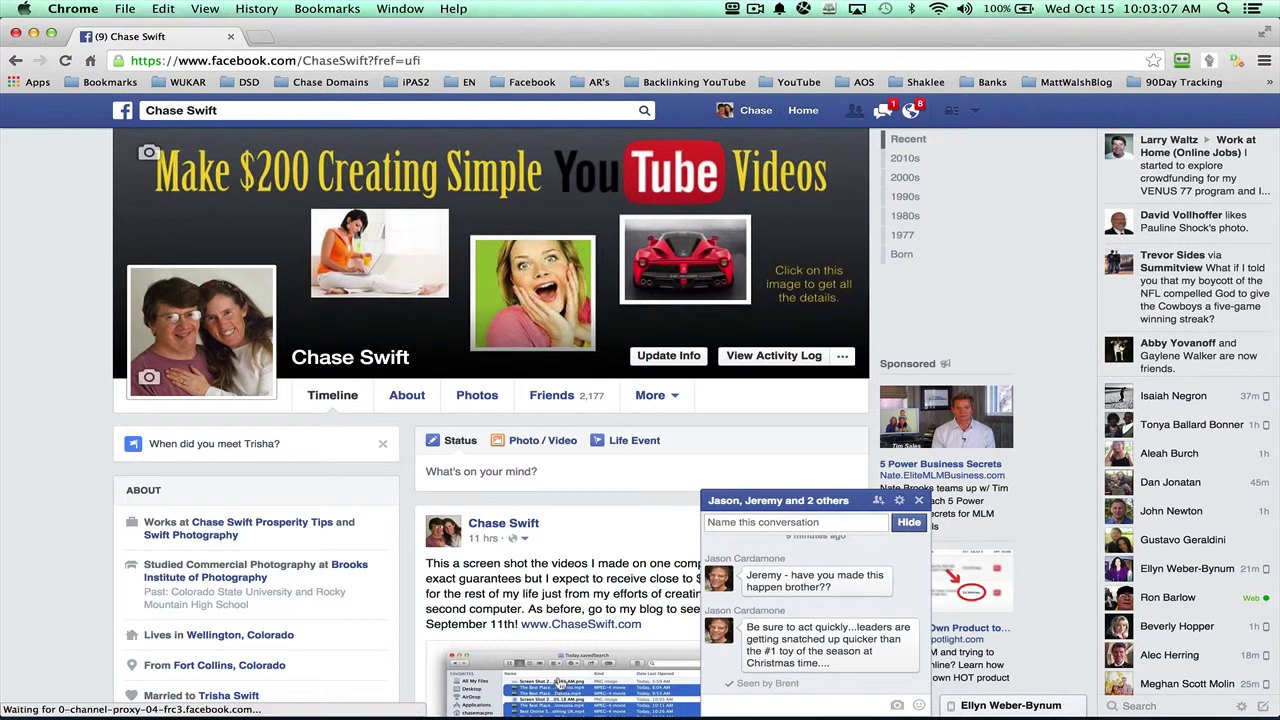
left_click(564, 678)
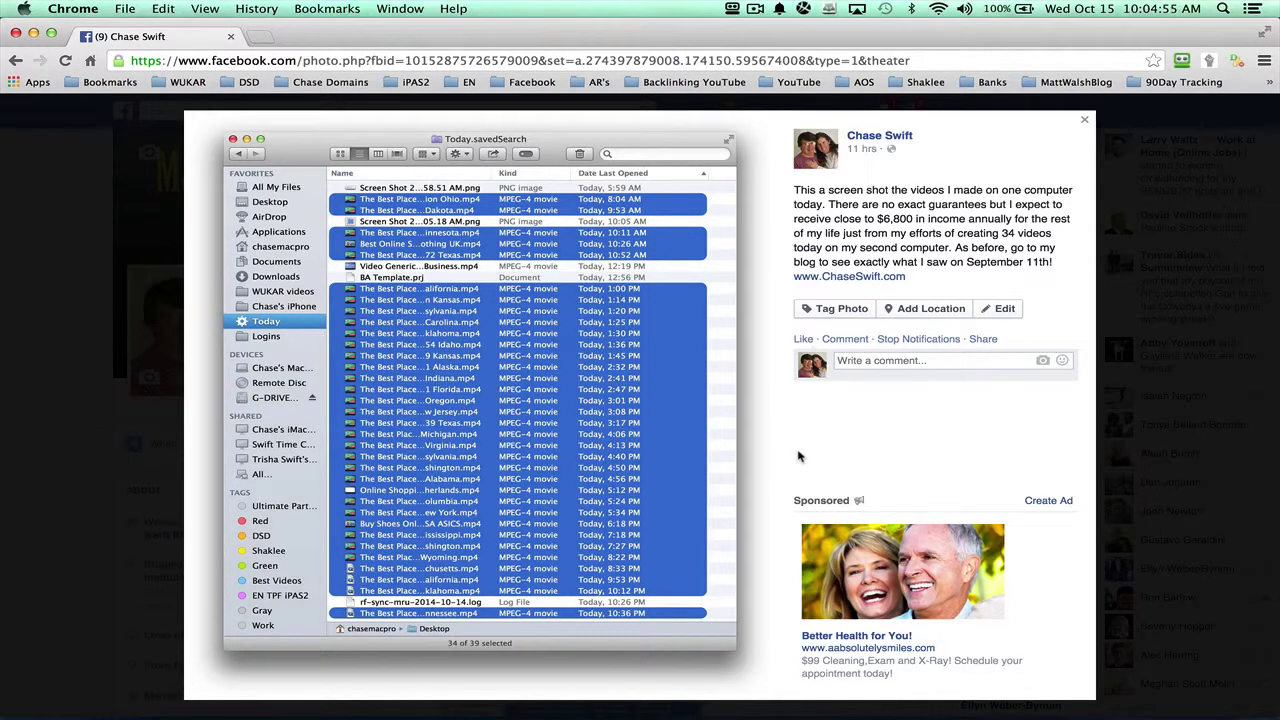
Return to VideoMakerFX, cancel adding a slide, and review the intro slide and Multipurpose Promo slides 1a, 1b and 5
key("super+Tab")
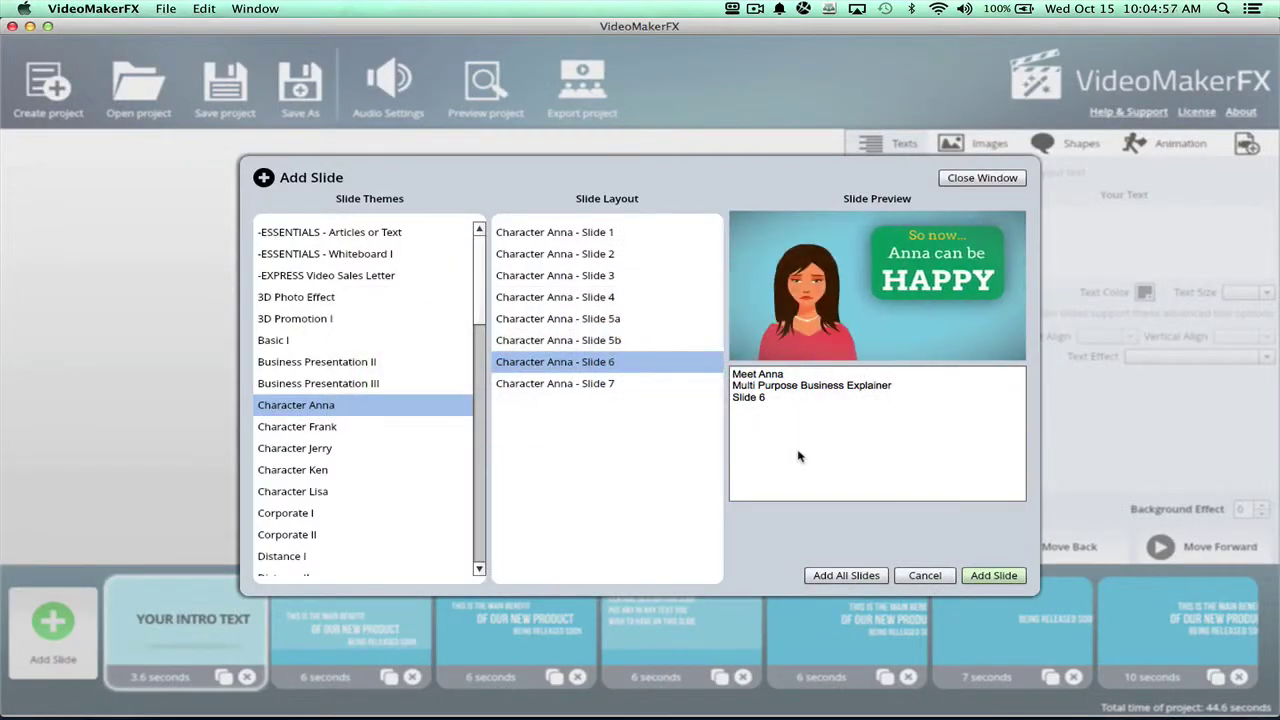
left_click(926, 584)
left_click(370, 640)
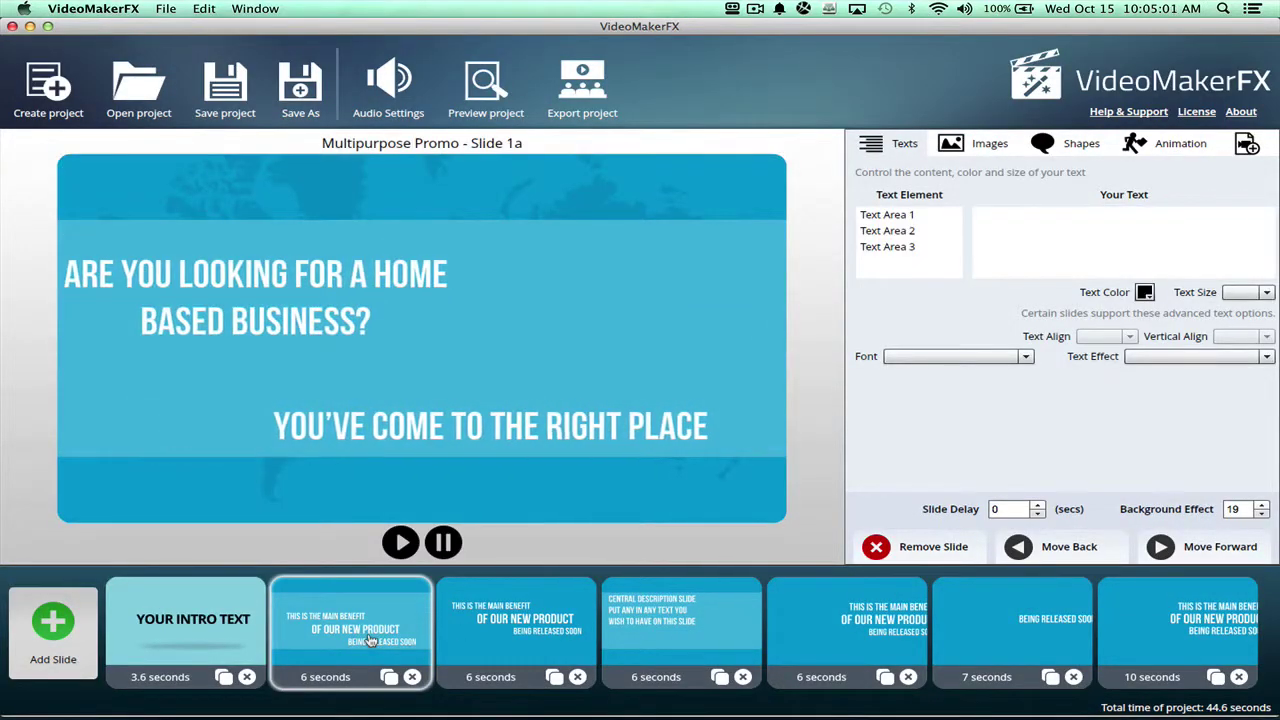
left_click(502, 628)
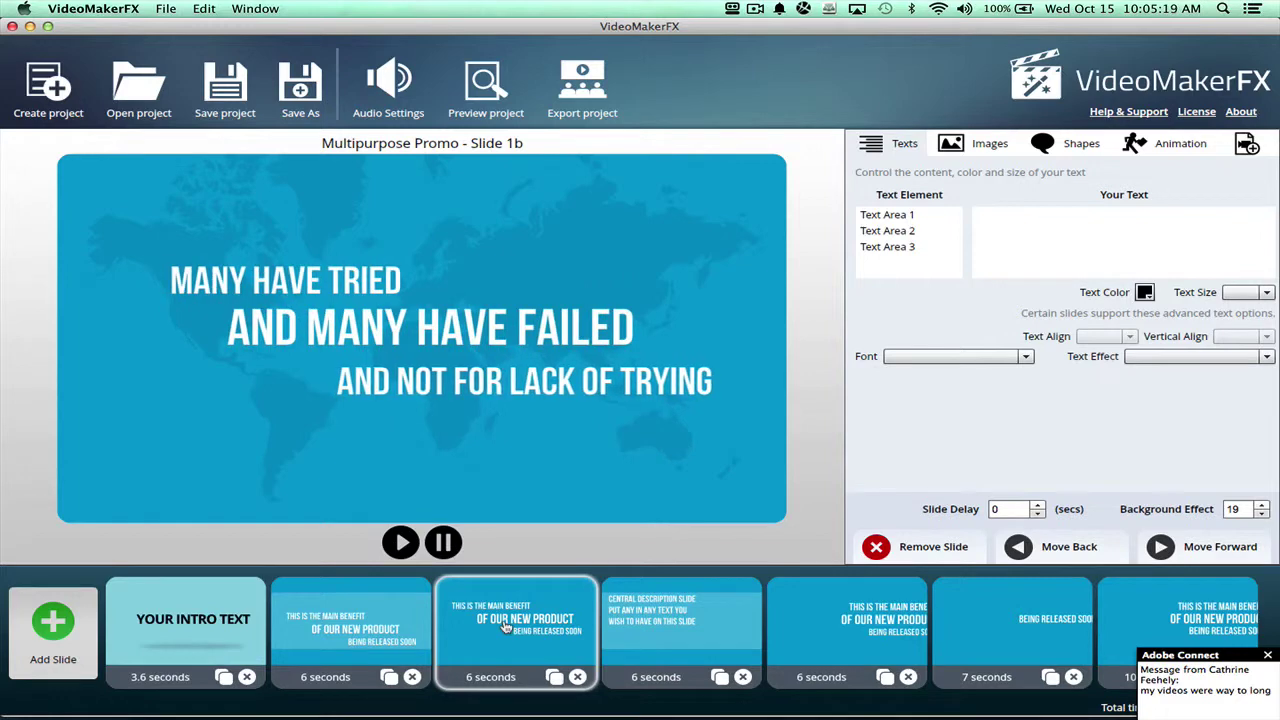
left_click(192, 646)
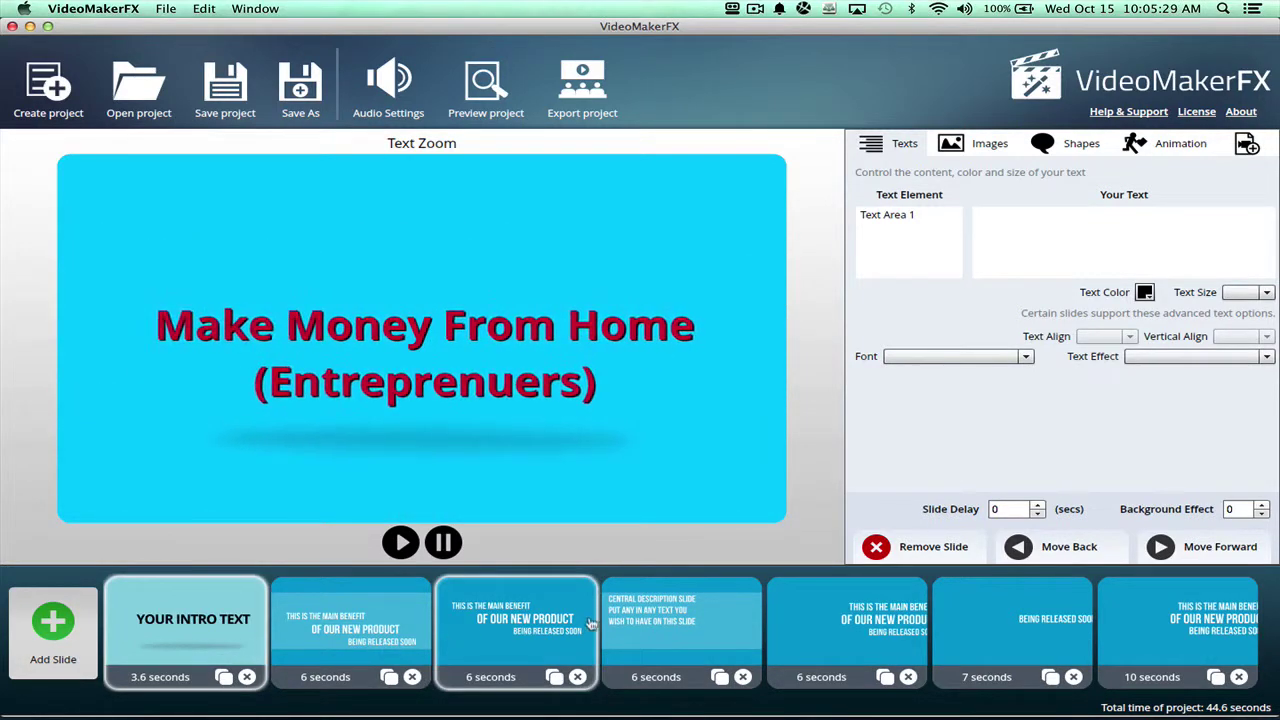
left_click(866, 617)
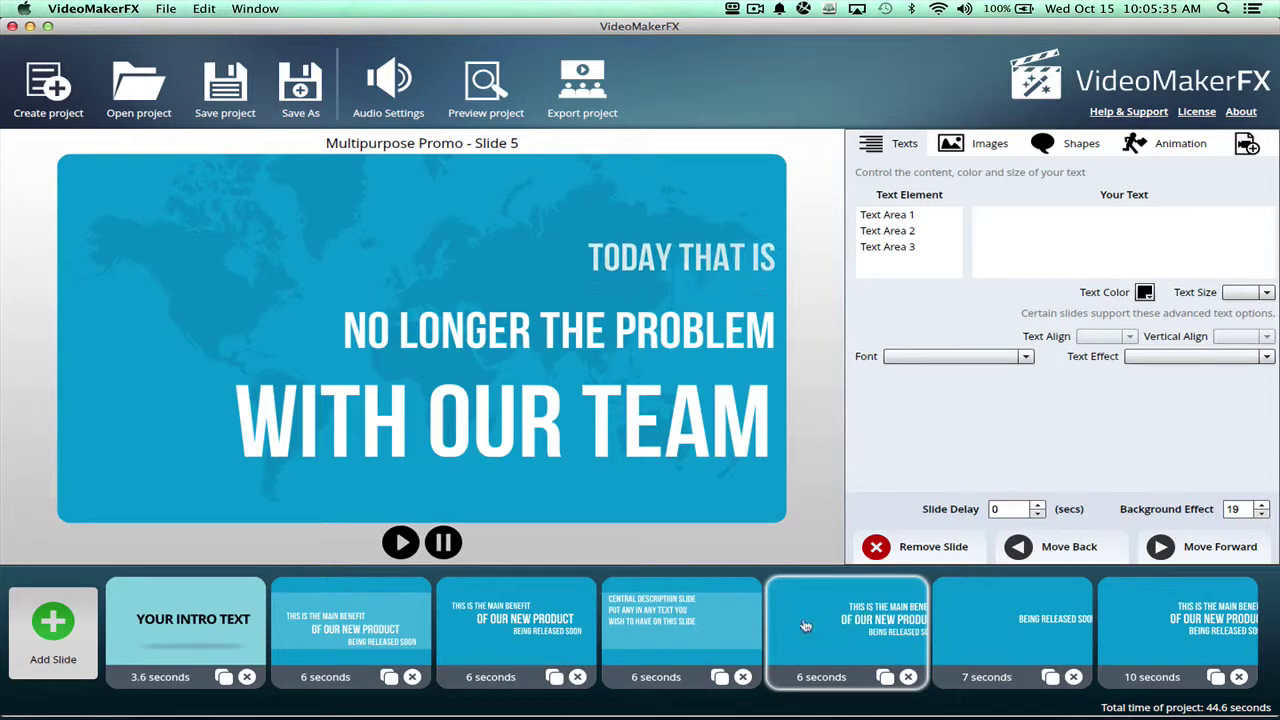
left_click(187, 589)
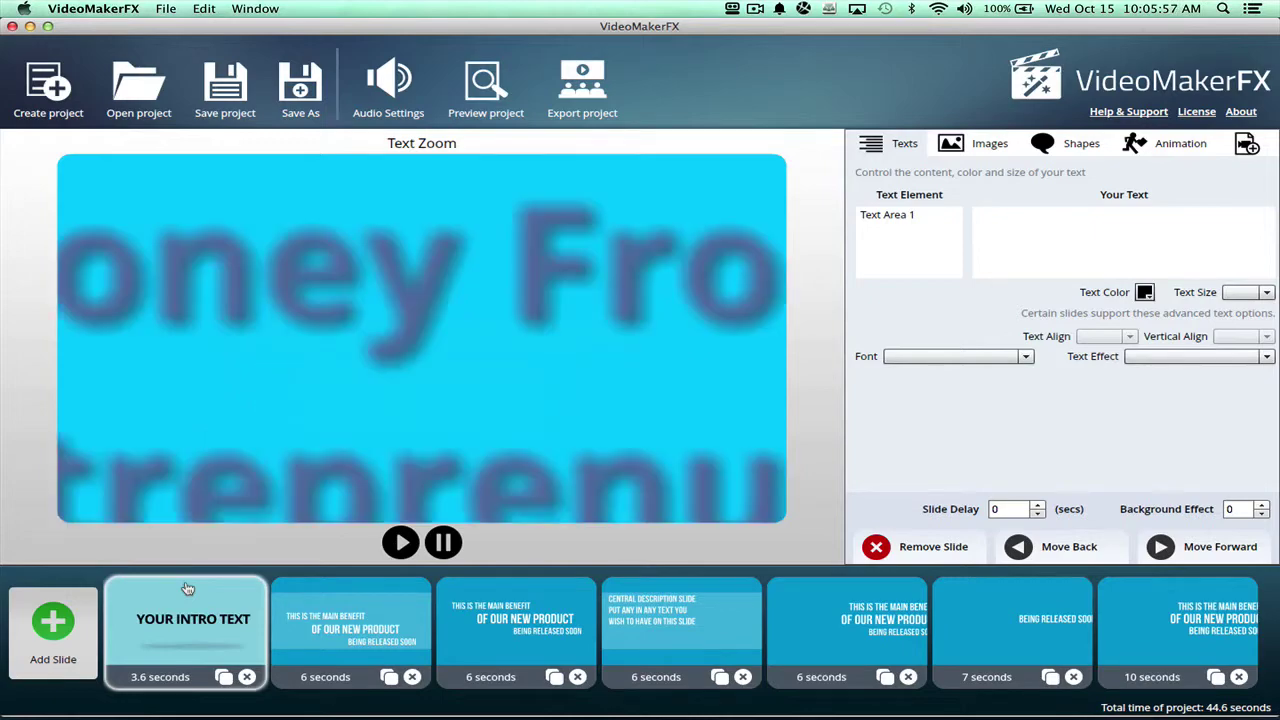
Switch to Chrome to review the Facebook post about the 34 videos, and return to VideoMakerFX
key("super+Tab")
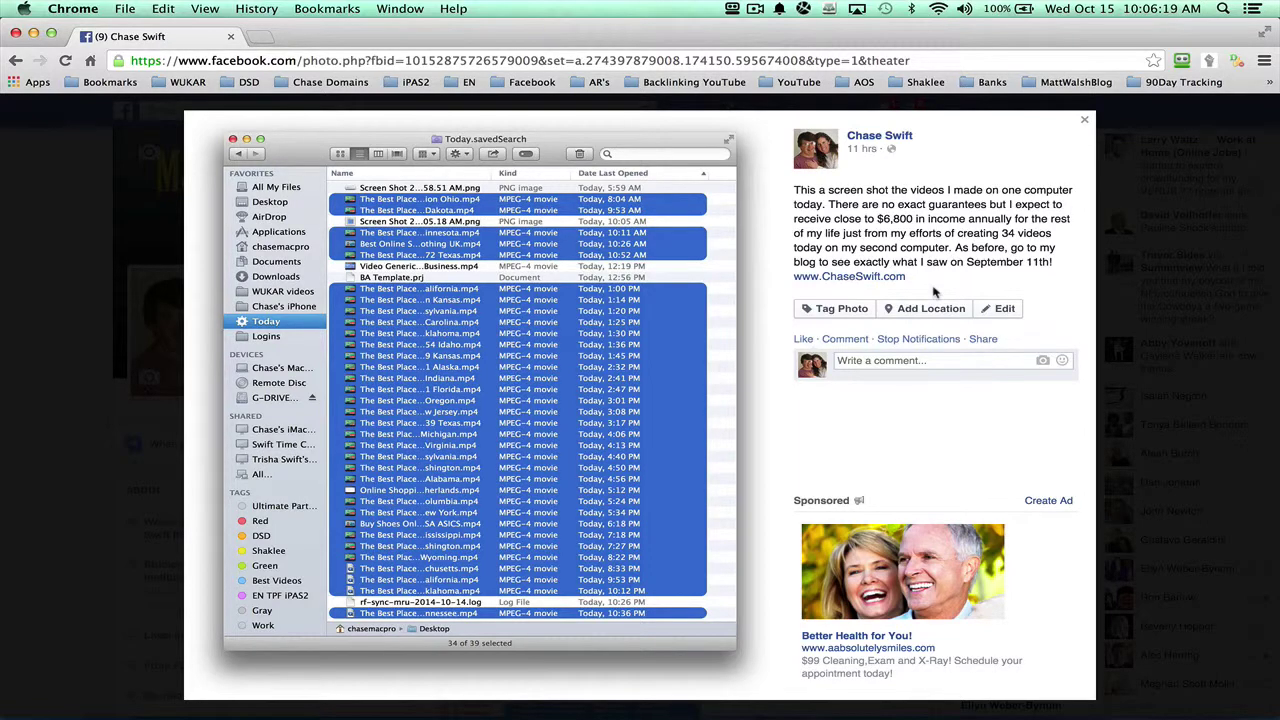
left_click_drag(877, 214, 914, 220)
key("super+Tab")
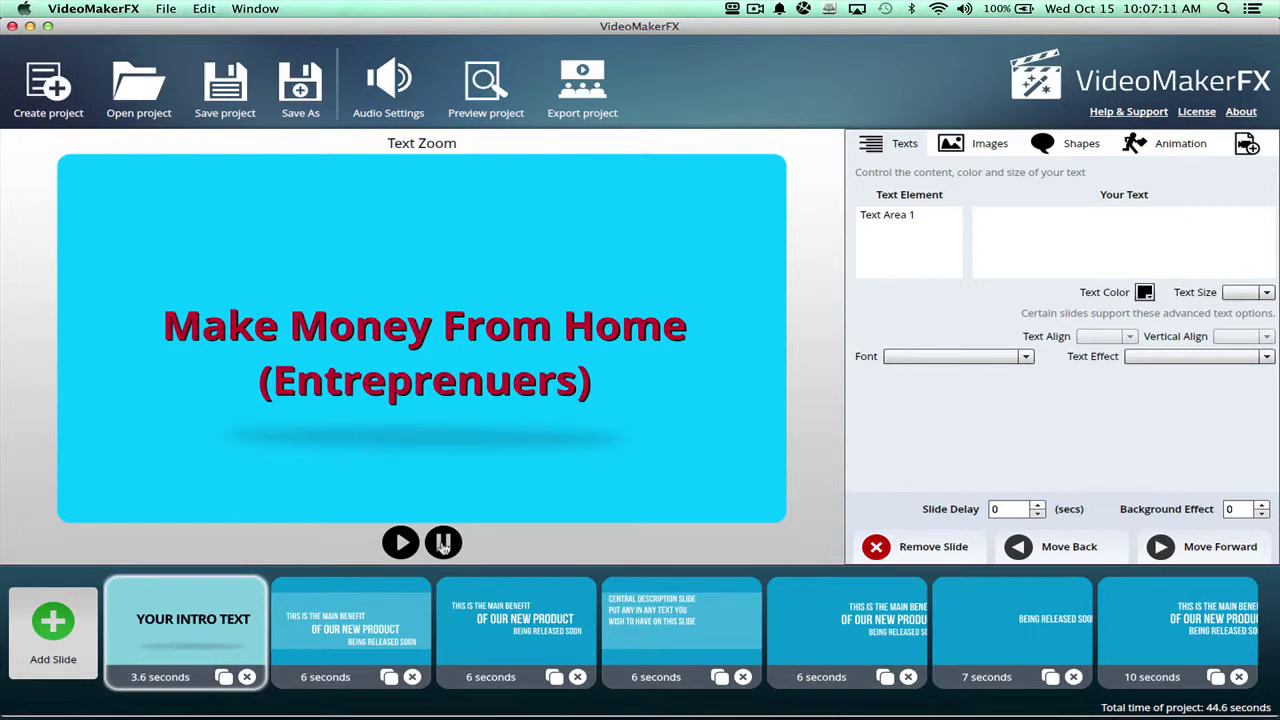
Preview the Multipurpose Promo slides 1a, 1b, 2 and 5 in sequence to check their text
left_click(297, 652)
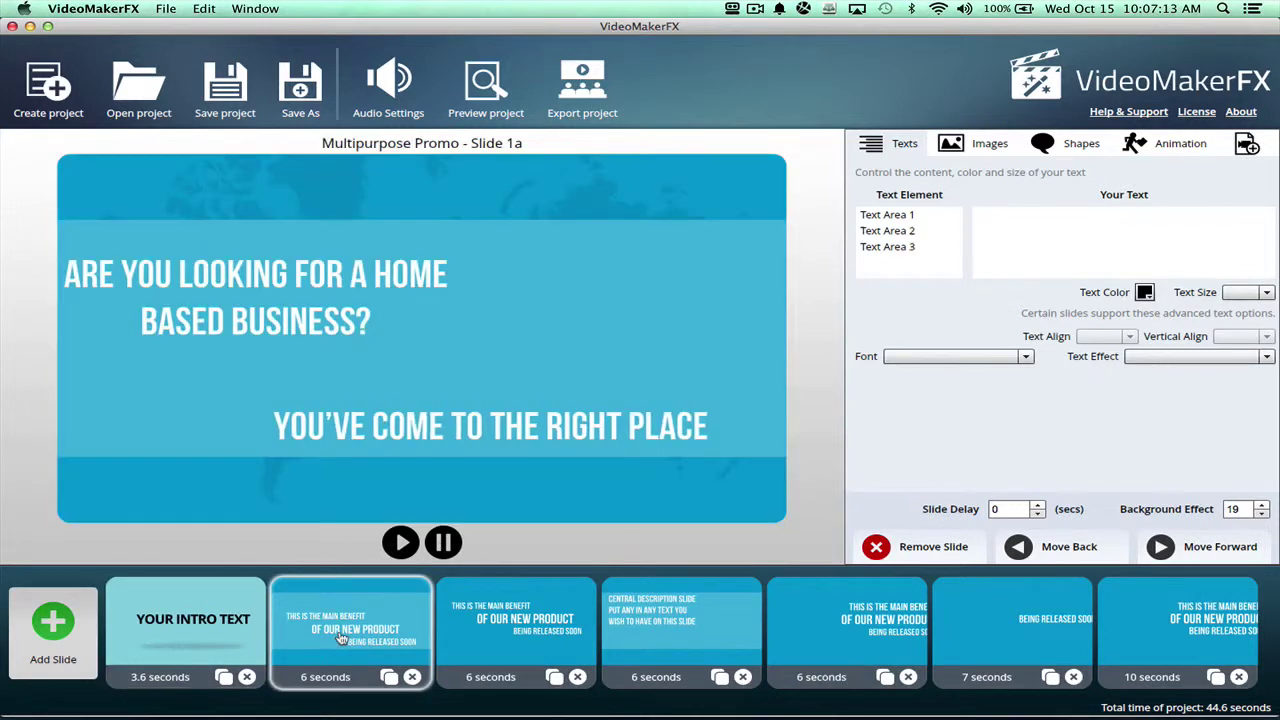
left_click(515, 628)
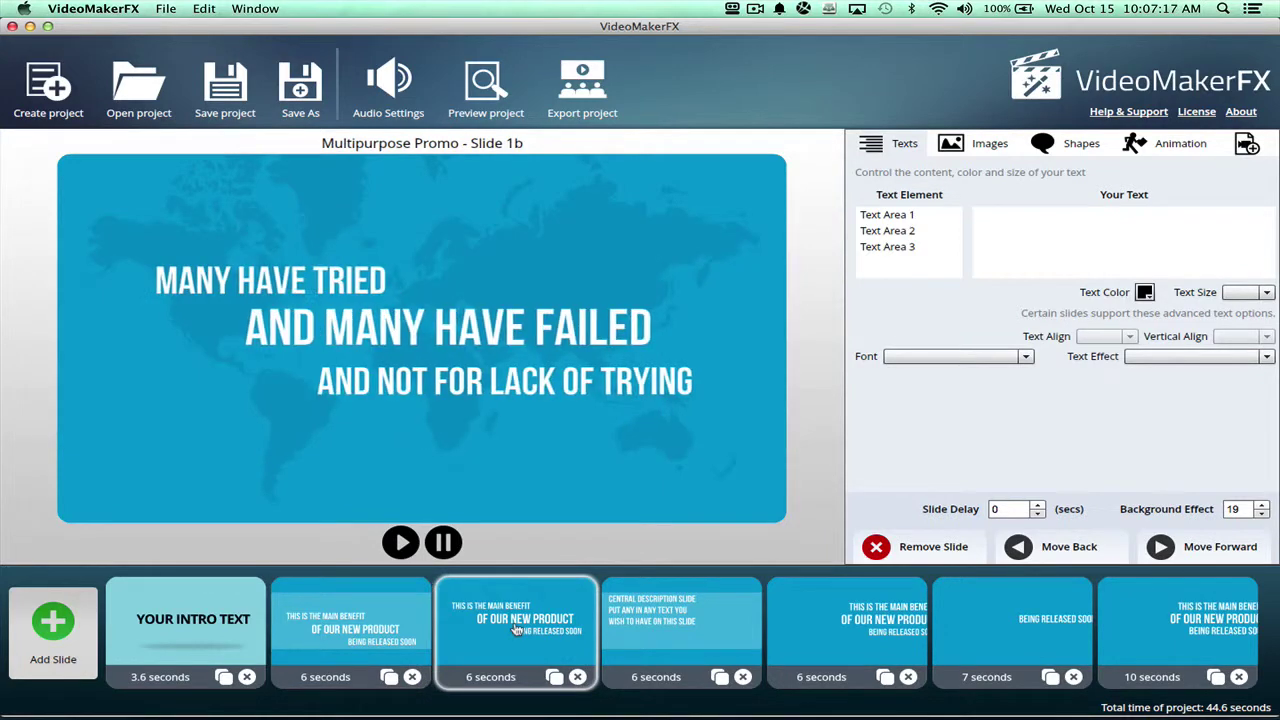
left_click(683, 627)
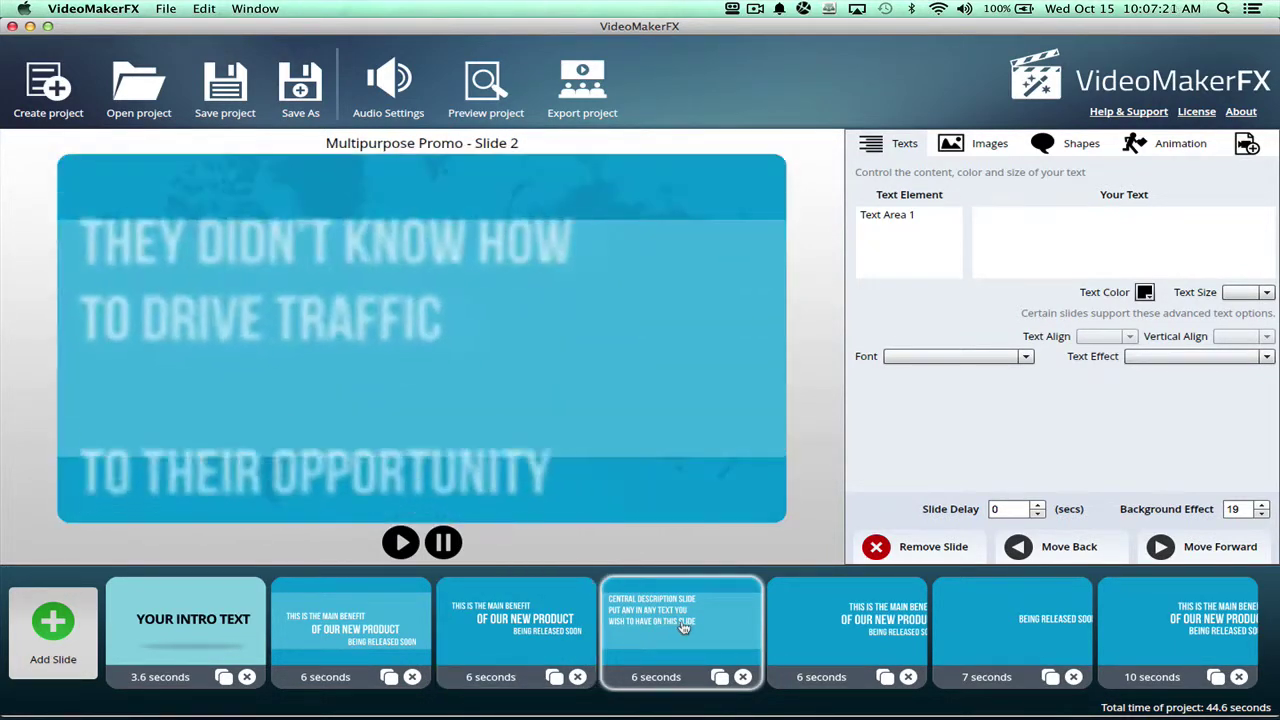
left_click(803, 625)
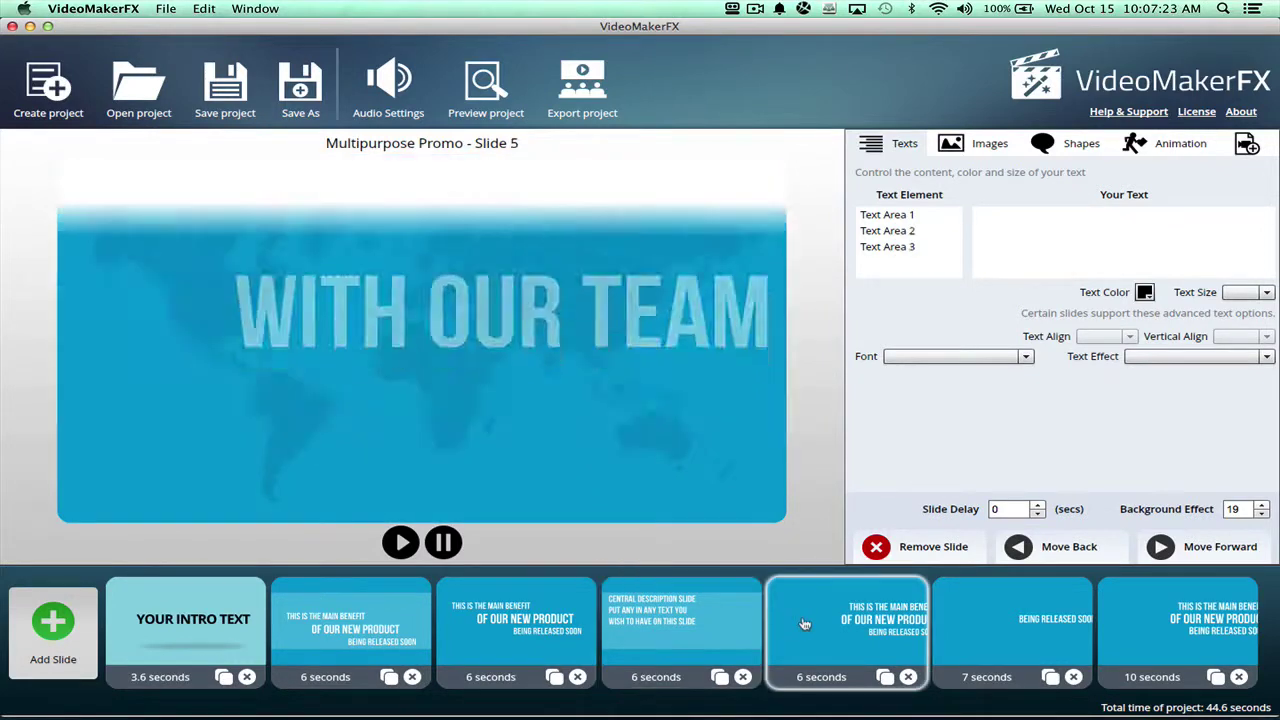